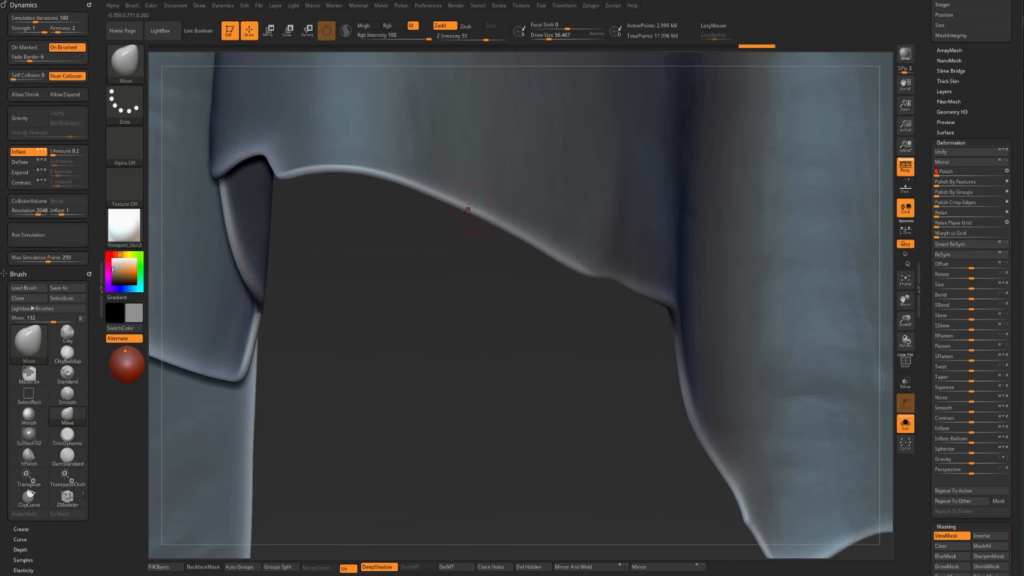
- Drop the cape one subdivision level and apply the Polish deformation to its unmasked bottom edge
key(shift)
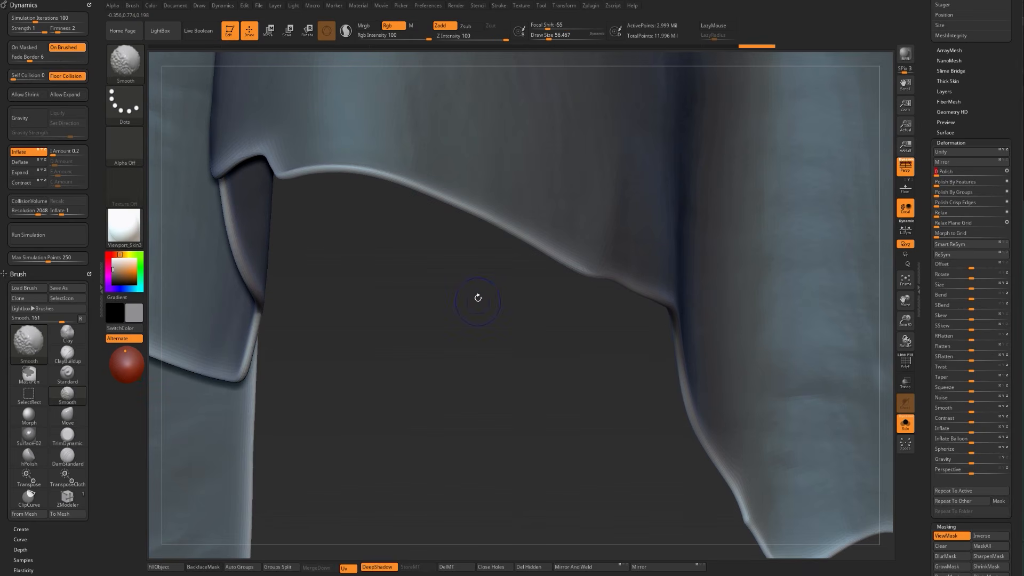
key(shift+d)
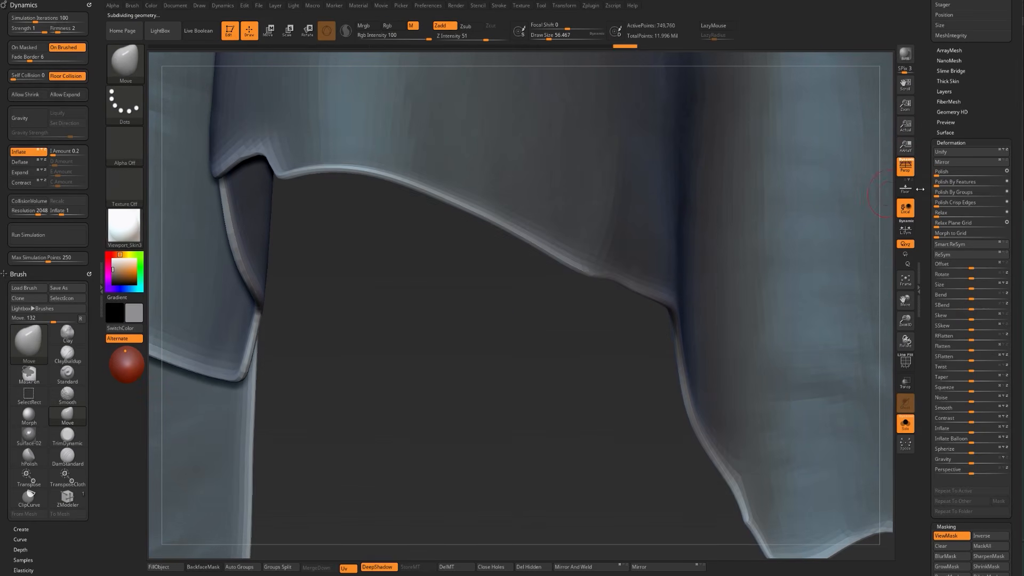
drag(958, 172, 1003, 172)
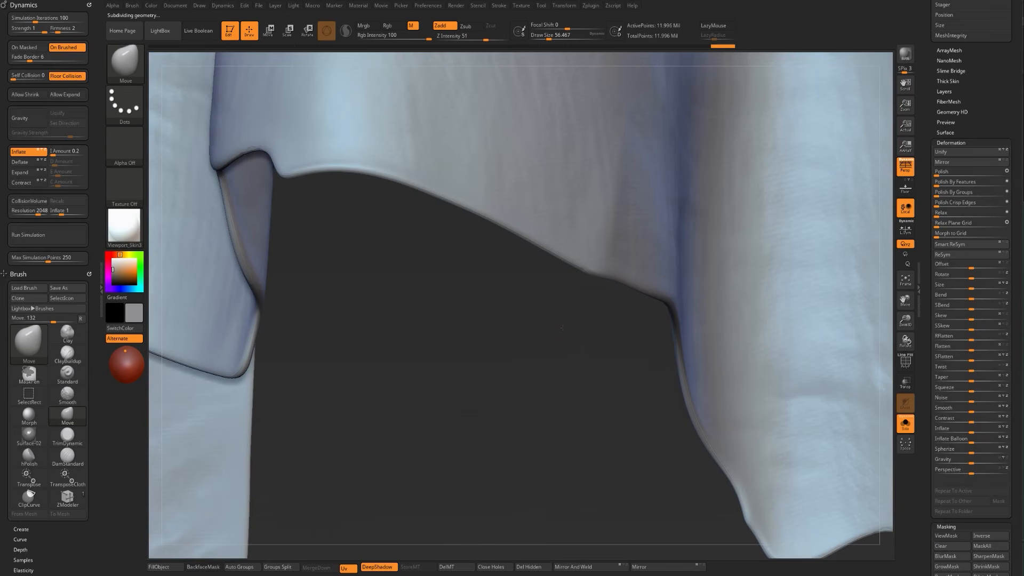
- Step down to subdivision level 3 and smooth the cape's lower edge, including the corner beside the fold
alt+drag(562, 327, 572, 360)
mouse_move(487, 344)
mouse_down()
mouse_move(514, 327)
mouse_move(511, 288)
mouse_up()
shift+drag(488, 239, 439, 229)
key(shift+d)
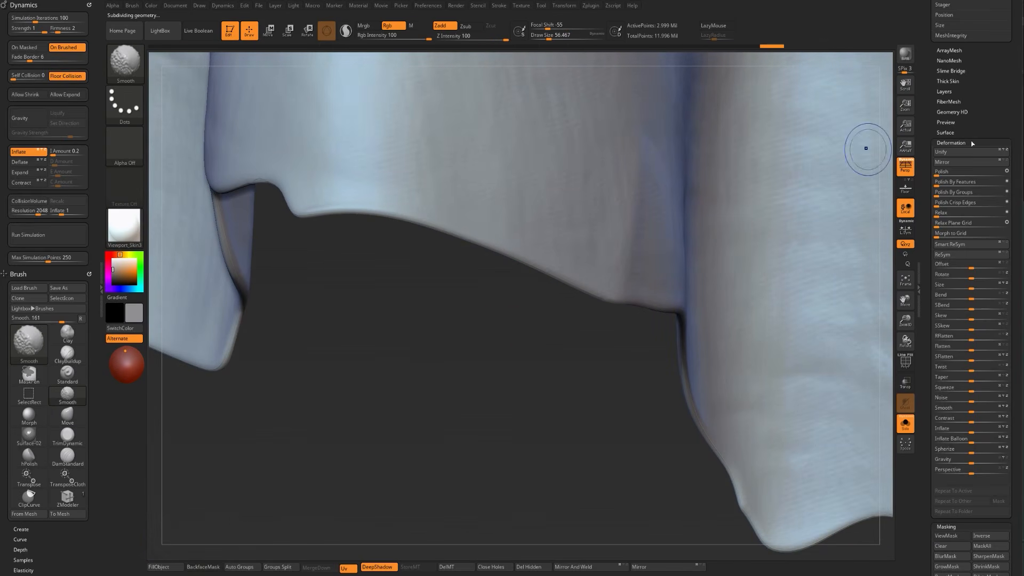
scroll(979, 206, up, 10)
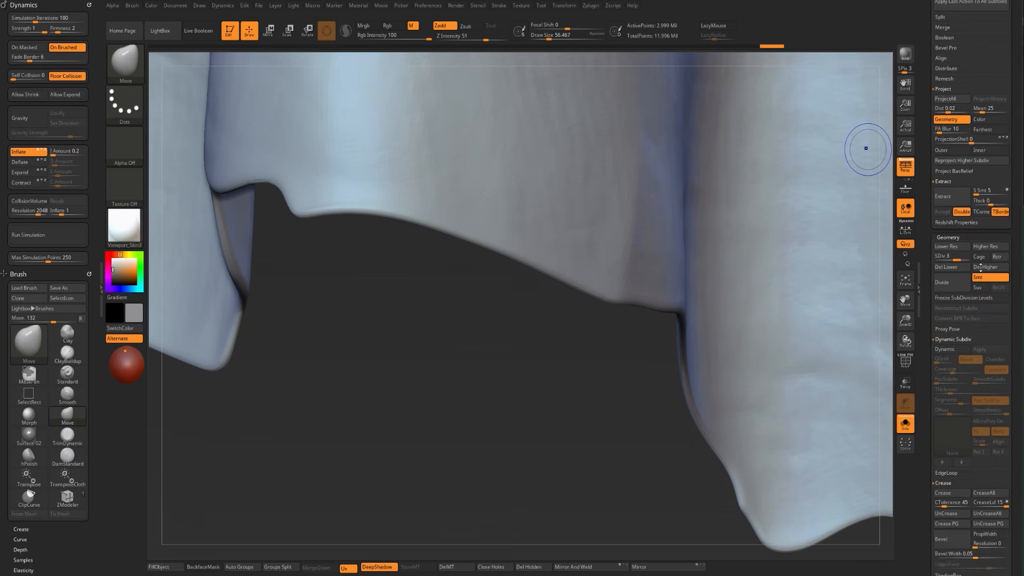
key(shift+d)
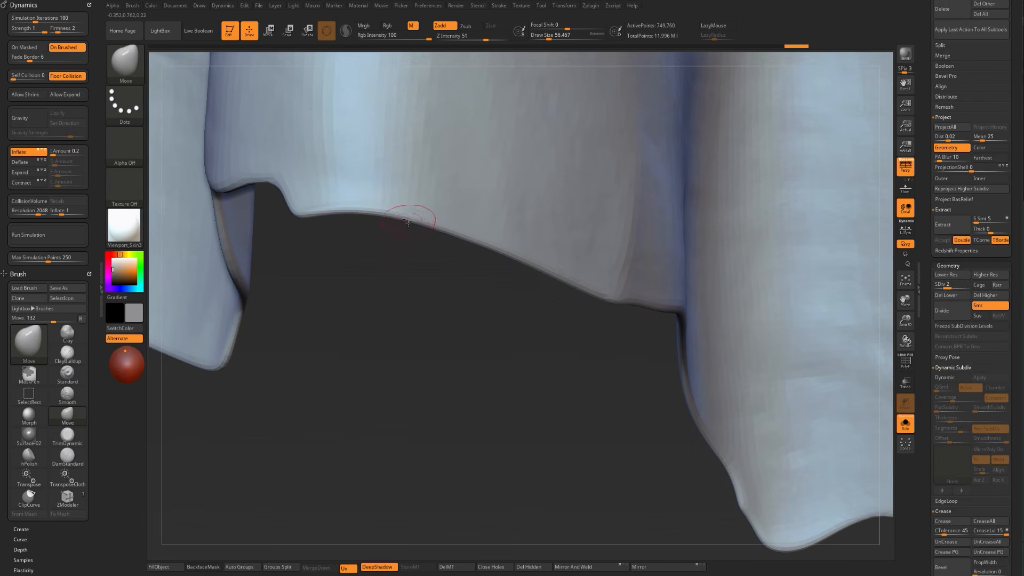
key(d)
key(shift)
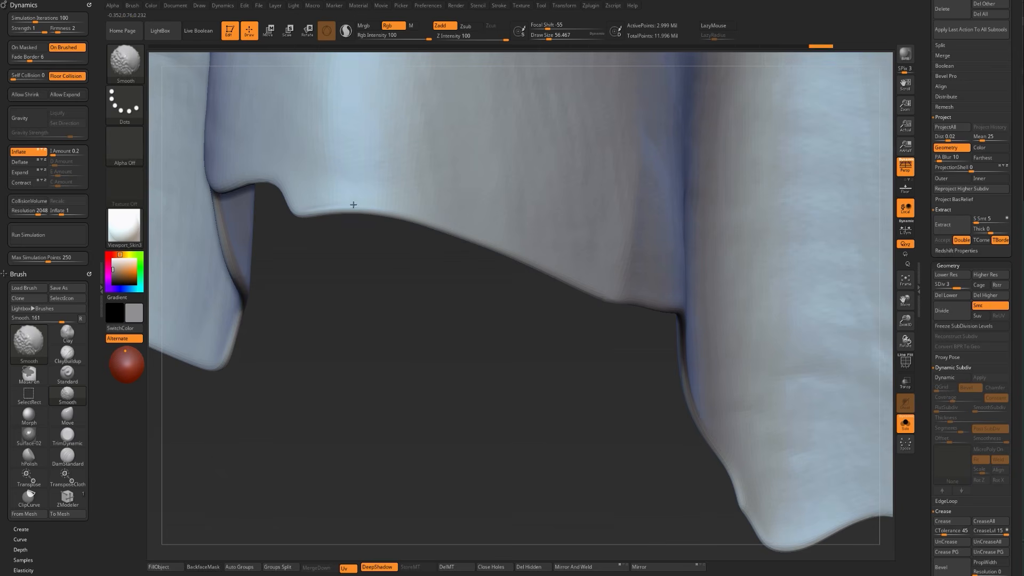
shift+drag(287, 205, 288, 207)
- Hide and restore the cape's hem polygroup, and turn on the polyframe display
alt+drag(304, 246, 409, 208)
mouse_move(582, 154)
mouse_down()
mouse_move(614, 242)
mouse_move(586, 260)
mouse_move(626, 247)
mouse_move(655, 269)
mouse_move(468, 240)
mouse_move(456, 491)
mouse_move(470, 487)
mouse_up()
key(ctrl+shift)
ctrl+shift+drag(739, 264, 746, 349)
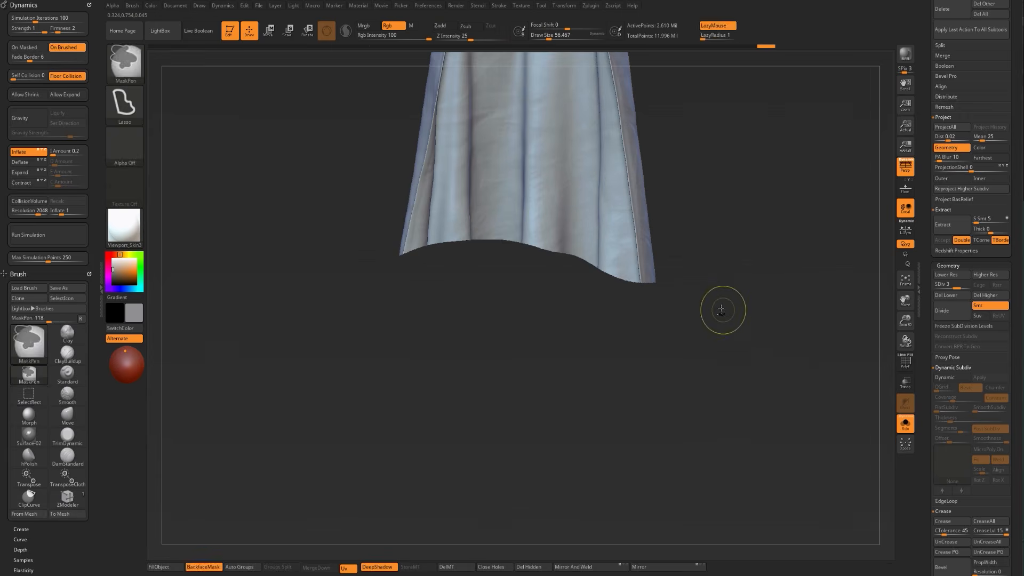
ctrl+shift+click(729, 302)
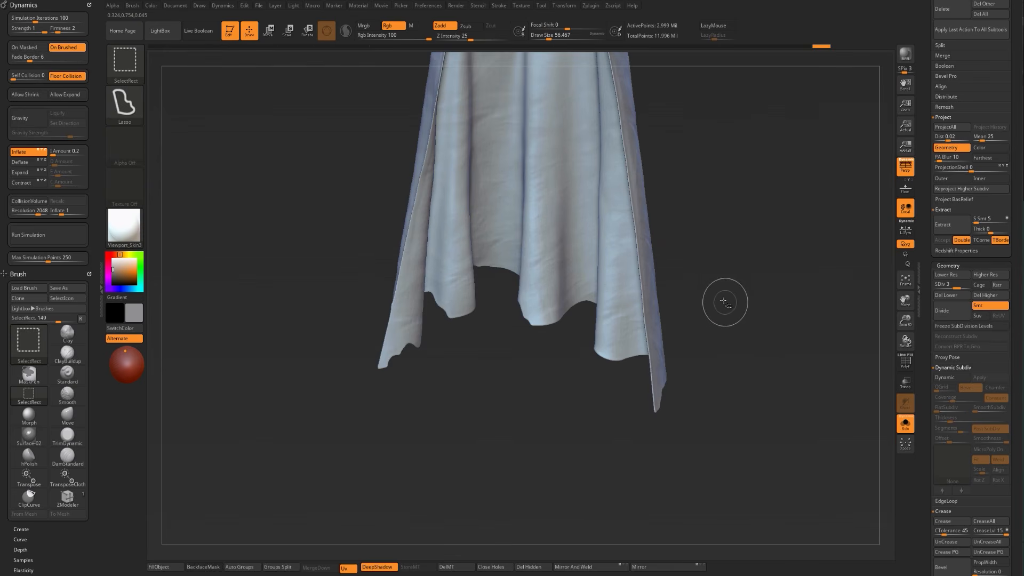
mouse_move(731, 297)
mouse_down()
mouse_move(790, 288)
mouse_move(699, 283)
mouse_move(637, 207)
mouse_up()
key(shift+f)
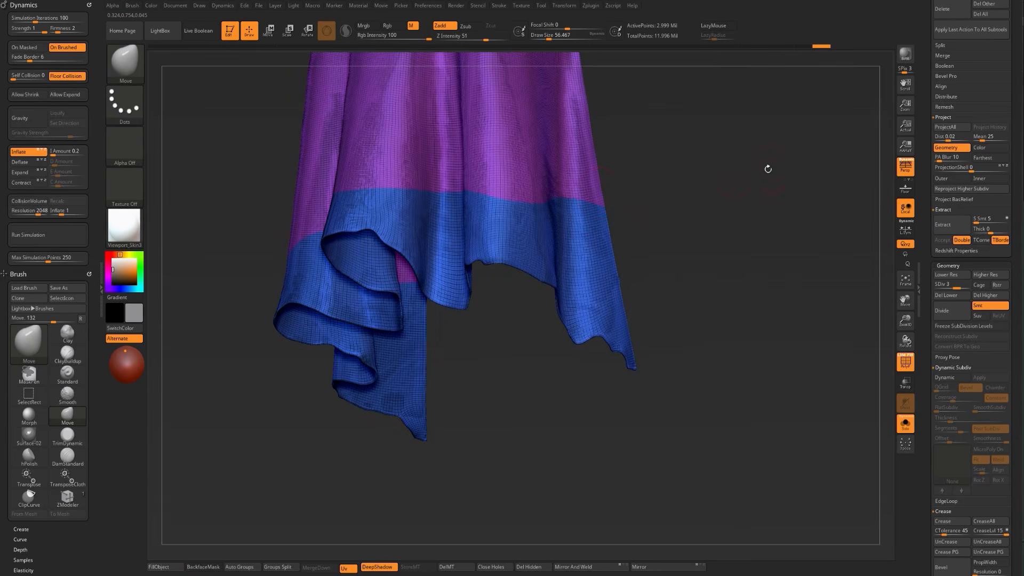
- Duplicate the cape subtool and drop the copy to subdivision level 1
drag(937, 49, 936, 270)
key(ctrl+shift+d)
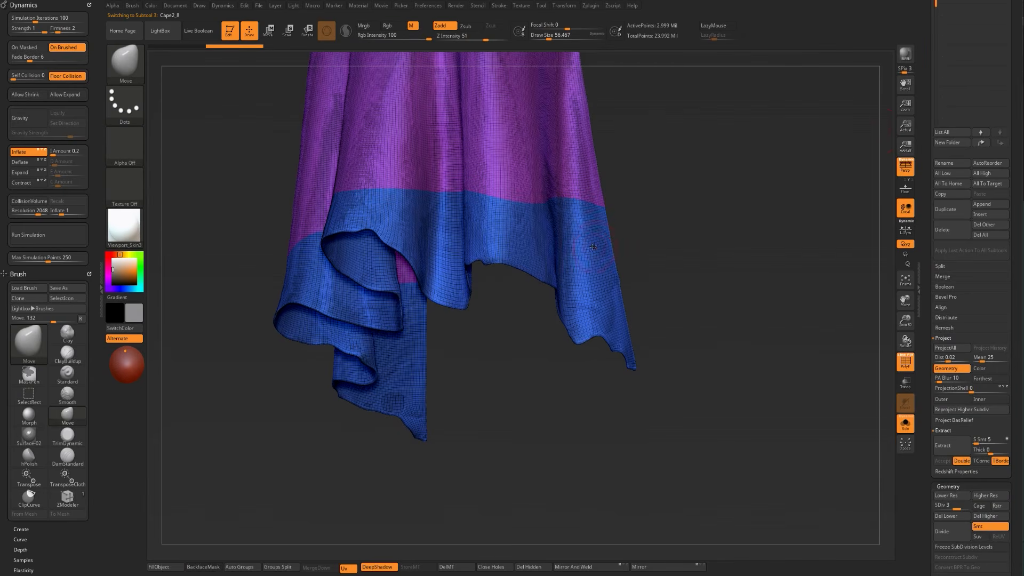
key(shift)
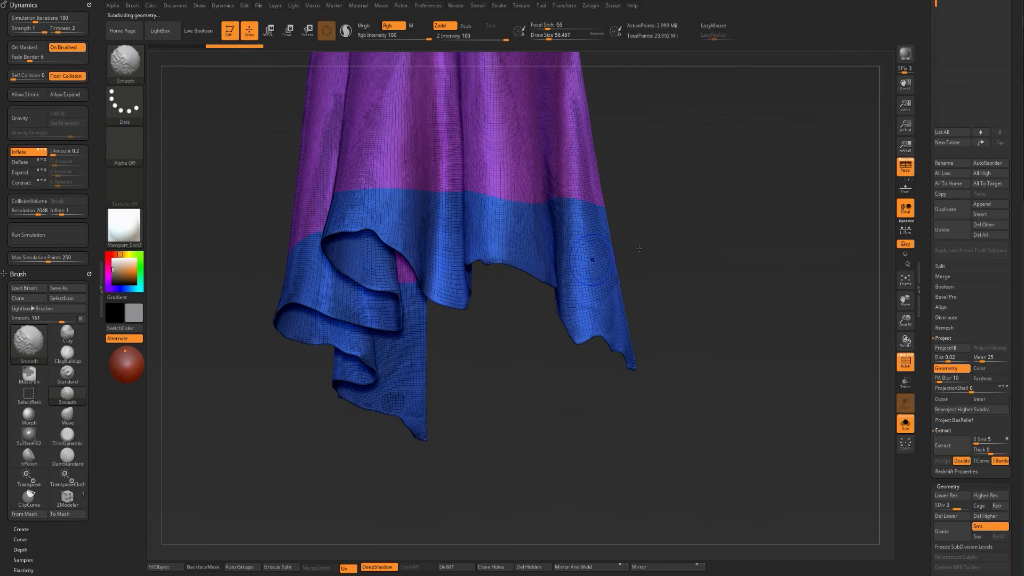
key(shift+d)
key(shift+d)
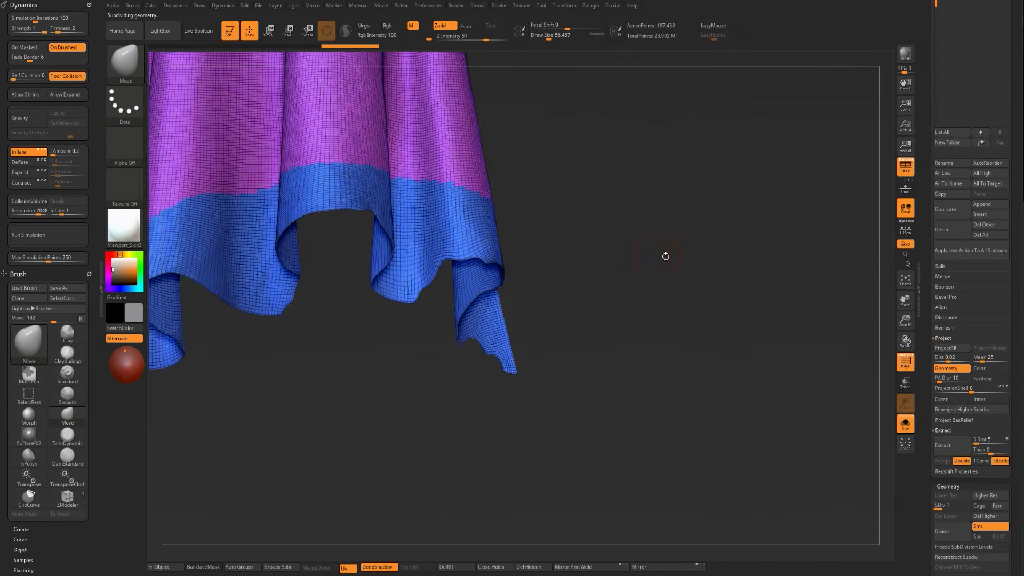
- Hide a thin polygon loop above the cape's hem and auto-group the separated parts by topology continuity
key(s)
drag(465, 259, 457, 260)
mouse_move(447, 248)
ctrl+right_down()
mouse_move(453, 256)
mouse_move(381, 220)
ctrl+right_up()
drag(257, 360, 274, 201)
key(ctrl+shift)
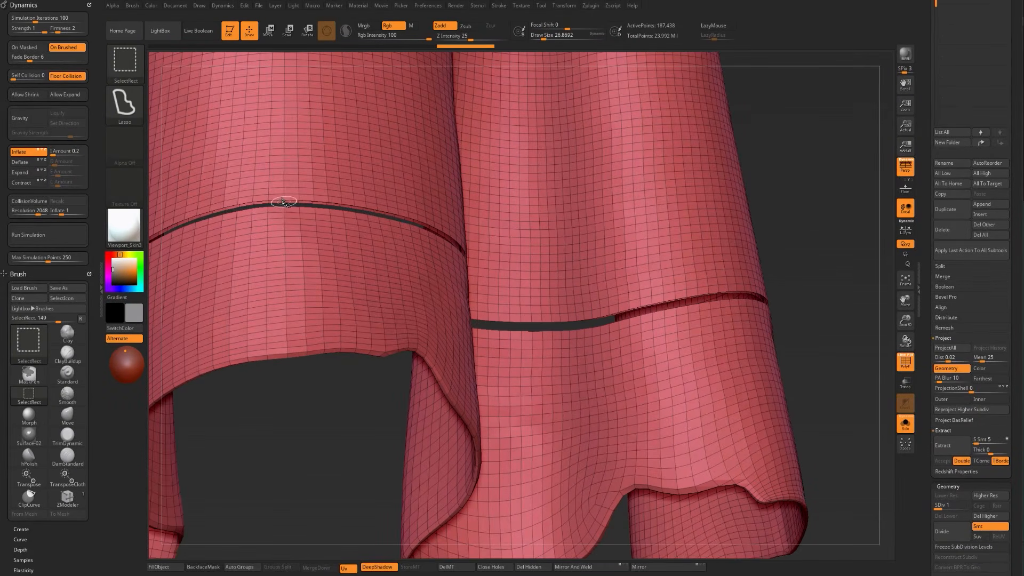
drag(359, 457, 246, 446)
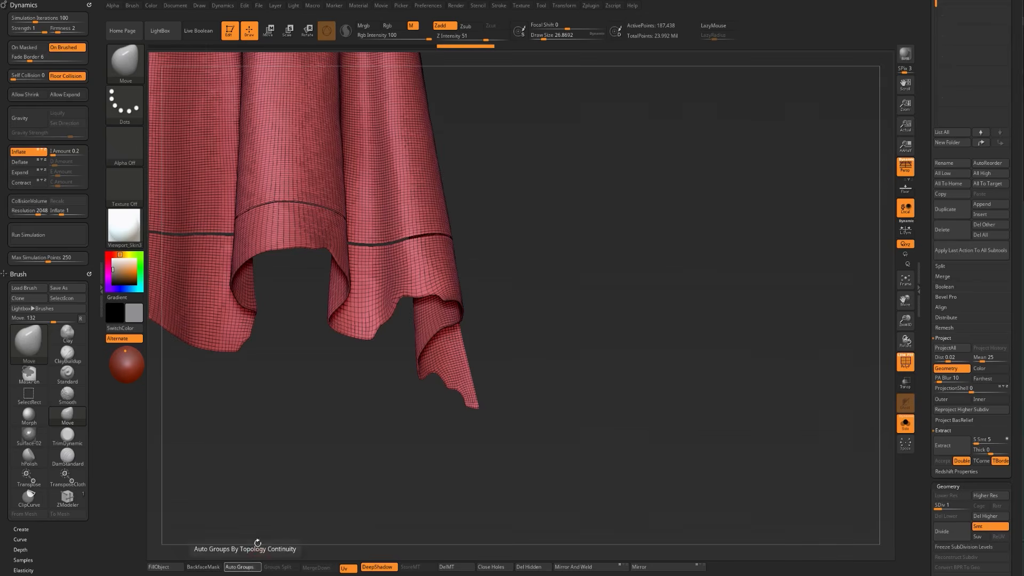
click(243, 567)
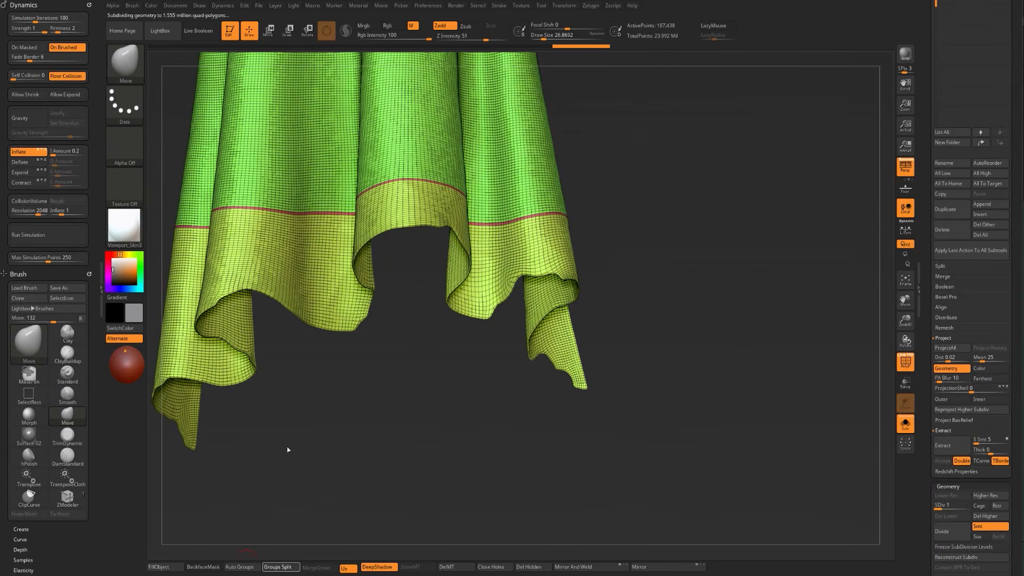
- Split the polygroups into separate subtools and isolate the hem strip
key(alt+s)
alt+click(356, 291)
key(alt+s)
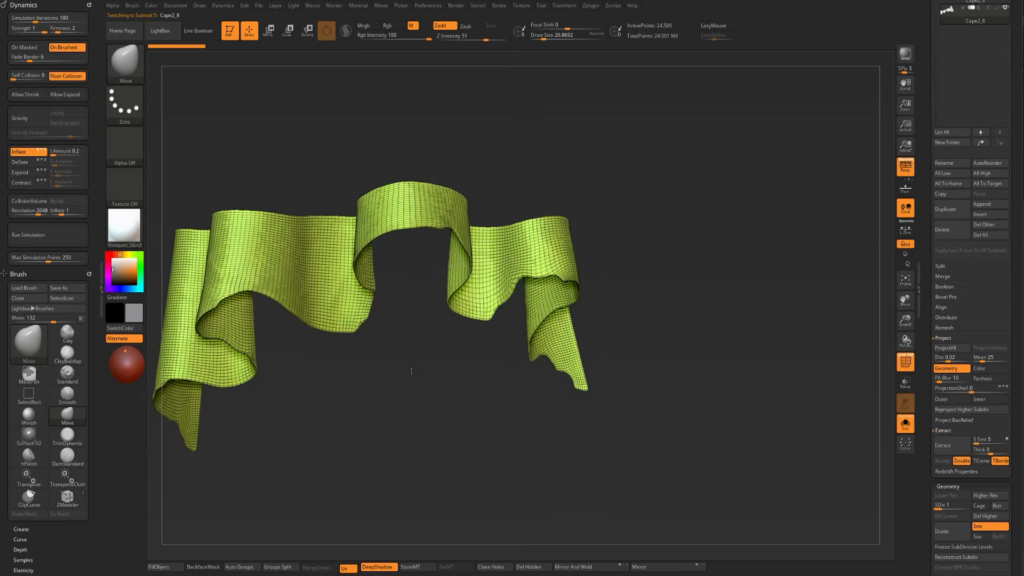
- Raise the hem strip to subdivision level 4 and examine its bottom edge up close with a draw size of about 65
ctrl+right_drag(398, 362, 426, 392)
key(d)
key(d)
key(d)
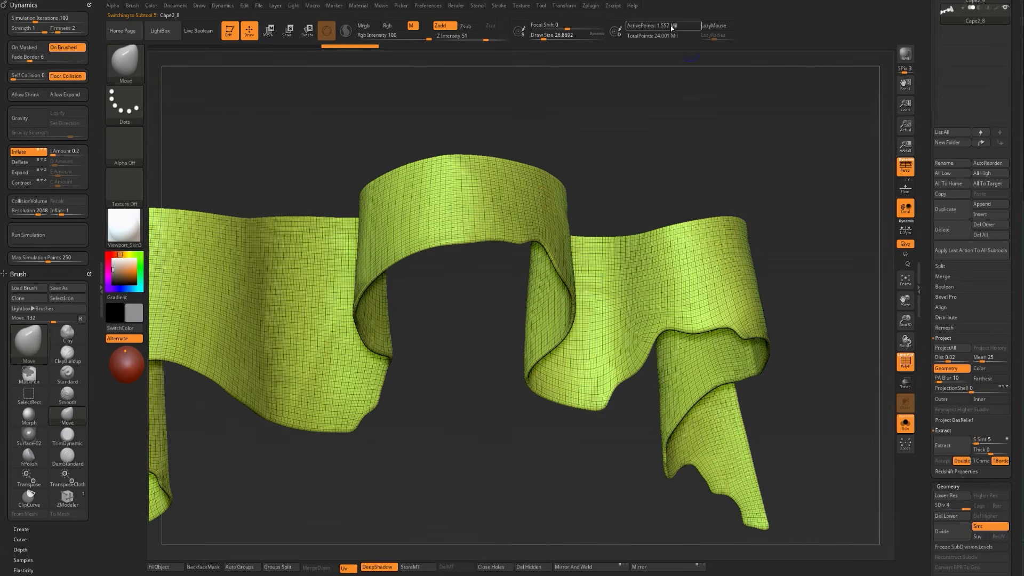
alt+drag(438, 336, 407, 270)
ctrl+right_drag(436, 195, 451, 215)
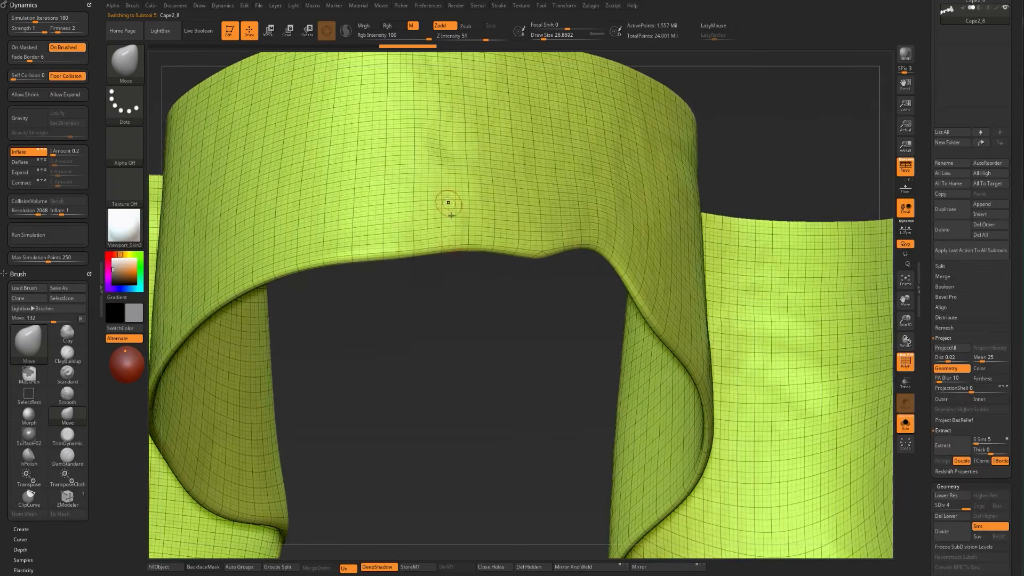
right_drag(475, 325, 448, 320)
alt+right_drag(418, 213, 414, 238)
mouse_move(414, 237)
ctrl+right_down()
mouse_move(411, 290)
mouse_move(473, 290)
ctrl+right_up()
key(bracketright)
key(bracketright)
key(bracketright)
key(bracketright)
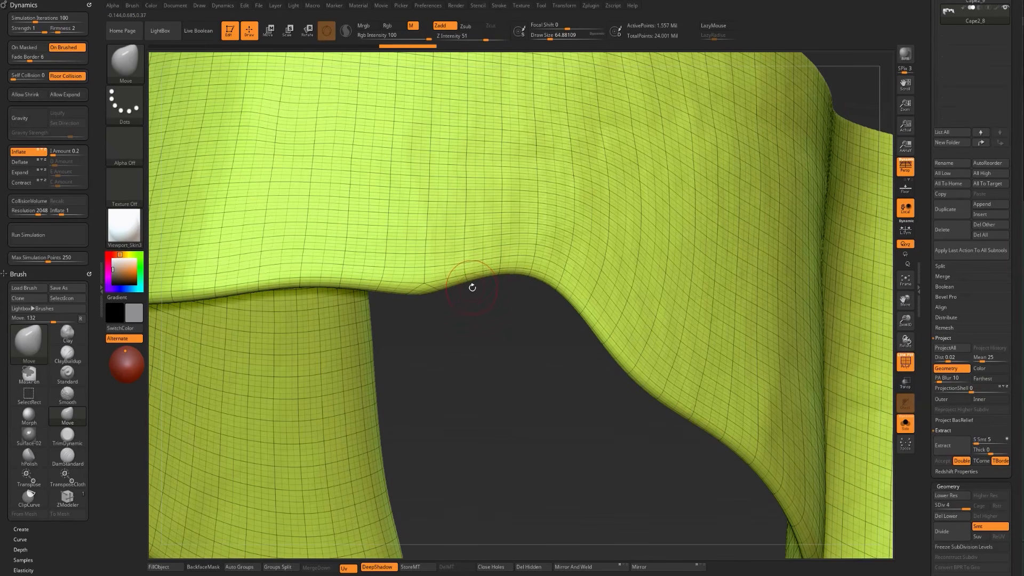
- Drop the hem strip to subdivision level 1 and check its edge with the polyframe off and on
key(shift+d)
key(shift+d)
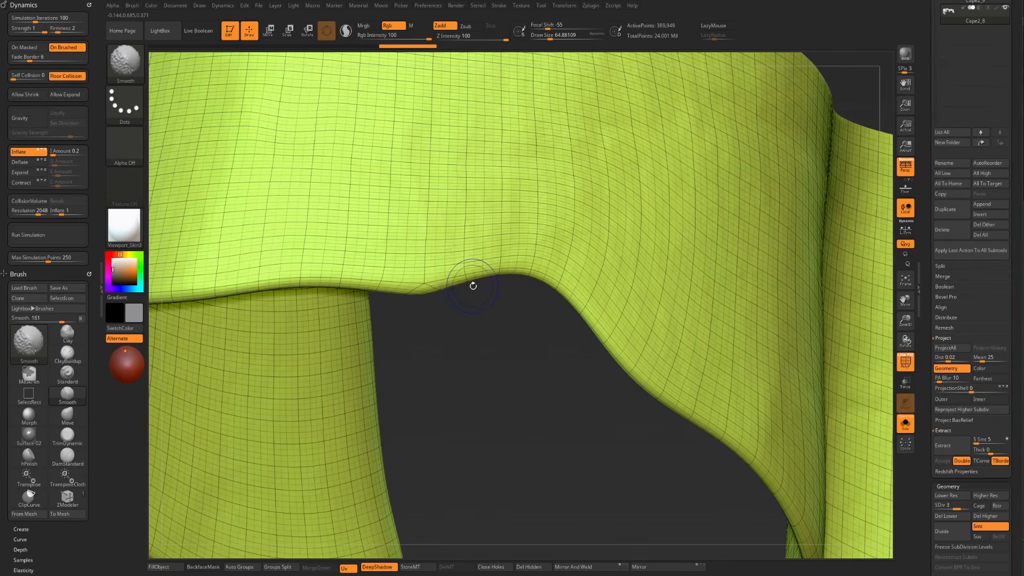
key(shift+d)
key(shift+f)
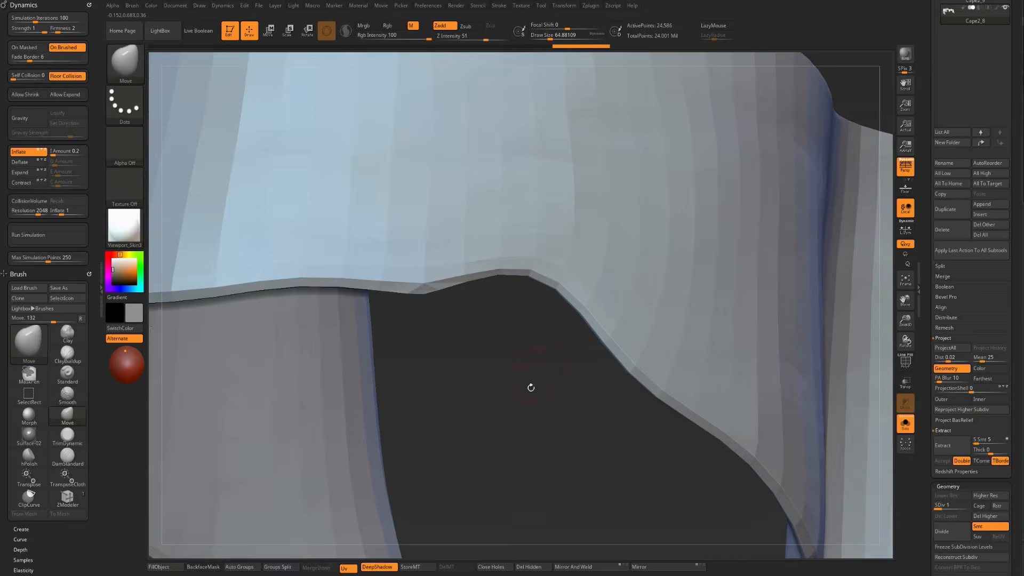
right_drag(531, 388, 513, 354)
key(shift+f)
- Isolate the polygon loop along the hem's edge, mask the rest of the strip, and blur the mask twice
key(ctrl+shift)
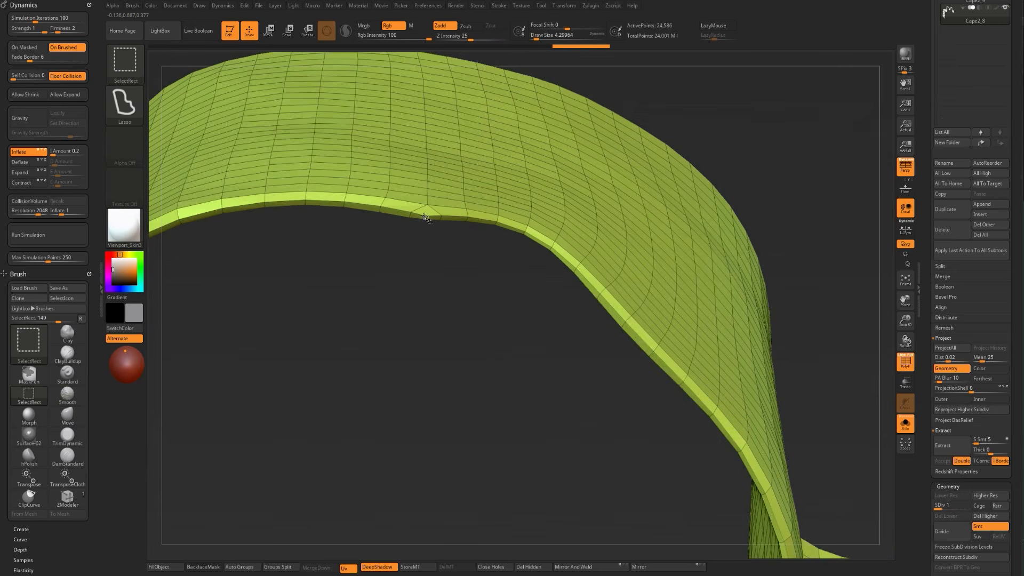
ctrl+shift+click(425, 217)
ctrl+shift+drag(465, 314, 471, 345)
key(ctrl+w)
ctrl+shift+click(472, 342)
right_drag(482, 331, 523, 320)
ctrl+click(505, 303)
ctrl+click(493, 169)
ctrl+click(493, 169)
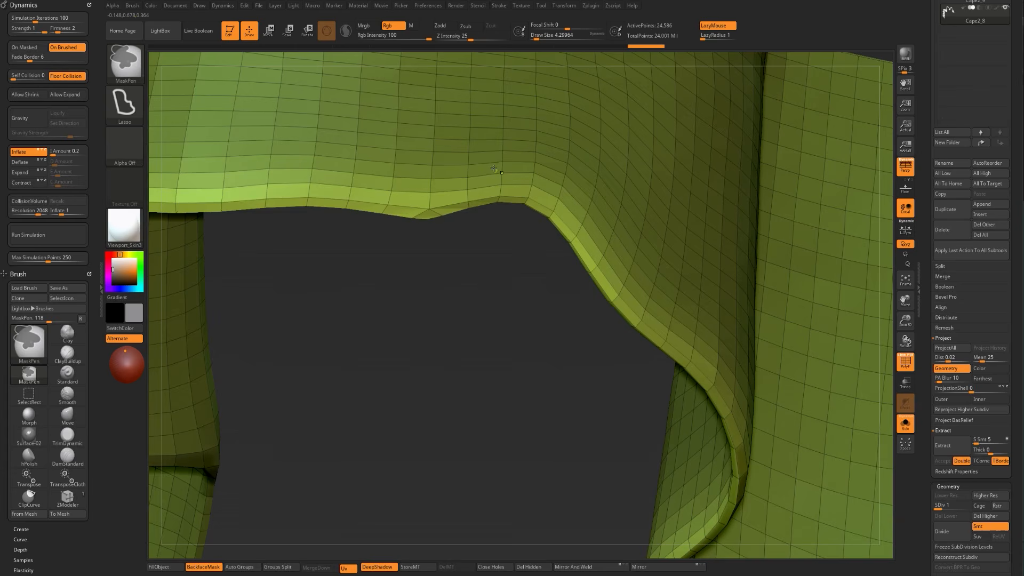
- Subdivide the hem strip to level 2 and roughen its unmasked edge with the Noise deformation
key(ctrl+d)
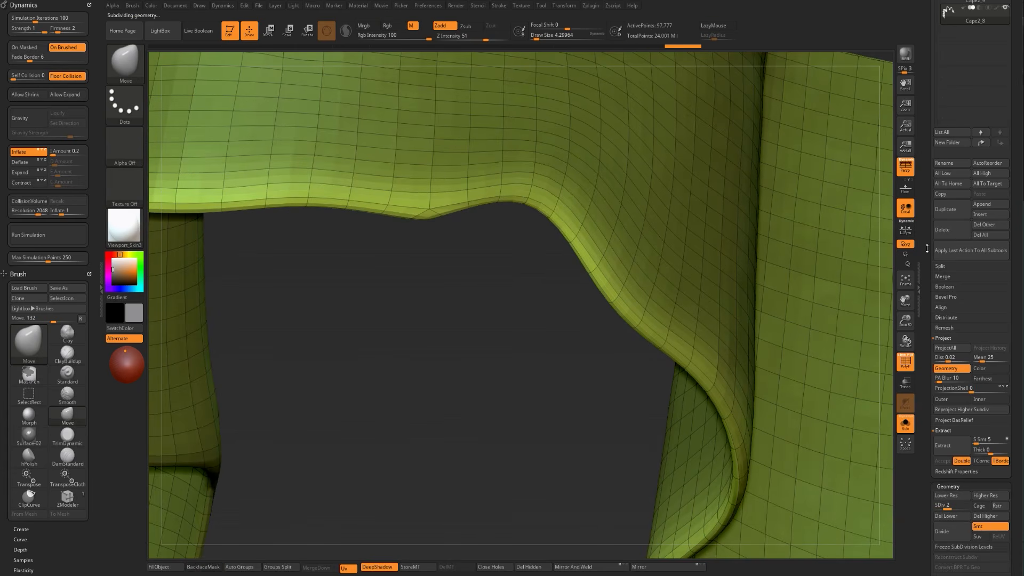
scroll(927, 249, down, 10)
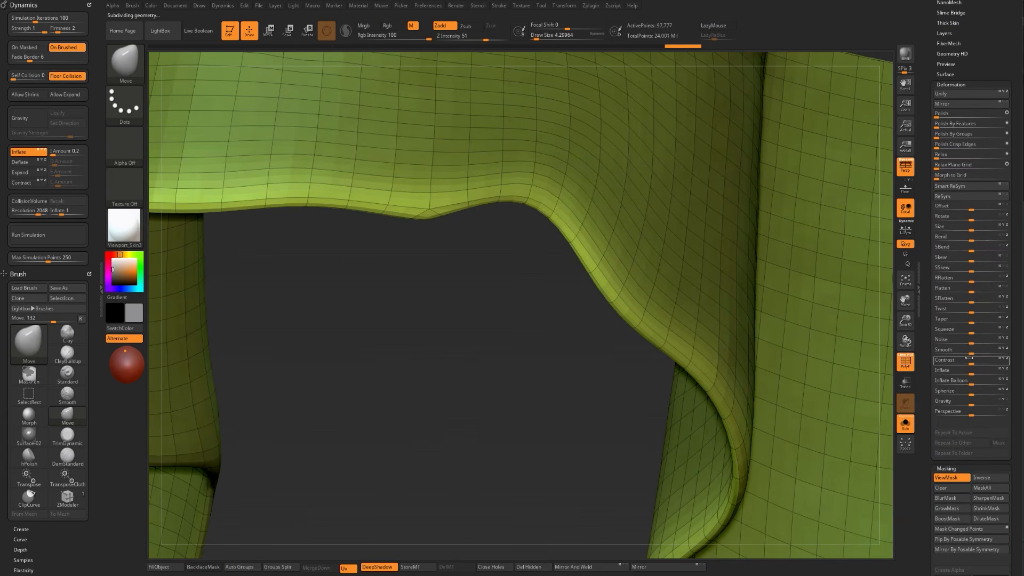
drag(970, 340, 979, 340)
- Subdivide the hem strip once more and soften the jagged edge with Polish By Groups, with the polyframe off
alt+drag(548, 402, 581, 348)
key(ctrl+d)
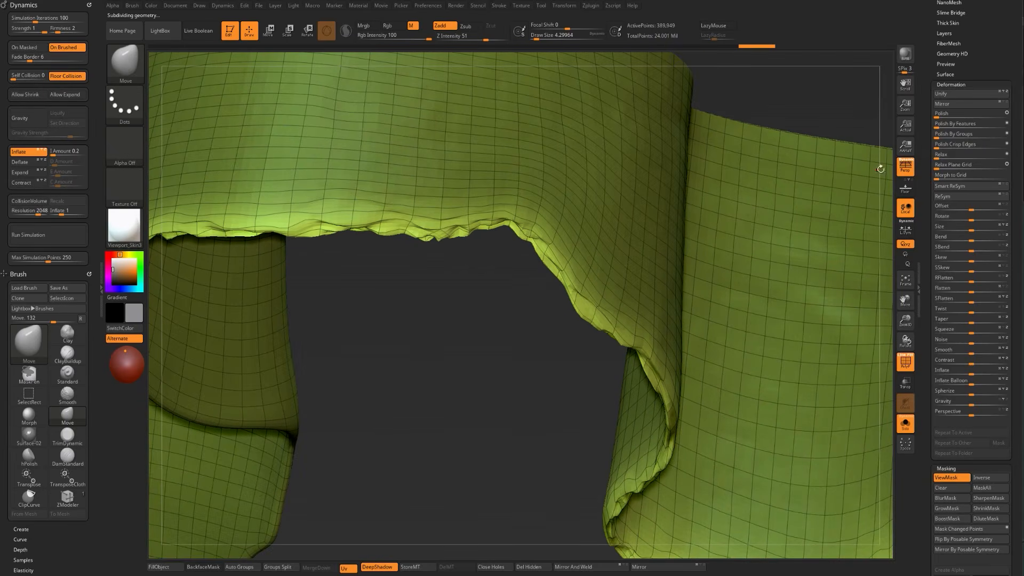
key(shift+f)
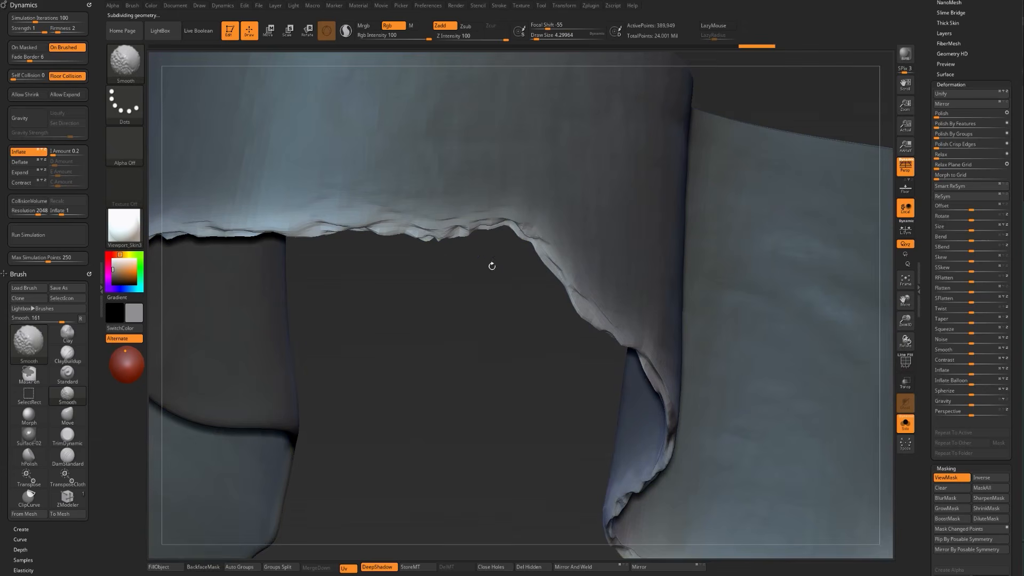
key(shift+f)
drag(938, 134, 950, 136)
mouse_move(523, 389)
ctrl+right_down()
mouse_move(513, 376)
mouse_move(512, 387)
ctrl+right_up()
key(shift+f)
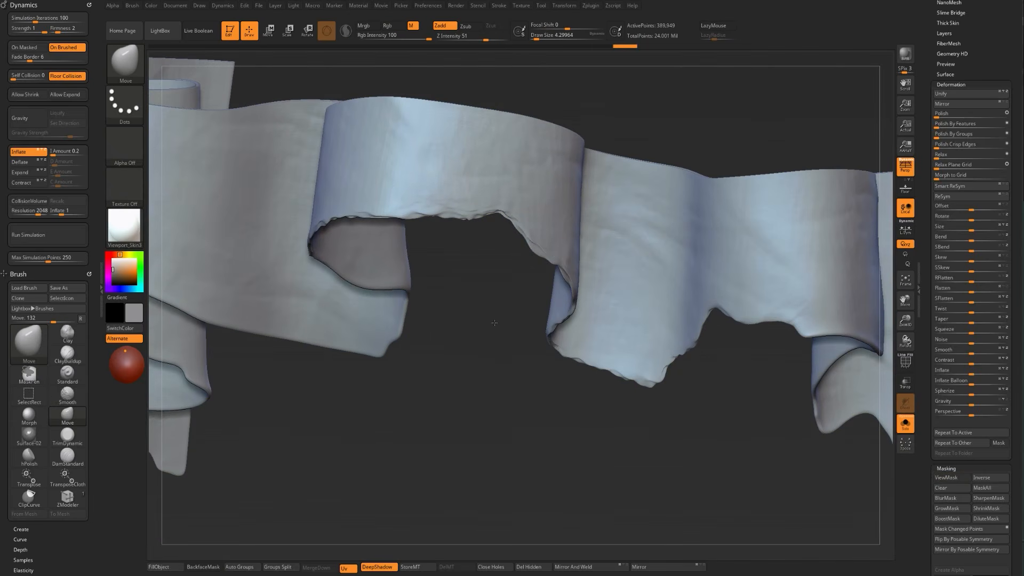
- Subdivide the hem strip to 1.557 million points and set the draw size to about 44
right_drag(495, 322, 562, 387)
right_drag(441, 377, 498, 297)
key(ctrl+d)
key(s)
drag(436, 249, 440, 248)
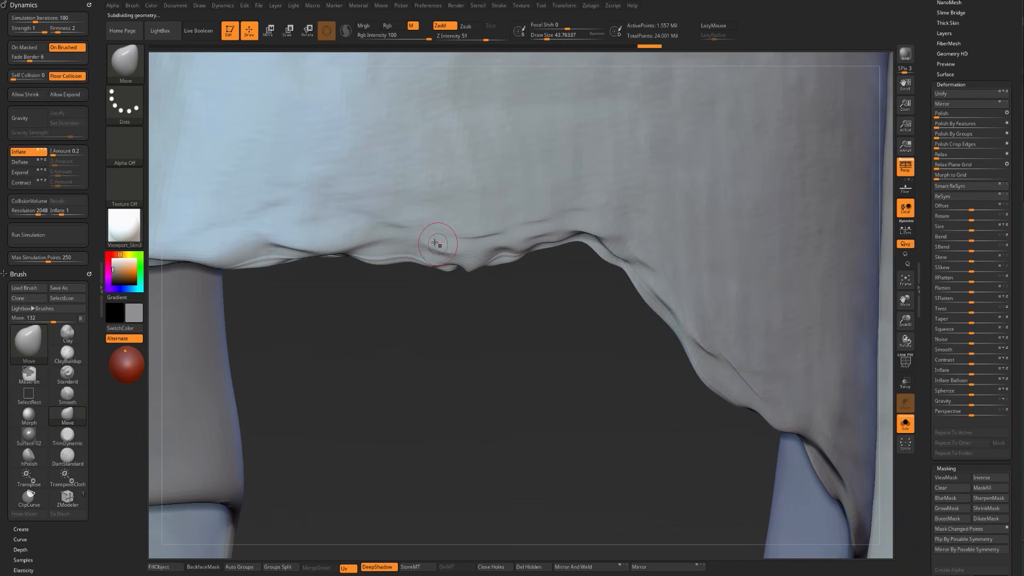
- Build up torn cloth detail along the hem's edge with the ClayBuildup brush and smooth the strokes
key(b)
key(c)
key(b)
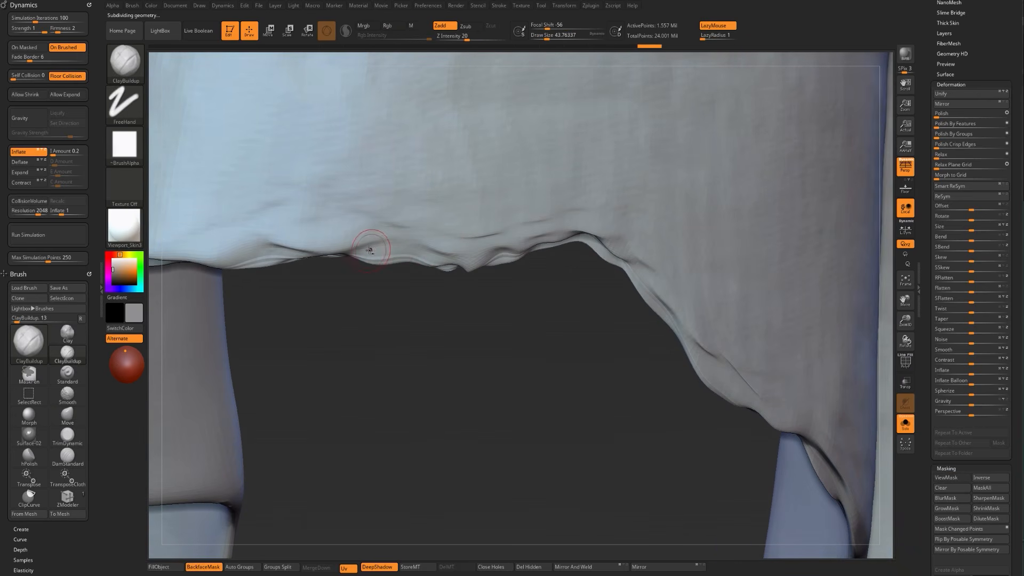
mouse_move(424, 251)
mouse_down()
mouse_move(461, 264)
mouse_move(605, 239)
mouse_up()
shift+drag(446, 264, 483, 267)
drag(438, 302, 349, 299)
shift+drag(401, 255, 377, 259)
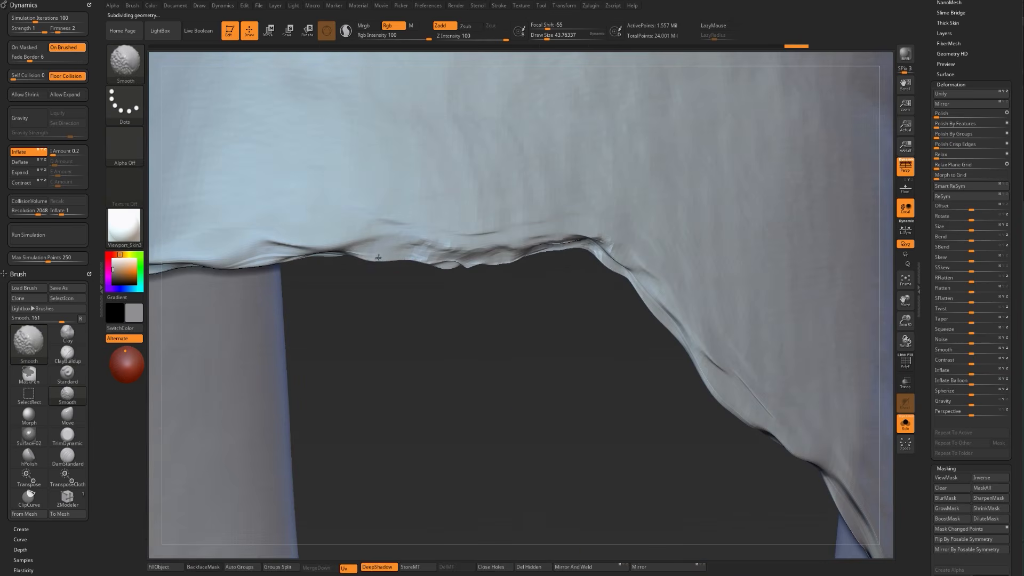
- Switch to the Standard brush and enable backface auto masking for it
key(b)
key(s)
key(t)
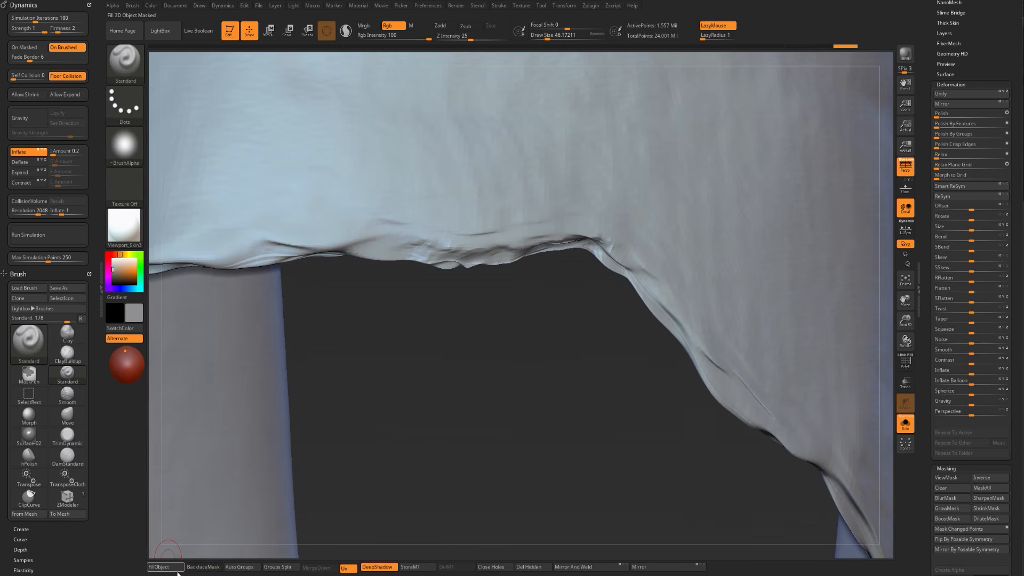
click(203, 567)
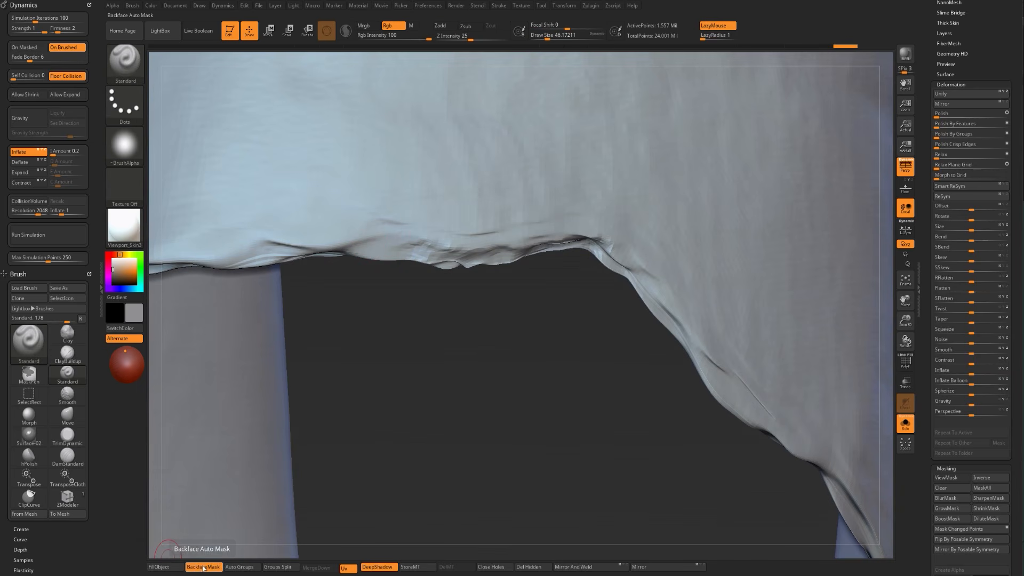
key(b)
key(d)
key(s)
key(b)
key(s)
key(t)
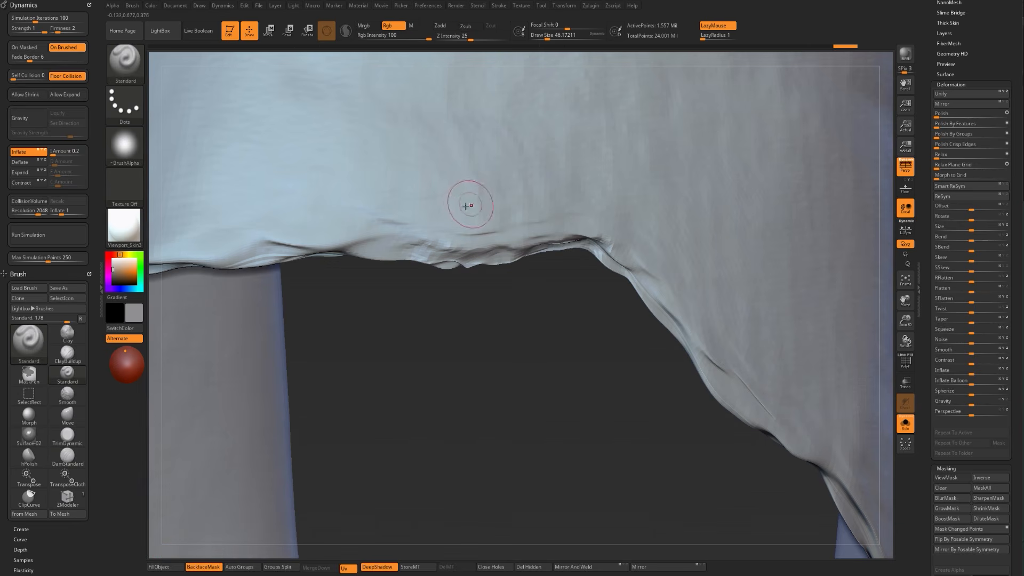
- Undo the paint-only stroke, switch the Standard brush from Rgb to Zadd, sculpt along the hem edge, and set draw size about 31
drag(361, 239, 421, 235)
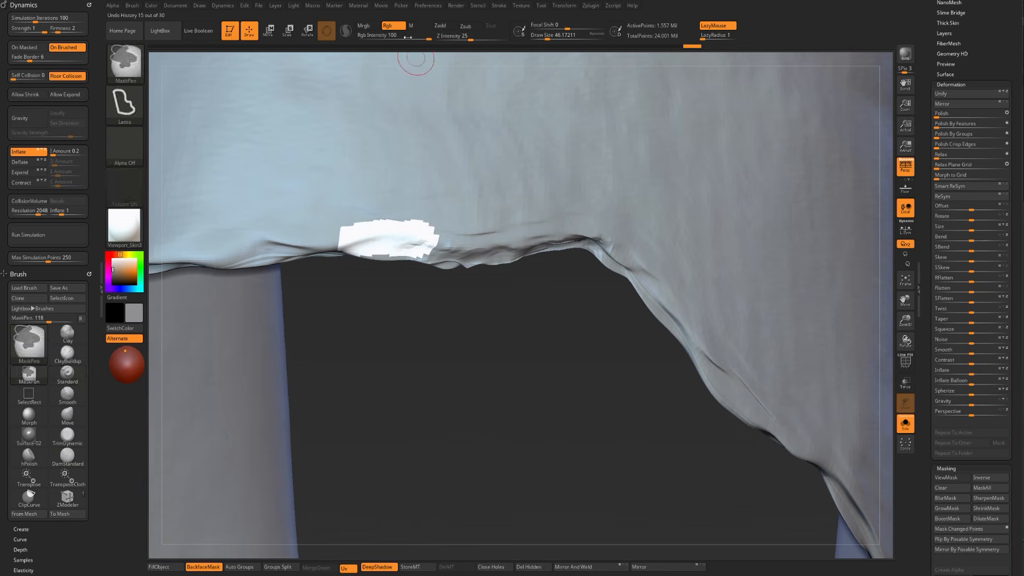
key(ctrl+z)
click(394, 27)
click(443, 27)
mouse_move(410, 238)
mouse_down()
mouse_move(523, 227)
mouse_move(488, 235)
mouse_up()
key(s)
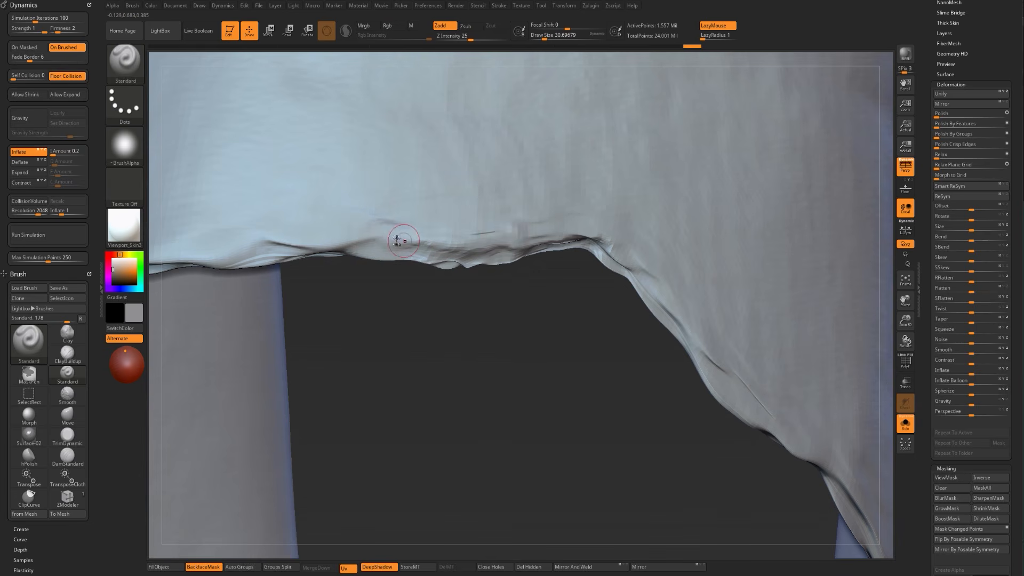
- Carve creases along the torn hem edge and down its slope with the DamStandard brush, undoing the first strokes
key(b)
key(d)
key(s)
mouse_move(350, 237)
mouse_down()
mouse_move(488, 239)
mouse_move(497, 237)
mouse_move(440, 235)
mouse_move(557, 231)
mouse_move(618, 216)
mouse_up()
key(ctrl+z)
key(ctrl+z)
mouse_move(372, 236)
mouse_down()
mouse_move(591, 233)
mouse_move(632, 250)
mouse_move(667, 284)
mouse_move(707, 355)
mouse_move(786, 431)
mouse_up()
mouse_move(525, 376)
mouse_down()
mouse_move(578, 279)
mouse_move(614, 254)
mouse_up()
drag(470, 239, 503, 238)
- Subdivide the hem strip to 6.225 million points and compare it with the next lower subdivision level
key(ctrl+d)
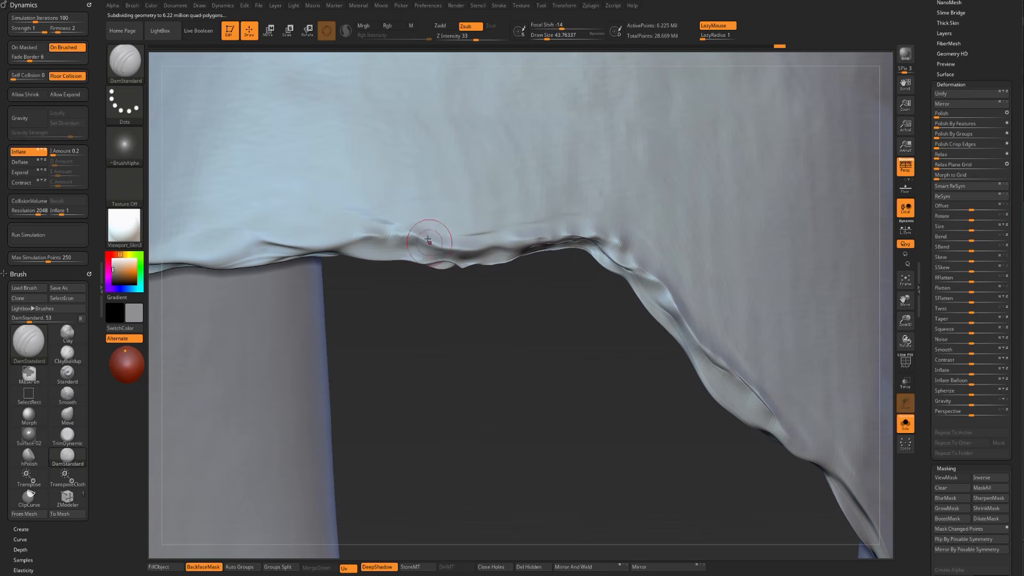
key(shift+d)
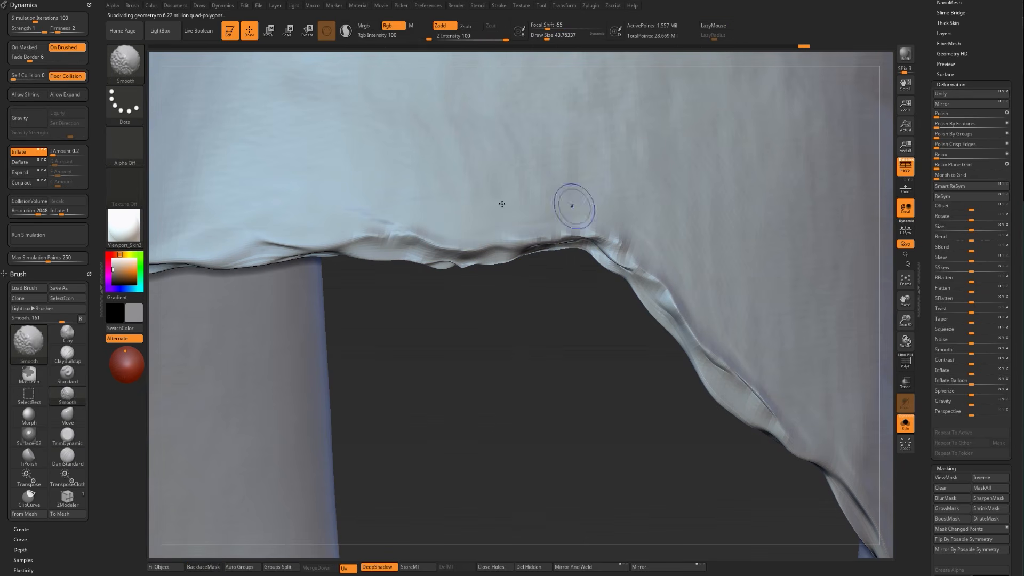
key(d)
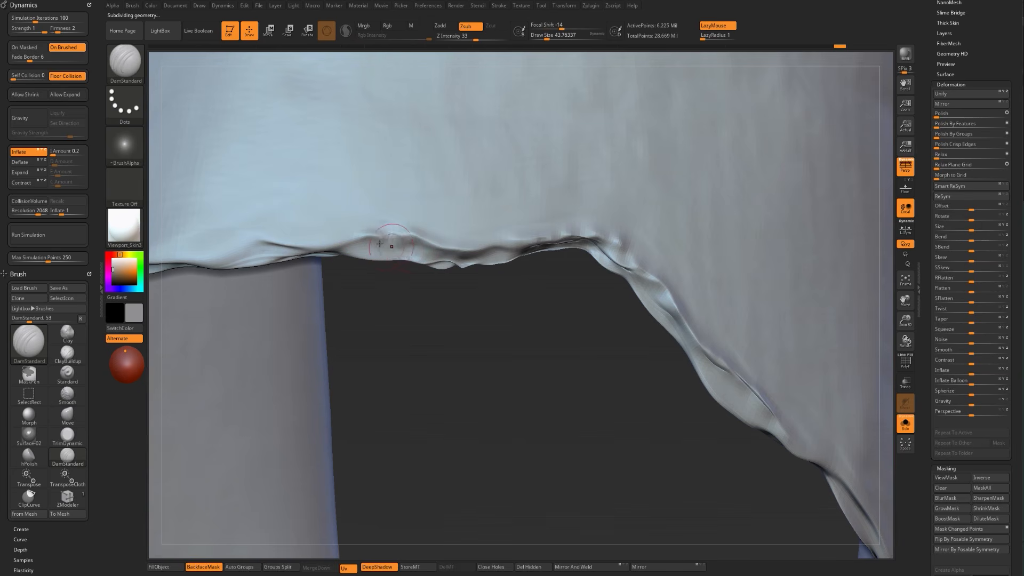
- Try extra DamStandard creases along the underside of the hem edge and undo them
drag(411, 277, 410, 231)
drag(417, 287, 408, 251)
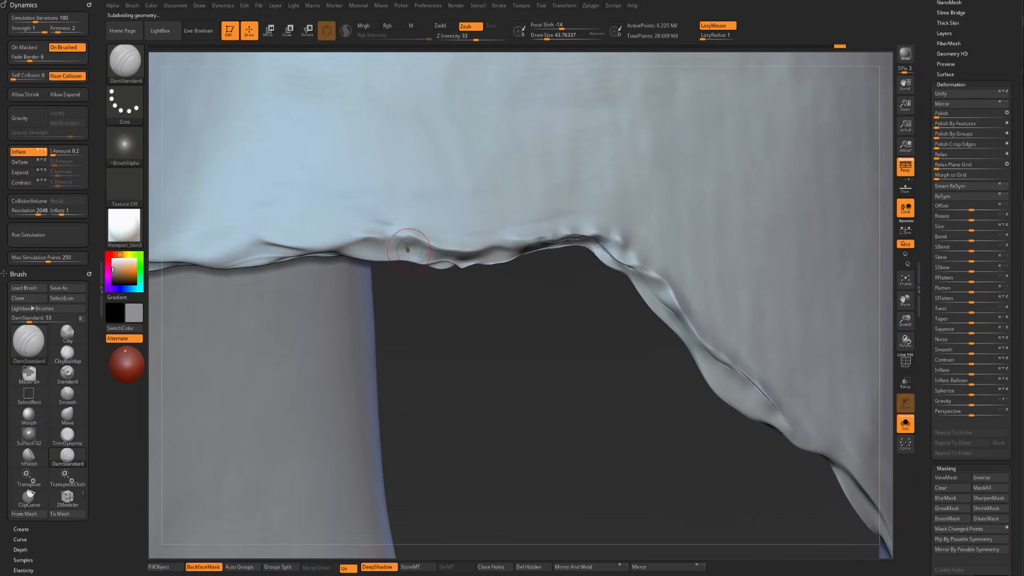
drag(445, 332, 416, 242)
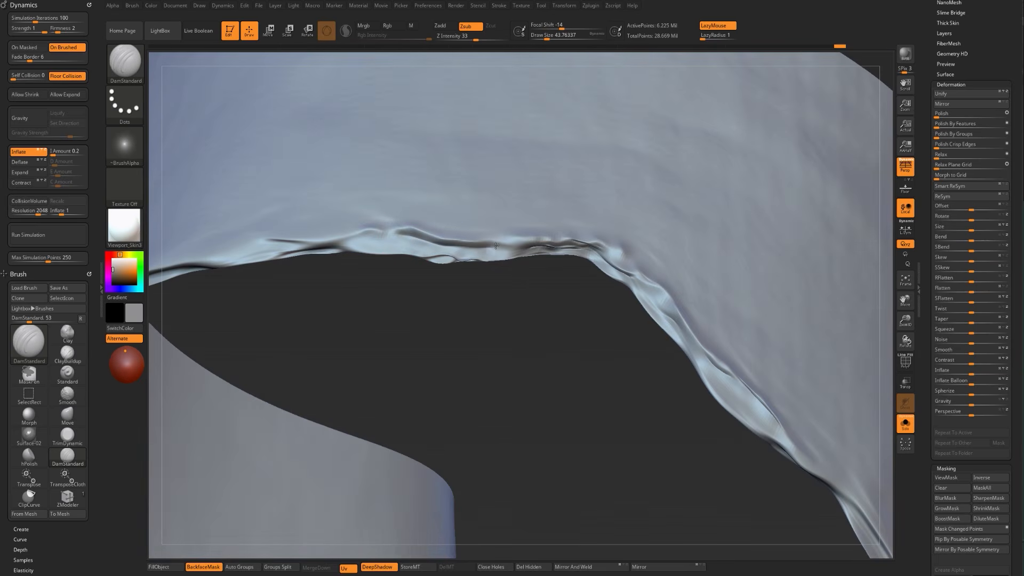
drag(519, 248, 545, 247)
drag(461, 320, 444, 274)
key(ctrl+z)
key(ctrl+z)
key(ctrl+z)
key(ctrl+z)
key(ctrl+z)
key(ctrl+z)
key(ctrl+z)
- Recut the creases along the upper hem edge with the DamStandard brush at draw size about 41
key(s)
drag(414, 241, 382, 228)
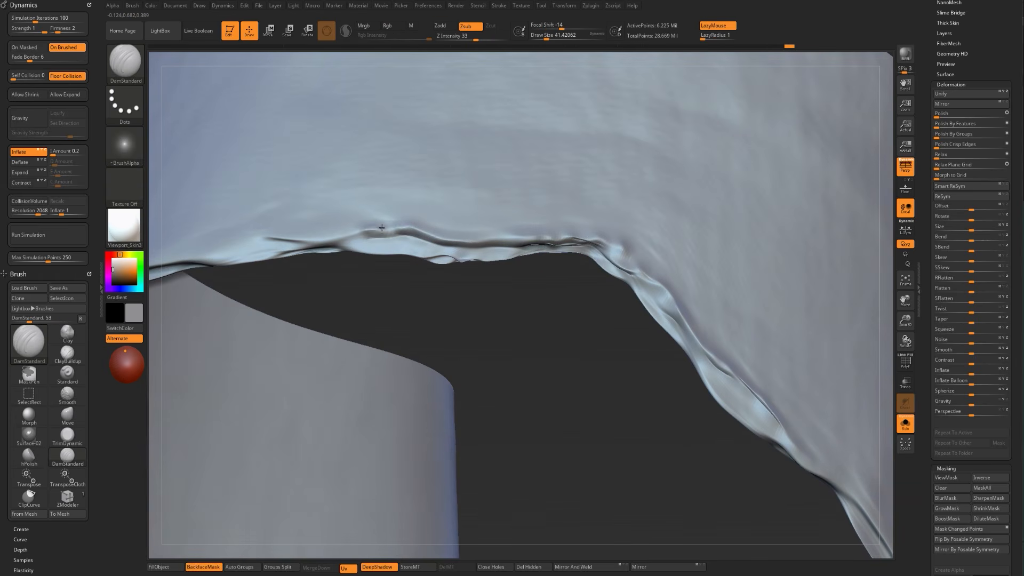
drag(441, 240, 451, 242)
mouse_move(522, 320)
mouse_down()
mouse_move(521, 338)
mouse_move(482, 336)
mouse_move(473, 308)
mouse_move(485, 329)
mouse_up()
- Raise small folds above the hem edge with the Standard brush at draw sizes about 62 and 49, smoothing near the peak
key(b)
key(s)
key(t)
key(s)
drag(427, 251, 433, 251)
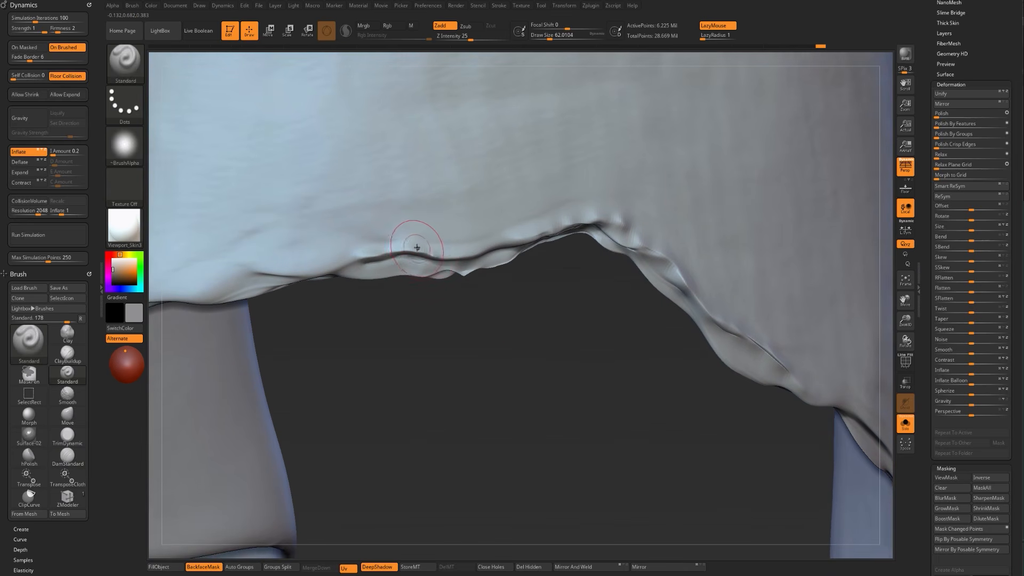
drag(423, 248, 460, 257)
mouse_move(471, 247)
mouse_down()
mouse_move(452, 256)
mouse_move(495, 239)
mouse_up()
key(s)
drag(516, 235, 506, 242)
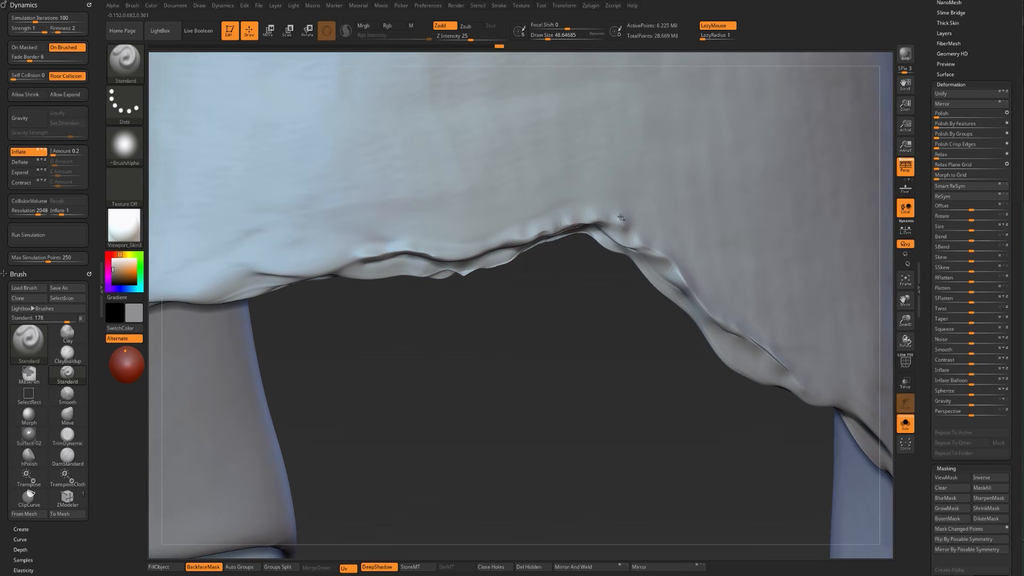
drag(620, 217, 613, 210)
shift+drag(555, 226, 533, 232)
- Carve a crease between the raised folds above the hem edge with the DamStandard brush at draw size about 62
key(b)
key(d)
key(s)
key(bracketright)
drag(459, 253, 504, 238)
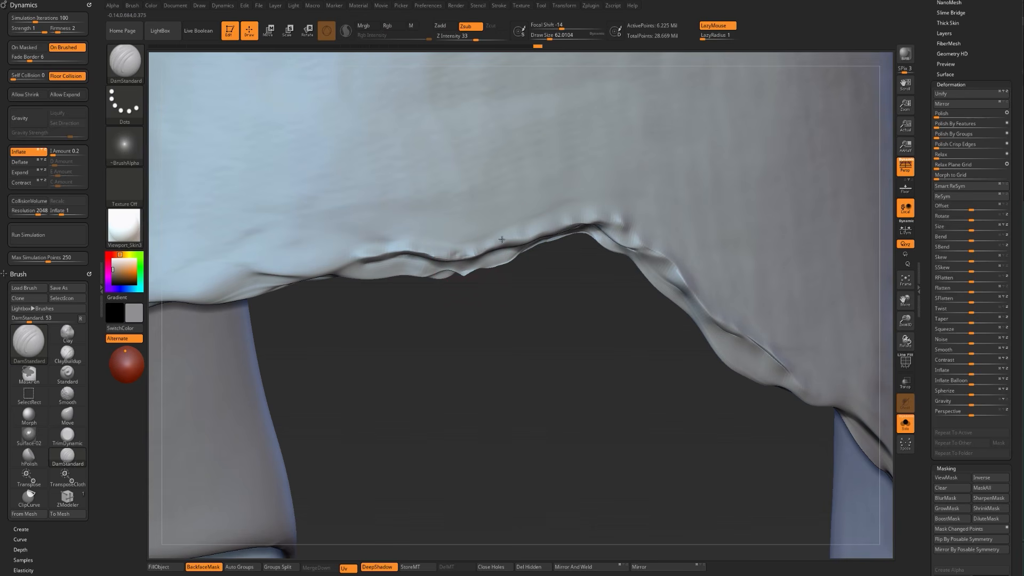
- Cut fine layered creases along the hem's thickness with the DamStandard brush at draw size about 37, then raise it to about 50
mouse_move(522, 300)
ctrl+right_down()
mouse_move(521, 322)
mouse_move(587, 324)
mouse_move(471, 263)
ctrl+right_up()
drag(322, 277, 383, 266)
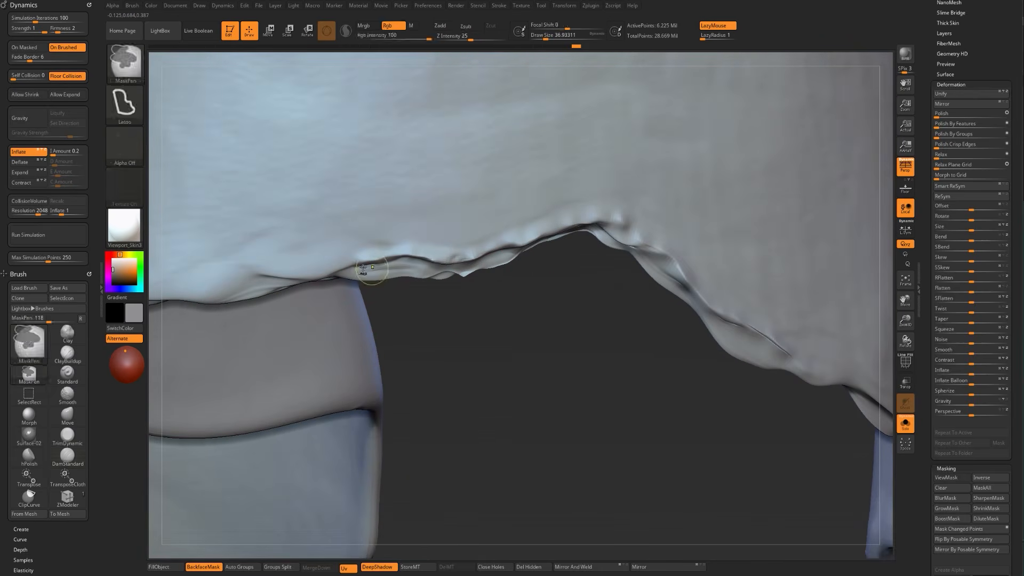
mouse_move(366, 268)
mouse_down()
mouse_move(525, 257)
mouse_move(534, 242)
mouse_up()
drag(354, 273, 430, 271)
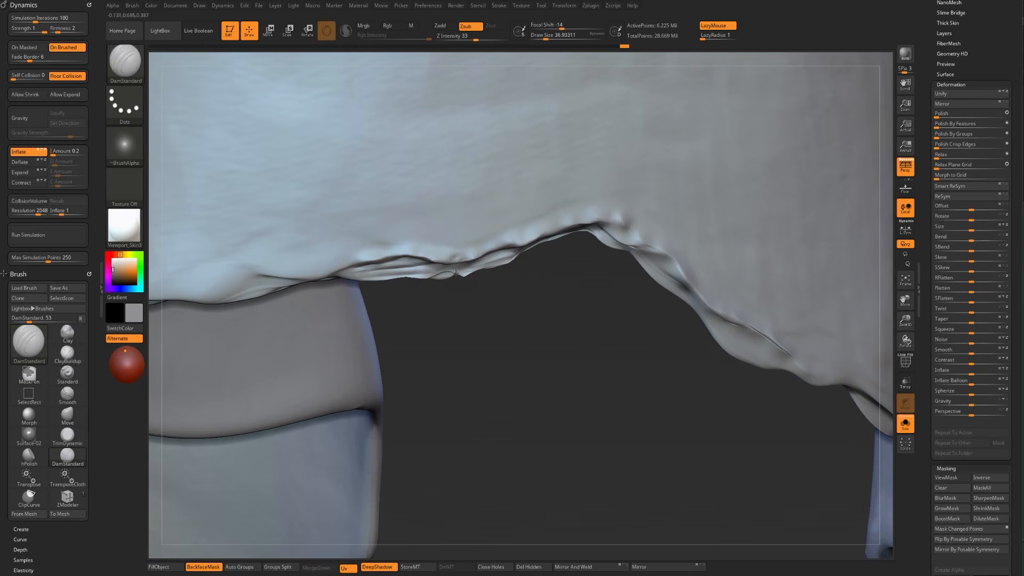
mouse_move(529, 252)
mouse_down()
mouse_move(486, 259)
mouse_move(526, 247)
mouse_up()
key(s)
drag(525, 246, 497, 251)
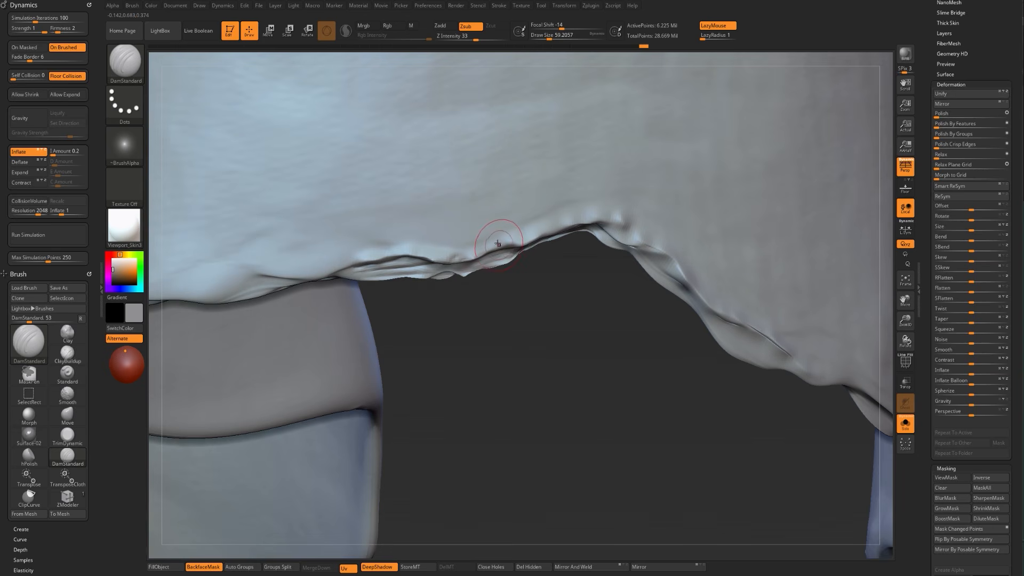
- Pull the folded hem edge into a more irregular outline with the Move brush, reducing the draw size to about 29
key(b)
key(m)
key(v)
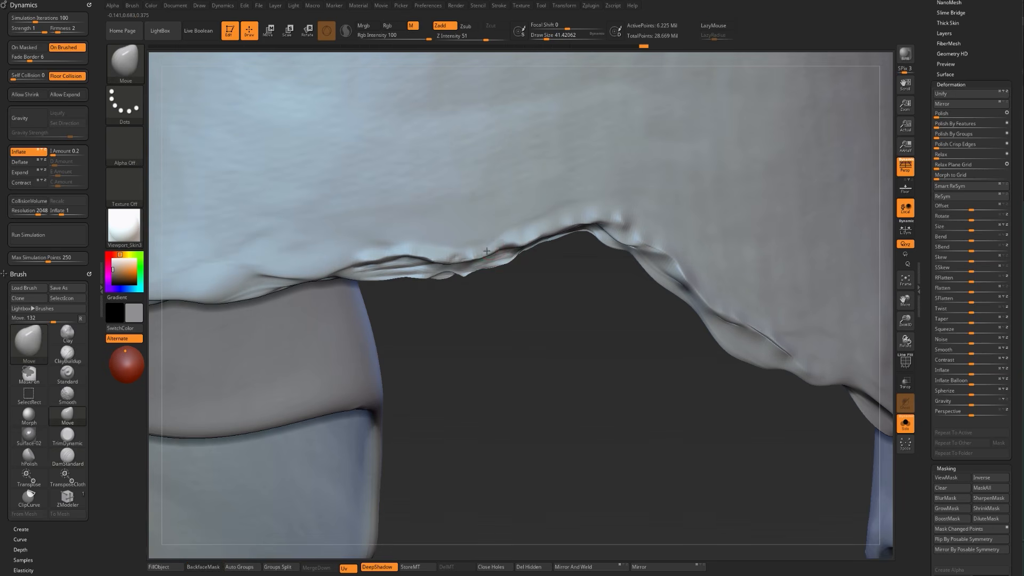
mouse_move(471, 250)
mouse_down()
mouse_move(383, 242)
mouse_move(325, 272)
mouse_up()
mouse_move(421, 321)
alt+mouse_down()
mouse_move(392, 292)
mouse_move(466, 322)
alt+mouse_up()
key(s)
drag(420, 274, 442, 259)
key(s)
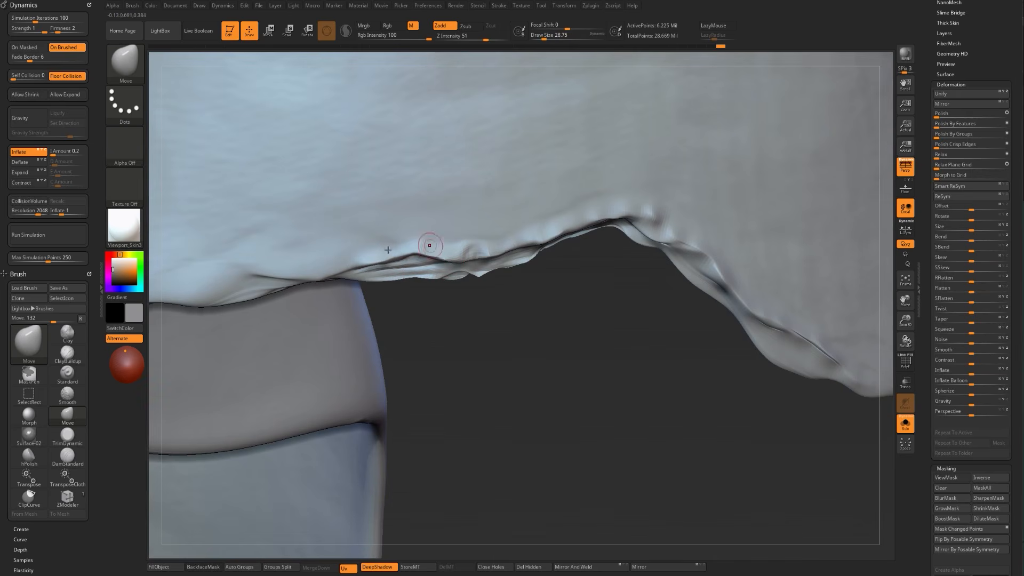
- Carve the hem stretch left of the existing folds with the DamStandard brush at draw size about 80
key(b)
key(d)
key(s)
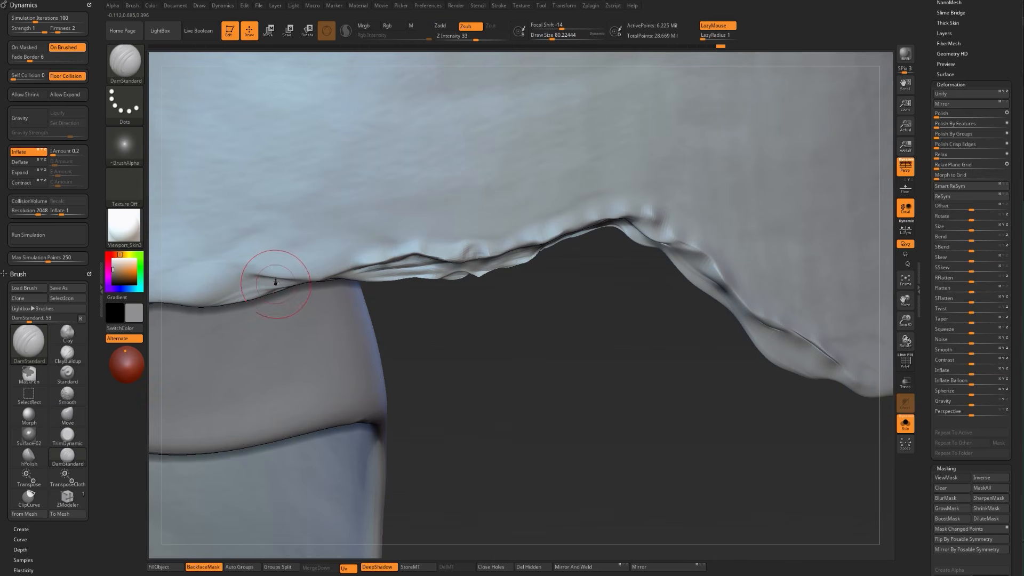
drag(207, 289, 159, 304)
- Build up torn cloth volume on the left hem stretch with the ClayBuildup brush at draw size about 46
alt+drag(407, 350, 534, 363)
key(b)
key(c)
key(b)
drag(351, 297, 331, 308)
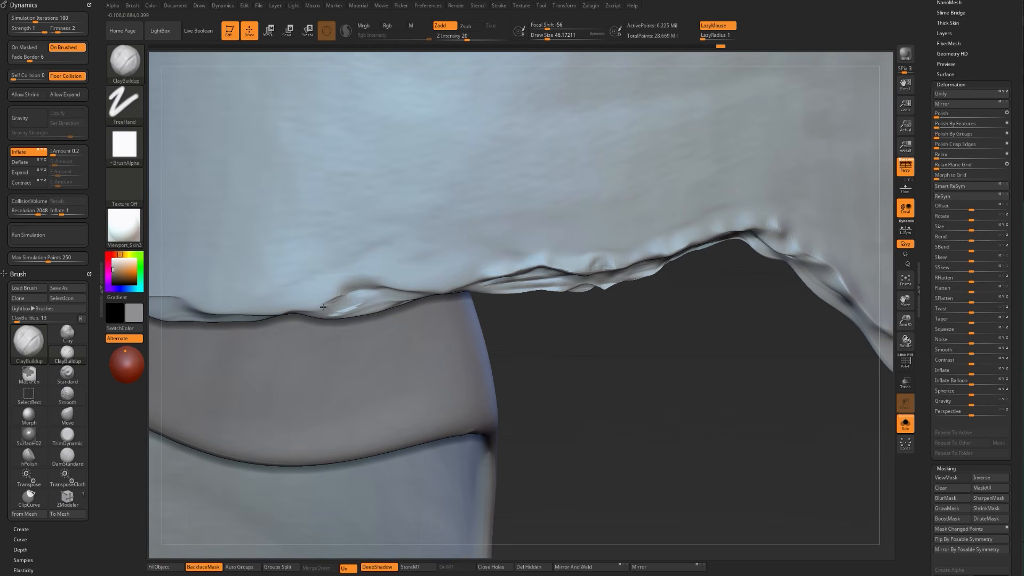
- Sharpen the built-up fold on the left hem stretch with the DamStandard brush at draw size about 46
key(b)
key(s)
key(t)
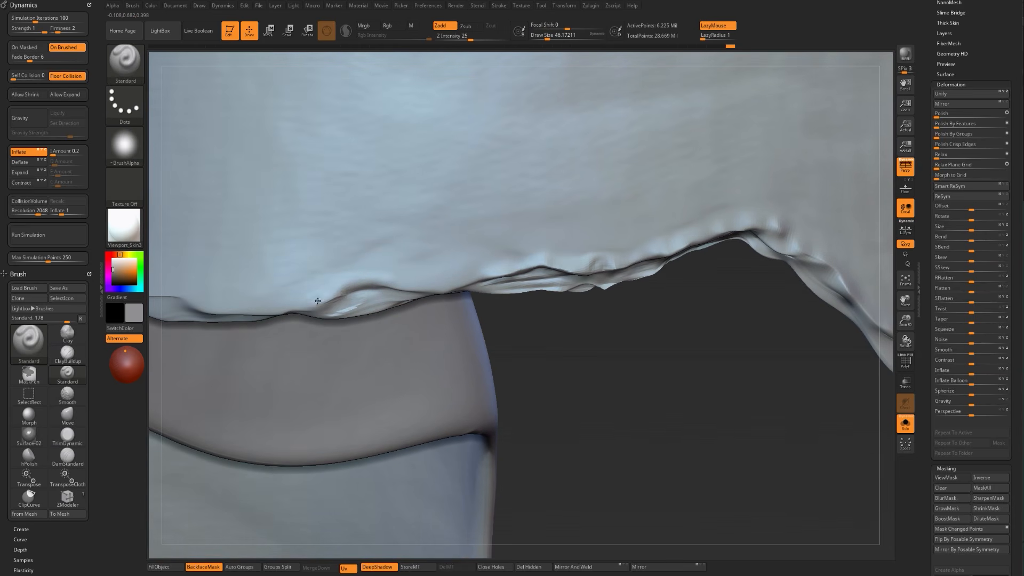
key(b)
key(d)
key(s)
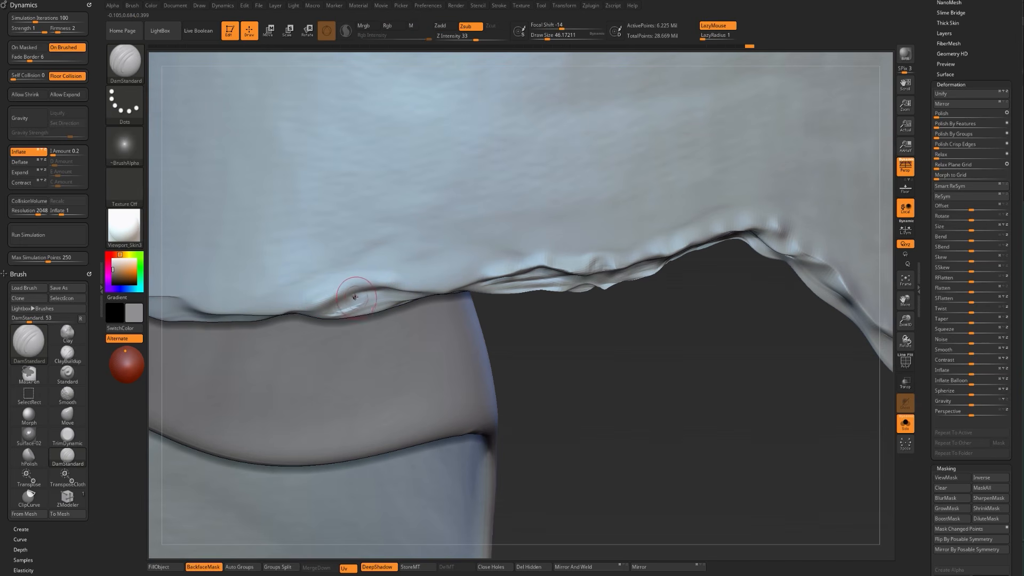
mouse_move(364, 283)
mouse_down()
mouse_move(411, 286)
mouse_move(393, 292)
mouse_up()
- Mask a thin thread line along the torn hem edge using MaskPen with the Dots stroke at draw size about 8
alt+drag(519, 336, 462, 334)
key(s)
drag(453, 276, 448, 276)
key(s)
key(ctrl)
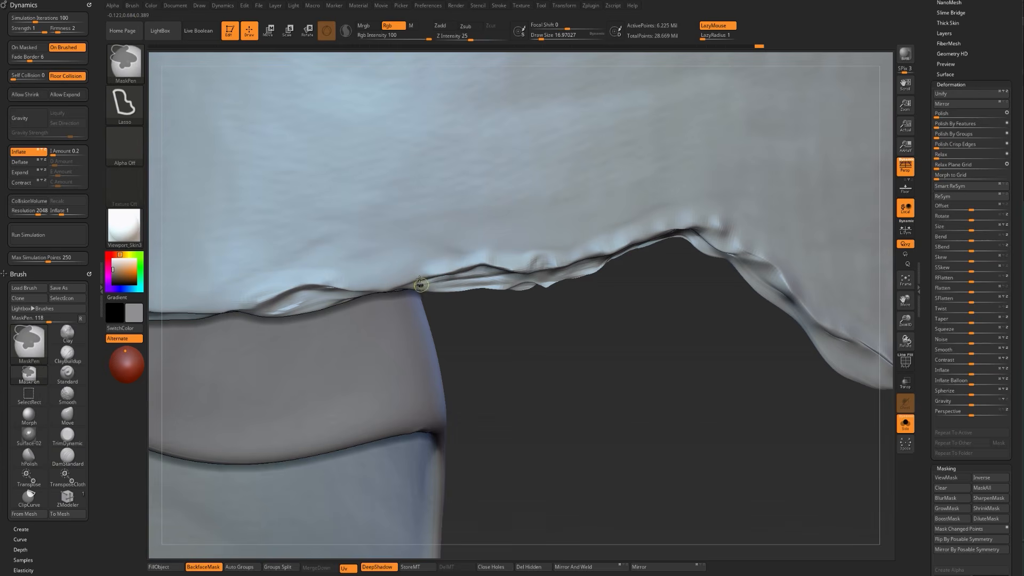
click(124, 104)
click(165, 109)
key(bracketleft)
ctrl+drag(407, 287, 526, 280)
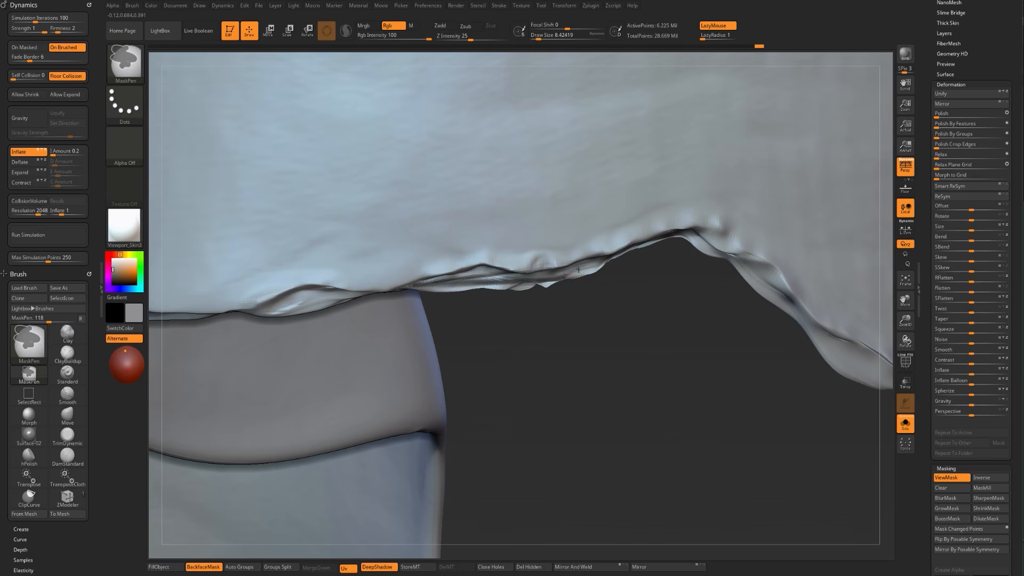
- Extract the masked thread line with thickness 0 and accept it as a separate subtool
drag(975, 79, 951, 368)
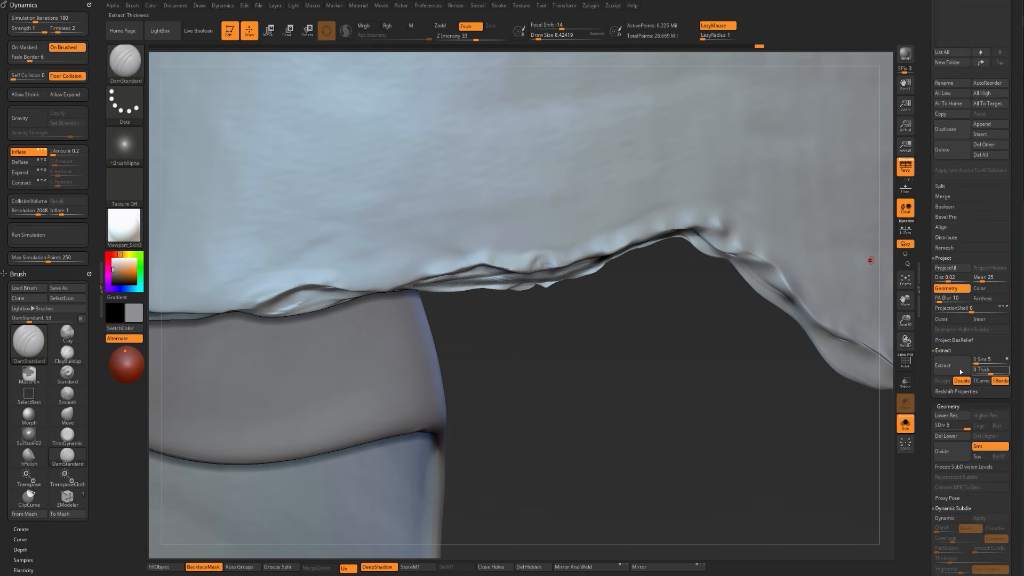
click(940, 380)
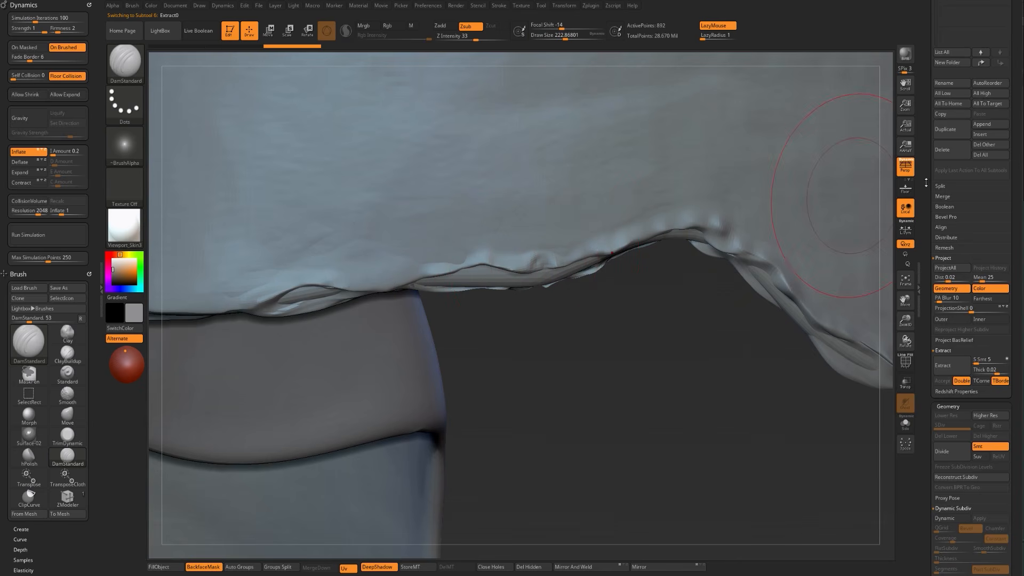
drag(926, 182, 930, 282)
click(1005, 244)
click(1006, 225)
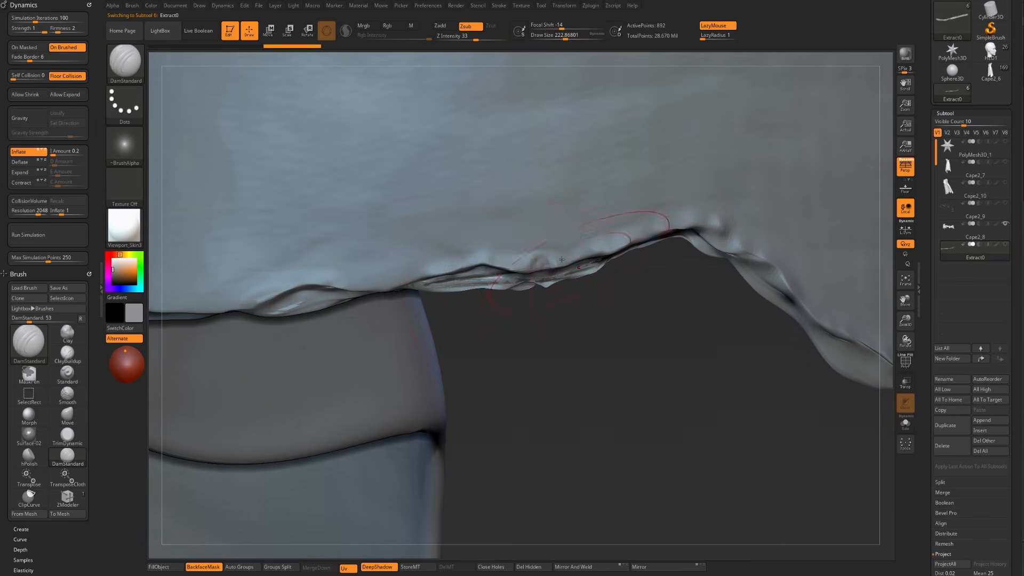
- Pull both ends of the extracted thread into place along the hem with the Move brush at draw size about 149
key(b)
key(m)
key(v)
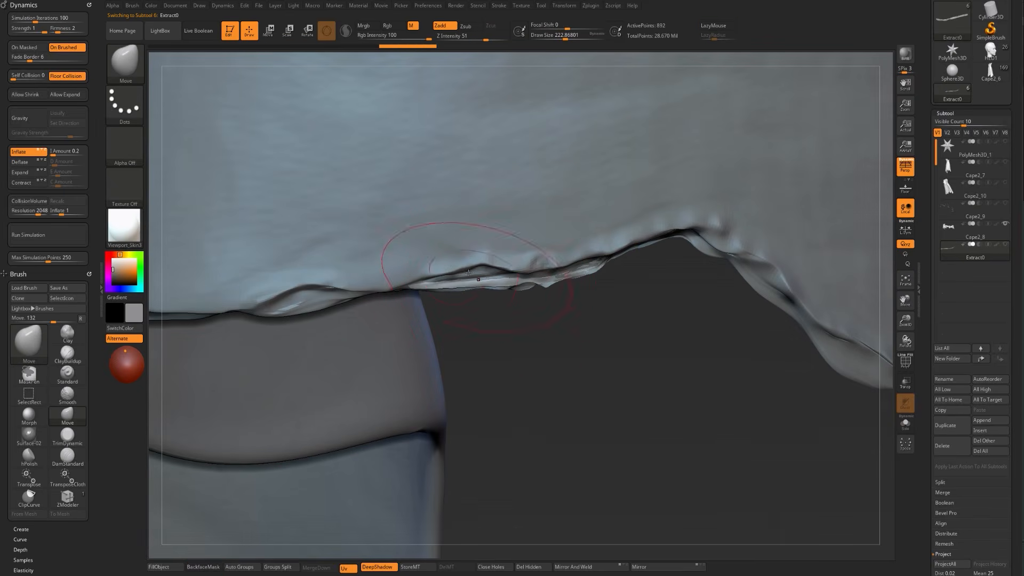
drag(402, 279, 366, 275)
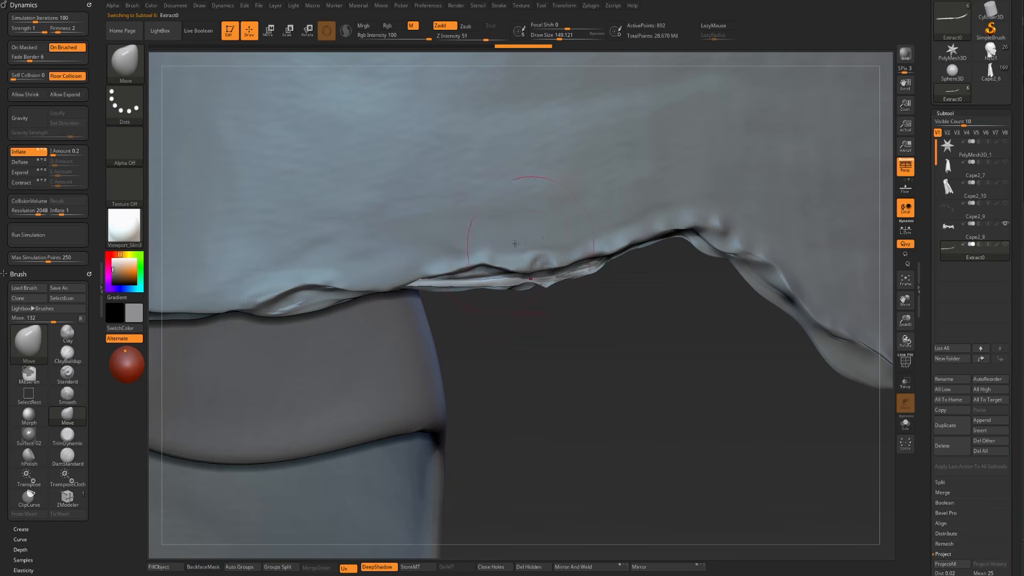
drag(425, 261, 409, 268)
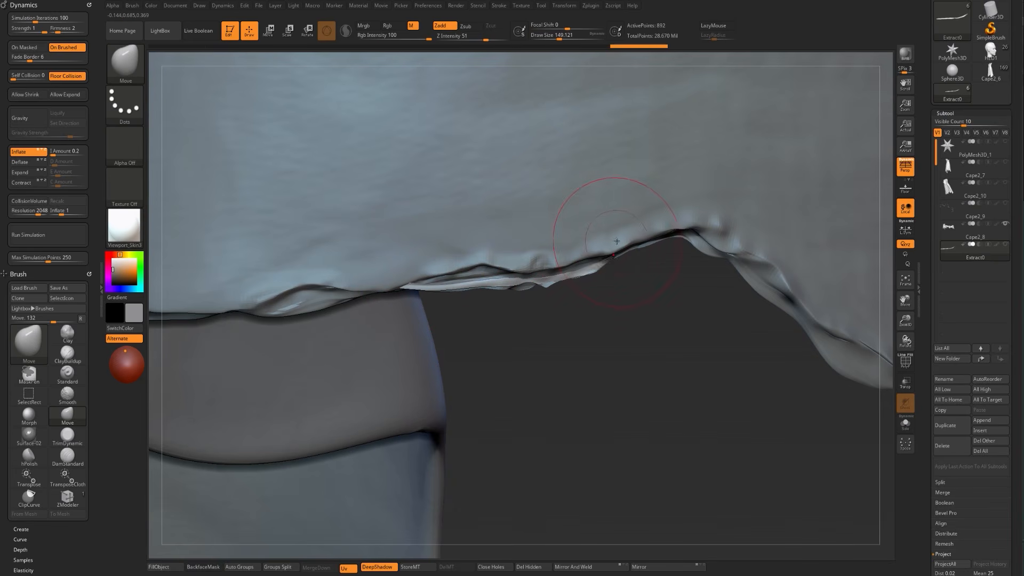
drag(609, 255, 604, 264)
- Make the middle of the extracted thread sag off the hem edge with the Move brush, raising the draw size to about 358
mouse_move(593, 346)
mouse_down()
mouse_move(592, 314)
mouse_move(596, 342)
mouse_up()
drag(545, 287, 545, 277)
mouse_move(478, 285)
mouse_down()
mouse_move(436, 293)
mouse_move(494, 294)
mouse_move(568, 275)
mouse_up()
drag(559, 38, 574, 39)
drag(554, 282, 498, 290)
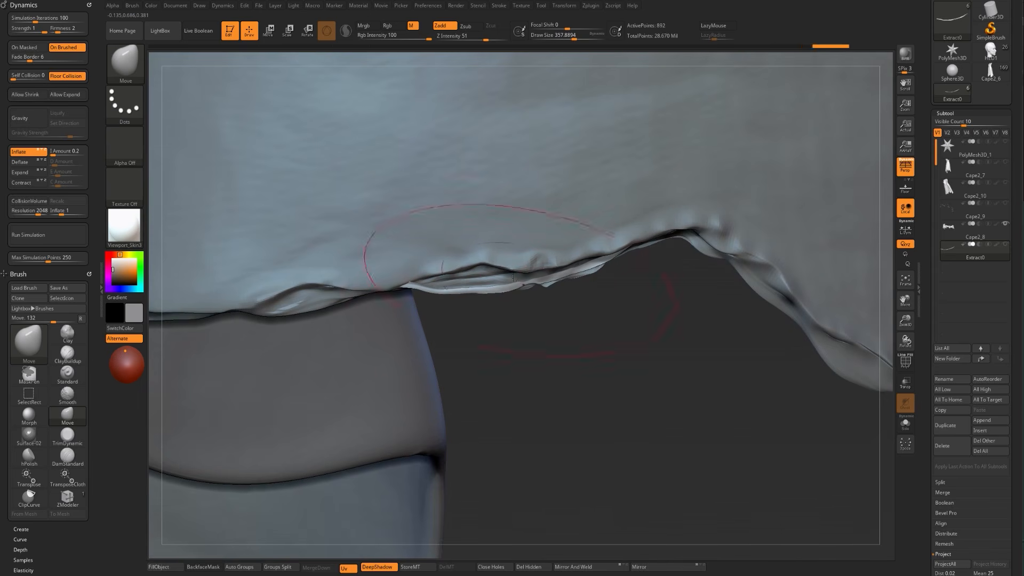
alt+click(856, 297)
click(920, 242)
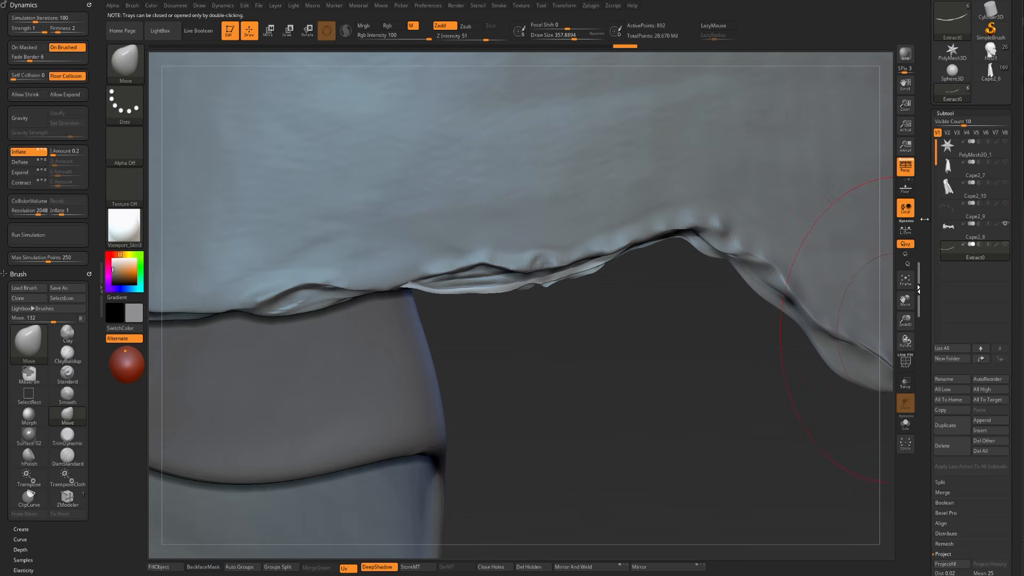
- Remesh the extracted thread with ZRemesher at a target polygon count of 3
scroll(954, 298, down, 6)
scroll(976, 395, down, 2)
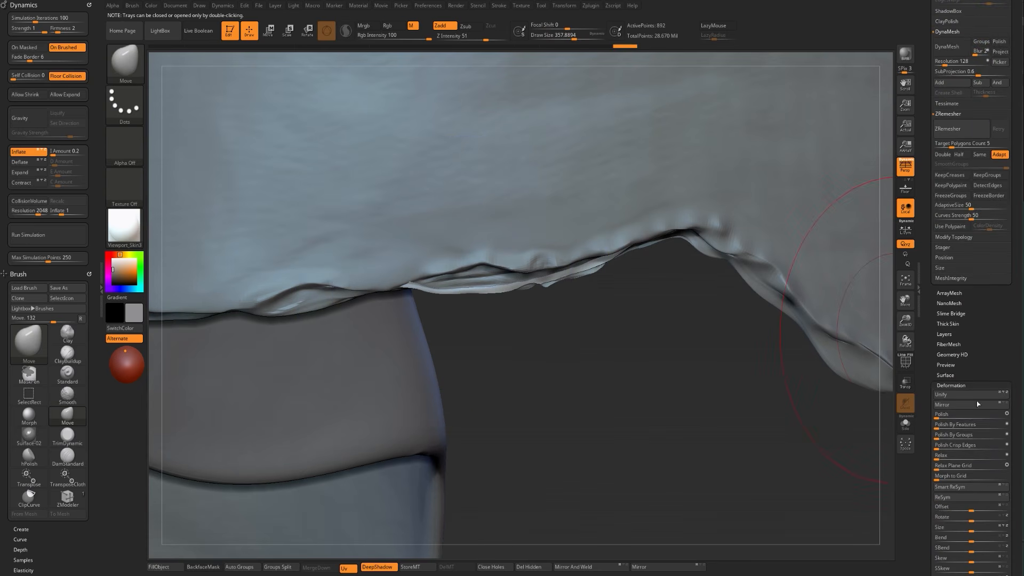
scroll(991, 349, up, 1)
click(952, 195)
text(3)
click(955, 182)
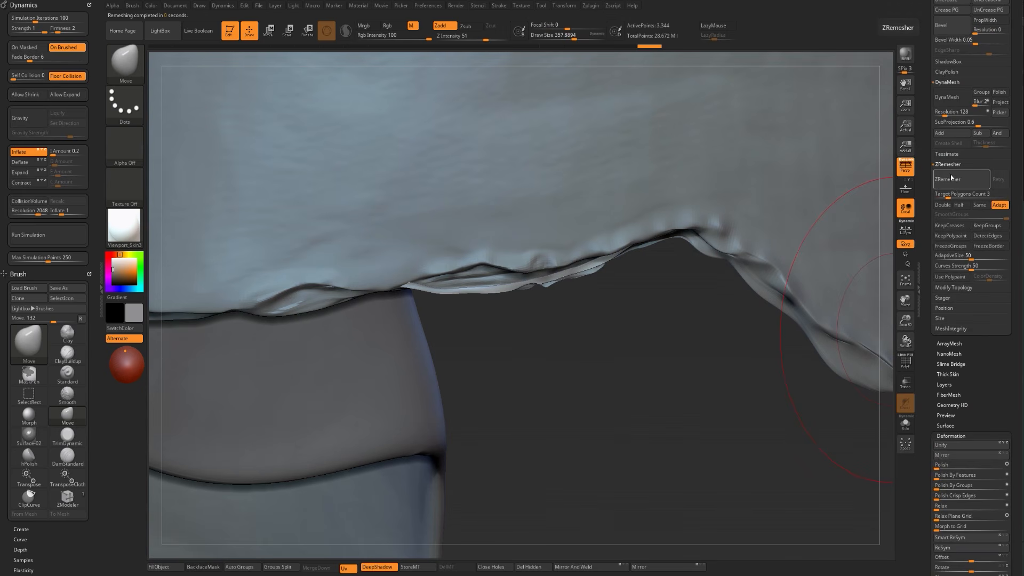
- Remesh the extracted thread at a target polygon count of 1 and show its polyframe
mouse_move(671, 293)
mouse_down()
mouse_move(610, 329)
mouse_move(734, 283)
mouse_up()
click(960, 195)
text(1)
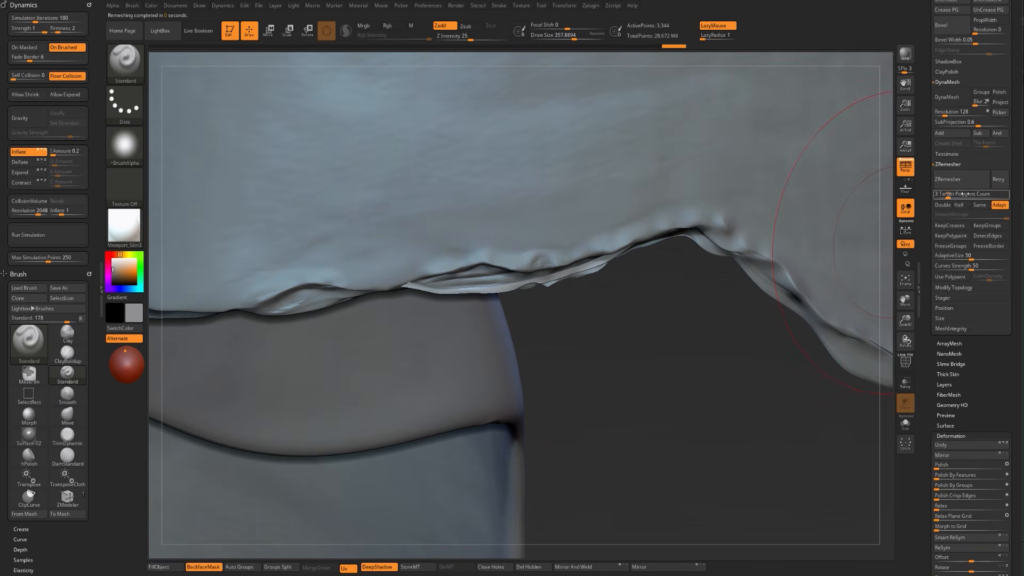
key(shift+f)
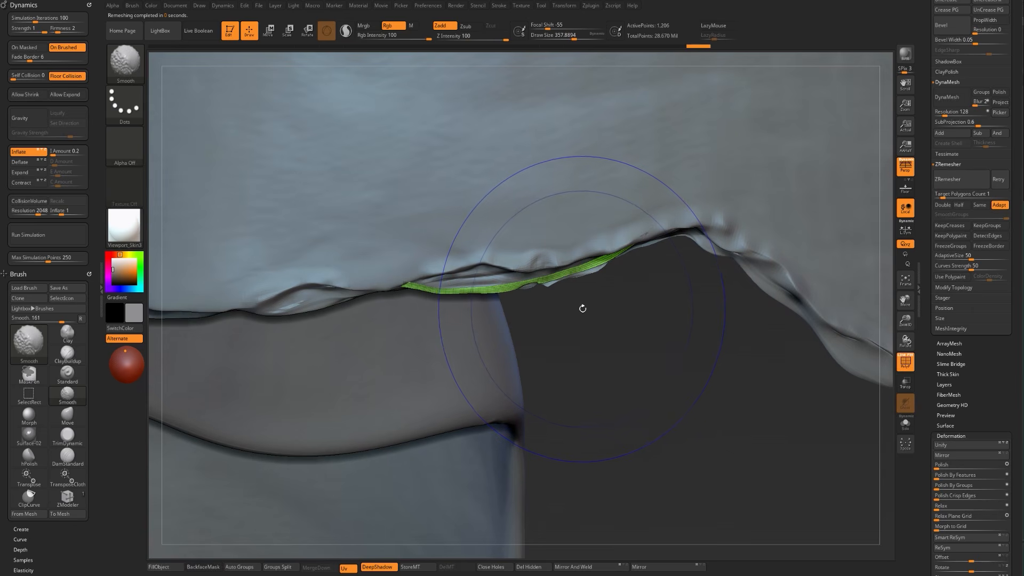
- Lower the ZRemesher target polygon count to 0.1 and remesh the extracted thread again
click(947, 196)
text(0.1)
click(962, 181)
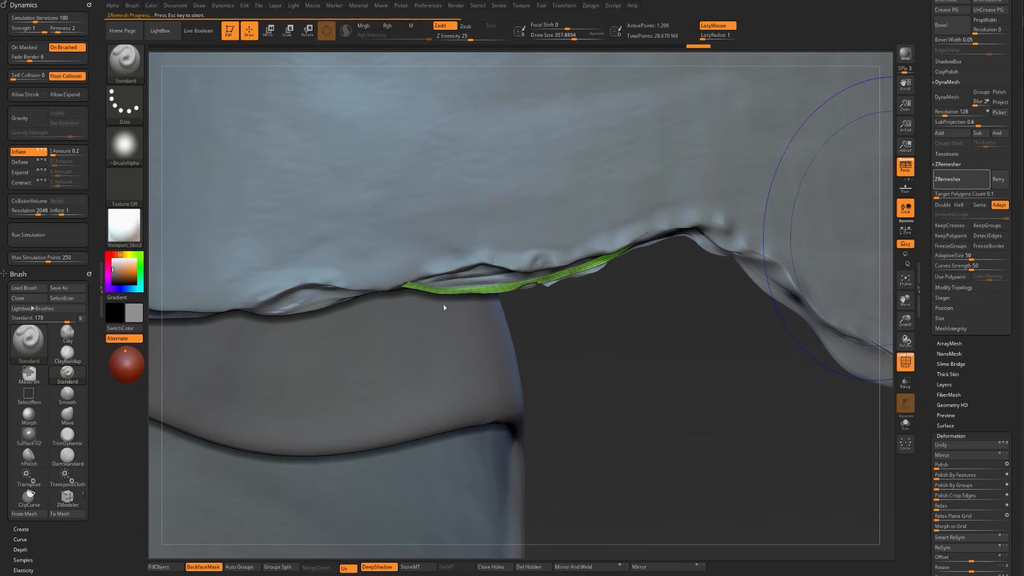
- Smooth the remeshed thread, hide its polyframe, and nudge its right end and middle along the hem with the Move brush
key(shift)
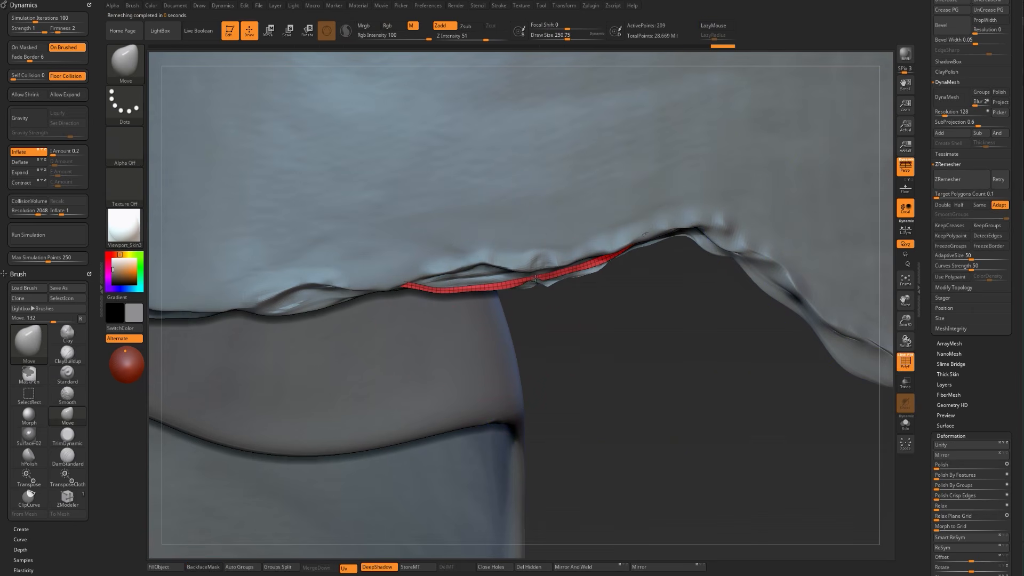
mouse_move(515, 274)
shift+mouse_down()
mouse_move(475, 281)
mouse_move(502, 292)
mouse_move(449, 283)
mouse_move(506, 283)
shift+mouse_up()
key(shift+f)
key(s)
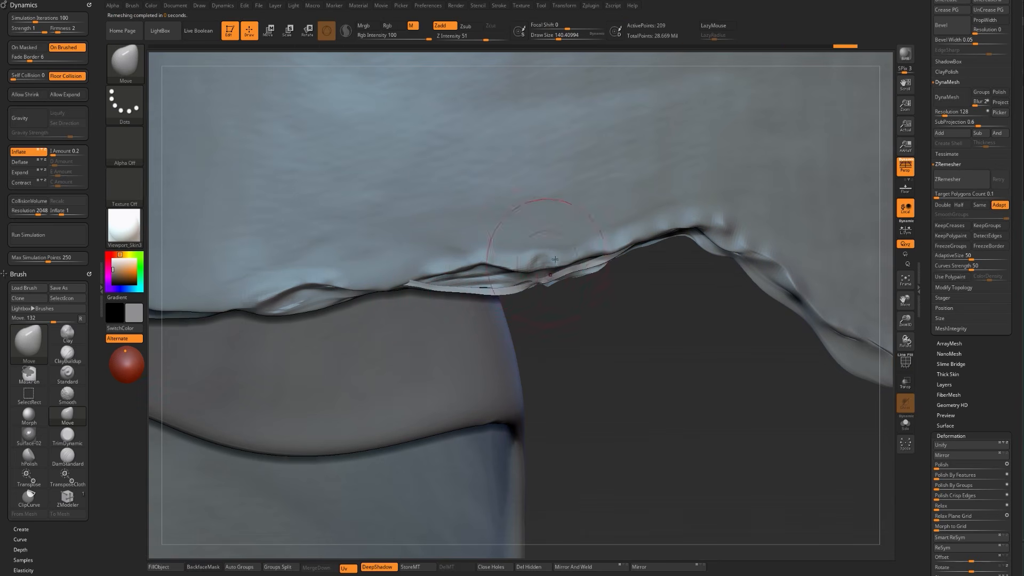
drag(579, 267, 584, 273)
key(s)
drag(470, 288, 474, 288)
- Stretch the thread's left end farther along the hem and adjust its middle with the Move brush
mouse_move(410, 284)
mouse_down()
mouse_move(348, 290)
mouse_move(362, 292)
mouse_up()
key(s)
drag(364, 291, 356, 292)
drag(443, 292, 471, 267)
- Select the Extract1 thread and make the Extract0 thread visible again
alt+click(481, 290)
key(s)
scroll(927, 287, up, 8)
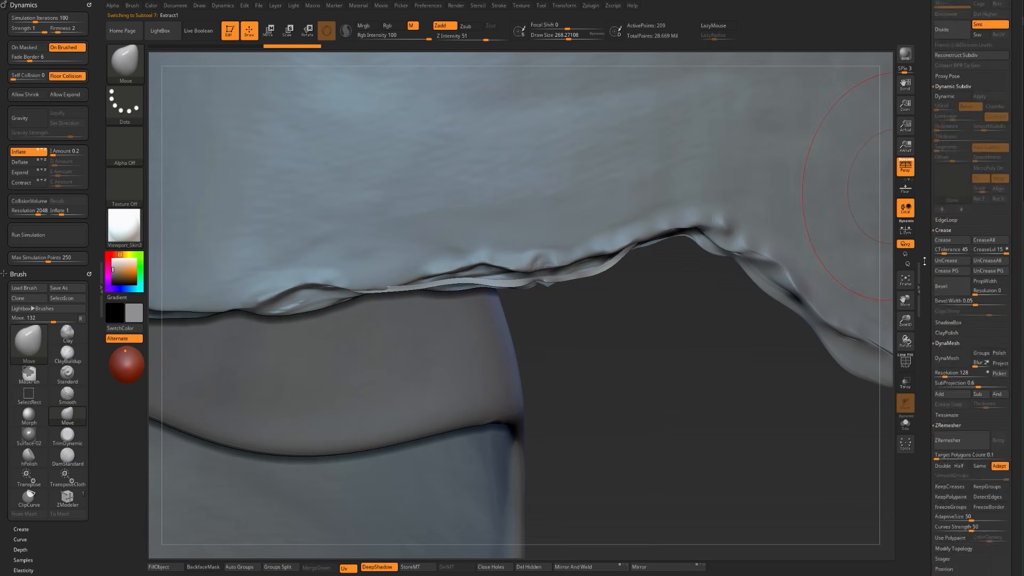
scroll(927, 286, up, 10)
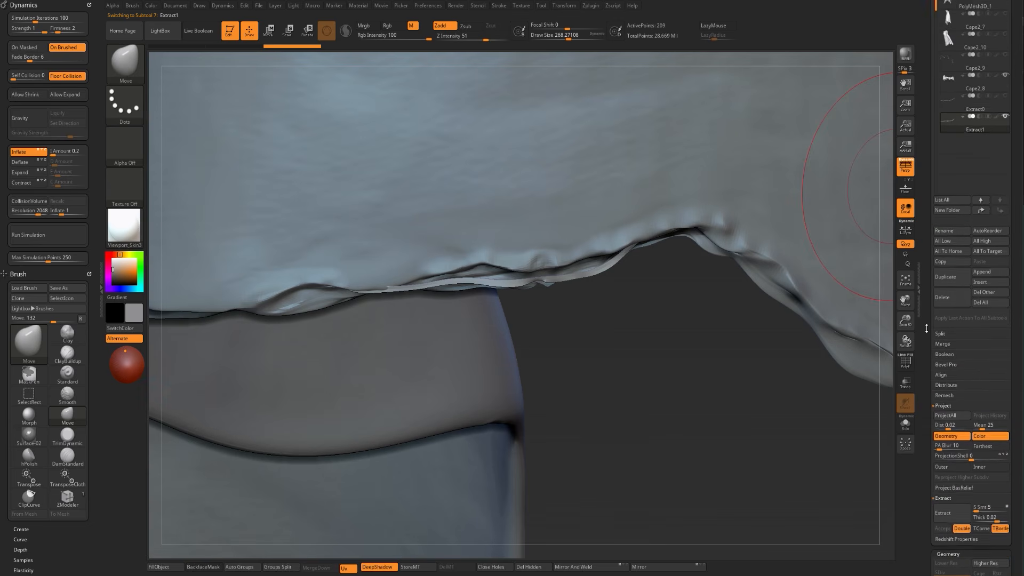
click(1005, 87)
- Reshape the Extract1 thread along the torn hem with the Move brush, using draw sizes of about 136 and 280
key(s)
drag(510, 271, 501, 271)
key(bracketleft)
key(bracketleft)
drag(390, 286, 365, 290)
mouse_move(471, 287)
mouse_down()
mouse_move(467, 276)
mouse_move(520, 263)
mouse_move(604, 258)
mouse_up()
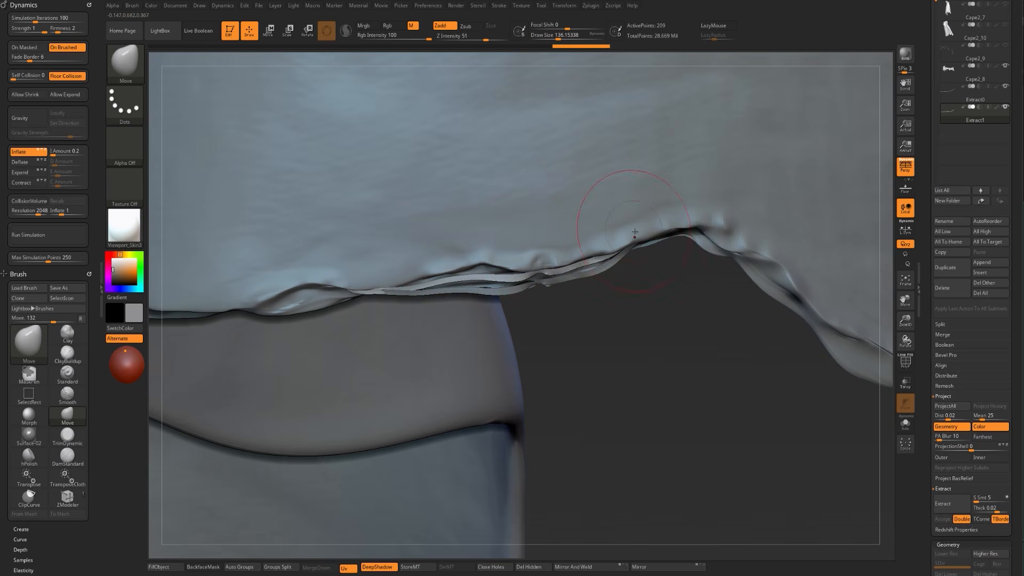
key(bracketright)
key(bracketright)
key(bracketright)
drag(512, 276, 512, 266)
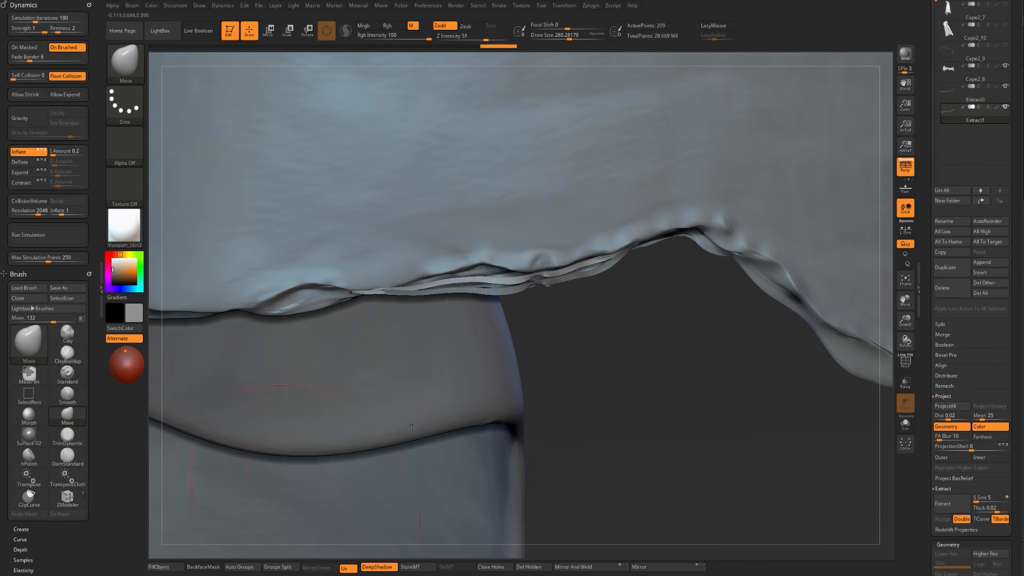
- Select the Extract0 thread and merge the Extract1 thread below into it
alt+click(350, 291)
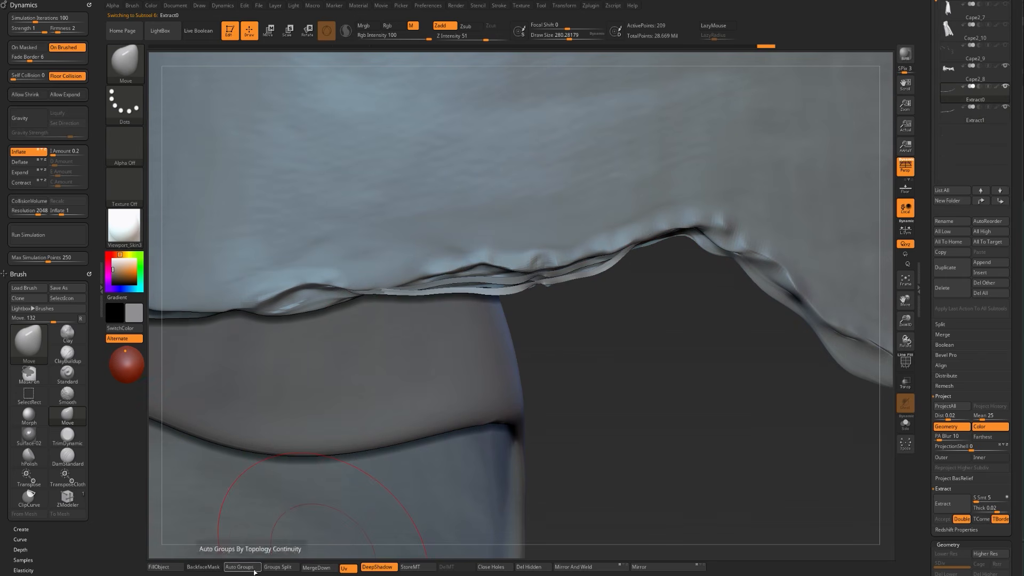
click(318, 567)
click(334, 566)
key(shift+f)
key(shift+f)
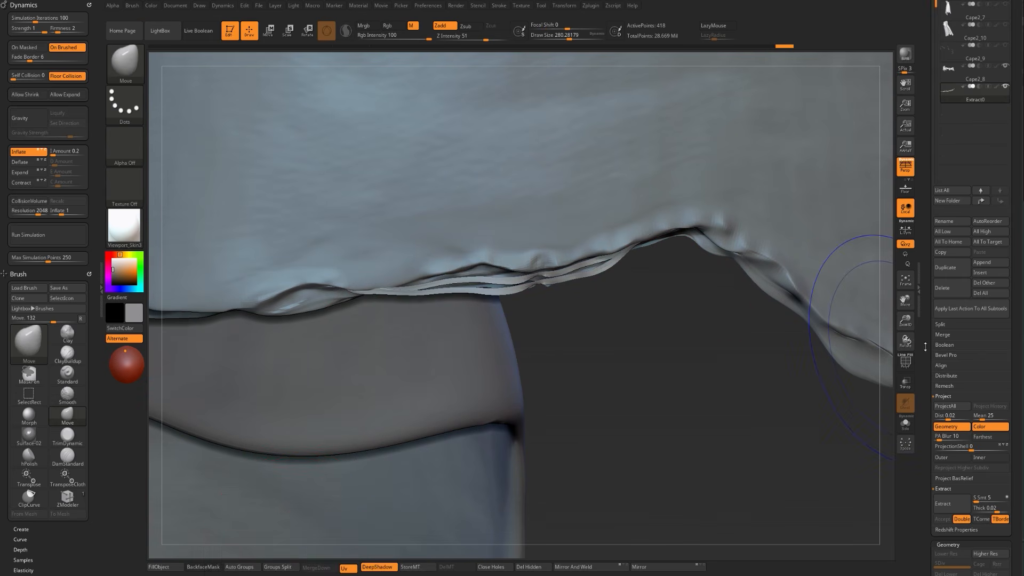
- Subdivide the merged threads, return to the lowest subdivision level and delete the higher levels
drag(926, 345, 927, 330)
key(ctrl+d)
key(ctrl+d)
key(shift+d)
key(shift+d)
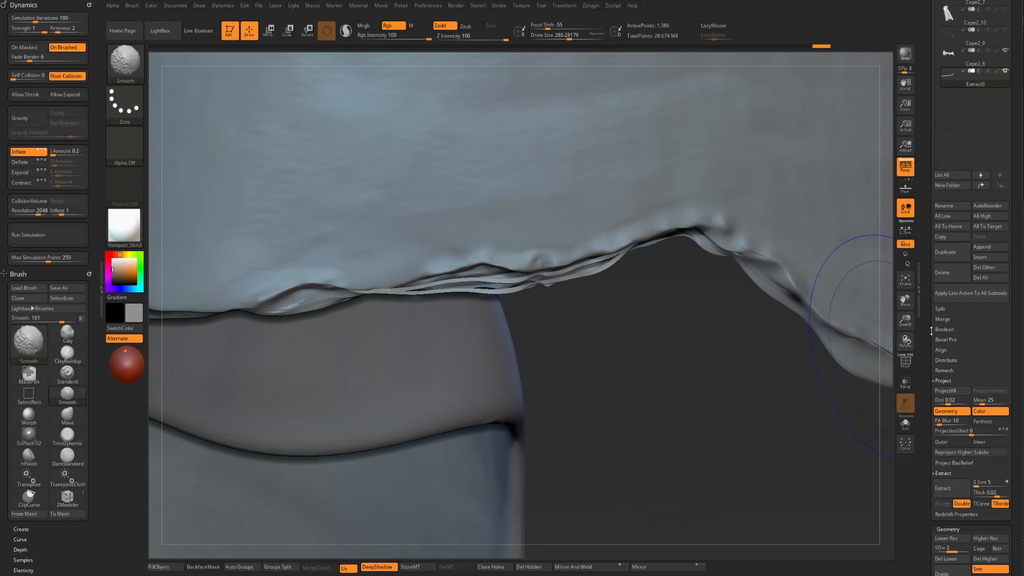
drag(925, 439, 925, 295)
click(987, 415)
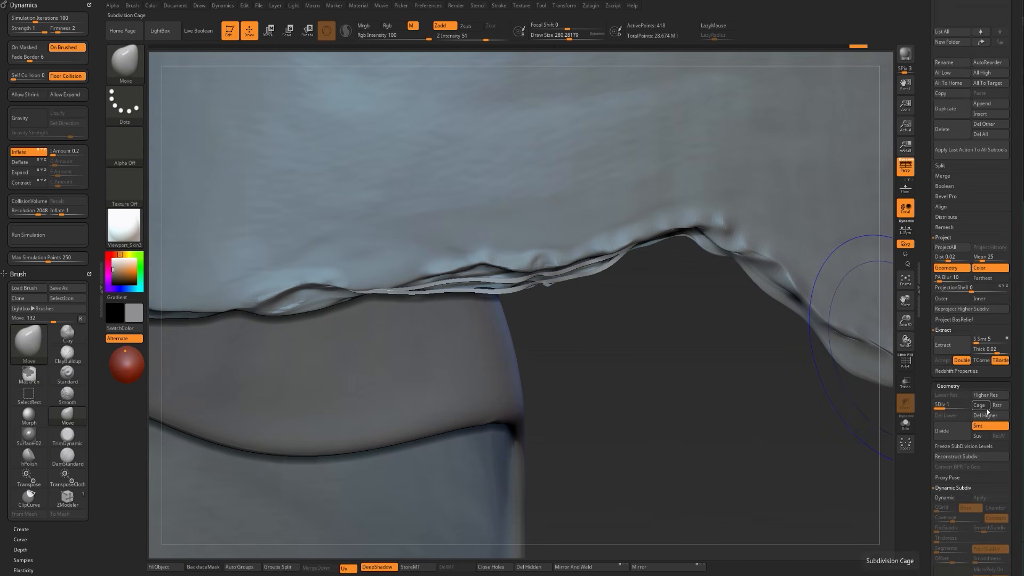
- Select the Cape2_8 cape piece and examine its frayed hem and added threads from several angles
mouse_move(783, 418)
mouse_down()
mouse_move(581, 283)
mouse_move(559, 281)
mouse_up()
key(s)
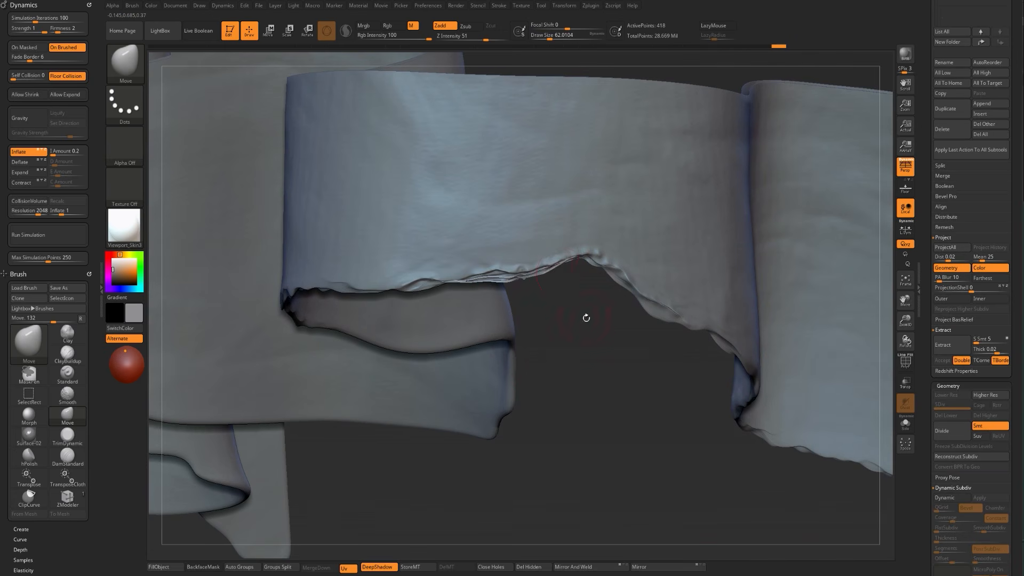
drag(586, 317, 555, 290)
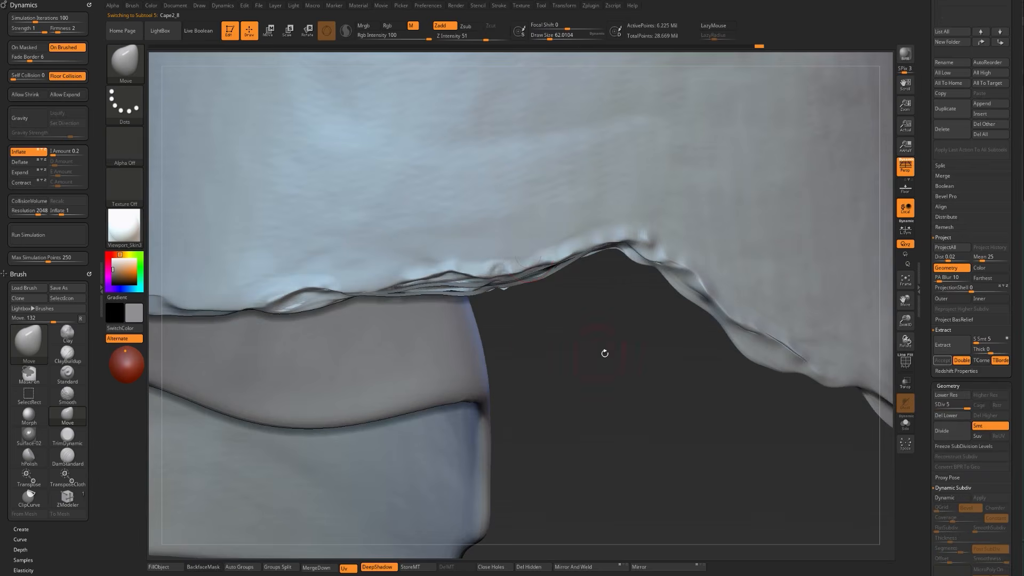
drag(603, 352, 599, 388)
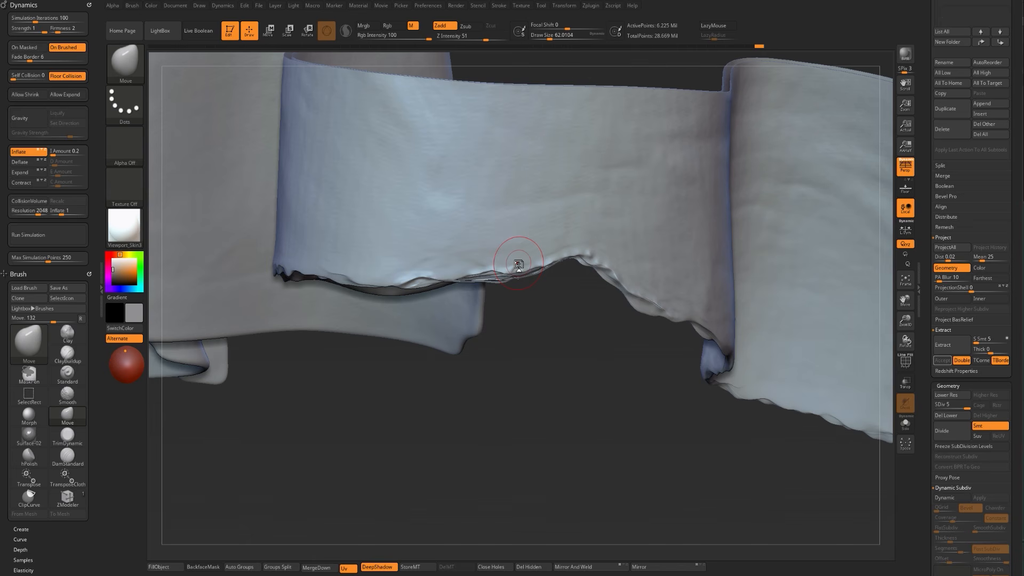
alt+drag(457, 414, 417, 356)
mouse_move(469, 387)
mouse_down()
mouse_move(448, 379)
mouse_move(544, 442)
mouse_move(564, 249)
mouse_up()
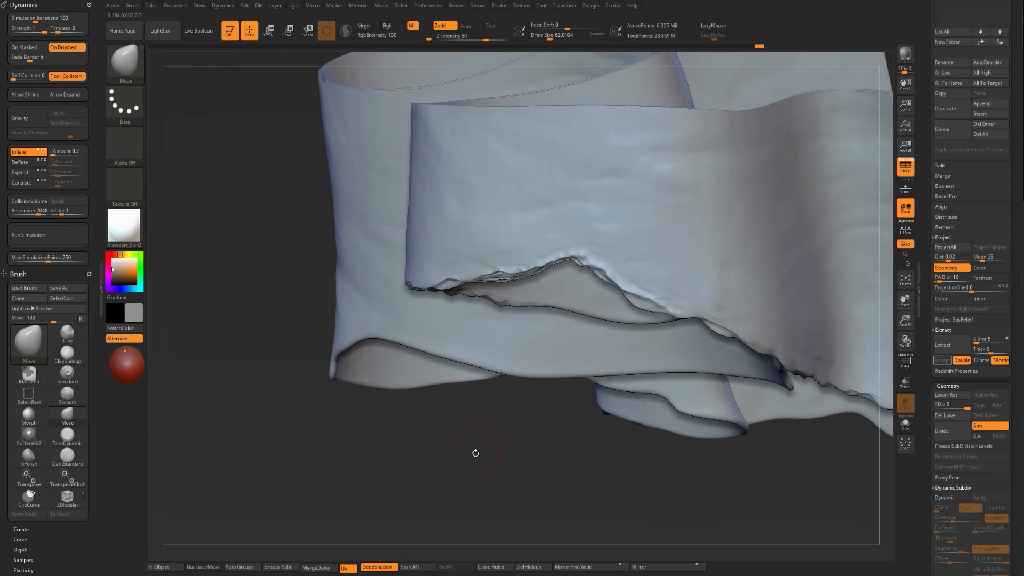
drag(475, 452, 520, 285)
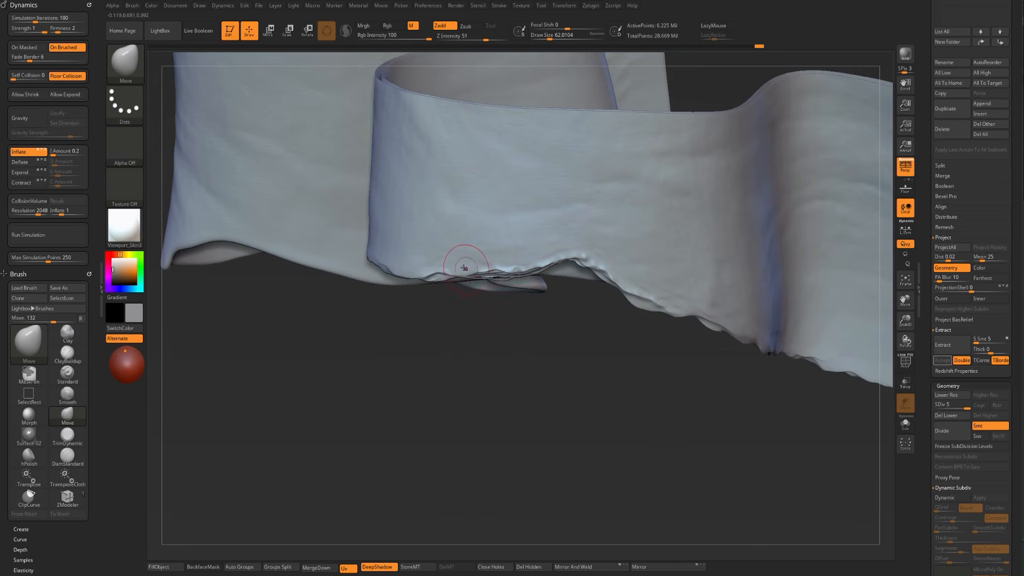
drag(483, 450, 512, 260)
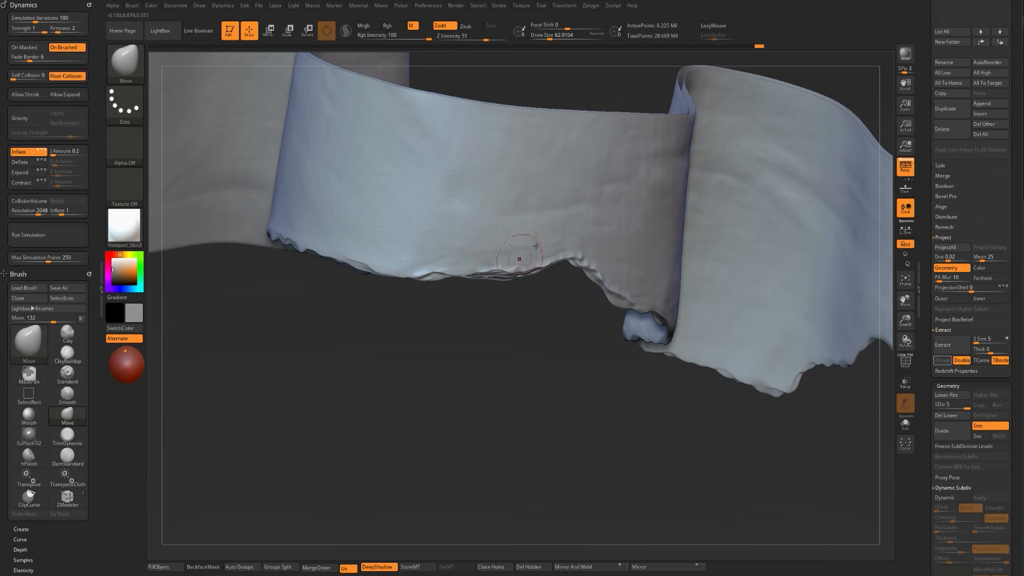
drag(473, 407, 486, 388)
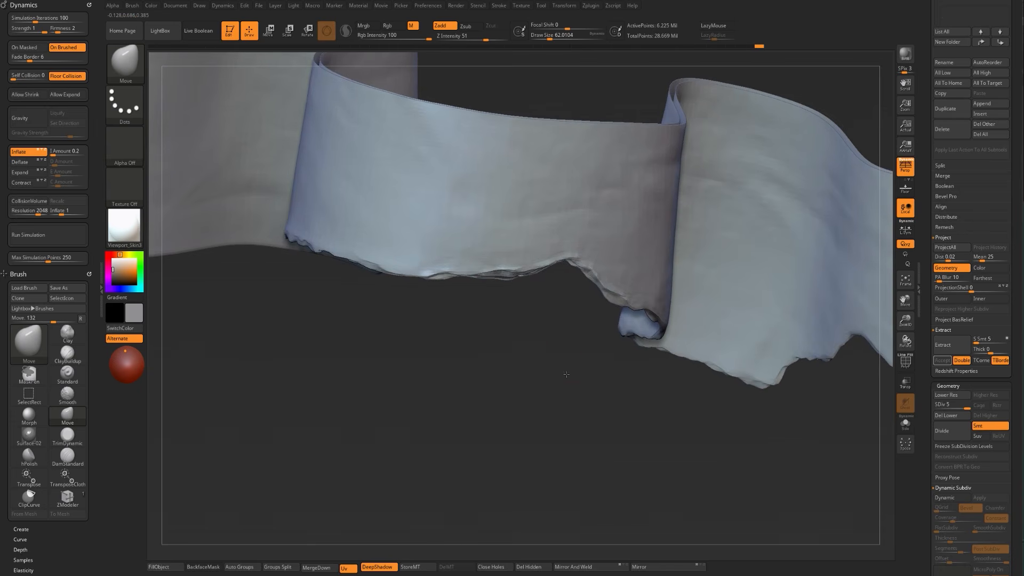
alt+drag(547, 363, 539, 405)
drag(536, 341, 543, 269)
- Rough out a slanted tear in the cloth above the hem with ClayBuildup strokes at a draw size of about 41
key(s)
drag(524, 258, 518, 257)
drag(792, 515, 713, 442)
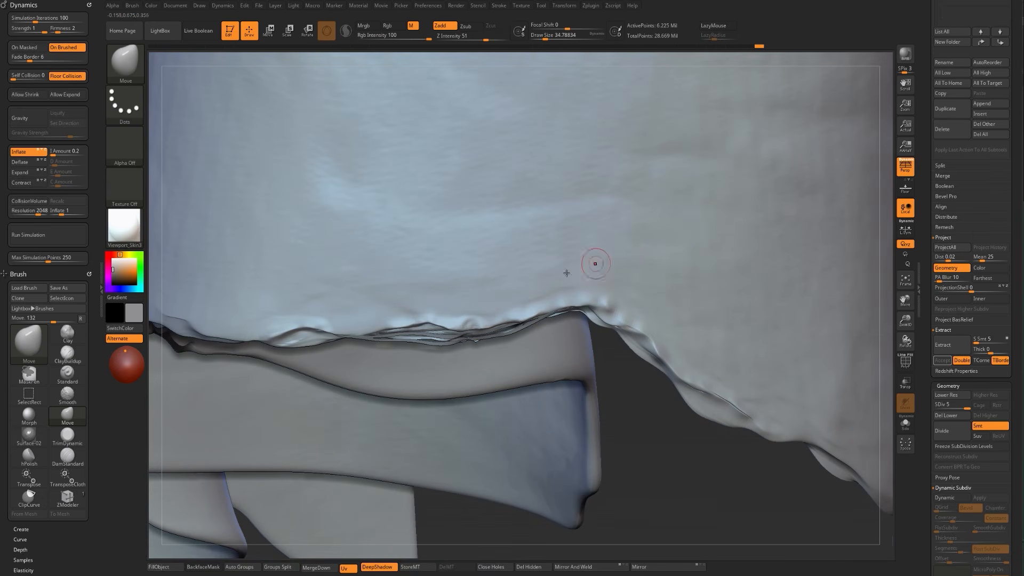
key(1)
key(s)
click(546, 247)
drag(634, 379, 670, 437)
drag(560, 262, 527, 257)
drag(624, 253, 513, 271)
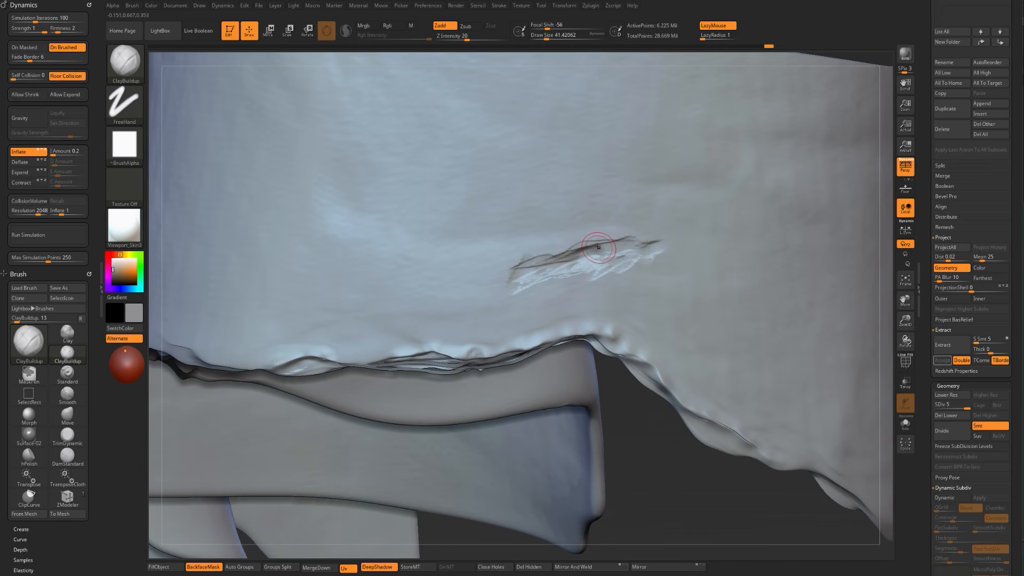
- Raise the cloth around the tear's left end and upper rim with the Standard brush at a draw size of about 56
key(b)
key(d)
key(s)
key(s)
key(b)
key(c)
key(b)
key(b)
key(s)
key(t)
drag(500, 279, 566, 278)
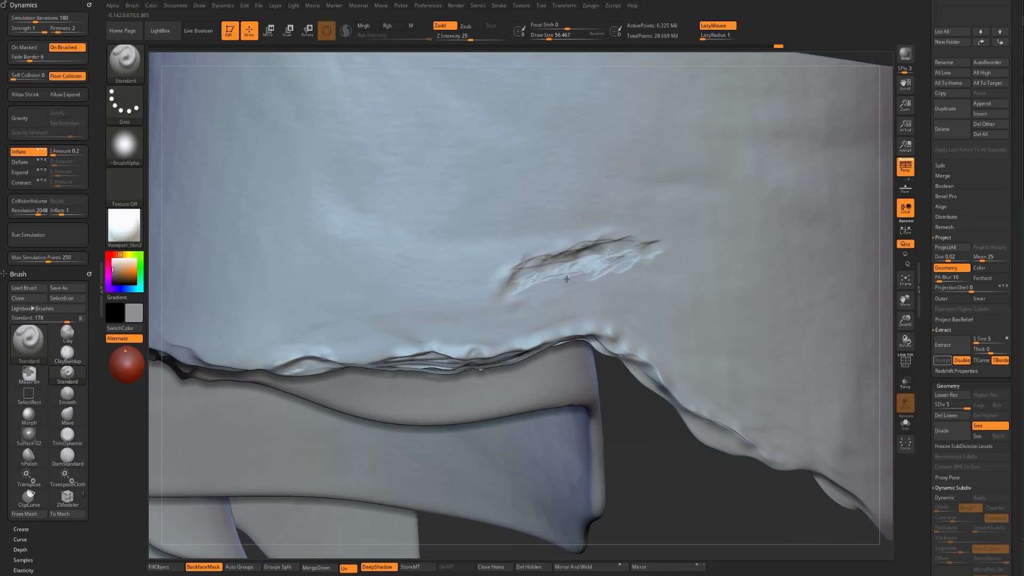
drag(659, 235, 626, 237)
drag(597, 233, 638, 219)
- Swell the cloth around the tear's right end with the Standard brush at a draw size of about 140
key(s)
click(634, 232)
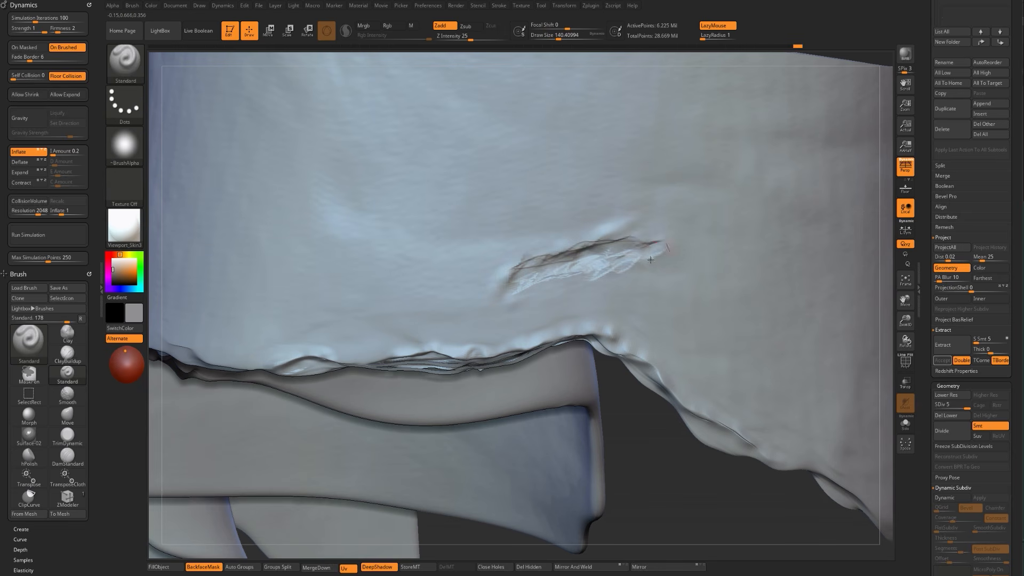
drag(650, 260, 635, 266)
key(s)
click(578, 265)
- Cut the tear's upper edge and both ends deeper with the DamStandard brush at a draw size of about 77
key(b)
key(d)
key(s)
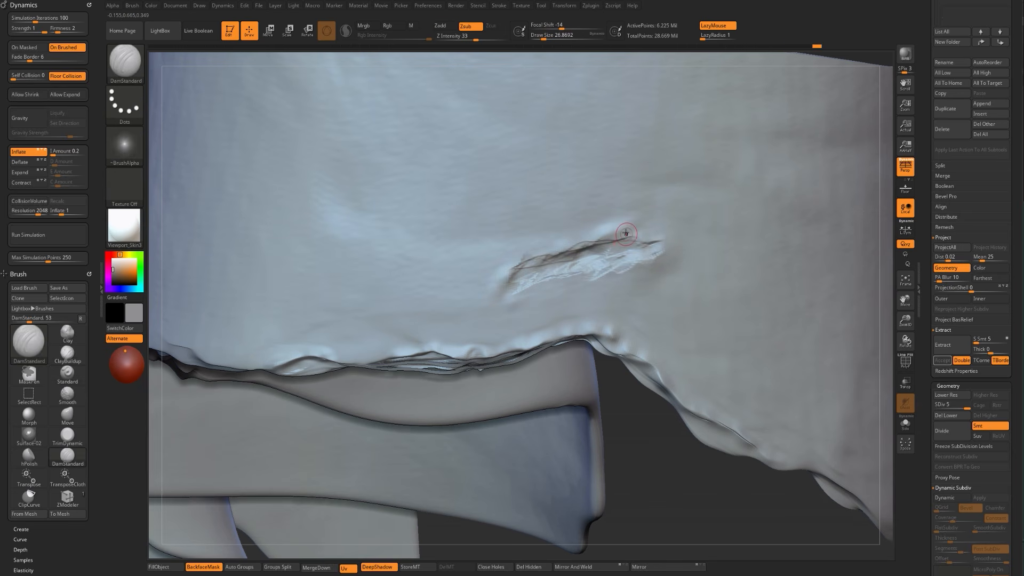
key(s)
drag(628, 235, 527, 259)
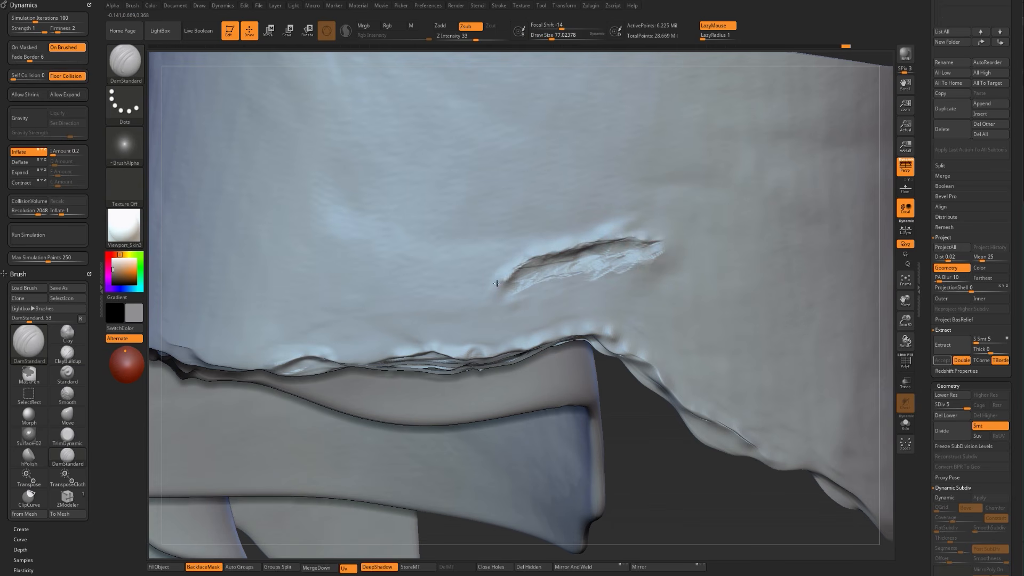
mouse_move(639, 238)
mouse_down()
mouse_move(675, 247)
mouse_move(631, 262)
mouse_up()
drag(510, 277, 518, 290)
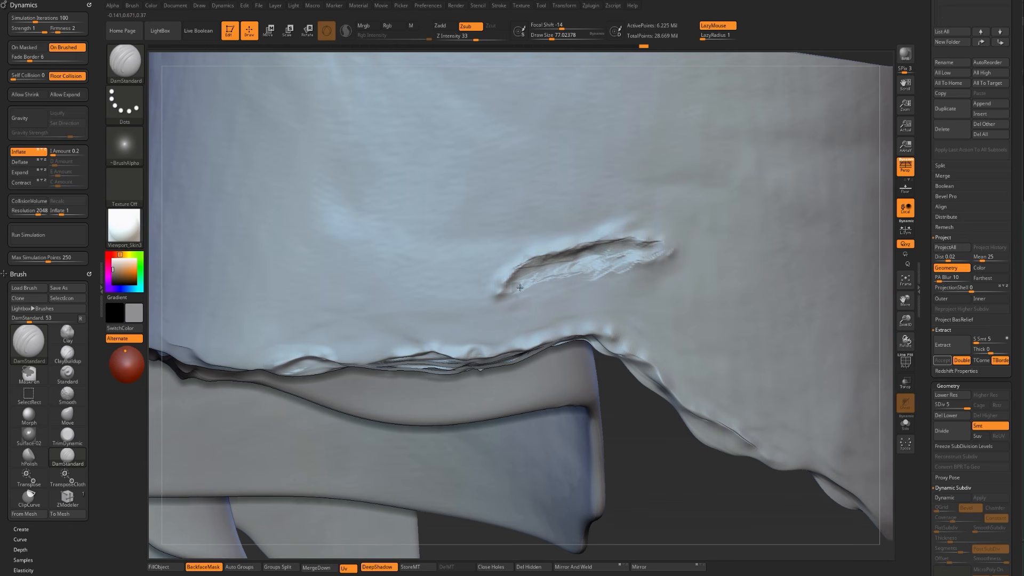
- Carve a fine, sharp crease along the tear's upper edge with DamStandard at a draw size of about 23
mouse_move(690, 496)
mouse_down()
mouse_move(628, 407)
mouse_move(581, 267)
mouse_move(557, 261)
mouse_move(574, 258)
mouse_up()
key(s)
key(s)
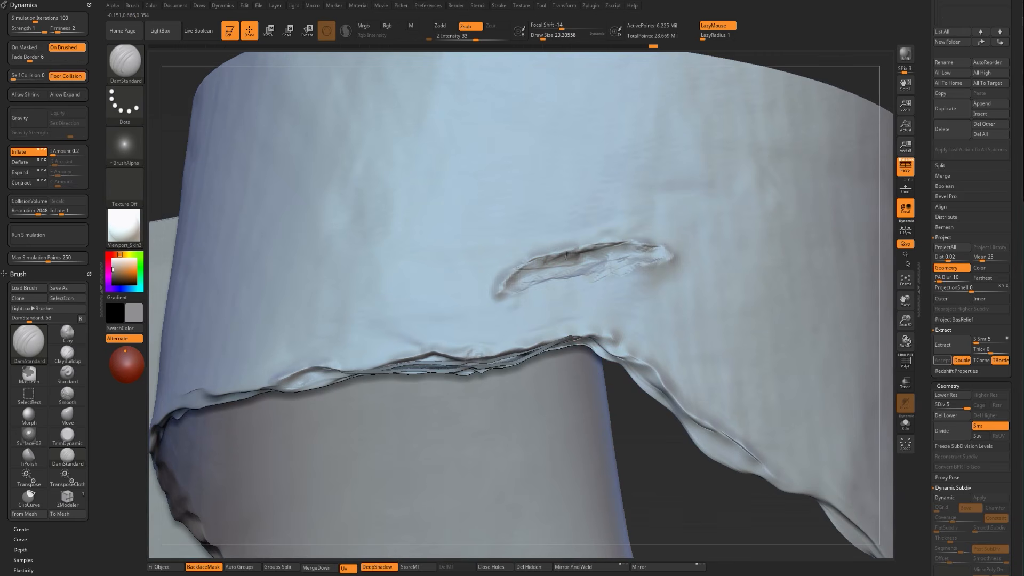
drag(508, 285, 612, 244)
key(s)
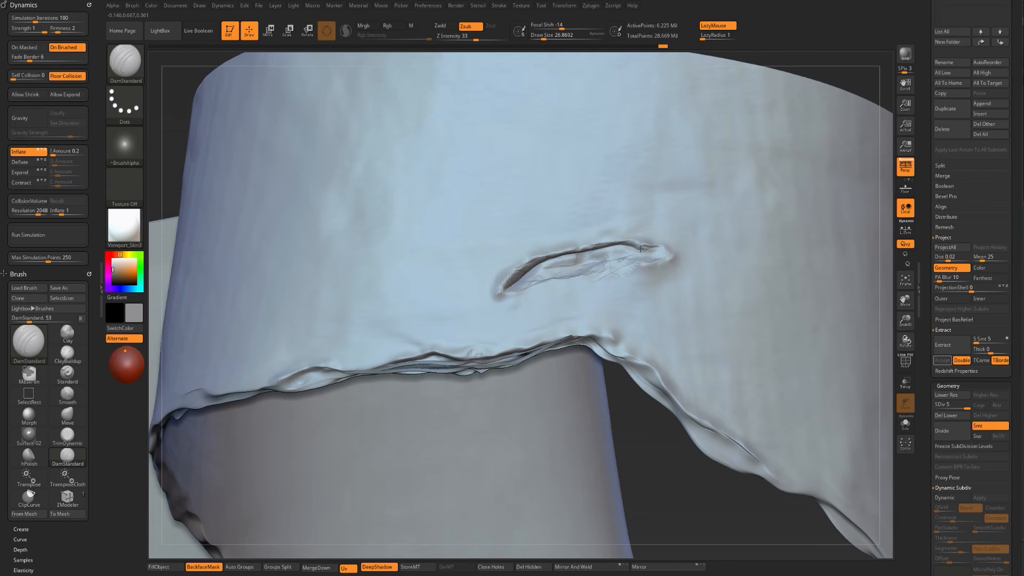
- Make the tear's upper edge irregular and adjust its right end with the Move brush at a draw size of about 46
mouse_move(698, 500)
mouse_down()
mouse_move(674, 492)
mouse_move(682, 479)
mouse_up()
key(s)
drag(567, 270, 570, 271)
key(b)
key(m)
key(v)
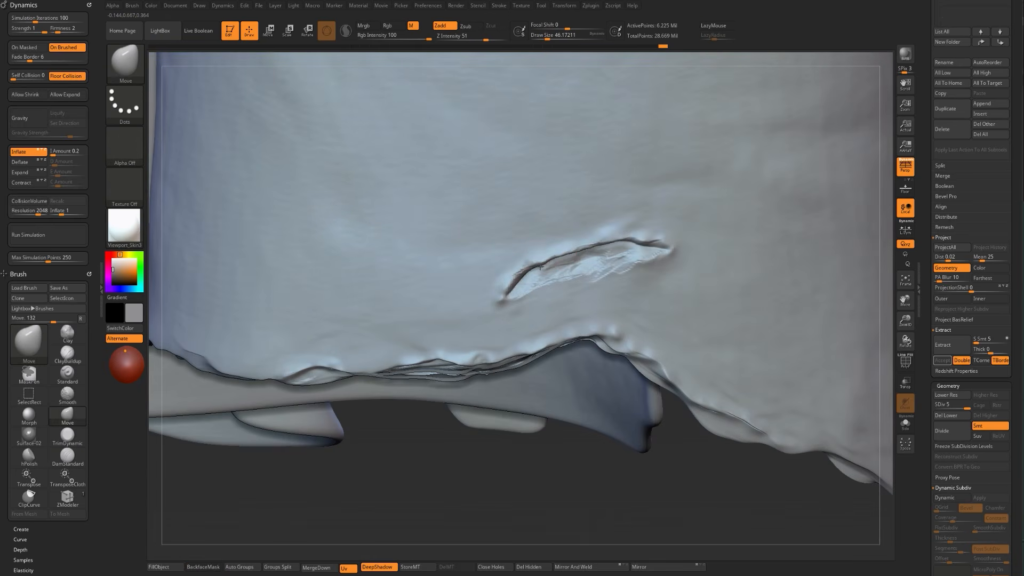
drag(581, 239, 634, 239)
drag(515, 264, 522, 266)
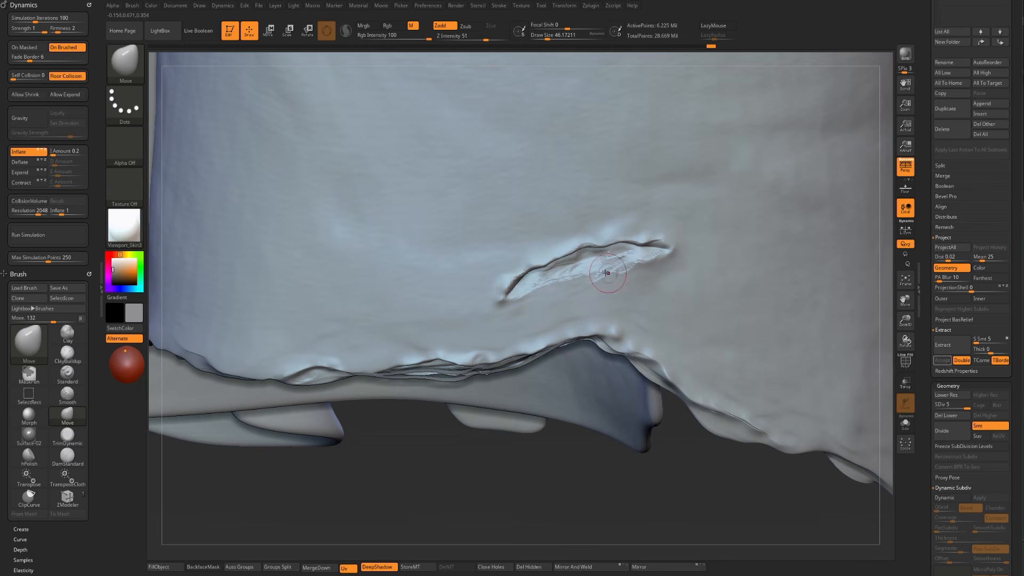
drag(662, 249, 661, 241)
drag(582, 239, 581, 250)
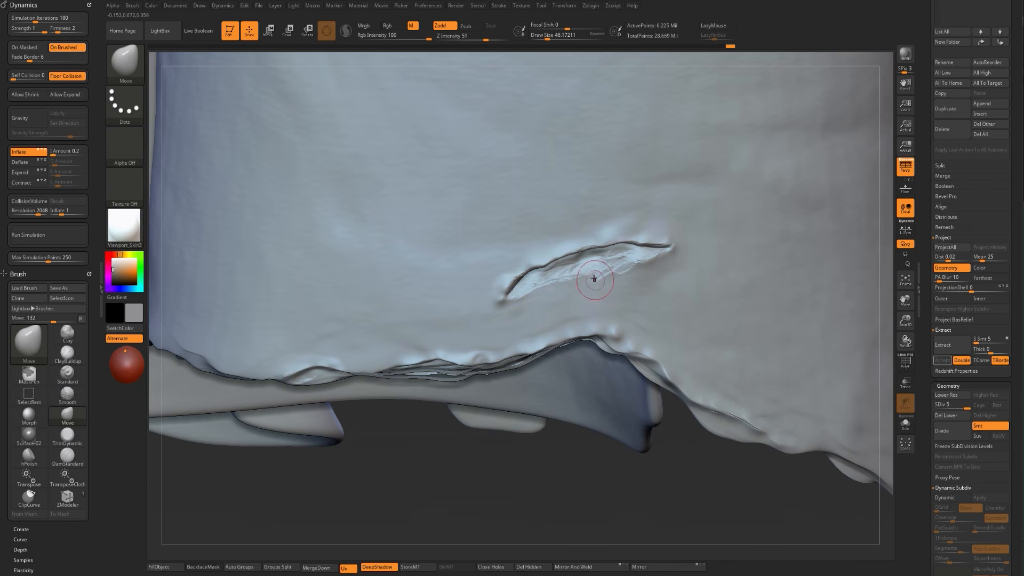
- Define the tear's lower edge from end to end with Standard brush strokes
key(b)
key(s)
key(t)
mouse_move(528, 298)
mouse_down()
mouse_move(597, 289)
mouse_move(653, 269)
mouse_move(673, 247)
mouse_up()
mouse_move(511, 296)
mouse_down()
mouse_move(615, 286)
mouse_move(659, 259)
mouse_up()
- Build up the surface inside the tear with ClayBuildup and smooth it
key(s)
key(b)
key(c)
key(b)
drag(568, 280, 647, 266)
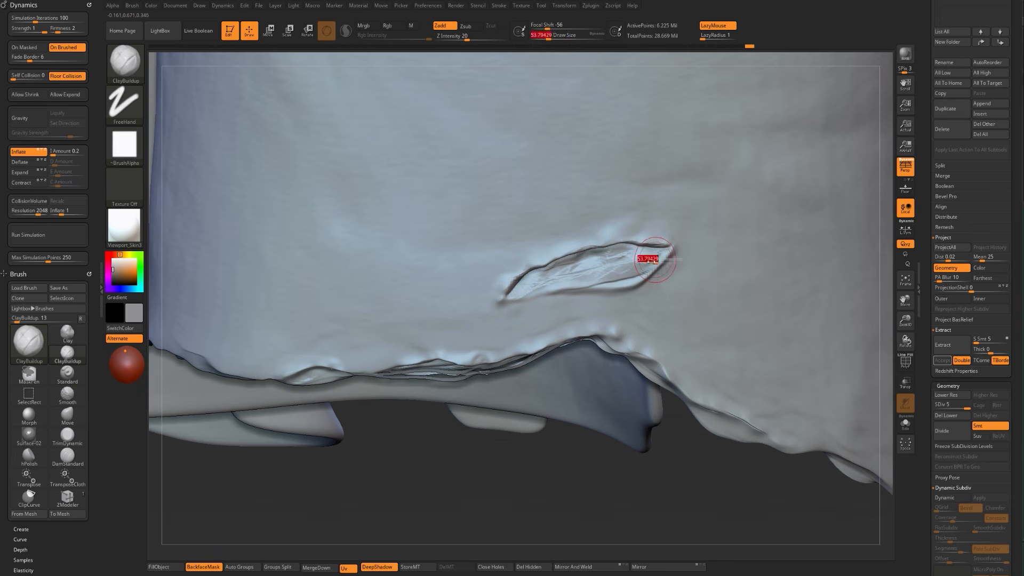
key(shift)
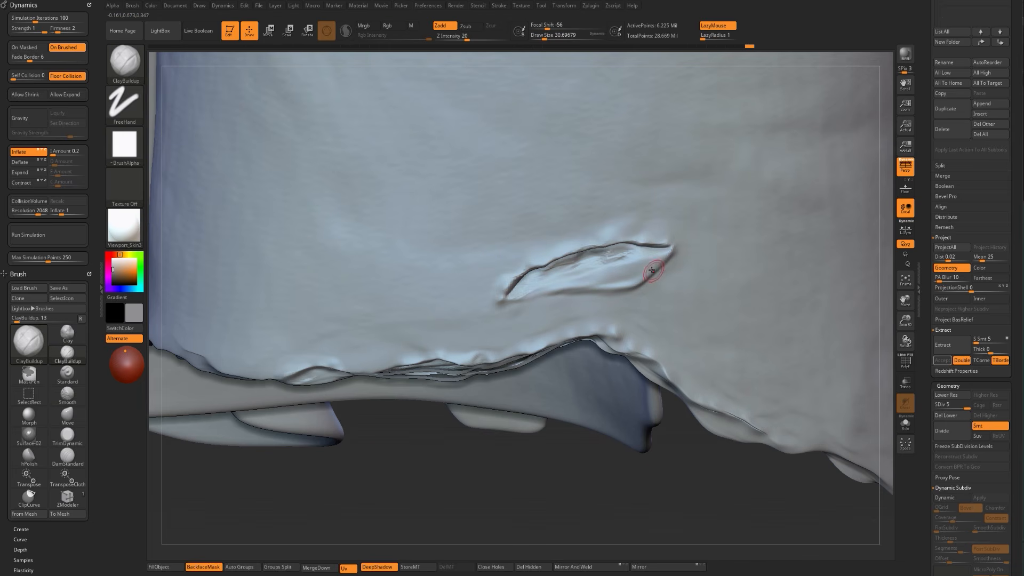
- Refine the fold and creases inside the tear with the Standard and DamStandard brushes
drag(631, 482, 706, 486)
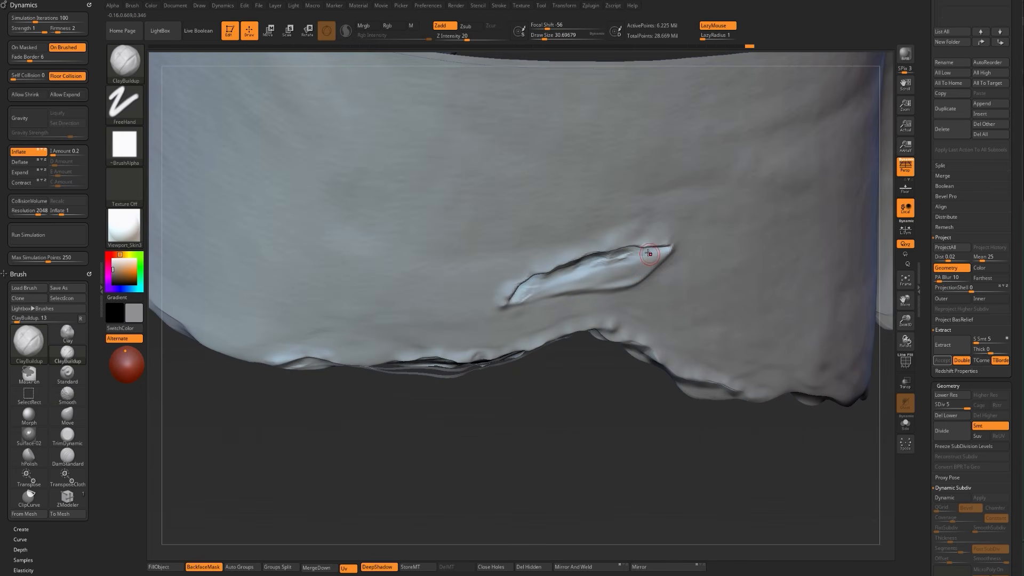
key(b)
key(s)
key(t)
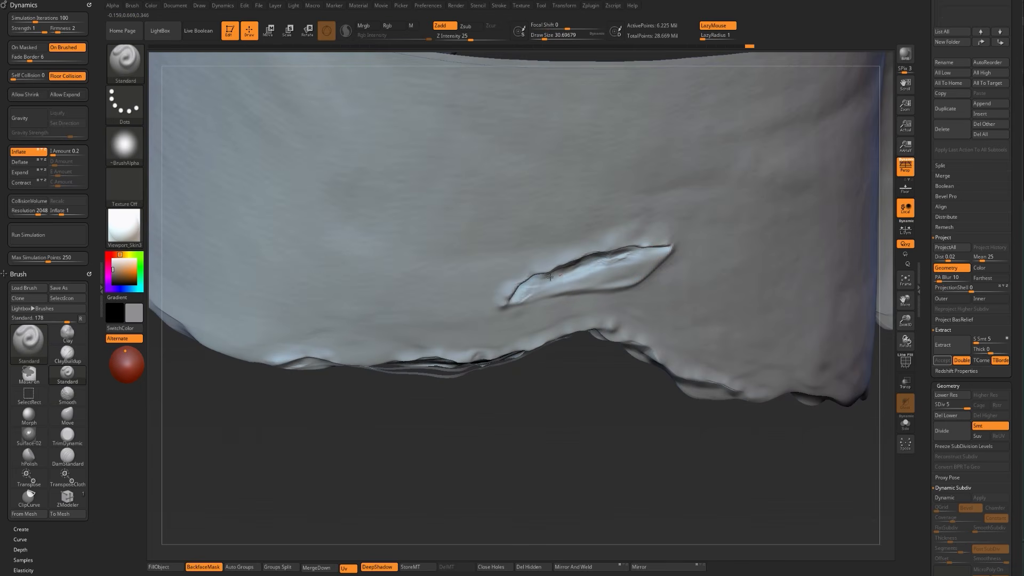
key(b)
key(d)
key(s)
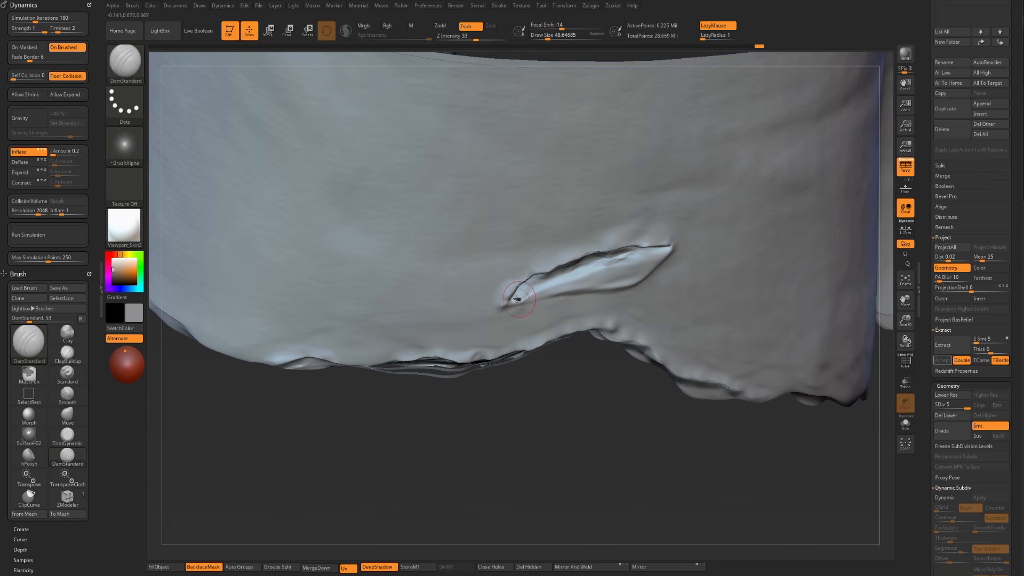
drag(652, 425, 565, 374)
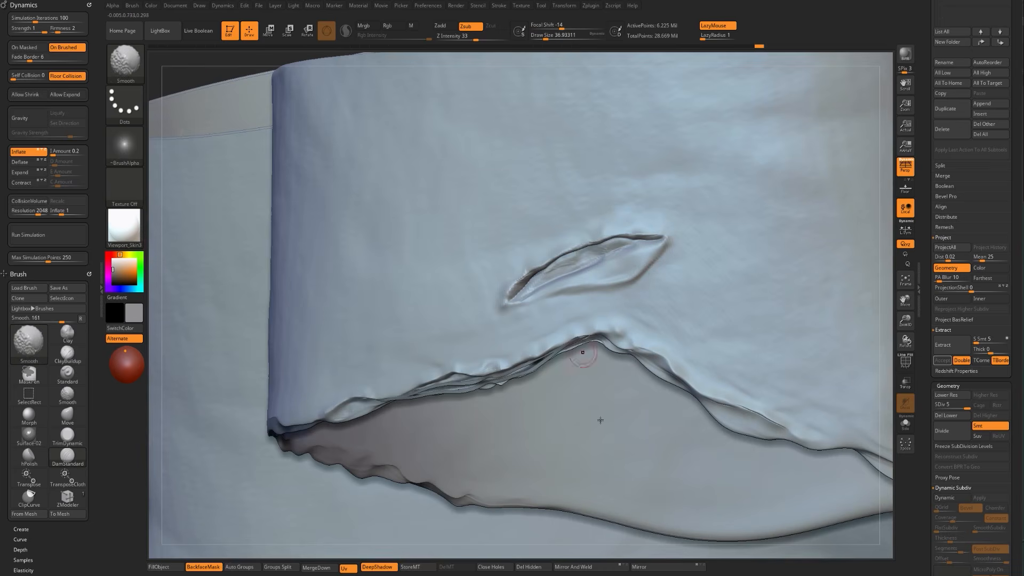
- Deepen the crease under the tear's upper edge with DamStandard at a draw size of about 33 and smooth it
drag(224, 69, 307, 70)
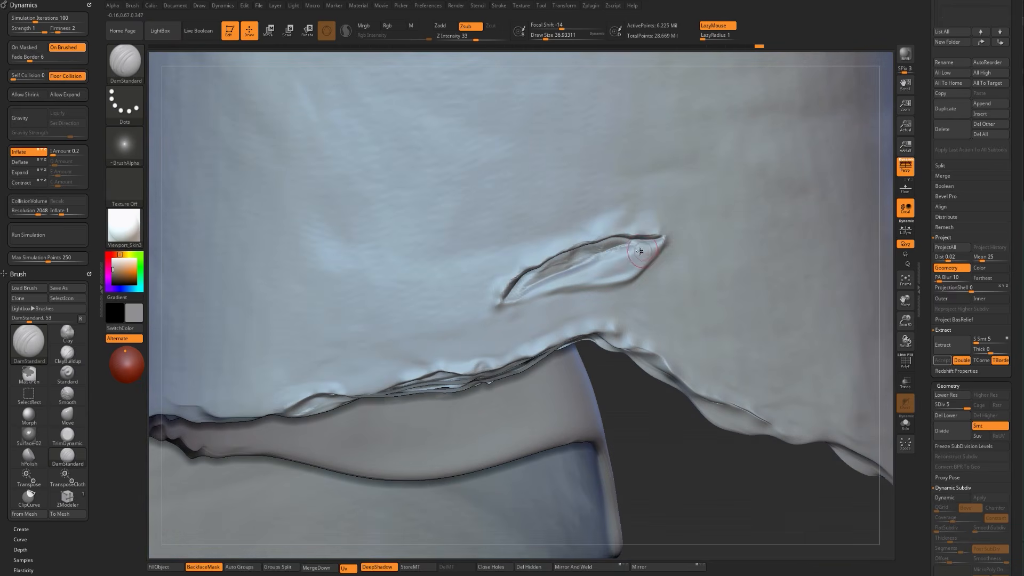
drag(653, 417, 638, 268)
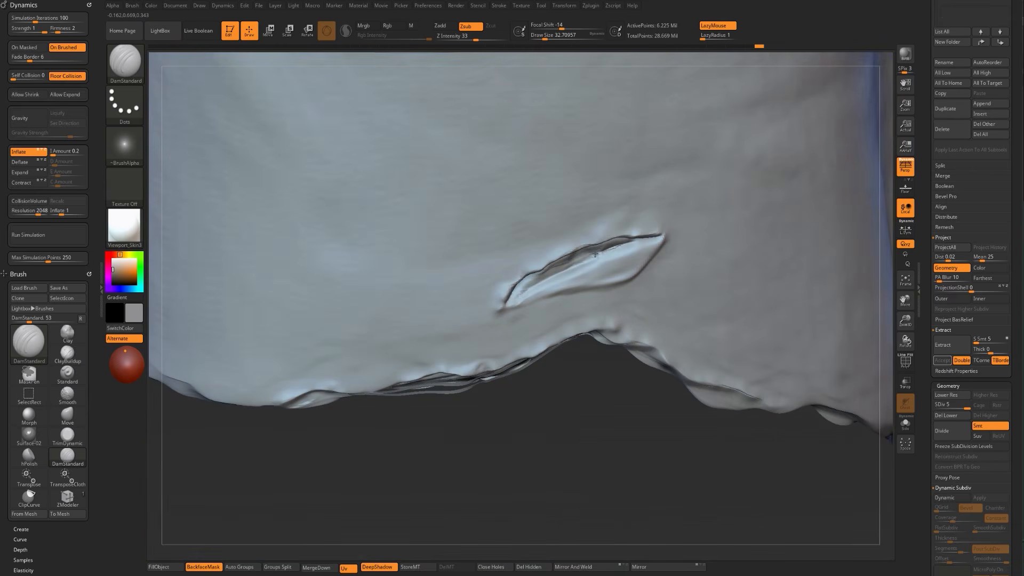
key(shift)
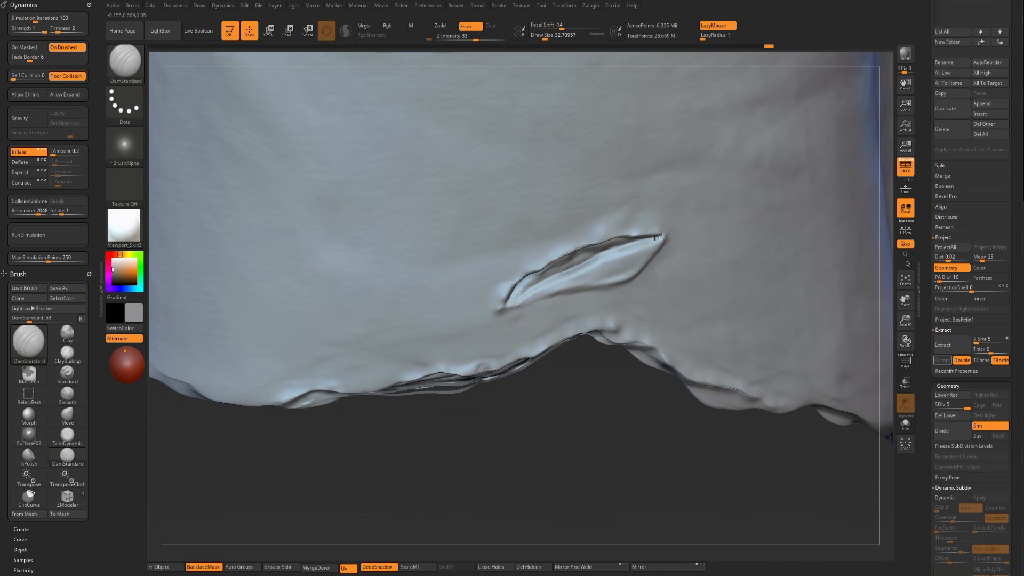
shift+drag(629, 249, 567, 274)
drag(652, 463, 639, 297)
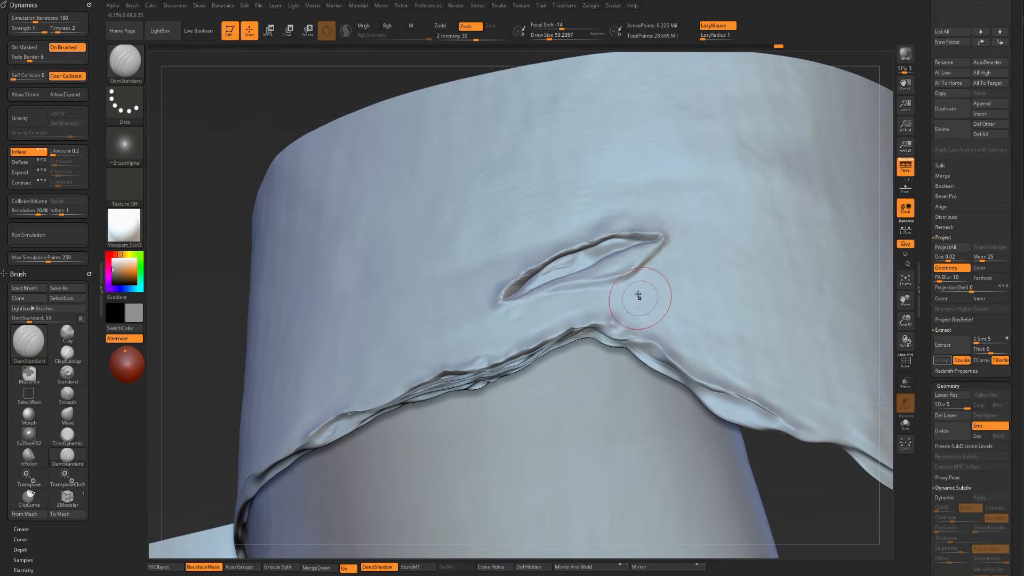
- Raise the cloth along the right part of the tear's lower edge with the Standard brush
key(b)
key(s)
key(t)
key(s)
key(s)
drag(635, 260, 632, 269)
- Carve a crisp line along the tear's lower edge with DamStandard at a draw size of about 23 and smooth inside the tear
key(b)
key(d)
key(s)
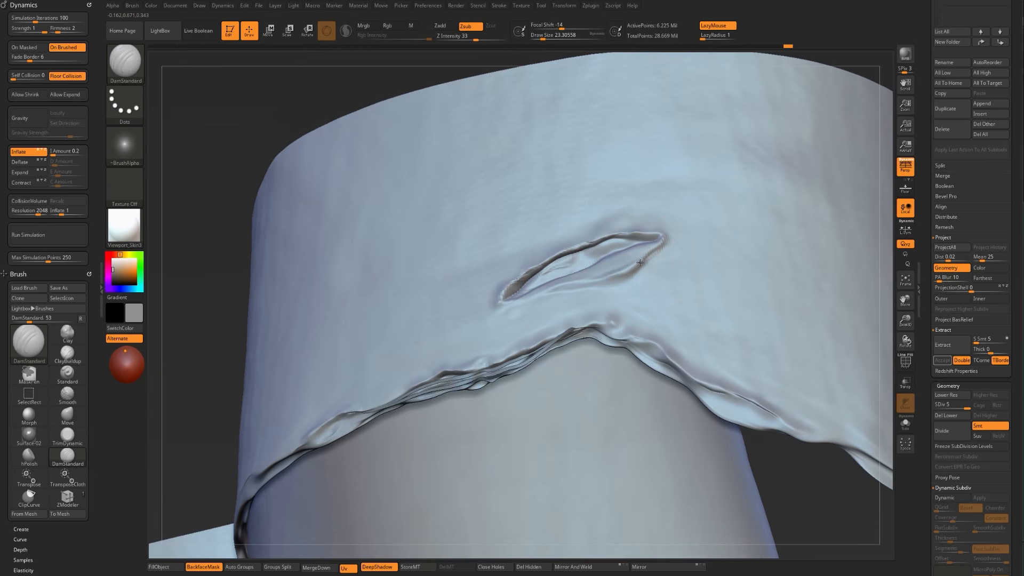
drag(643, 261, 610, 277)
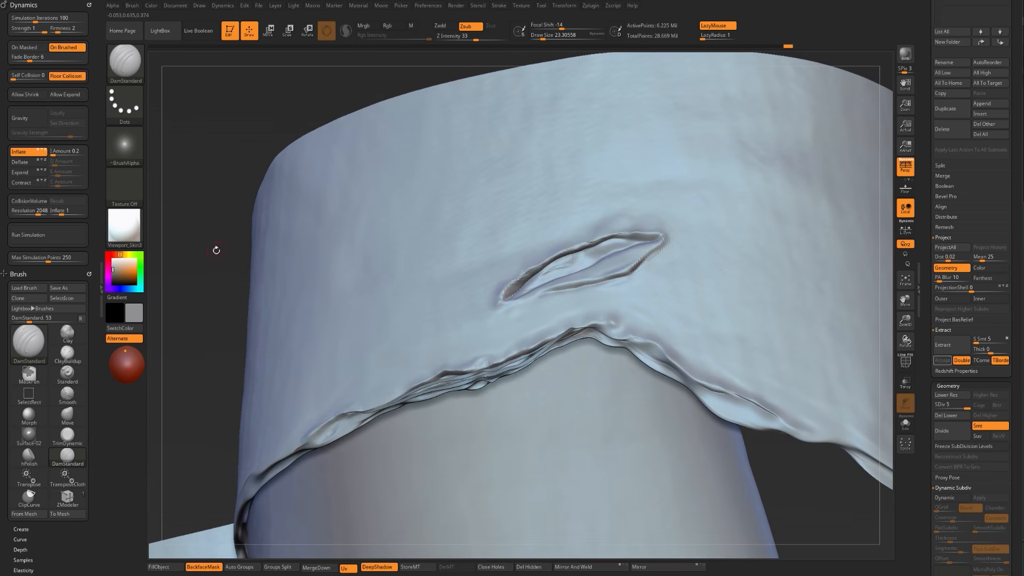
drag(203, 259, 227, 298)
mouse_move(547, 276)
shift+mouse_down()
mouse_move(528, 282)
mouse_move(549, 283)
shift+mouse_up()
key(s)
drag(582, 277, 586, 276)
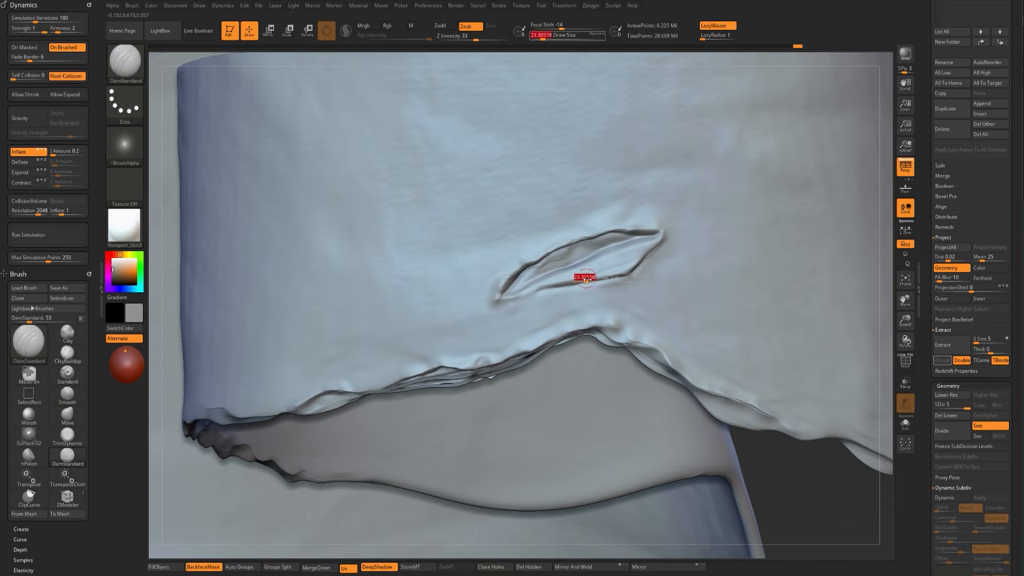
- Make the tear's lower edge irregular with the Move brush at a draw size of 28.75
key(b)
key(m)
key(v)
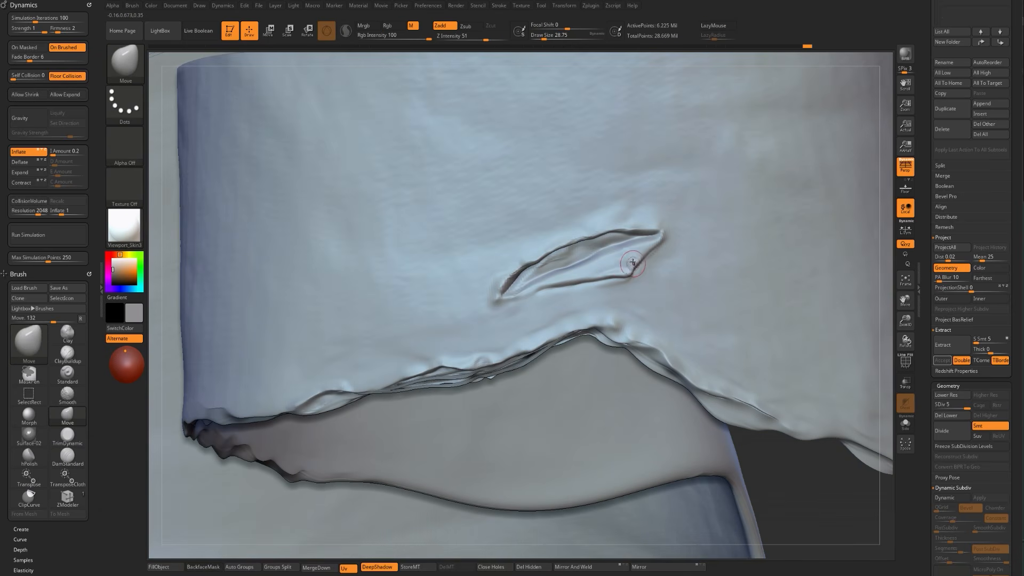
drag(638, 256, 617, 274)
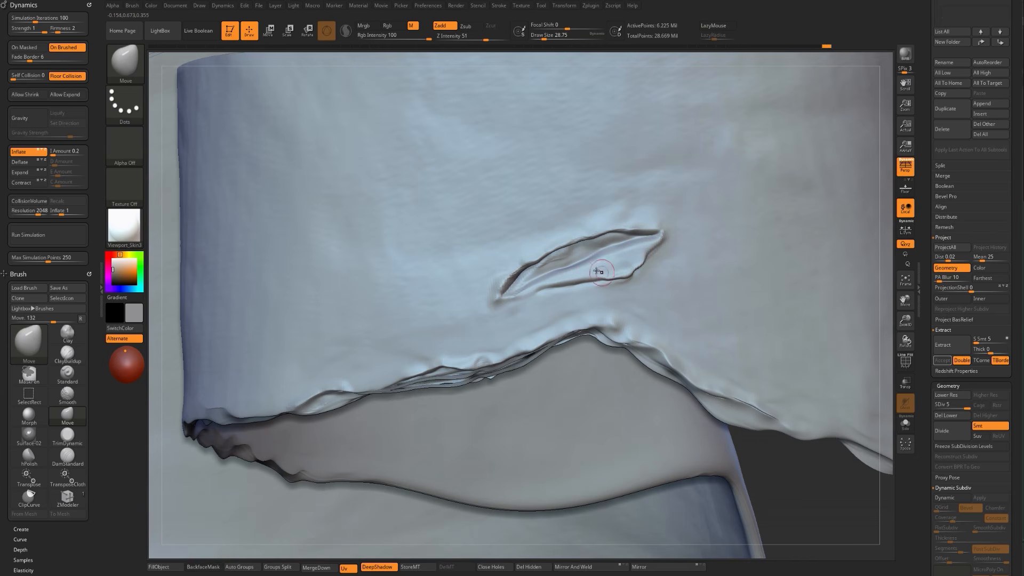
mouse_move(553, 284)
mouse_down()
mouse_move(531, 284)
mouse_move(549, 274)
mouse_up()
- Add fine ridges along the inside of the tear with the Standard brush at a draw size of about 15.6
key(])
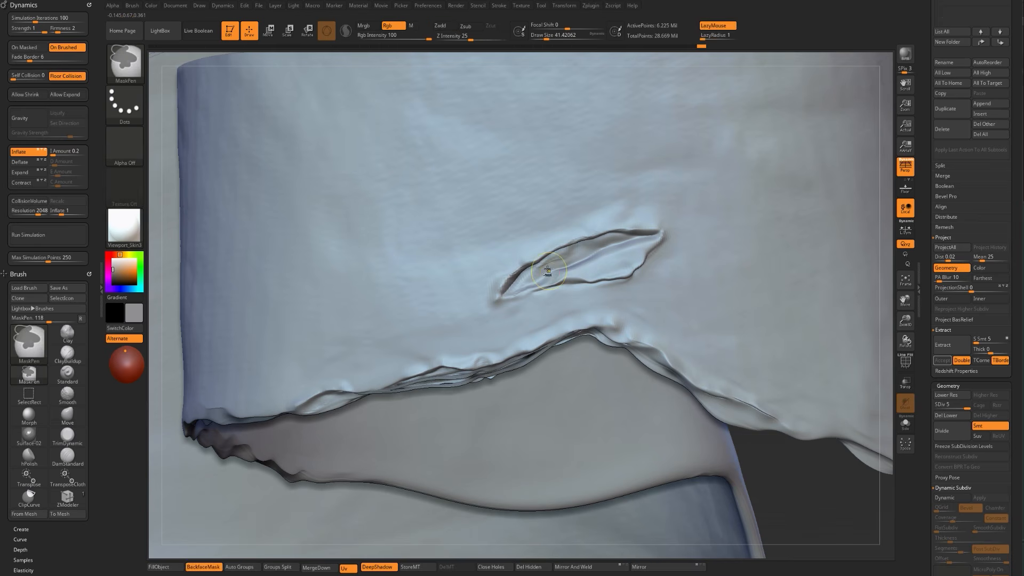
key([)
key([)
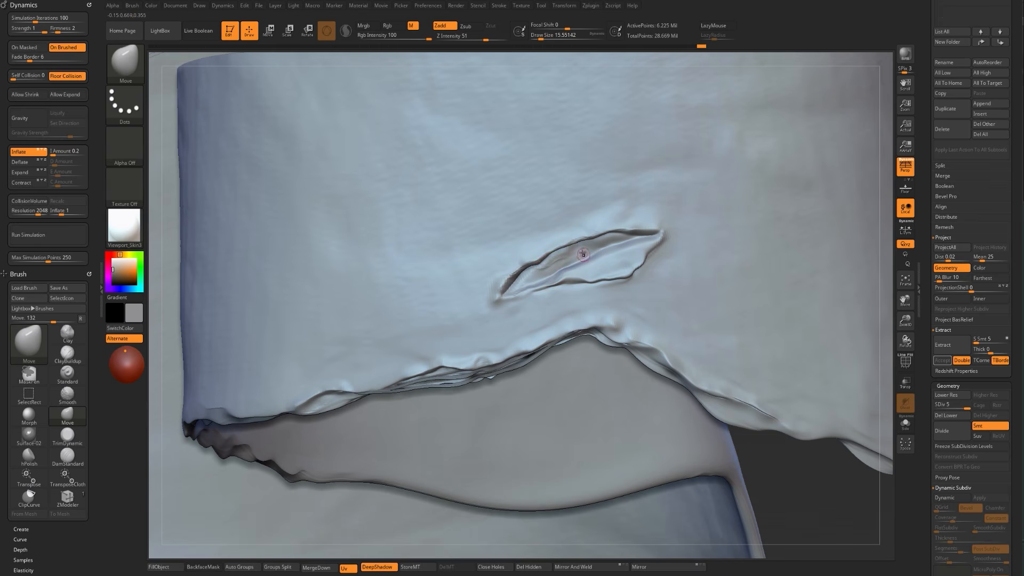
key(b)
key(s)
key(t)
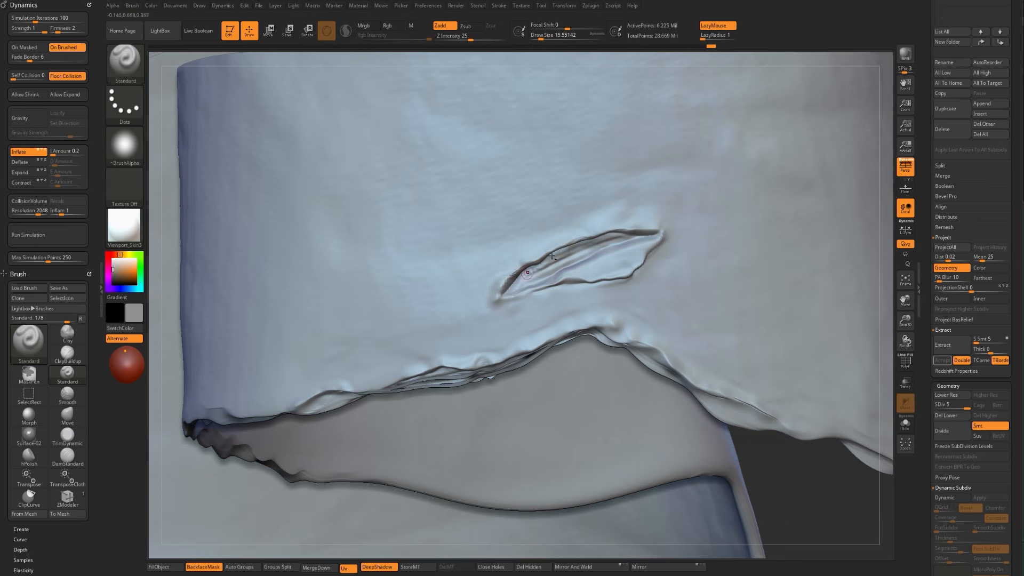
- Cut thin creases between the ridges inside the tear with DamStandard at a draw size of about 15.6
key(b)
key(d)
key(s)
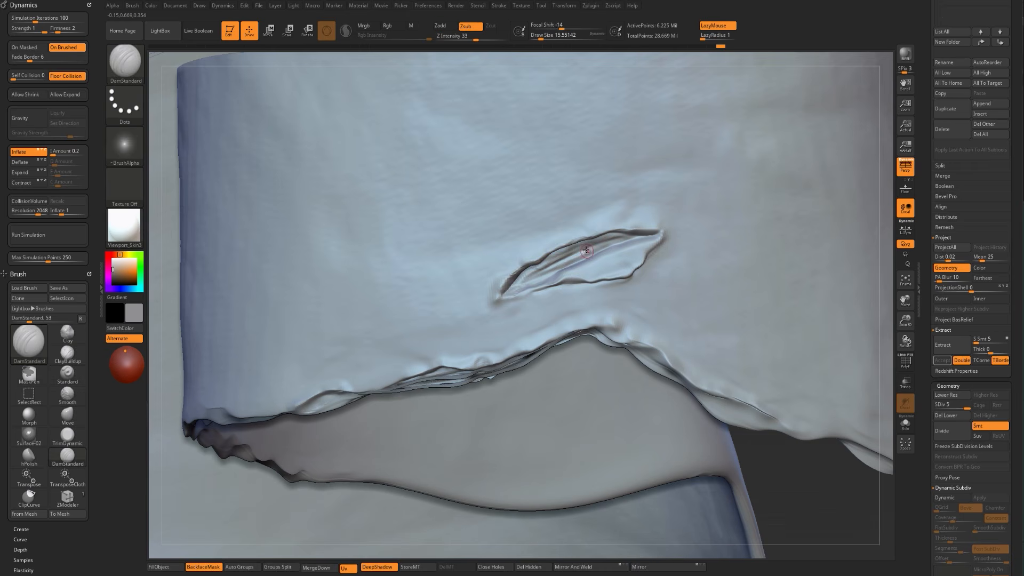
mouse_move(520, 283)
mouse_down()
mouse_move(610, 245)
mouse_move(560, 261)
mouse_up()
drag(797, 482, 740, 499)
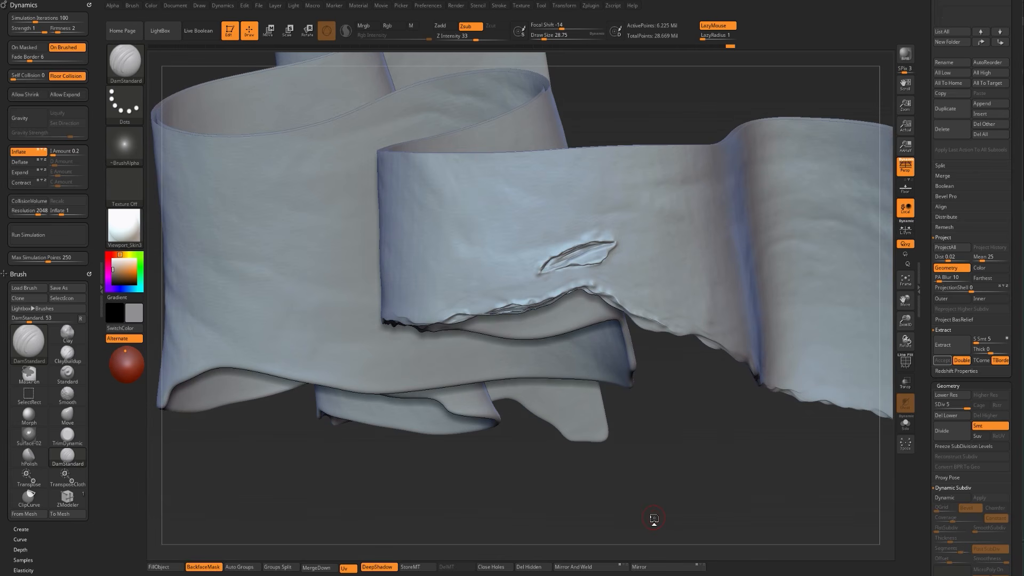
alt+drag(665, 548, 666, 569)
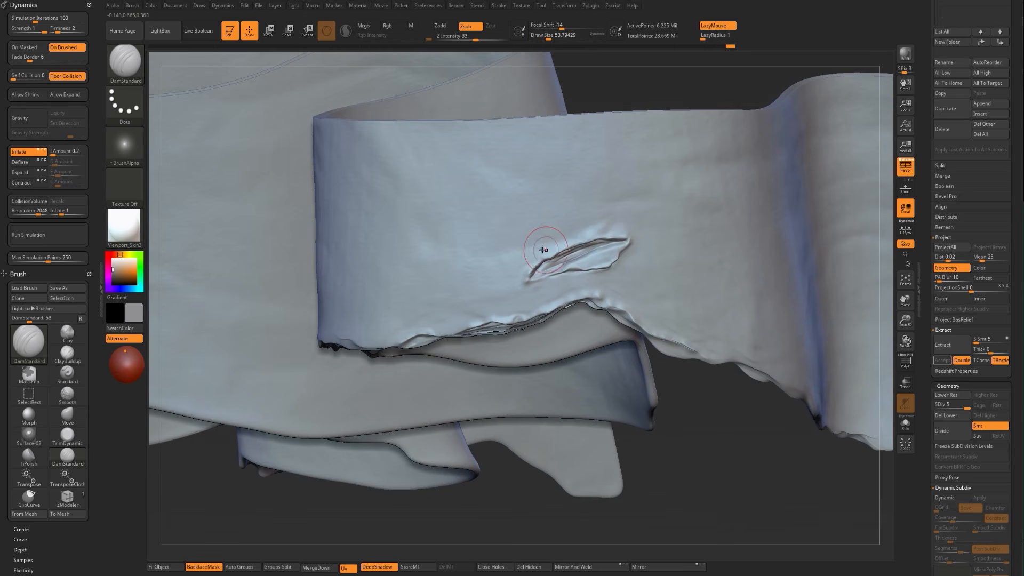
- Adjust the shape of both ends of the tear with the Move brush at a draw size of about 54
key(b)
key(m)
key(v)
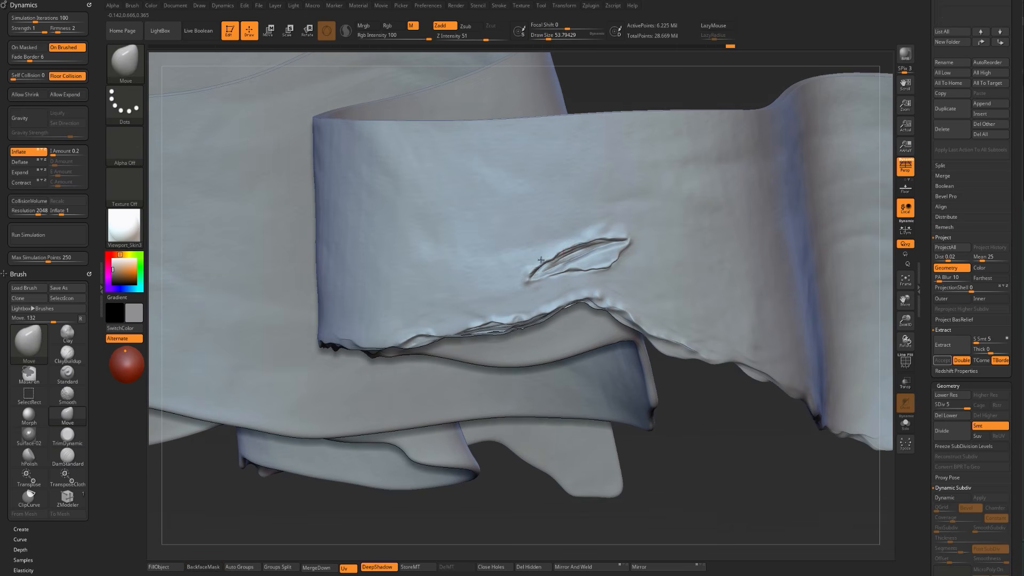
drag(633, 241, 630, 242)
drag(531, 270, 546, 281)
mouse_move(693, 505)
alt+mouse_down()
mouse_move(654, 434)
mouse_move(640, 430)
alt+mouse_up()
alt+drag(635, 381, 622, 319)
key(shift+d)
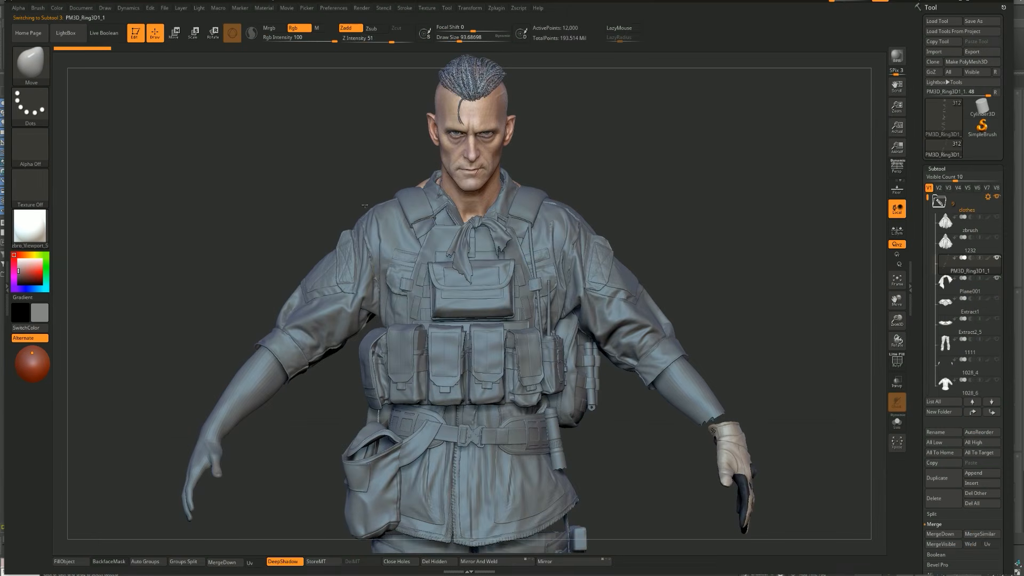
- Turn on perspective for the soldier model and turn off the universal camera
click(897, 168)
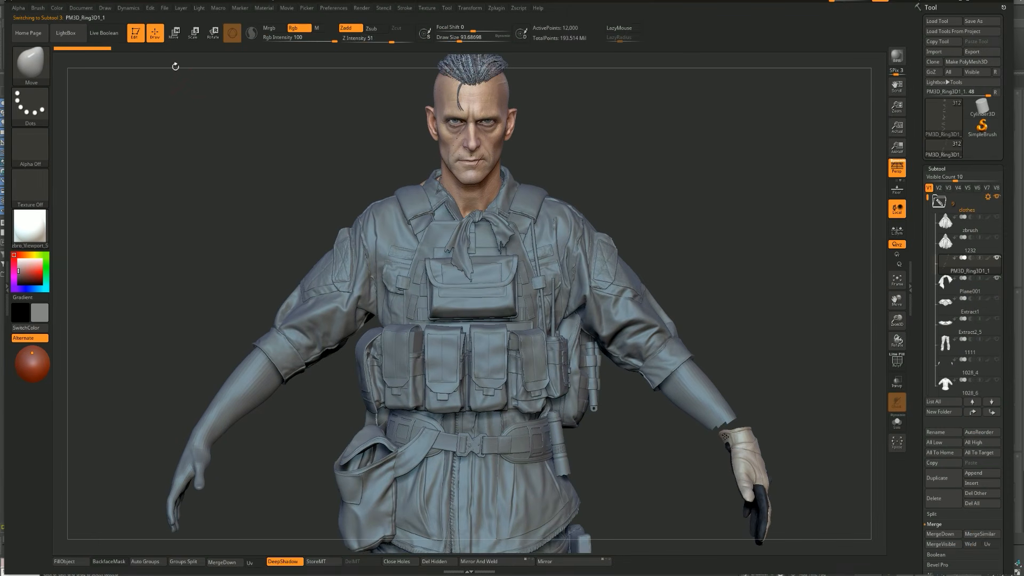
click(92, 9)
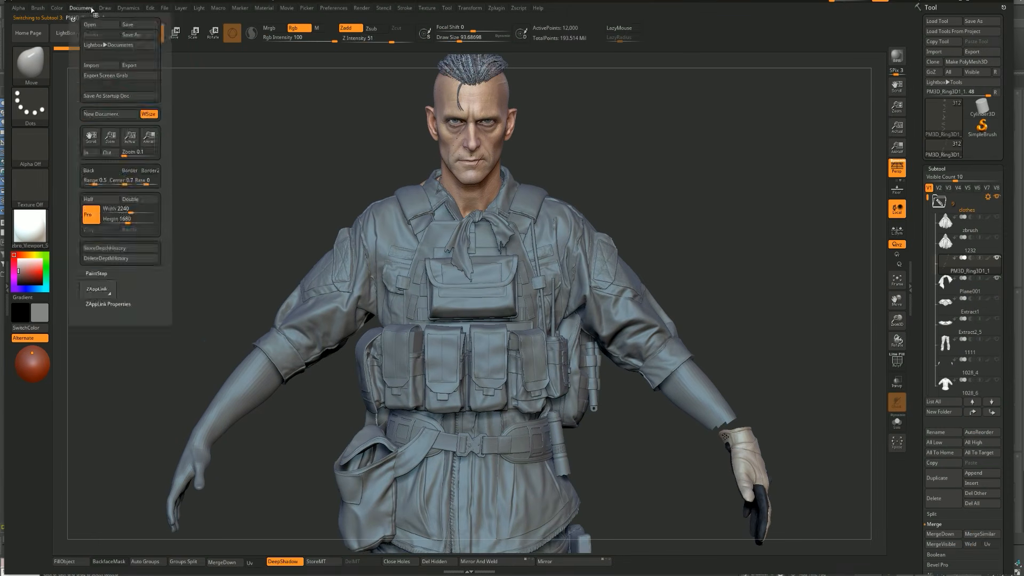
click(104, 8)
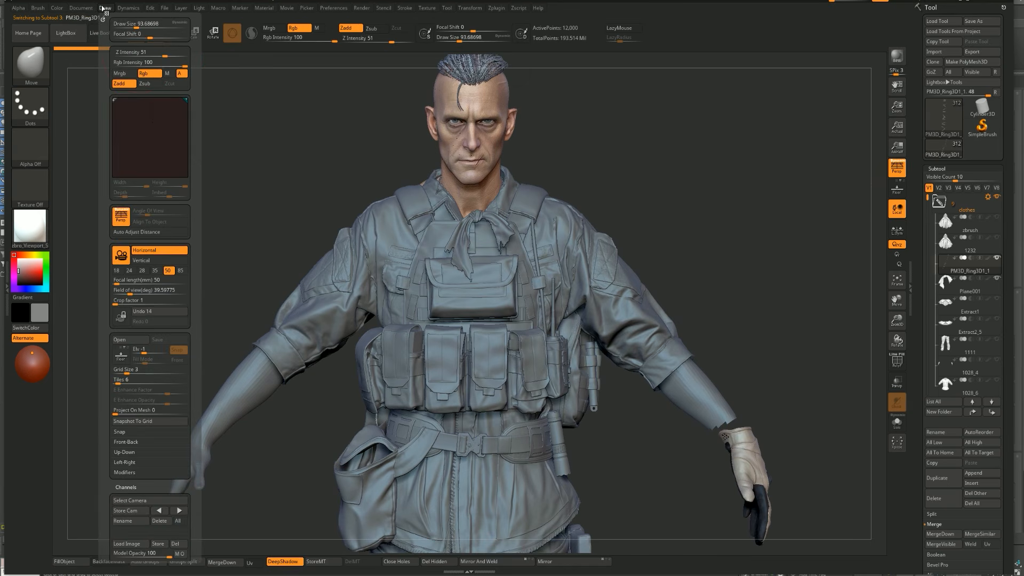
click(121, 256)
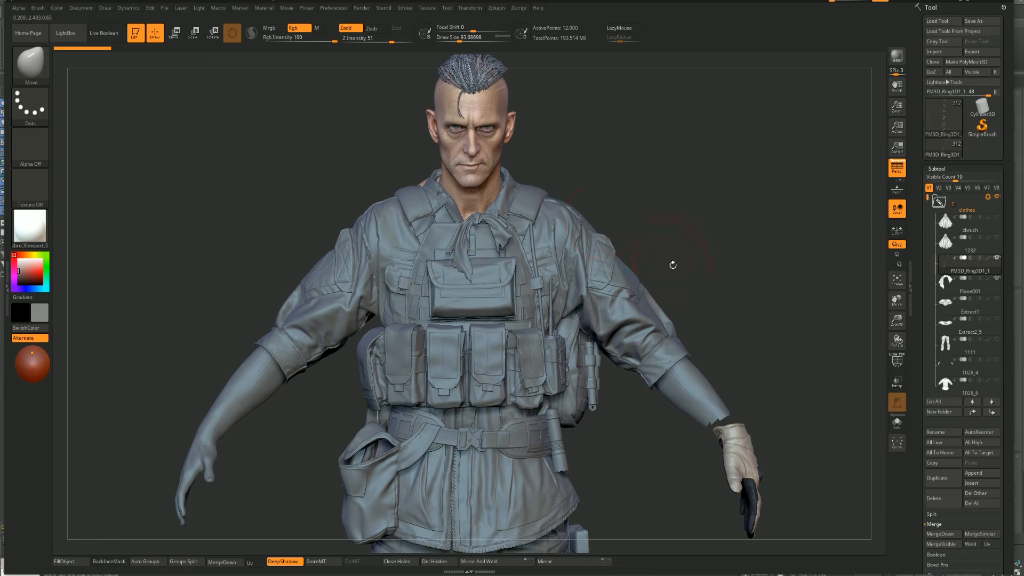
- Select the shirt sleeve subtool and examine the torn cloth around the shoulders and chest
alt+drag(703, 258, 735, 248)
mouse_move(726, 203)
alt+mouse_down()
mouse_move(730, 152)
mouse_move(732, 205)
mouse_move(743, 201)
alt+mouse_up()
alt+click(332, 244)
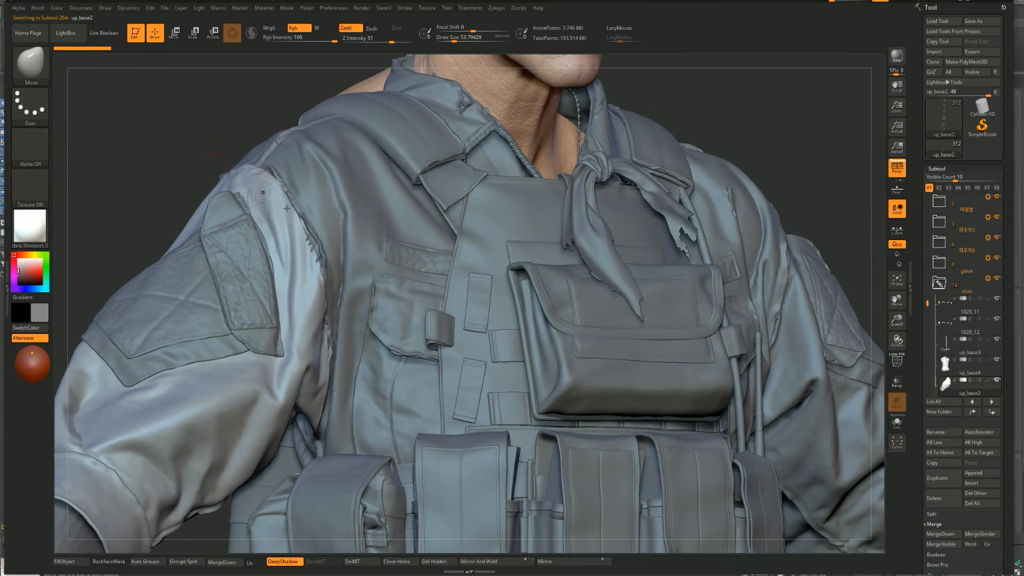
drag(204, 127, 480, 213)
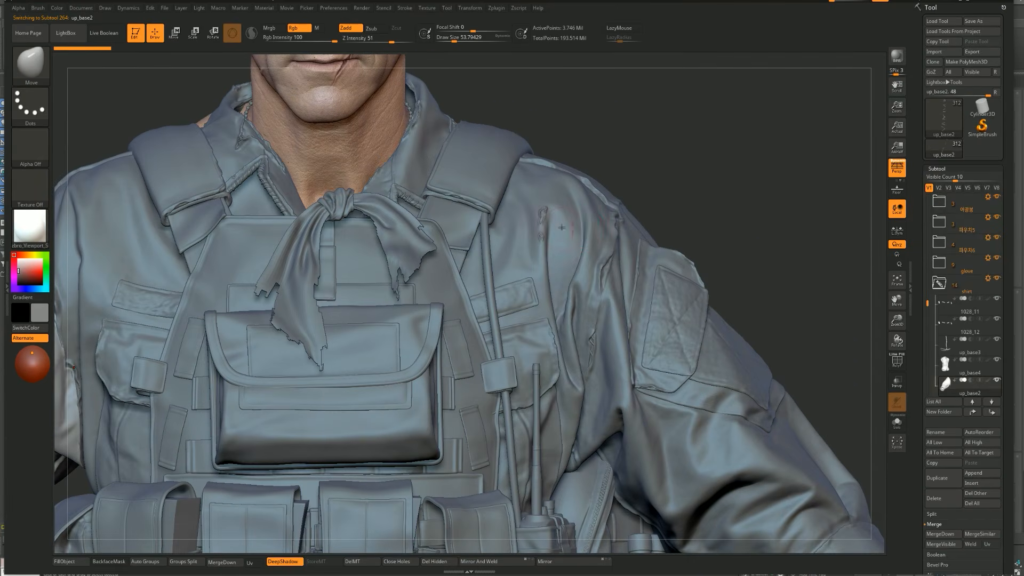
alt+drag(675, 174, 704, 145)
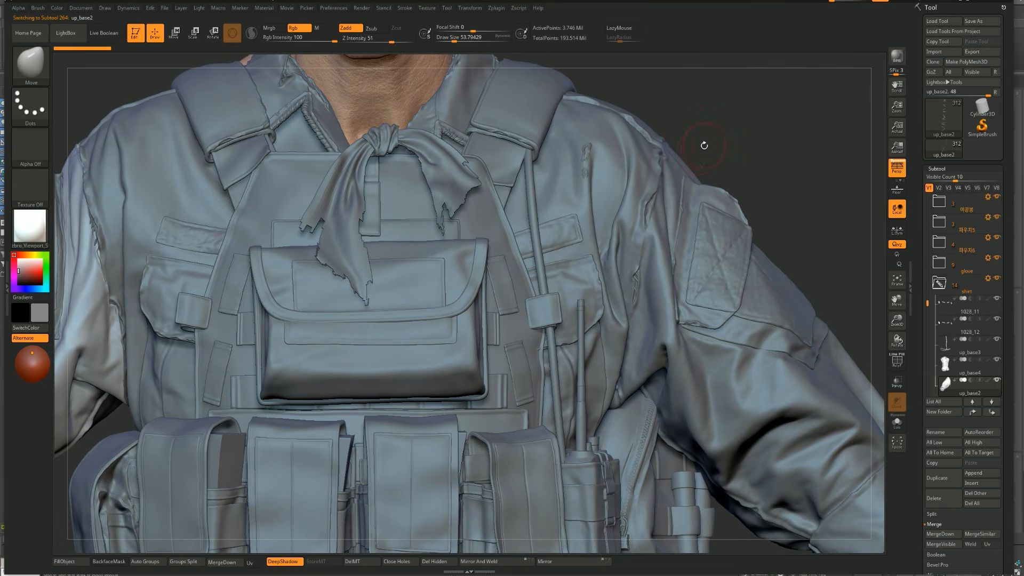
alt+click(498, 218)
key(alt+s)
drag(574, 230, 551, 201)
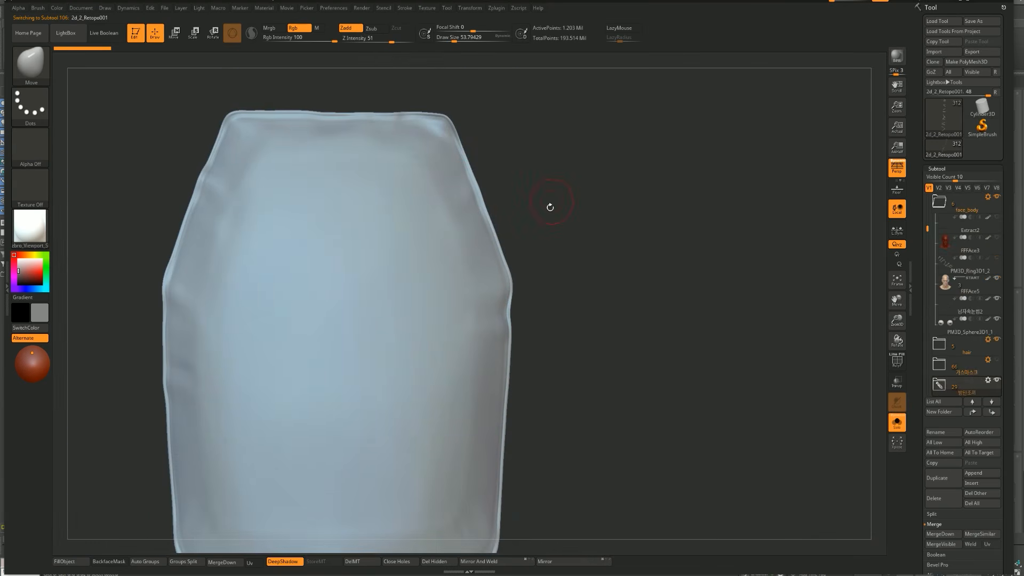
key(alt+s)
- Select the shirt body subtool up_base4, subdivide its geometry once and isolate it with a close view of the shoulder
alt+drag(698, 101, 660, 186)
key(alt+s)
key(alt+s)
key(ctrl+z)
key(ctrl+shift+z)
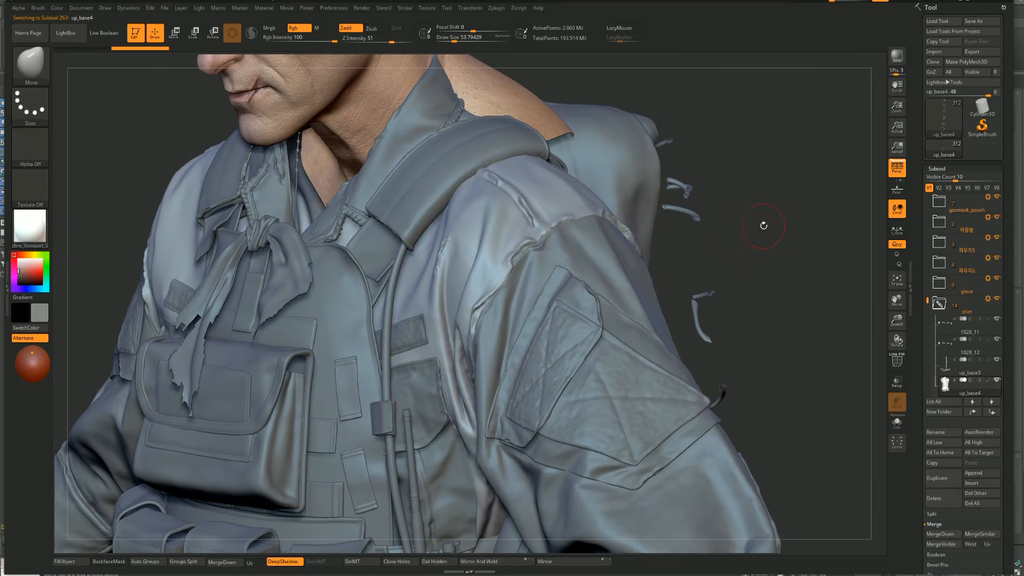
key(alt+s)
alt+drag(727, 182, 759, 206)
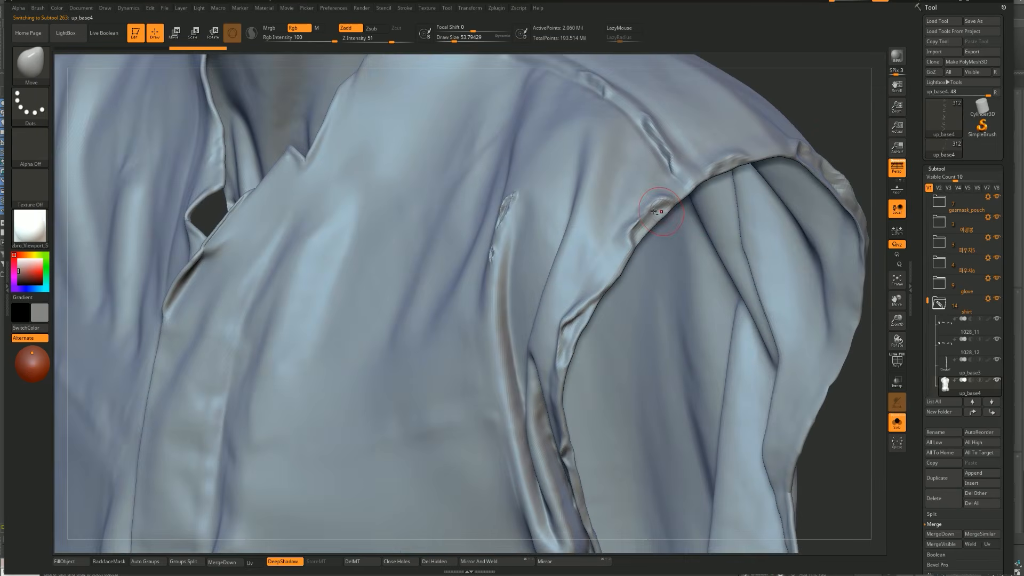
key(alt+s)
key(ctrl+d)
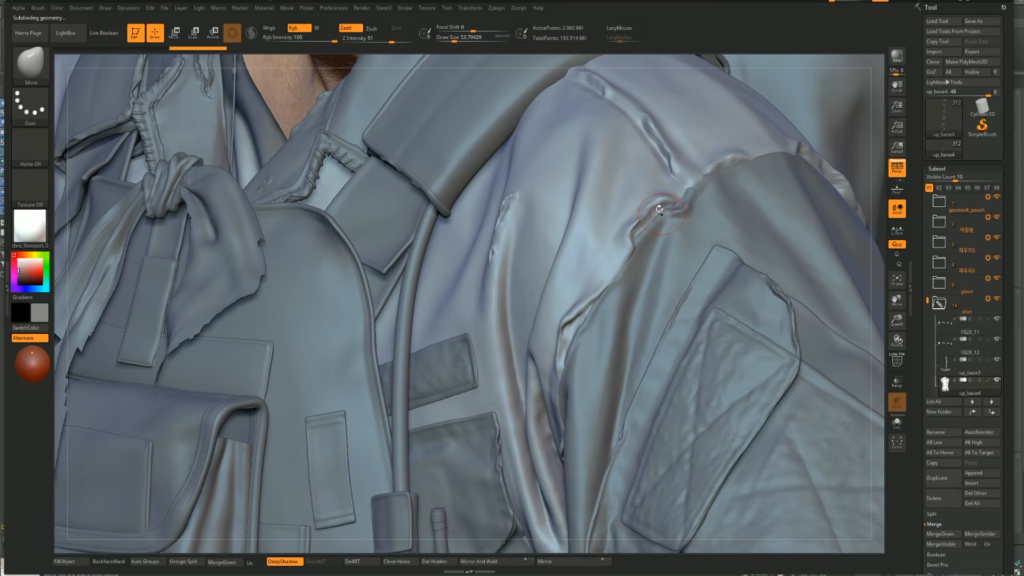
key(alt+s)
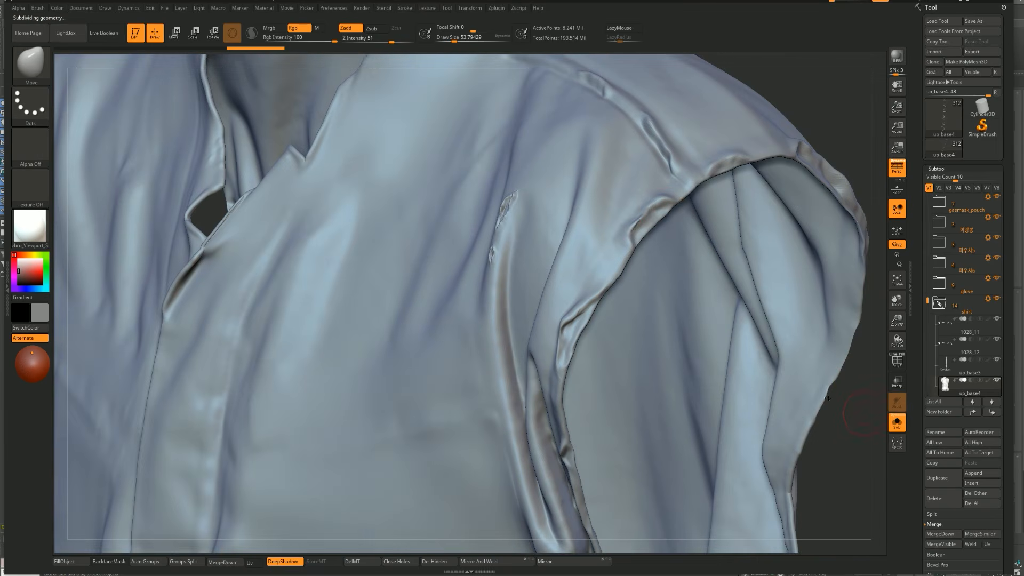
alt+drag(827, 397, 750, 338)
- Switch to the PureRef board and examine the reference photo of the worn leather jacket
key(alt+Tab)
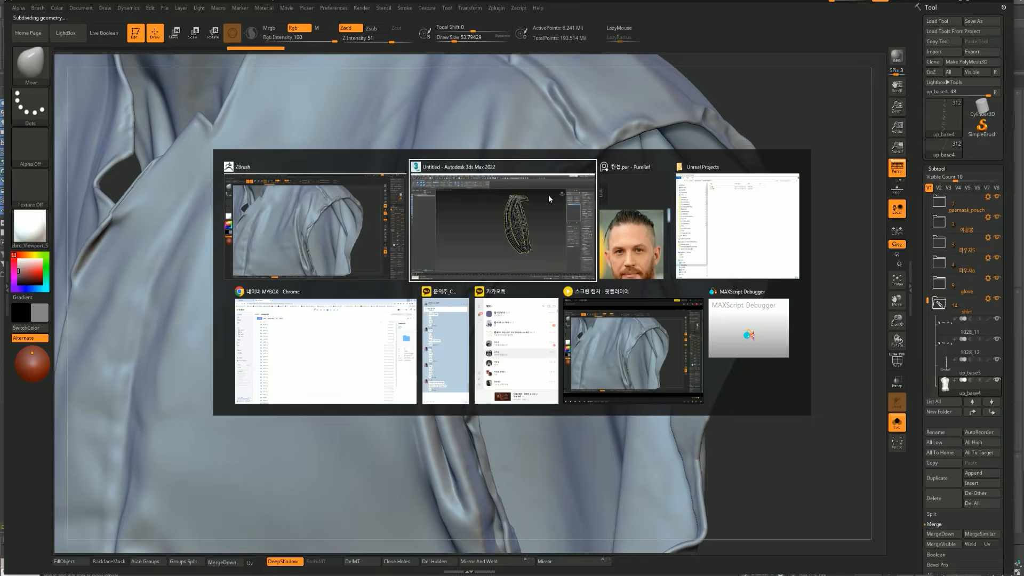
key(alt+Tab)
scroll(788, 341, down, 5)
scroll(788, 340, down, 3)
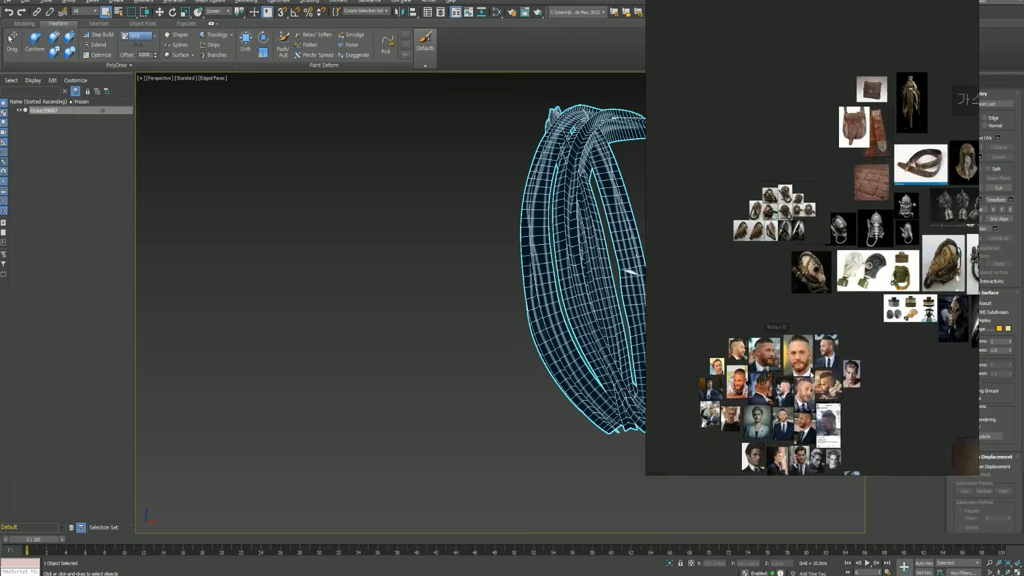
scroll(809, 292, up, 3)
scroll(809, 292, up, 2)
middle_drag(934, 403, 808, 386)
scroll(762, 207, up, 10)
scroll(793, 350, up, 1)
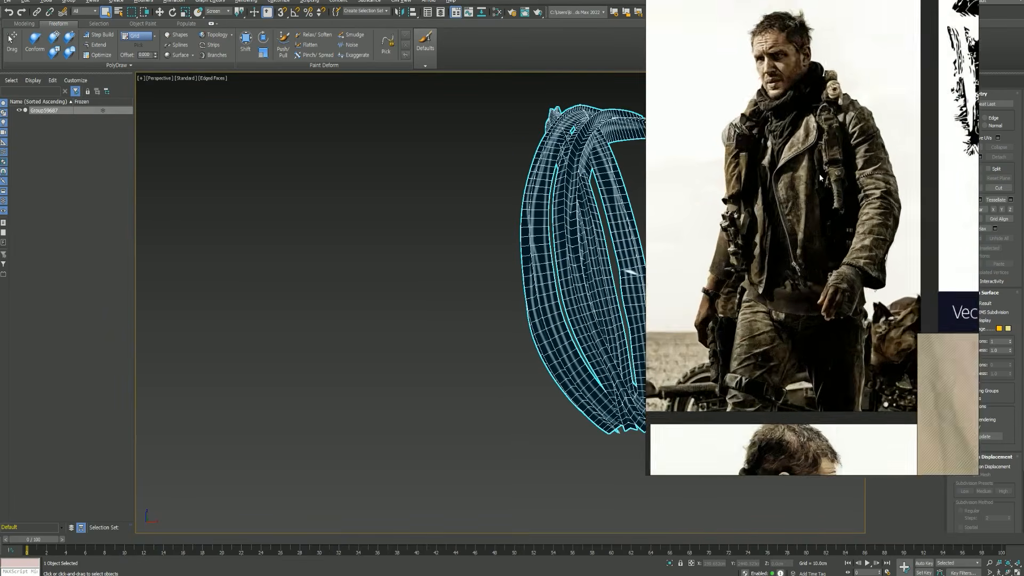
- Examine the reference photos of weathered costumes, including the tattered back with chains
scroll(805, 224, up, 3)
scroll(785, 315, down, 6)
middle_drag(784, 315, 922, 253)
scroll(848, 257, up, 5)
middle_drag(738, 379, 802, 240)
middle_drag(779, 400, 824, 116)
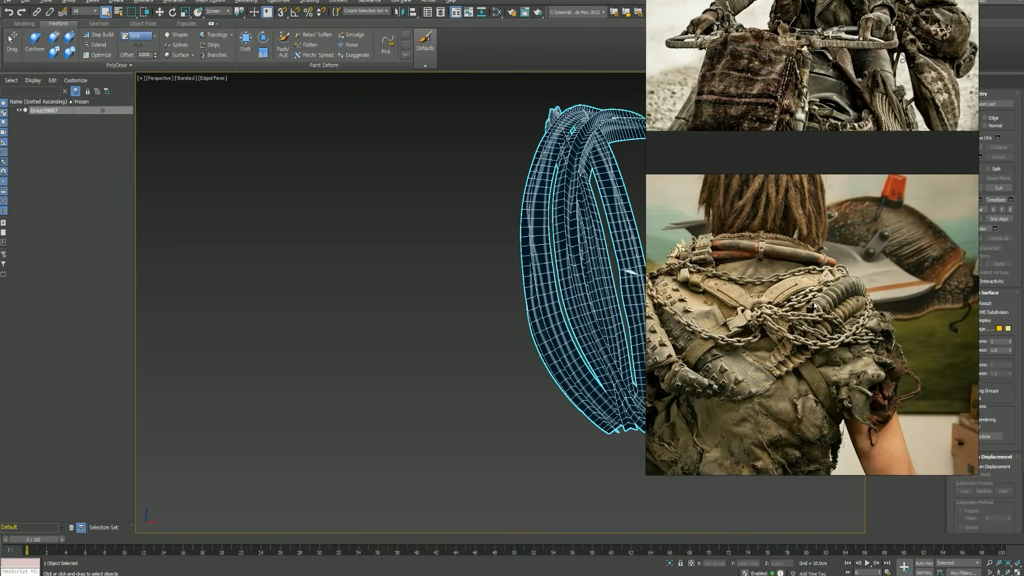
middle_drag(832, 351, 793, 156)
- Examine the sculpted garment reference with torn cloth and chainmail up close, and return to ZBrush
scroll(797, 159, up, 1)
scroll(820, 185, down, 5)
scroll(820, 186, down, 2)
mouse_move(834, 187)
middle_down()
mouse_move(723, 188)
mouse_move(670, 288)
middle_up()
middle_drag(865, 225, 798, 261)
middle_drag(887, 243, 808, 271)
middle_drag(851, 228, 829, 180)
scroll(889, 340, up, 4)
scroll(847, 281, down, 3)
middle_drag(899, 265, 832, 203)
scroll(832, 203, up, 6)
scroll(830, 202, up, 3)
middle_drag(855, 124, 840, 159)
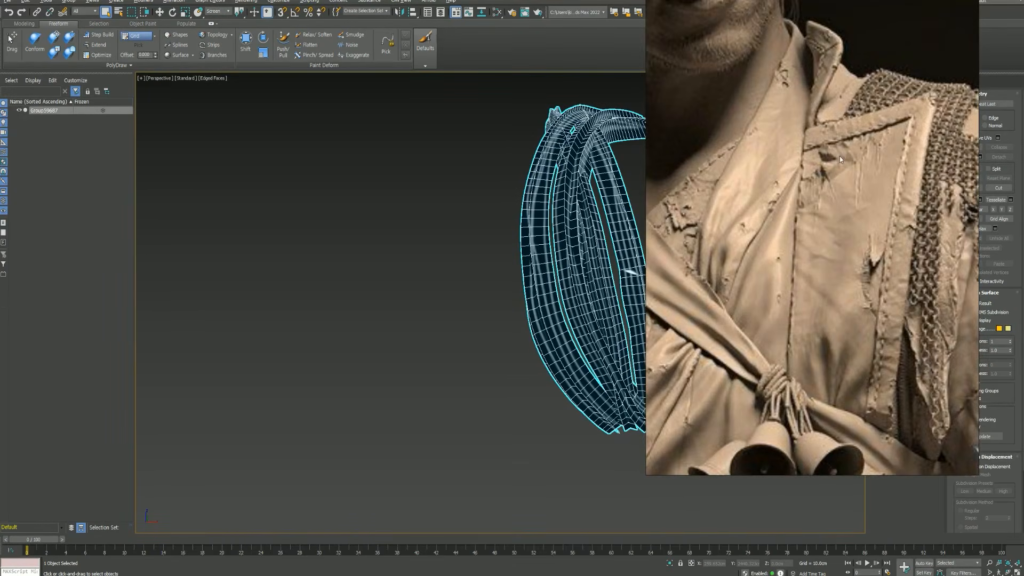
key(alt+Tab)
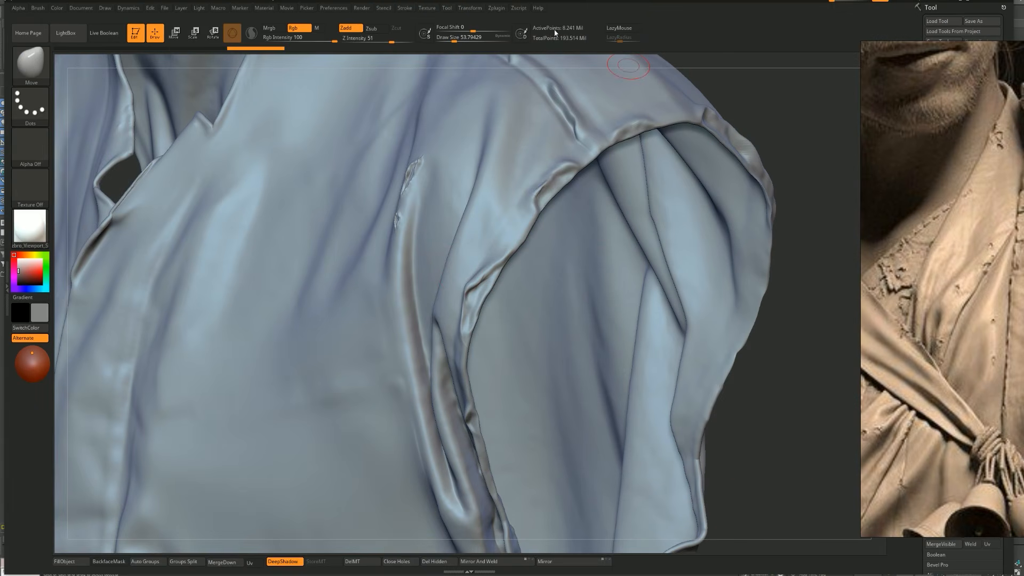
- Drop to a lower subdivision level, nudge the armhole's rolled edge with the Move brush, and return to the highest level
key(shift)
key(shift+d)
key(shift+d)
key(shift+d)
key(shift+d)
drag(549, 178, 539, 183)
key(d)
key(d)
key(d)
key(d)
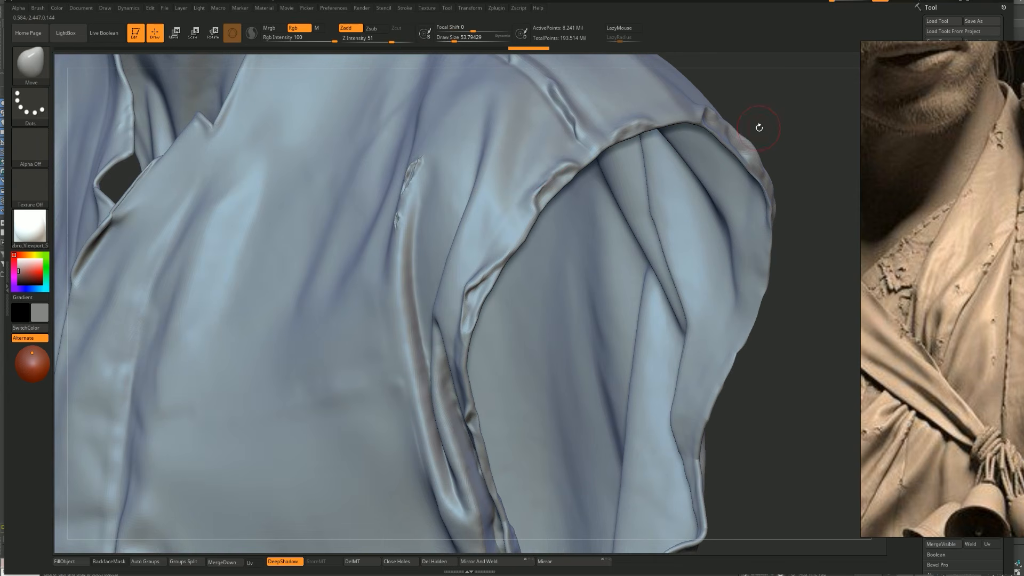
- Set up the Standard brush with the soft round BrushAlpha for work on the front edge of the armhole
alt+drag(768, 122, 747, 129)
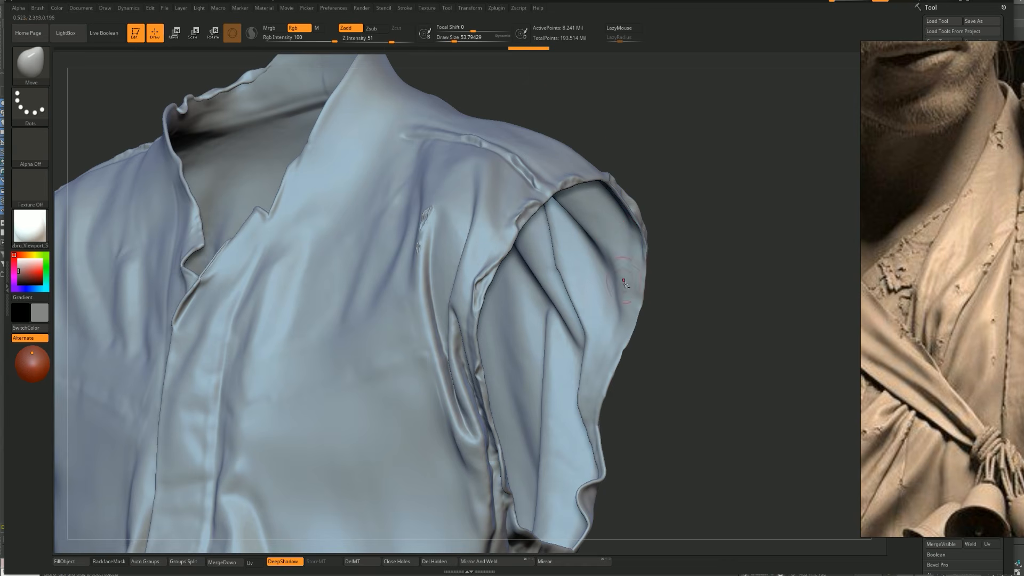
scroll(621, 219, down, 5)
scroll(621, 220, up, 2)
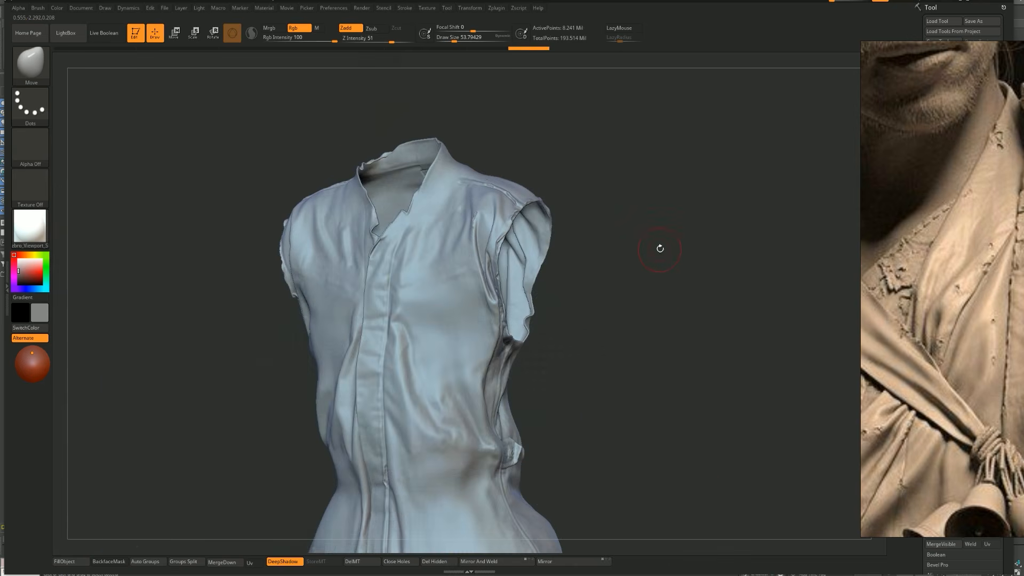
scroll(660, 249, up, 5)
scroll(709, 291, up, 3)
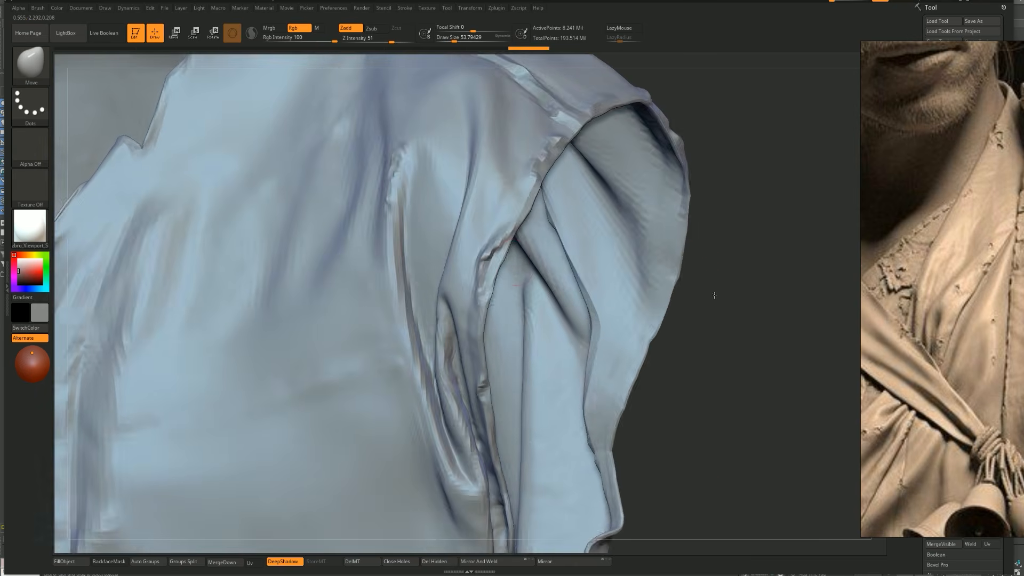
alt+drag(725, 265, 727, 271)
key(s)
drag(514, 240, 504, 241)
key(b)
key(s)
key(t)
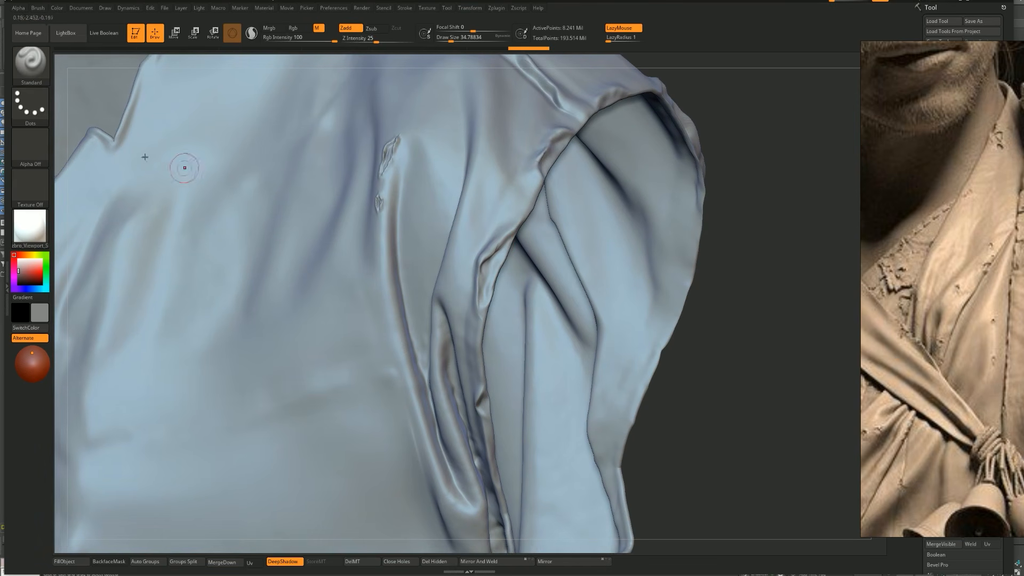
click(30, 144)
click(116, 152)
- Sculpt and smooth the curled fold on the front armhole edge with the Standard brush at a draw size of about 25
alt+drag(711, 326, 708, 355)
key(s)
drag(488, 221, 467, 241)
shift+drag(467, 241, 480, 226)
key(s)
drag(521, 177, 458, 251)
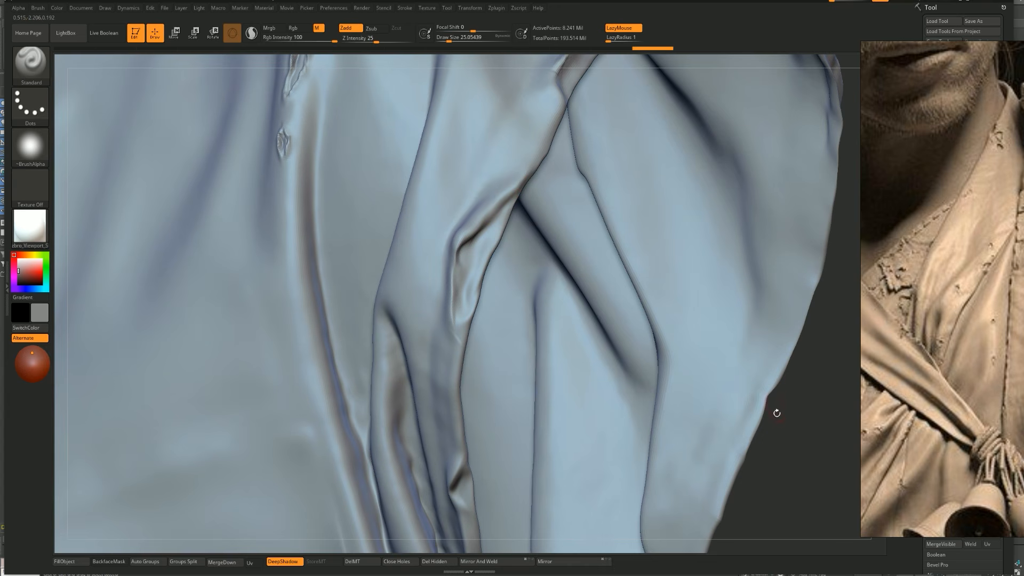
drag(789, 426, 509, 205)
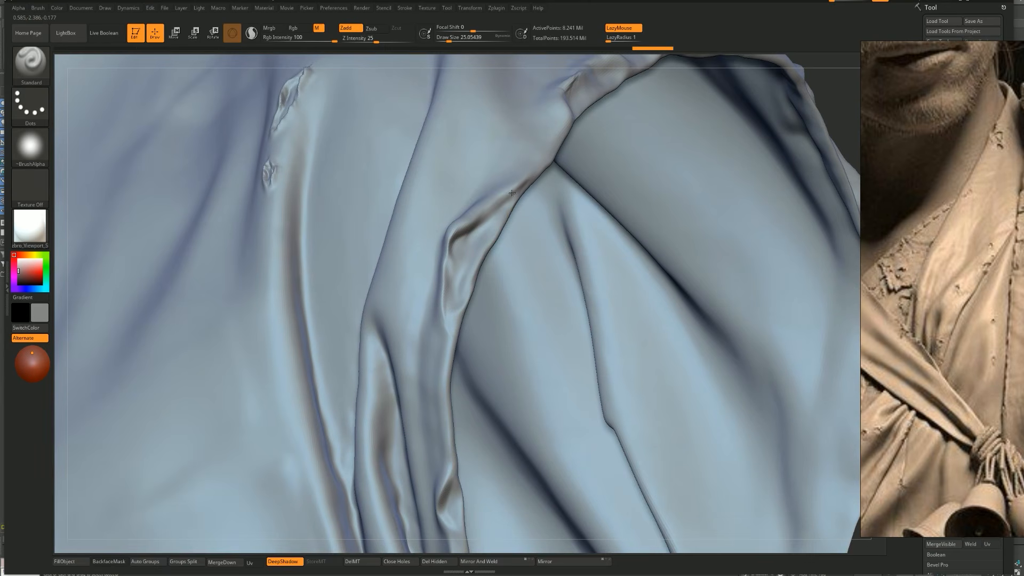
- Define the crease along the curled armhole fold down to its lower tip, using draw sizes of about 37 to 39
drag(496, 203, 465, 233)
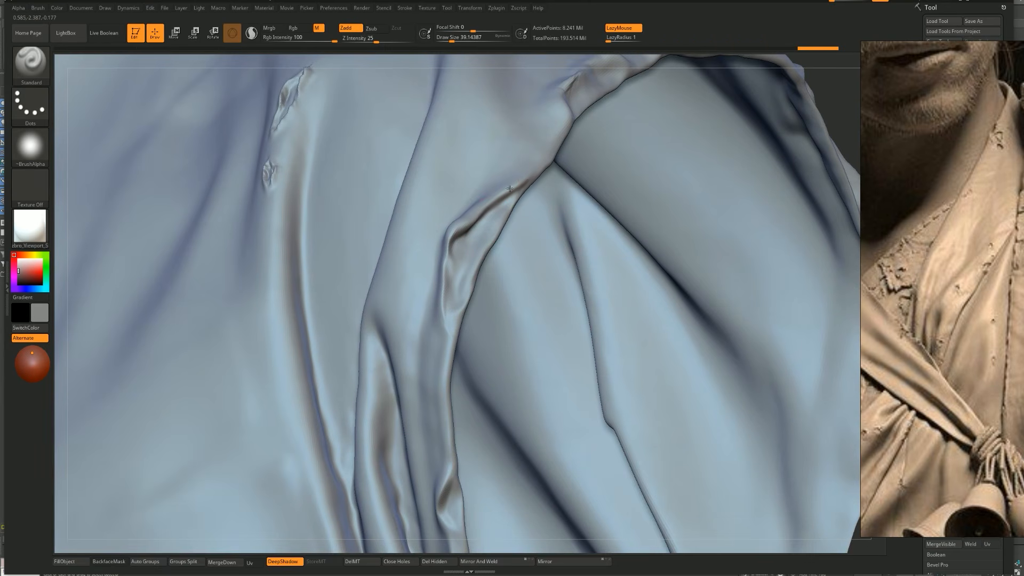
drag(449, 236, 448, 323)
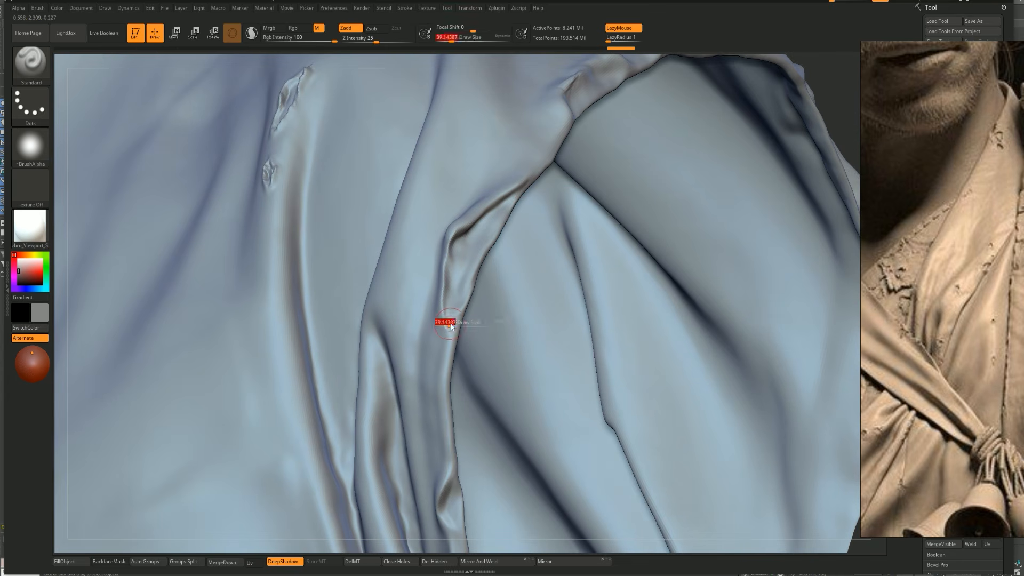
key(bracketleft)
mouse_move(447, 333)
mouse_down()
mouse_move(454, 344)
mouse_move(455, 304)
mouse_up()
key(s)
key(s)
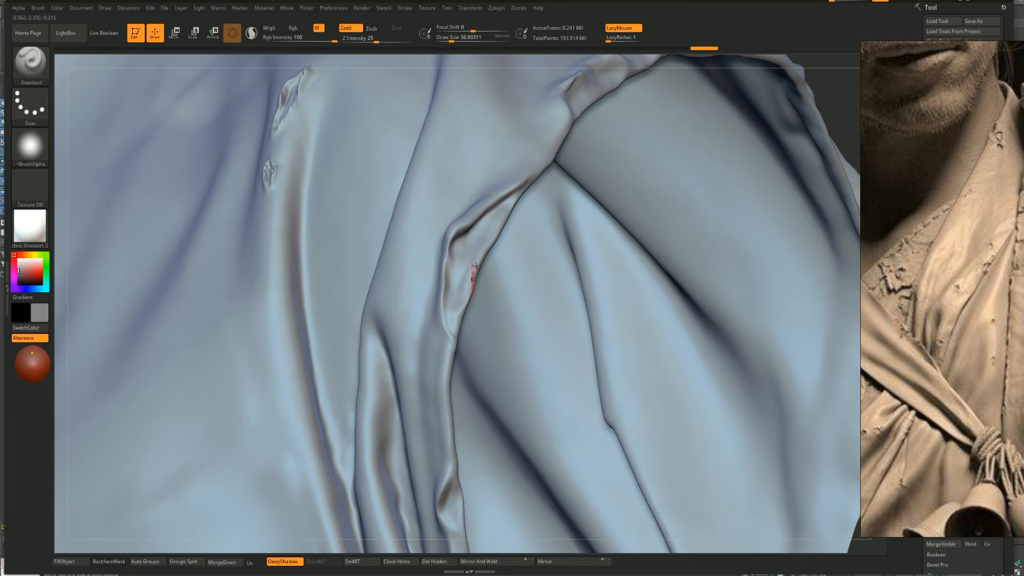
drag(455, 243, 447, 307)
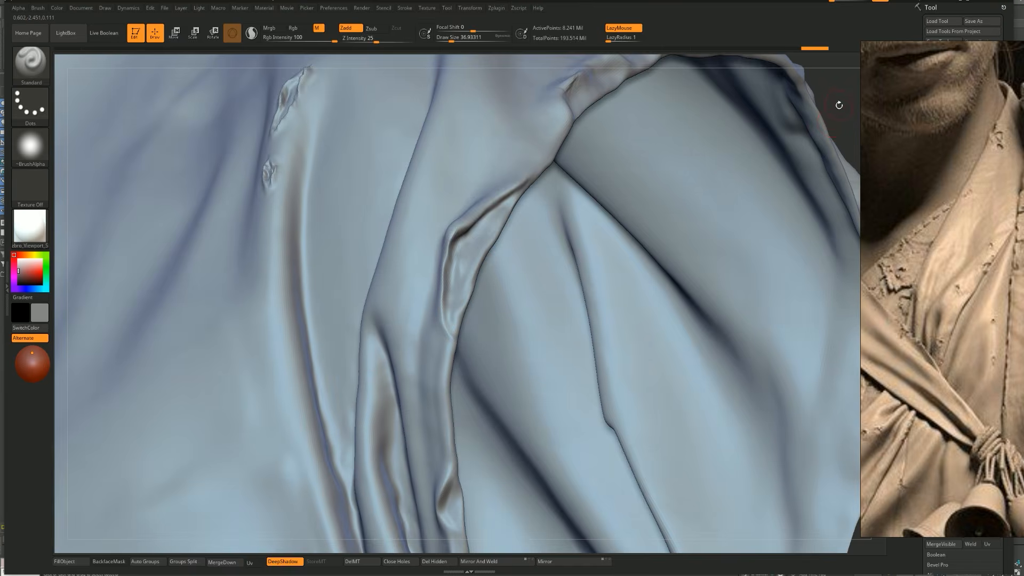
- Polish and smooth the upper ridge of the armhole fold with the hPolish brush at a draw size of about 49
drag(838, 102, 841, 116)
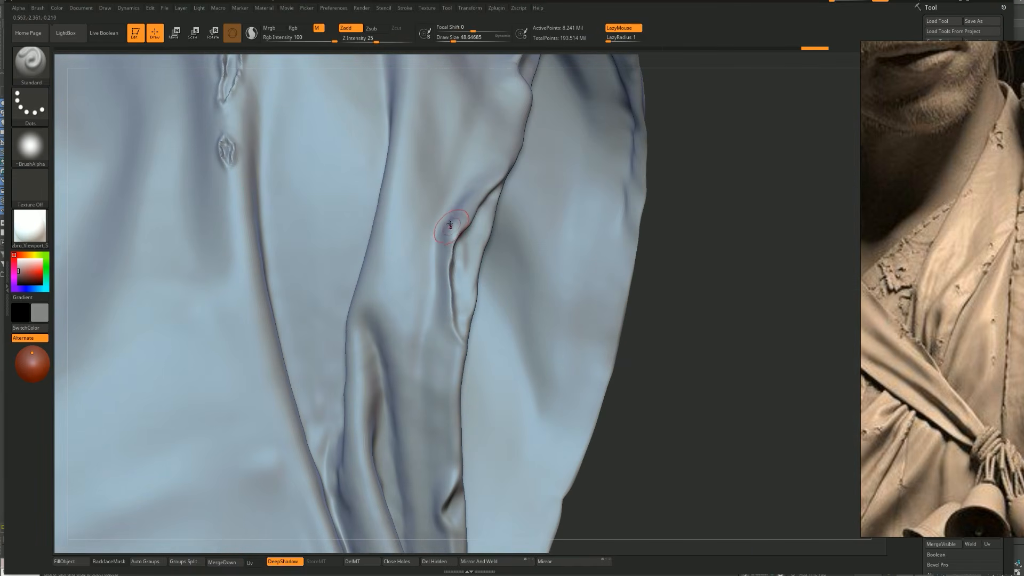
key(b)
key(h)
key(p)
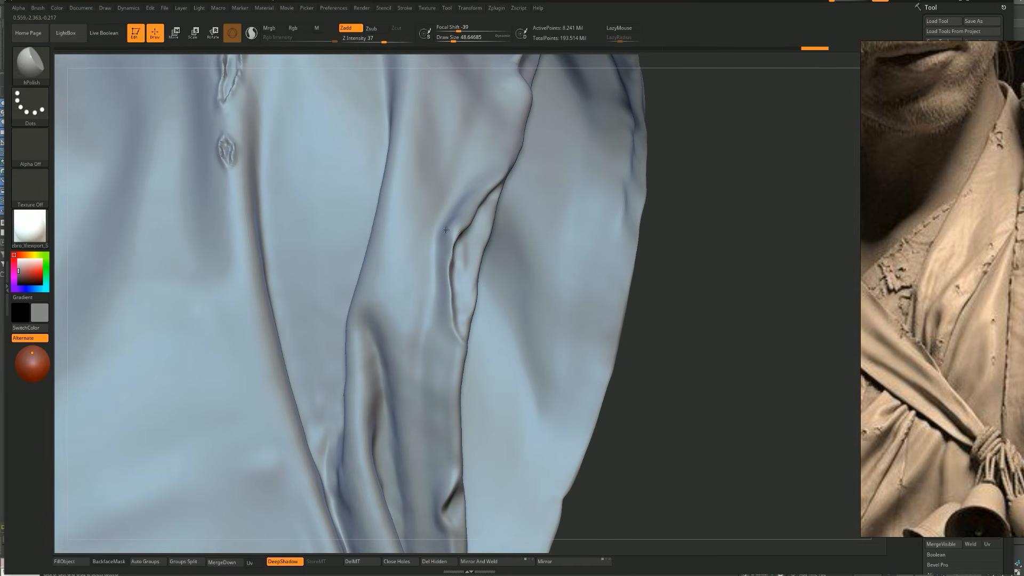
drag(451, 220, 471, 216)
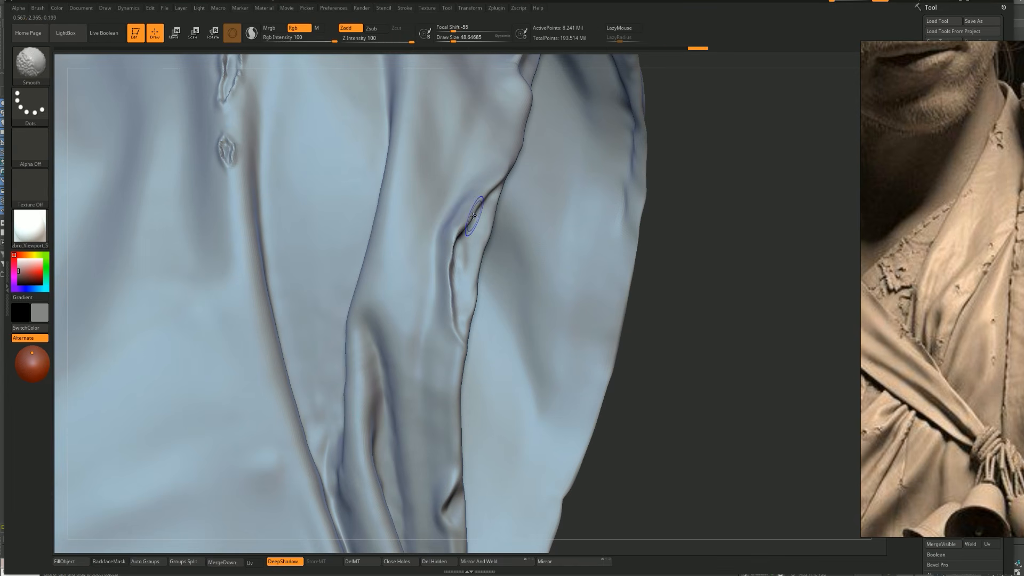
mouse_move(688, 206)
mouse_down()
mouse_move(659, 185)
mouse_move(539, 197)
mouse_up()
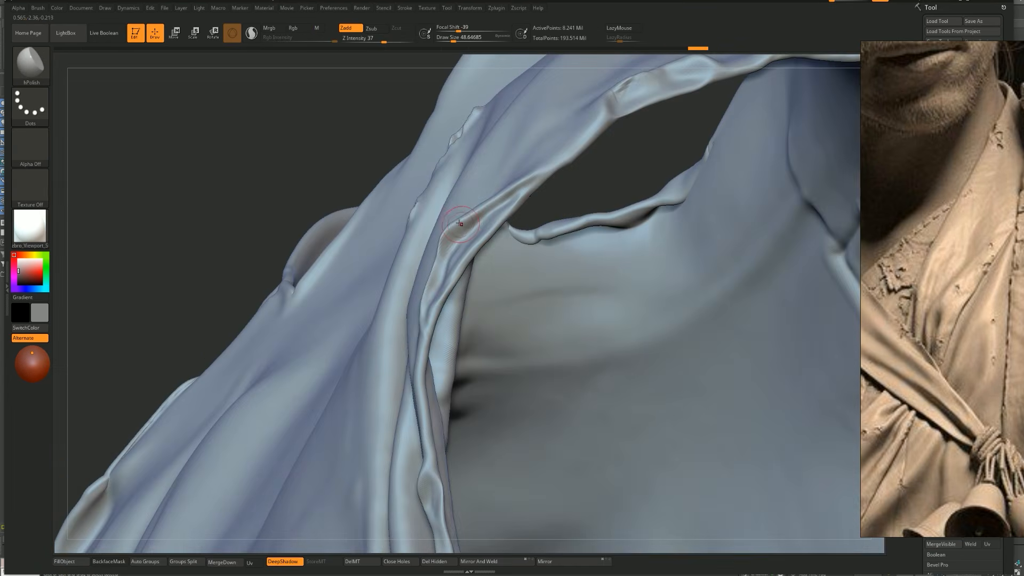
- Try carving into the upper end of the armhole fold with the ClayBuildup brush
key(b)
key(c)
key(b)
mouse_move(454, 229)
alt+mouse_down()
mouse_move(526, 180)
mouse_move(477, 216)
alt+mouse_up()
key(ctrl+z)
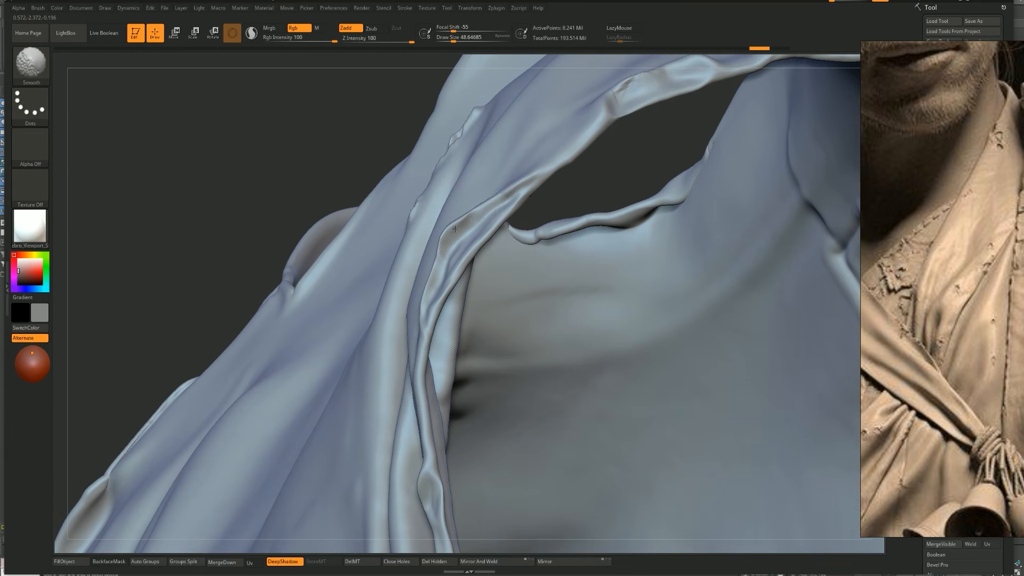
- Flatten the ridge of the armhole fold further with hPolish, raising the draw size to about 59
key(b)
key(h)
key(p)
key(s)
mouse_move(233, 188)
mouse_down()
mouse_move(366, 217)
mouse_move(495, 189)
mouse_move(474, 210)
mouse_up()
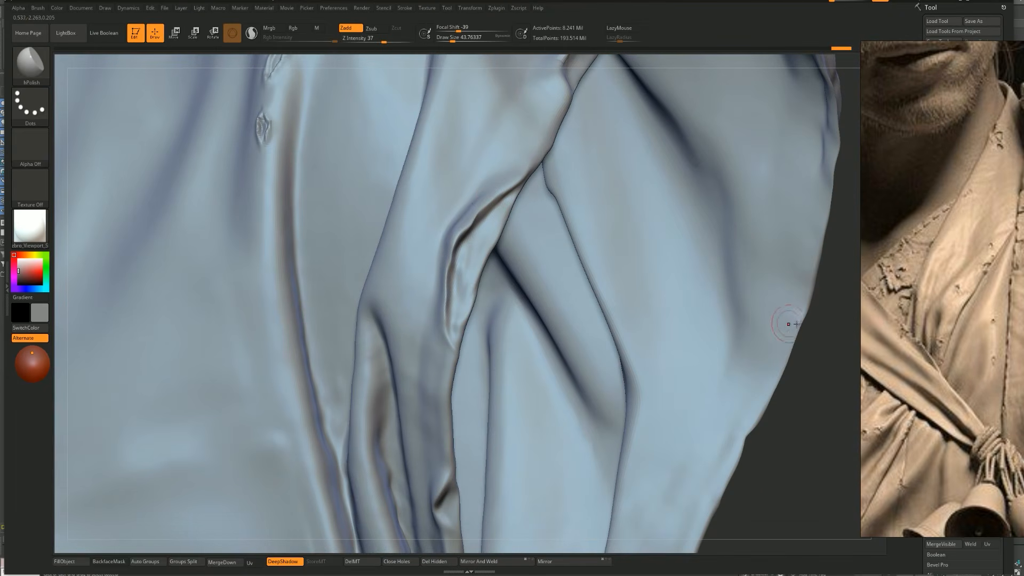
drag(816, 323, 745, 277)
key(s)
drag(481, 214, 487, 213)
key(s)
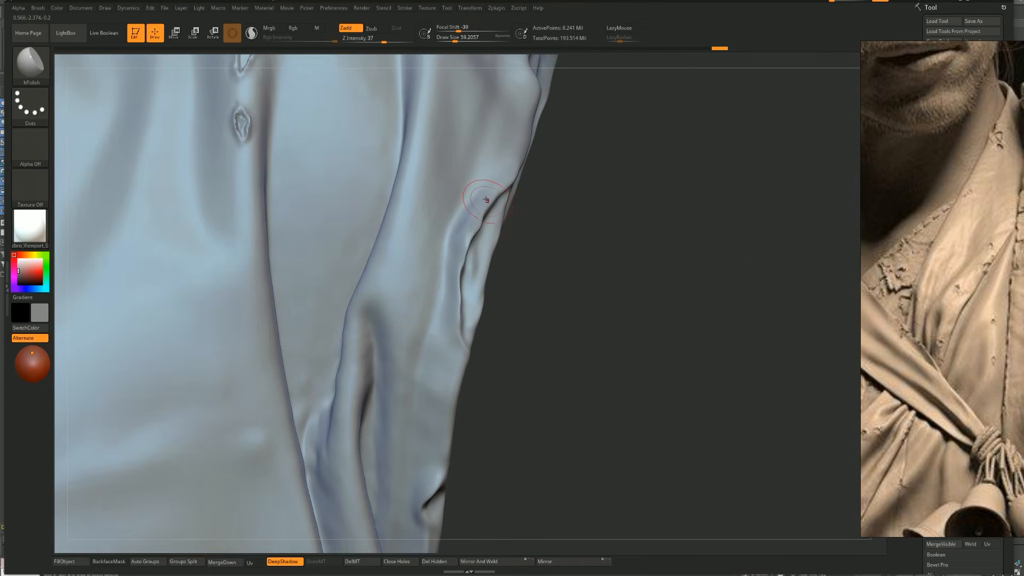
- Trim the raised lip above the fold's crease with the TrimDynamic brush and smooth it
key(b)
key(t)
key(d)
mouse_move(472, 214)
mouse_down()
mouse_move(470, 199)
mouse_move(471, 234)
mouse_up()
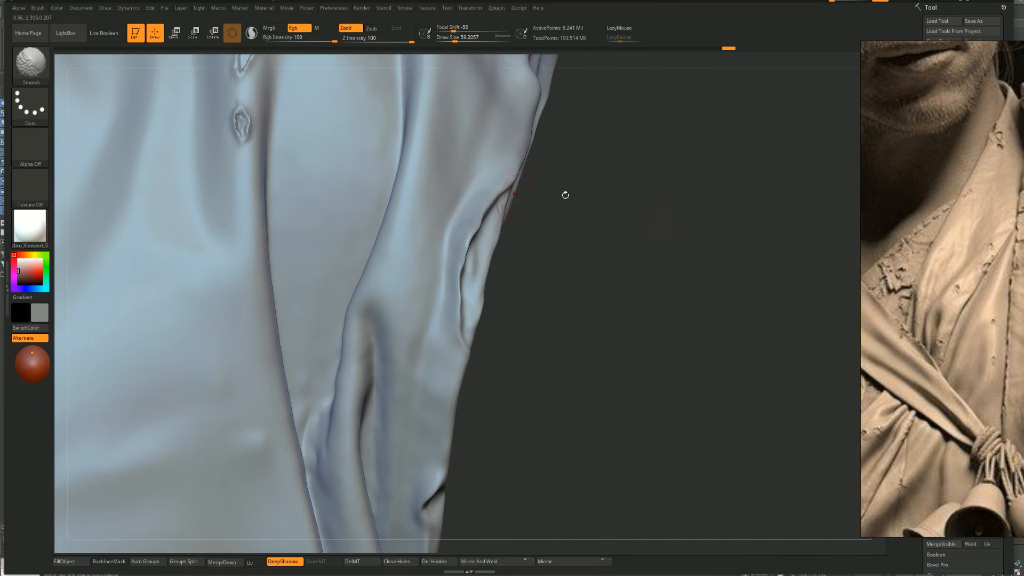
drag(565, 194, 636, 205)
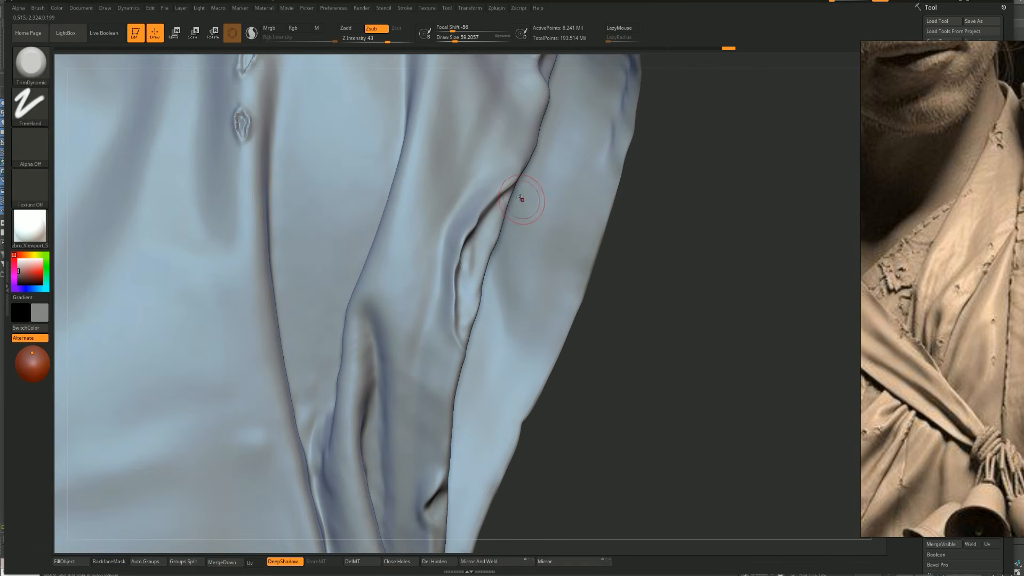
- Try swelling the lip along the fold's crease with the Inflat brush at a draw size of about 56
key(b)
key(i)
key(n)
key(s)
mouse_move(483, 202)
mouse_down()
mouse_move(453, 264)
mouse_move(457, 331)
mouse_up()
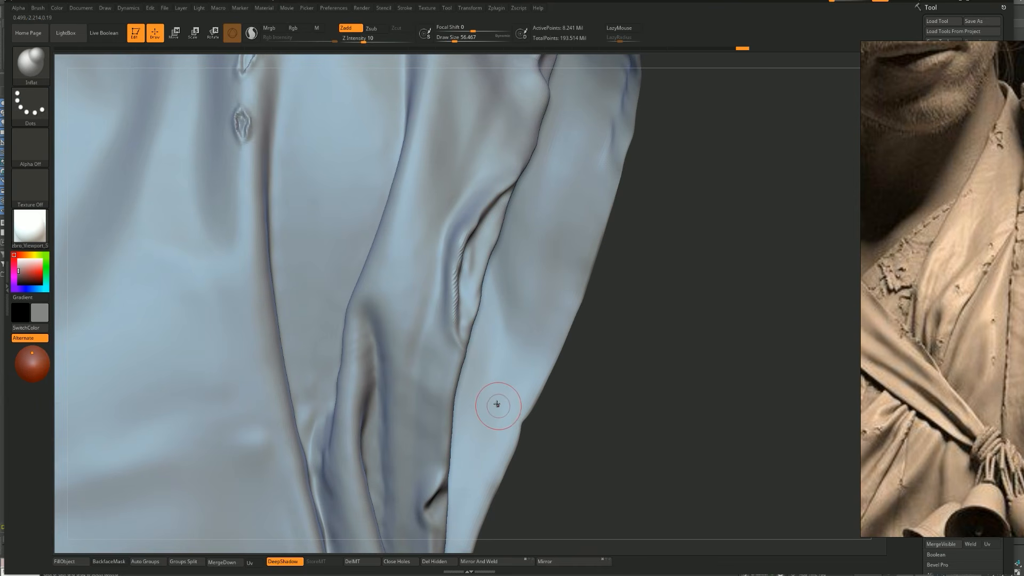
key(ctrl)
key(ctrl+z)
- Shift the upper lip of the armhole fold slightly outward with the Move brush
key(s)
key(b)
key(m)
key(v)
mouse_move(478, 213)
mouse_down()
mouse_move(468, 222)
mouse_move(482, 205)
mouse_up()
- Enable BackfaceMask and refine the fold's crease and surface with the Standard brush at a draw size of about 41
key(b)
key(s)
key(t)
click(107, 563)
key(s)
drag(501, 177, 497, 188)
drag(486, 235, 493, 207)
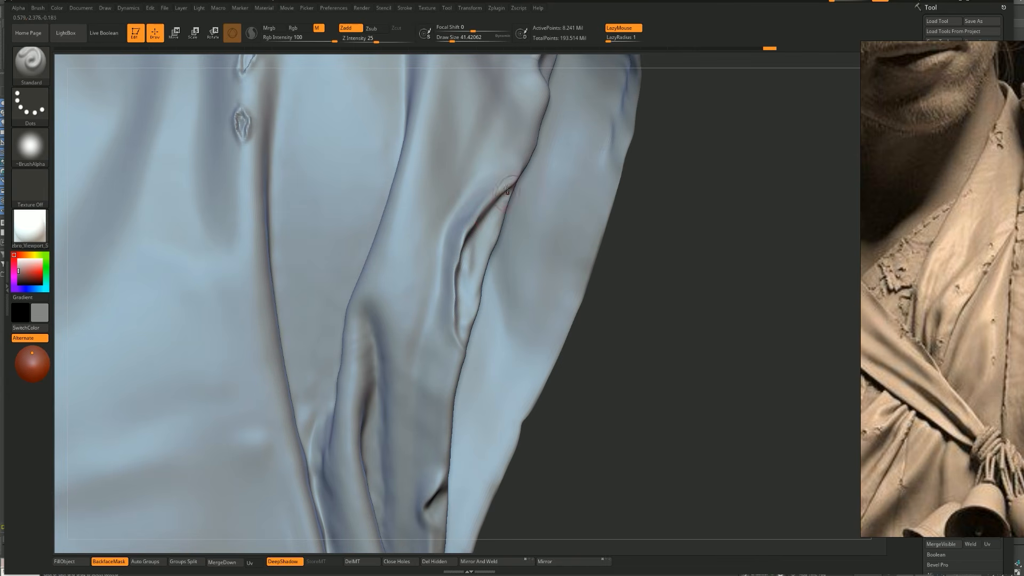
drag(731, 237, 602, 215)
mouse_move(529, 162)
mouse_down()
mouse_move(549, 140)
mouse_move(525, 170)
mouse_up()
drag(445, 257, 470, 215)
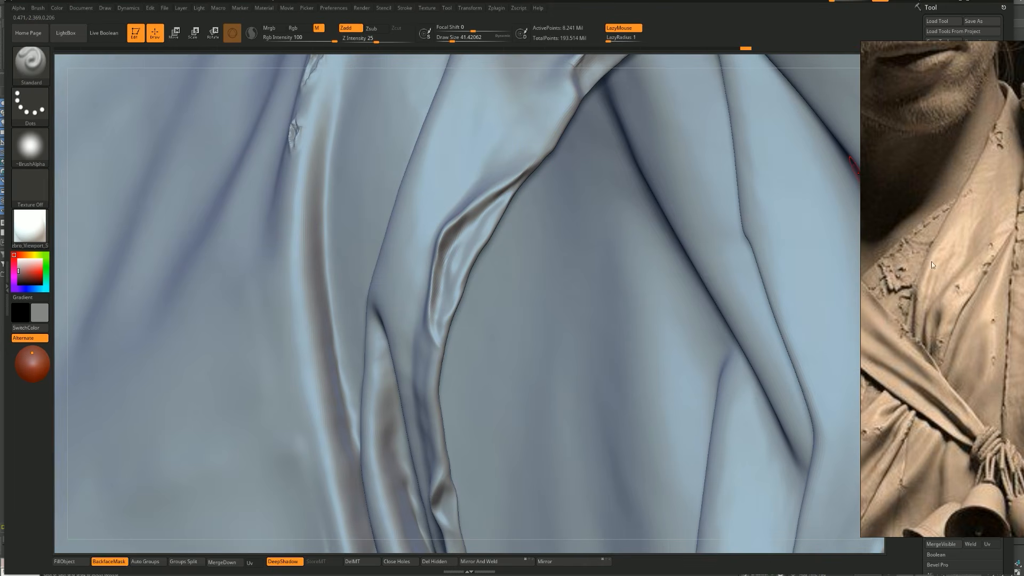
- Move the reference image out of the workspace and reduce the draw size to about 20 for the armhole fold
right_drag(931, 261, 1023, 261)
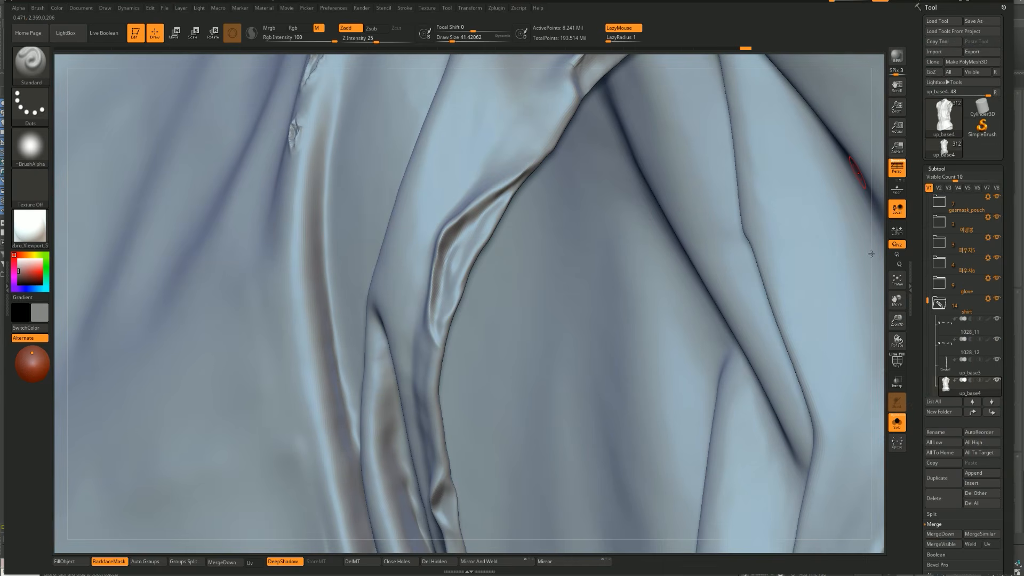
right_drag(874, 255, 546, 267)
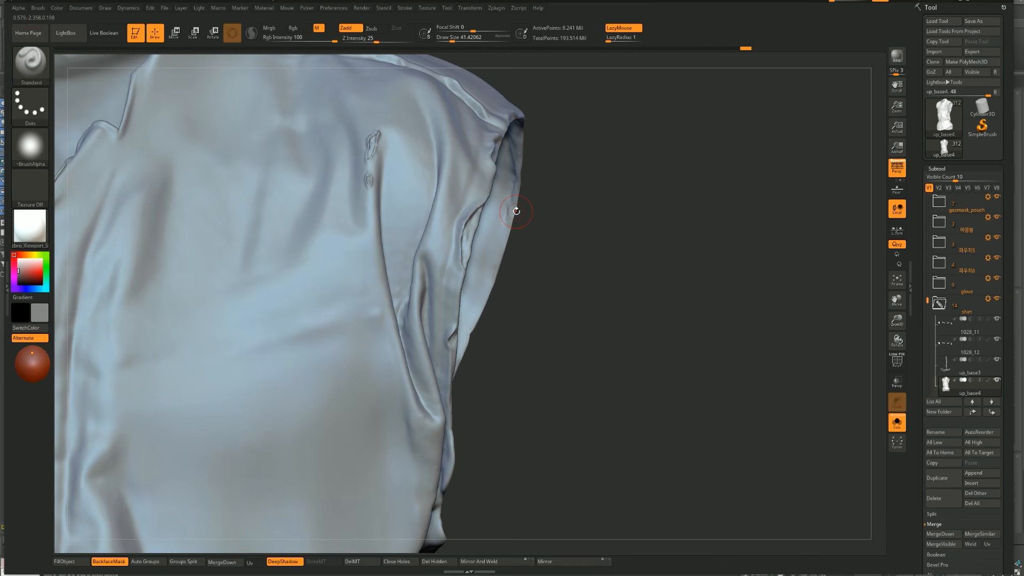
mouse_move(624, 263)
ctrl+right_down()
mouse_move(521, 238)
mouse_move(490, 208)
mouse_move(484, 216)
ctrl+right_up()
key(bracketleft)
key(bracketleft)
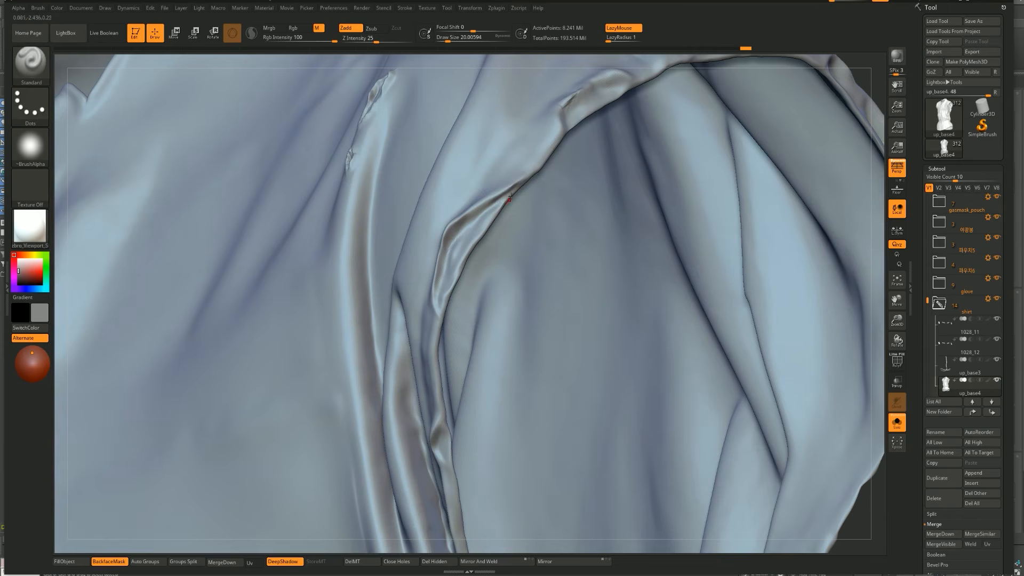
- Isolate the cloth patch inside the armhole fold with lasso selections, and invert the visibility to hide it
ctrl+shift+drag(516, 186, 481, 214)
ctrl+shift+click(103, 141)
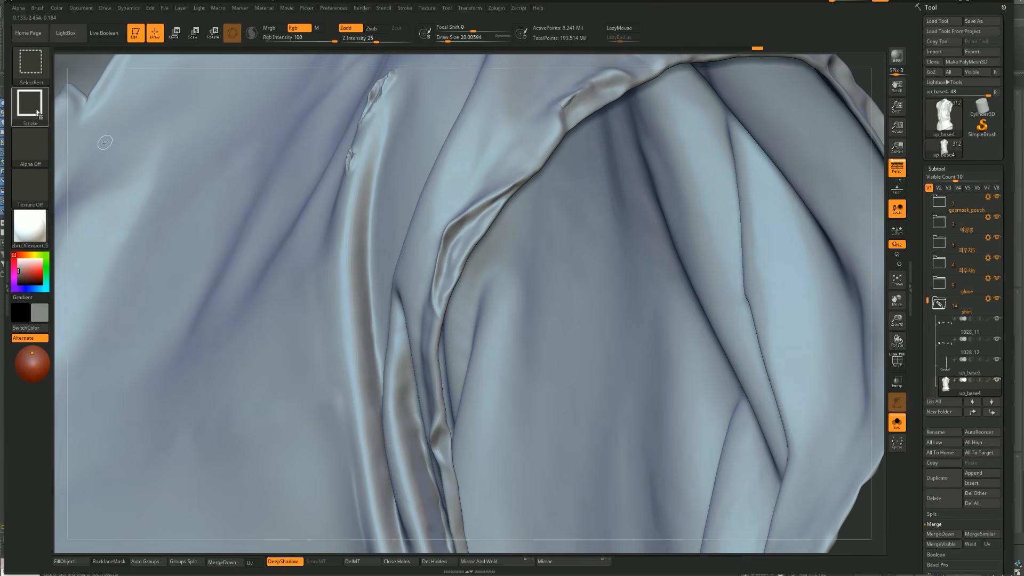
ctrl+shift+click(28, 106)
ctrl+shift+click(194, 111)
mouse_move(428, 193)
ctrl+shift+mouse_down()
mouse_move(525, 177)
mouse_move(475, 185)
mouse_move(433, 278)
mouse_move(448, 324)
ctrl+shift+mouse_up()
mouse_move(402, 235)
ctrl+alt+shift+mouse_down()
mouse_move(464, 196)
mouse_move(413, 353)
ctrl+alt+shift+mouse_up()
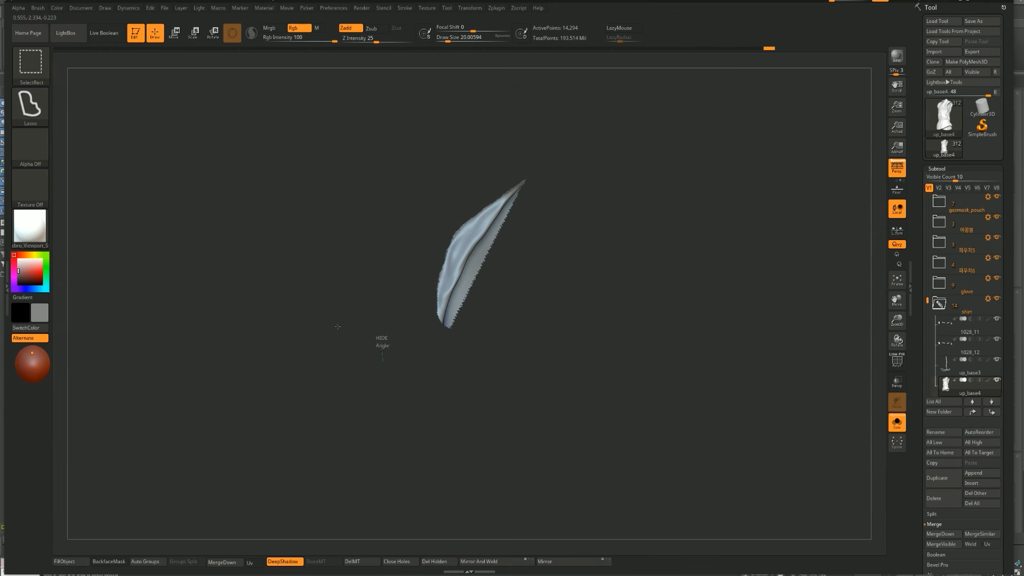
ctrl+shift+click(338, 326)
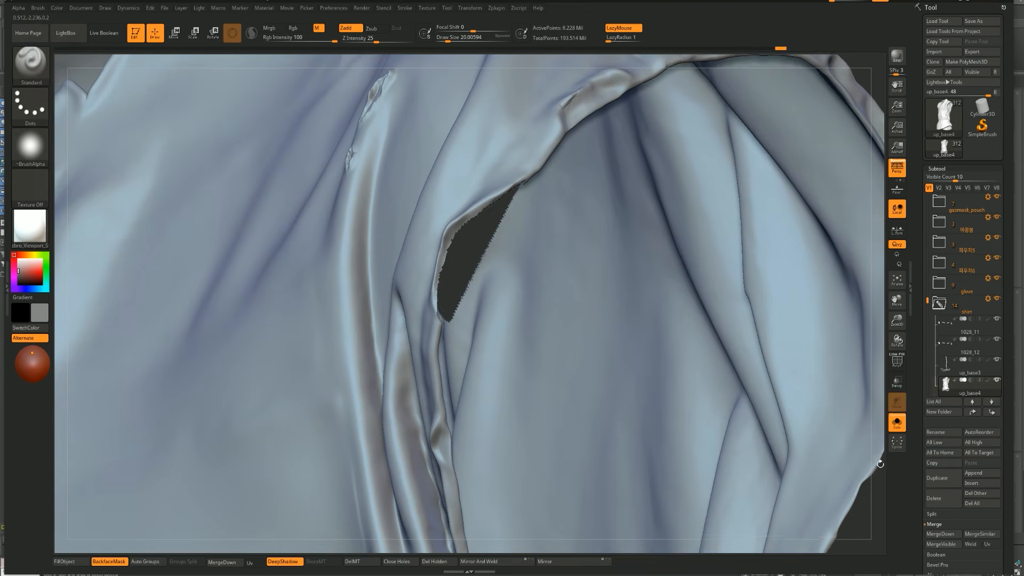
- Bring back only the fold patch, give it its own polygroup, and show the whole shirt with the polyframe on
drag(880, 464, 860, 445)
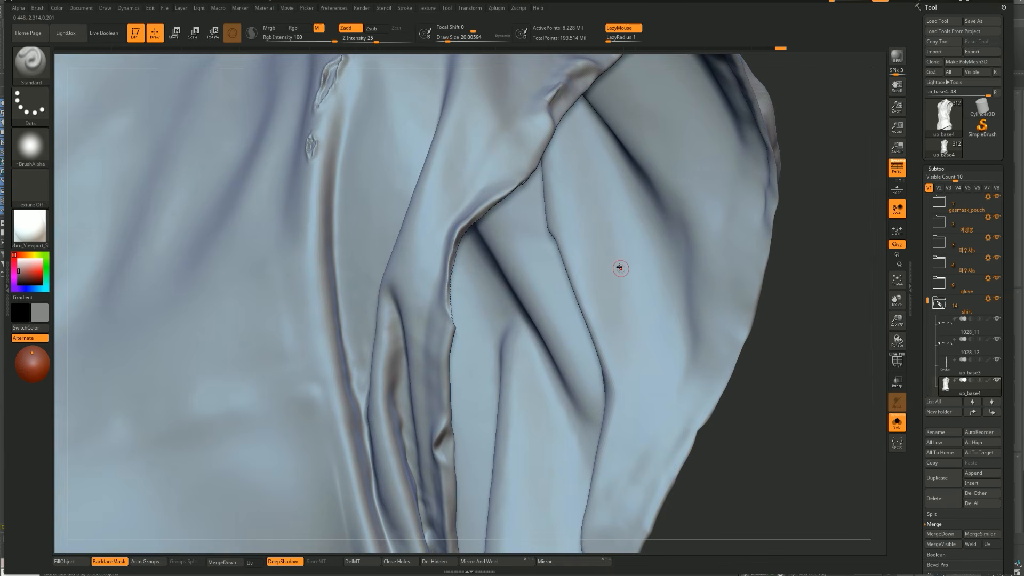
mouse_move(797, 387)
mouse_down()
mouse_move(813, 367)
mouse_move(792, 370)
mouse_up()
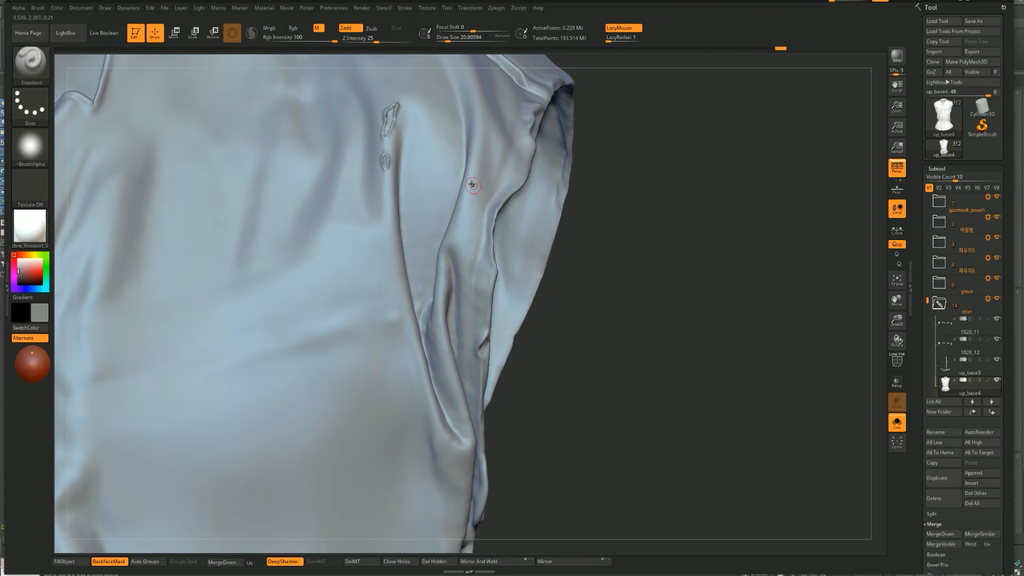
alt+drag(643, 264, 634, 296)
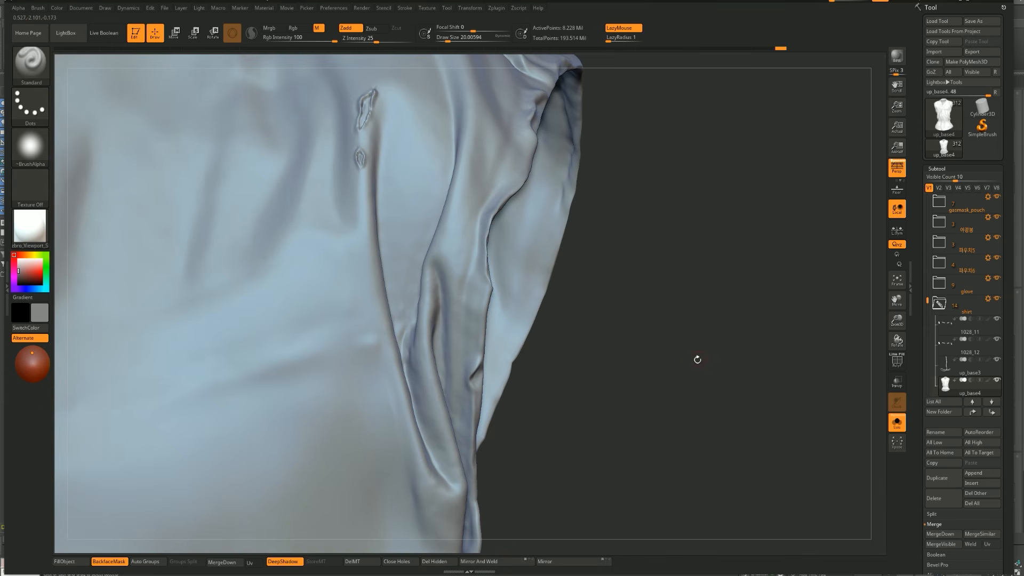
key(ctrl+shift)
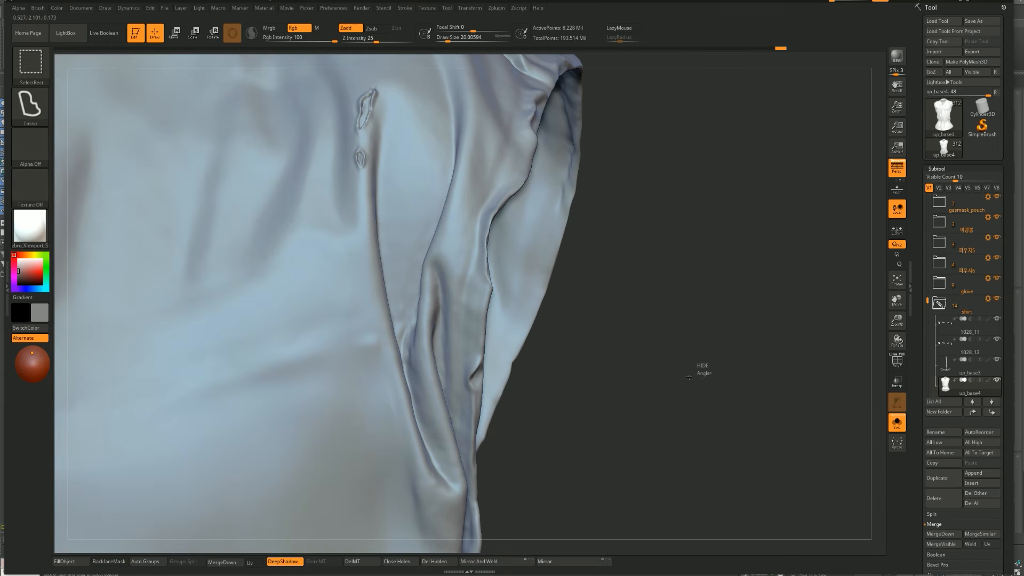
ctrl+shift+drag(690, 377, 686, 373)
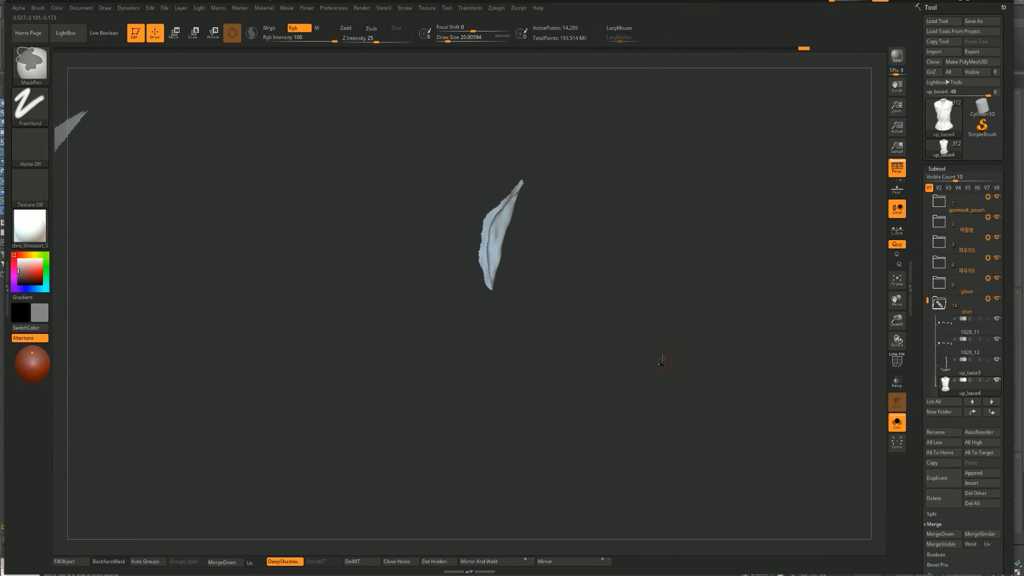
ctrl+shift+click(664, 359)
key(shift+f)
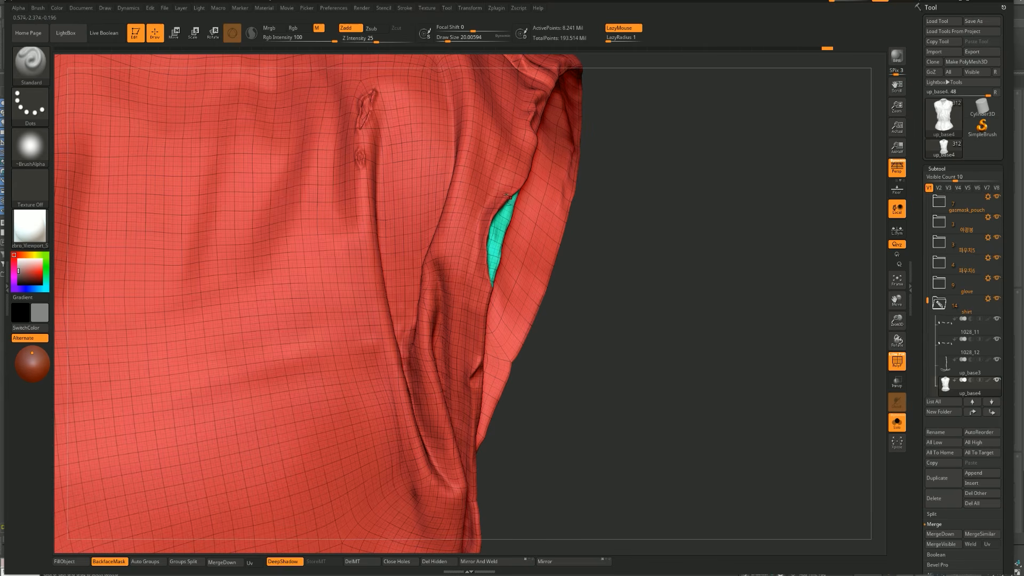
- Hide the polyframe and sculpt the cloth surface beside the shirt's armhole tear with the Standard brush
key(shift+f)
drag(607, 299, 587, 182)
alt+drag(618, 272, 670, 323)
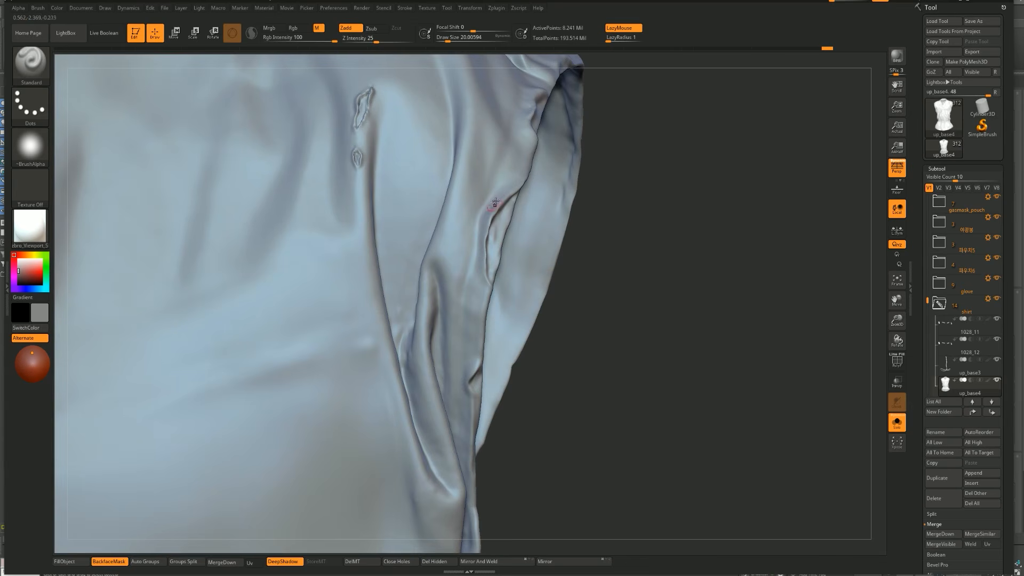
mouse_move(660, 310)
mouse_down()
mouse_move(656, 256)
mouse_move(679, 181)
mouse_move(688, 245)
mouse_move(653, 241)
mouse_up()
key(s)
drag(528, 201, 532, 202)
key(s)
drag(756, 309, 795, 274)
key(s)
click(507, 234)
mouse_move(512, 223)
mouse_down()
mouse_move(515, 238)
mouse_move(519, 209)
mouse_move(522, 217)
mouse_up()
- Deepen the torn fold's rim along the armhole edge with the Standard brush at a draw size of about 33 to 37
right_drag(648, 245, 533, 238)
key(s)
click(523, 221)
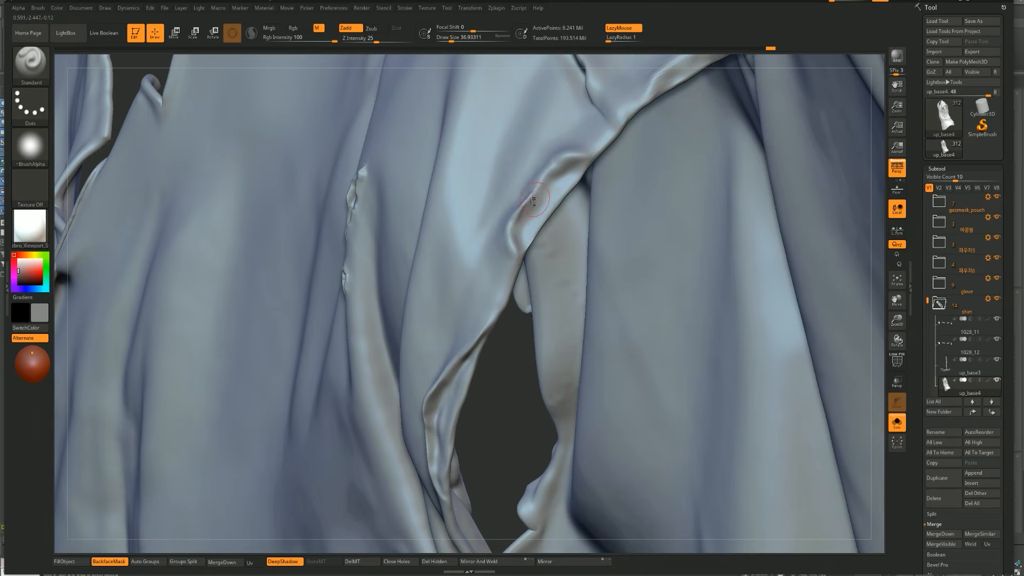
key(s)
click(520, 222)
drag(522, 215, 529, 204)
drag(518, 244, 530, 198)
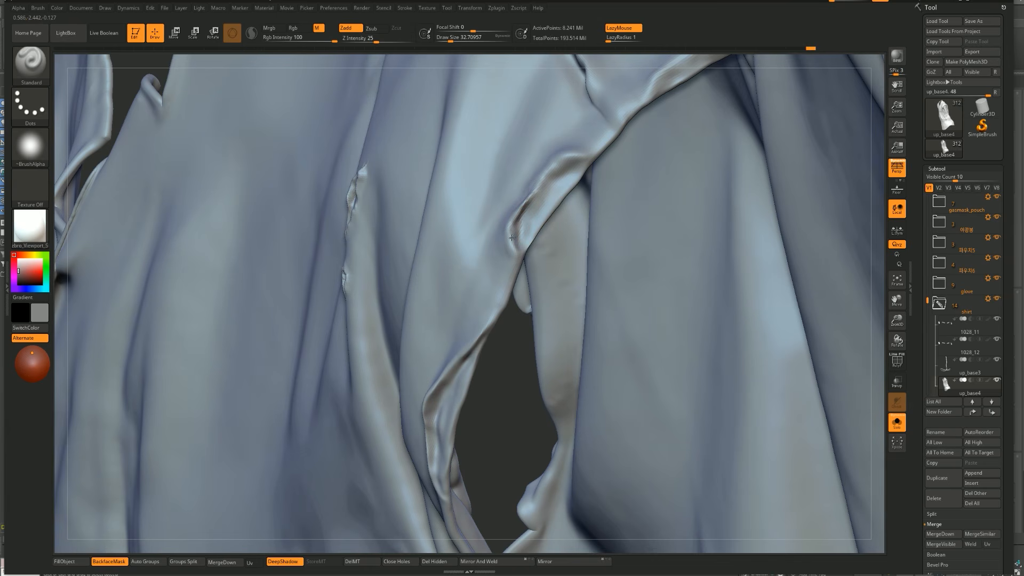
- Smooth the cloth just below the armhole tear and refine its lower crease, finishing at a draw size of about 56
key(bracketleft)
key(s)
click(524, 260)
mouse_move(512, 276)
shift+mouse_down()
mouse_move(516, 253)
mouse_move(495, 317)
shift+mouse_up()
mouse_move(515, 248)
mouse_down()
mouse_move(514, 228)
mouse_move(515, 242)
mouse_up()
key(s)
drag(878, 243, 976, 244)
key(s)
drag(513, 227, 518, 226)
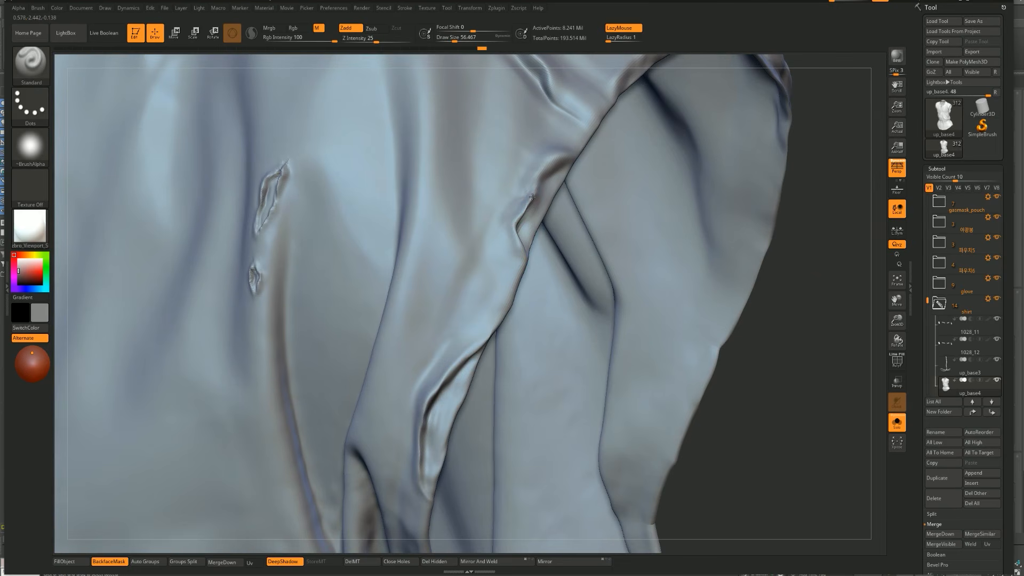
- Show the complete soldier, then select the vest's chest plate and isolate it
alt+drag(807, 304, 692, 226)
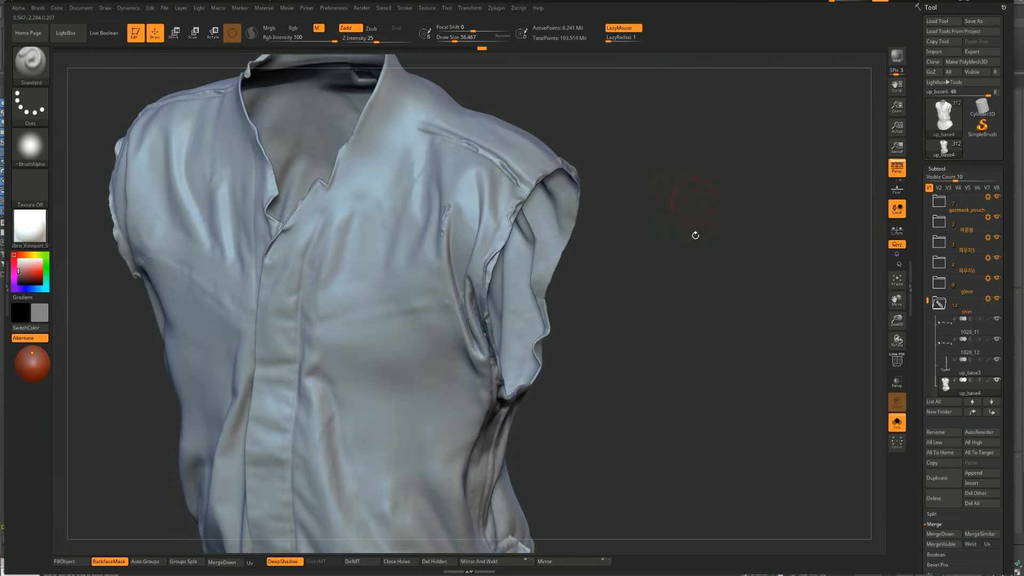
key(alt+q)
shift+drag(706, 261, 721, 255)
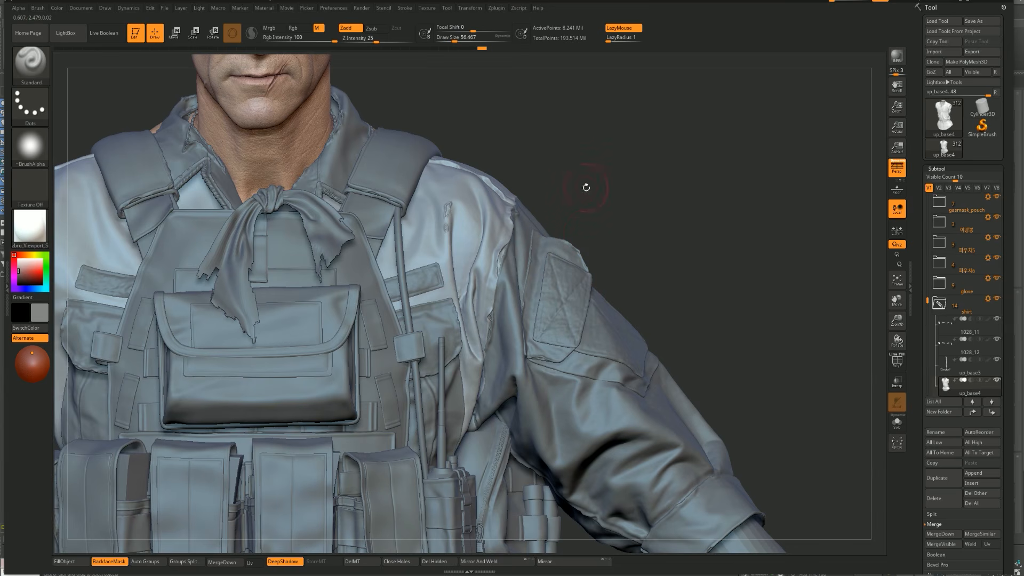
alt+drag(600, 190, 415, 258)
alt+click(420, 247)
key(alt+s)
mouse_move(482, 228)
alt+mouse_down()
mouse_move(585, 290)
mouse_move(571, 251)
mouse_move(560, 251)
mouse_move(560, 267)
mouse_move(489, 235)
mouse_move(532, 421)
mouse_move(558, 322)
mouse_move(573, 321)
mouse_move(575, 408)
alt+mouse_up()
- Paint a long mask strip along the chest plate's side edge with MaskPen and subdivide the plate's geometry
key(ctrl)
key(s)
mouse_move(500, 261)
mouse_down()
mouse_move(484, 236)
mouse_move(530, 238)
mouse_move(495, 217)
mouse_move(499, 286)
mouse_move(557, 455)
mouse_up()
key(ctrl)
key(s)
key(ctrl+d)
key(s)
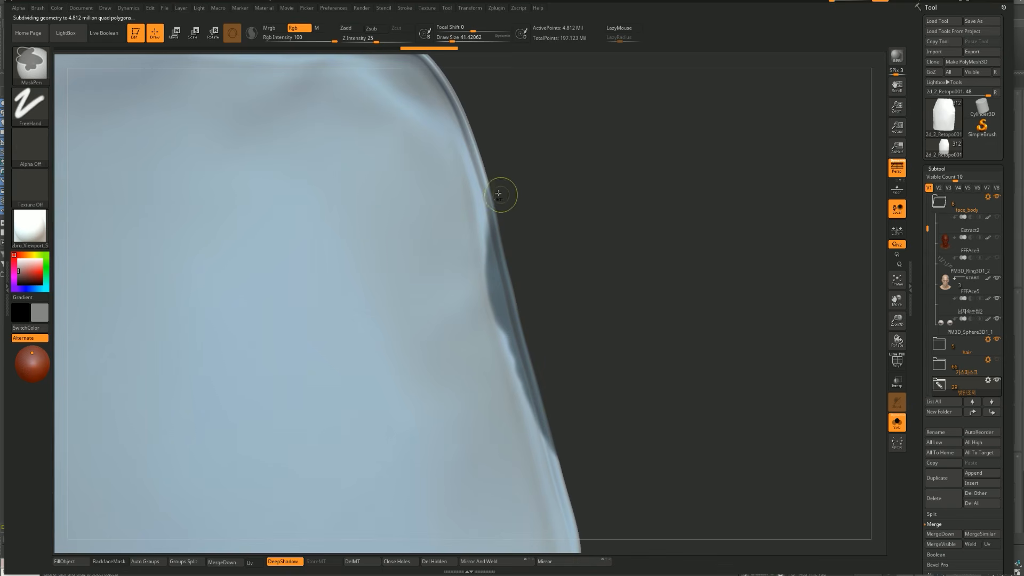
- Reshape the mask strip's inner border into an irregular tear outline at a draw size of 28.75
ctrl+alt+click(496, 254)
ctrl+alt+click(496, 254)
key(s)
drag(507, 204, 504, 204)
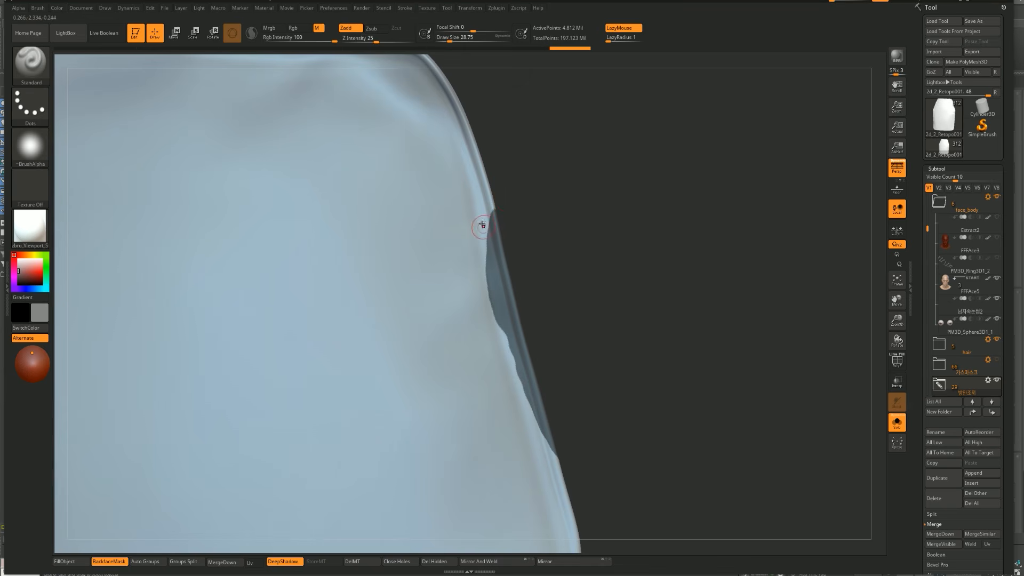
ctrl+alt+drag(482, 230, 479, 259)
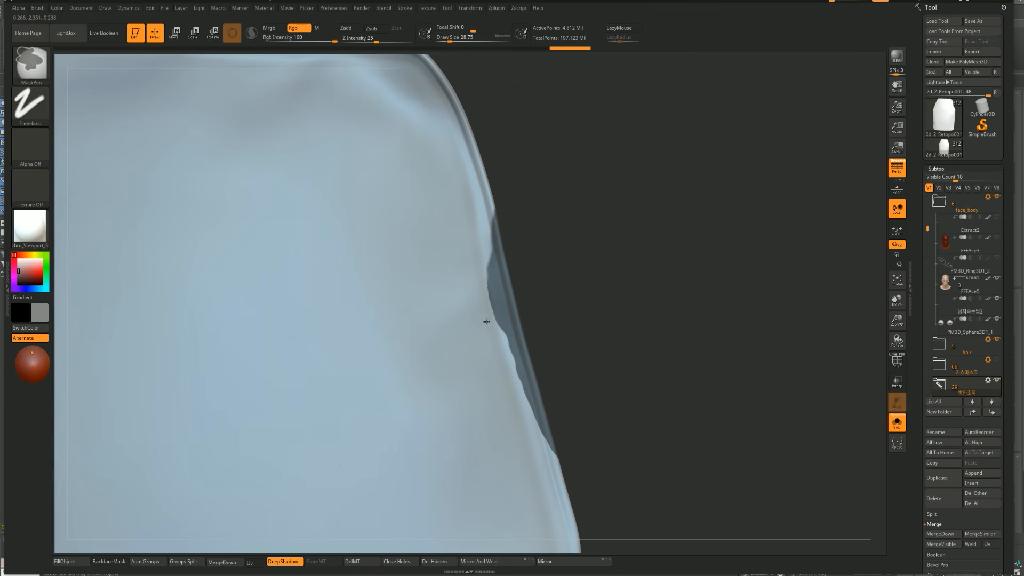
ctrl+alt+click(511, 334)
ctrl+click(507, 321)
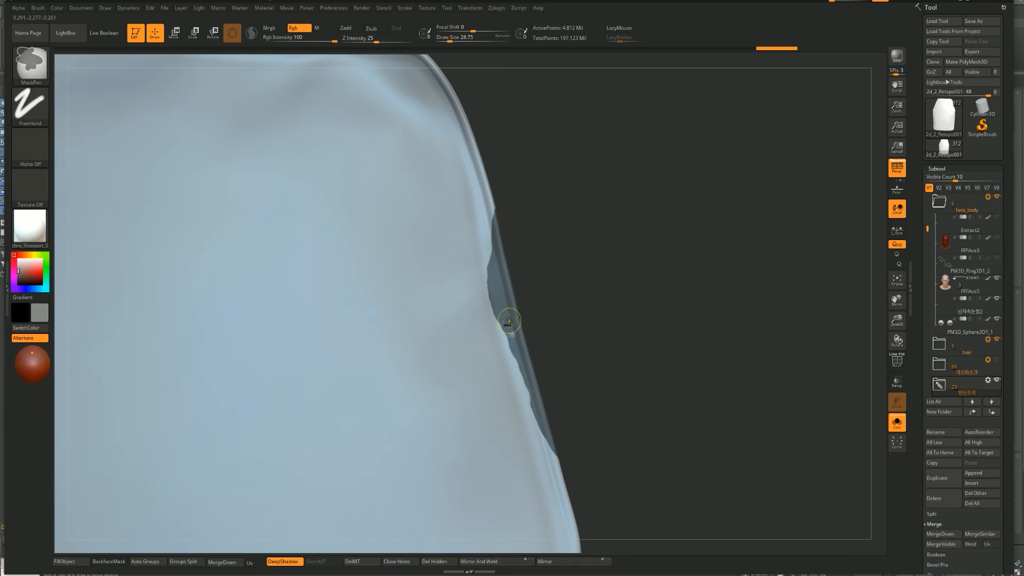
ctrl+click(511, 329)
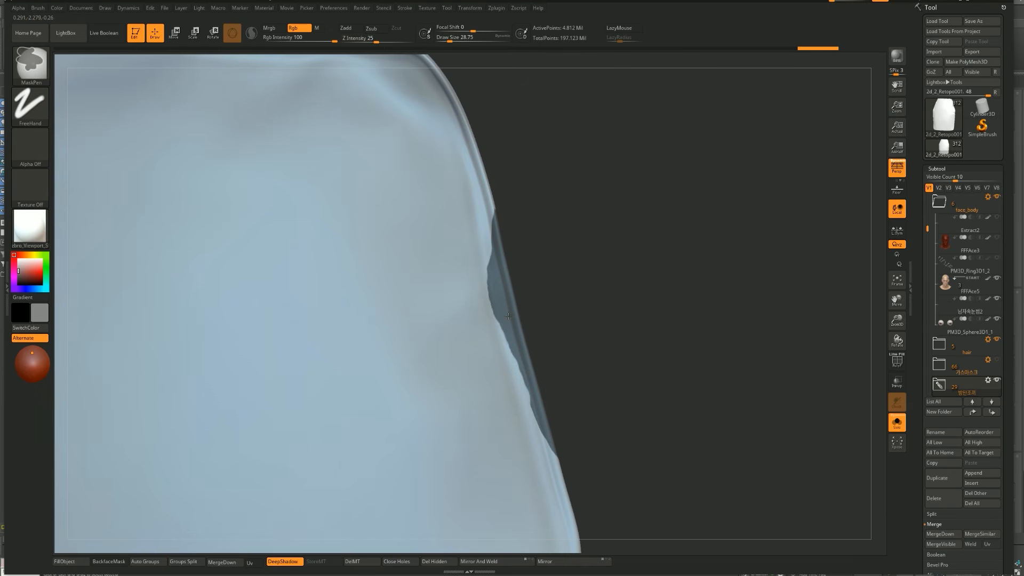
ctrl+click(510, 319)
- Invert the mask to leave only the tear strip editable, and check the strip by isolating it briefly
mouse_move(564, 308)
mouse_down()
mouse_move(403, 316)
mouse_move(480, 320)
mouse_up()
ctrl+click(670, 299)
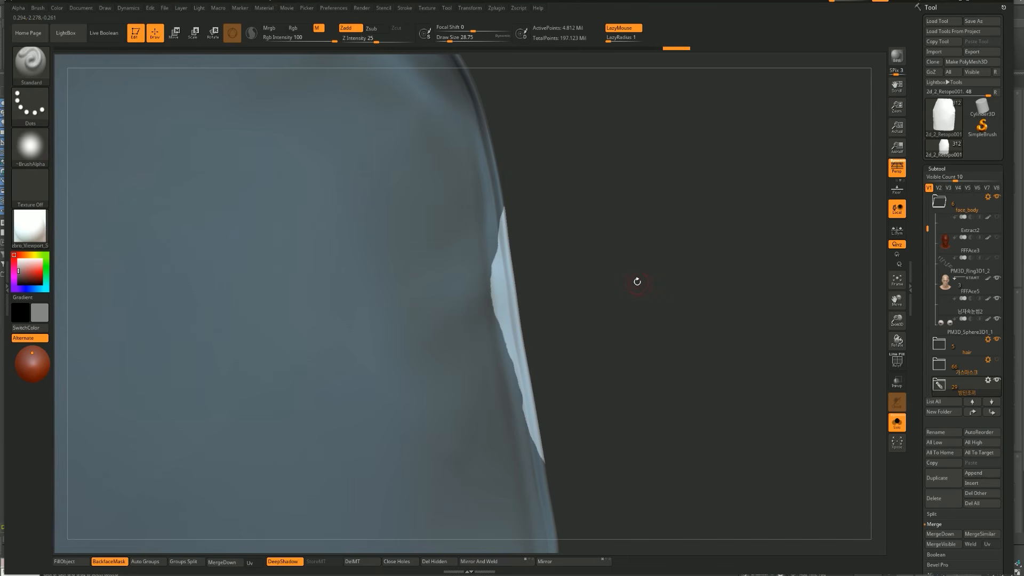
ctrl+click(637, 326)
key(ctrl+z)
ctrl+shift+click(502, 282)
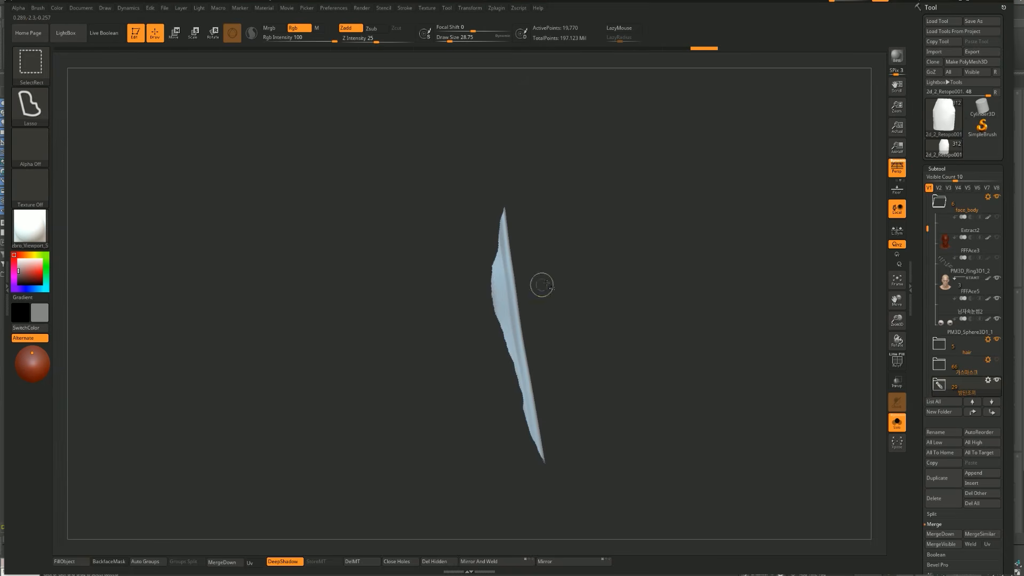
ctrl+click(568, 285)
ctrl+shift+click(569, 285)
ctrl+click(568, 285)
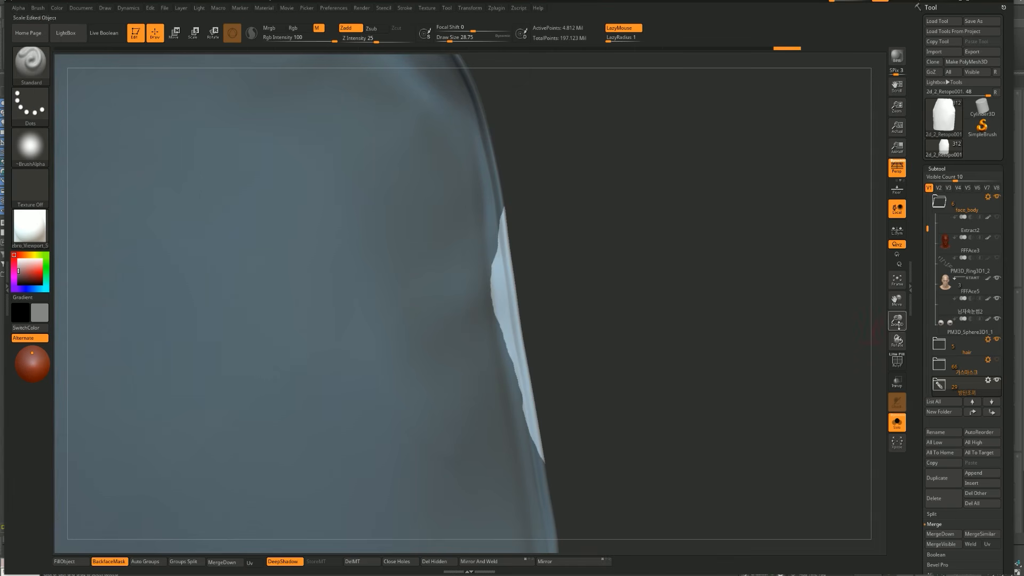
- Sink the unmasked strip with an Inflate deformation of -0.1, and invert the mask to protect it
scroll(925, 224, down, 10)
scroll(929, 213, down, 5)
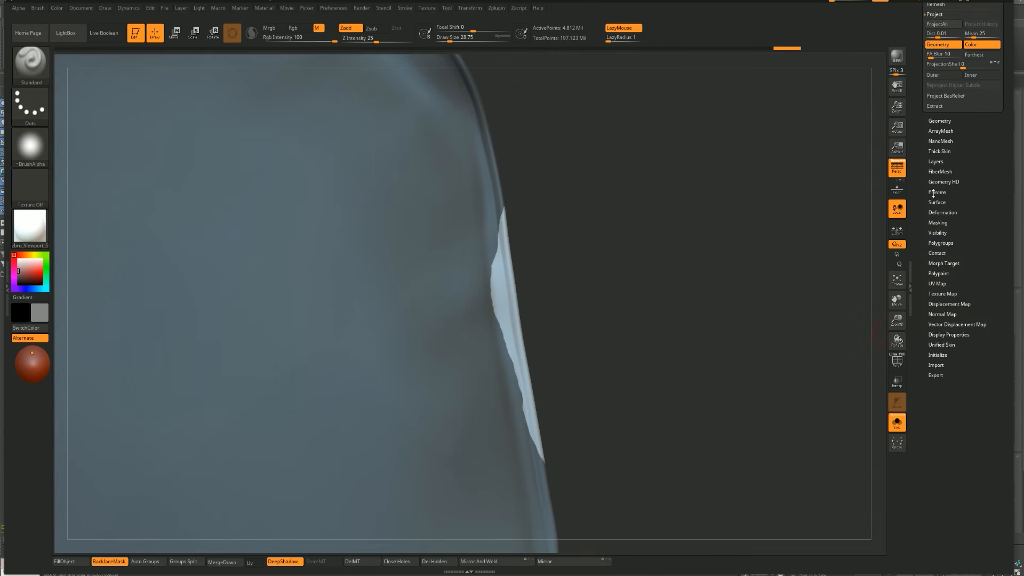
click(941, 213)
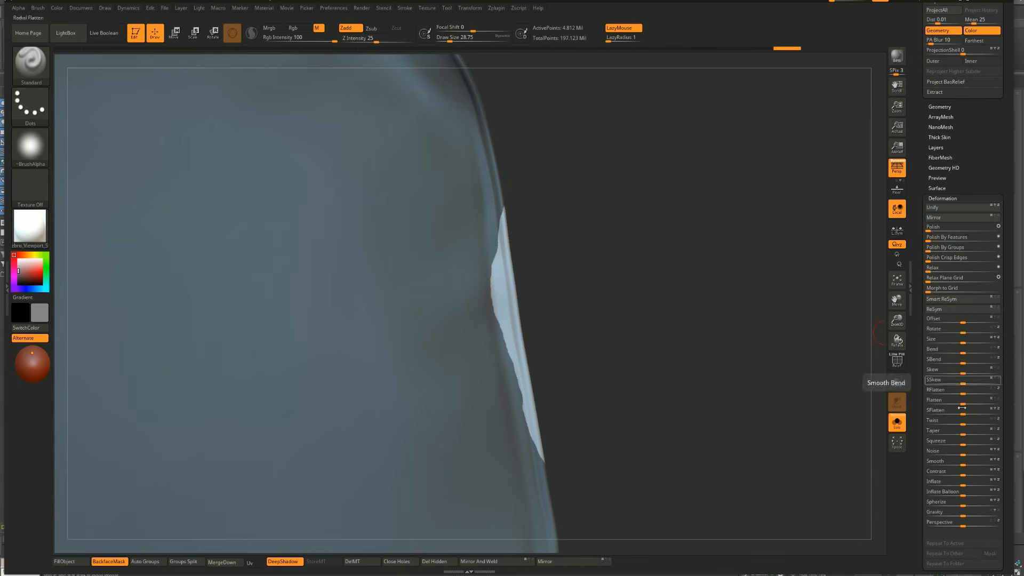
click(959, 484)
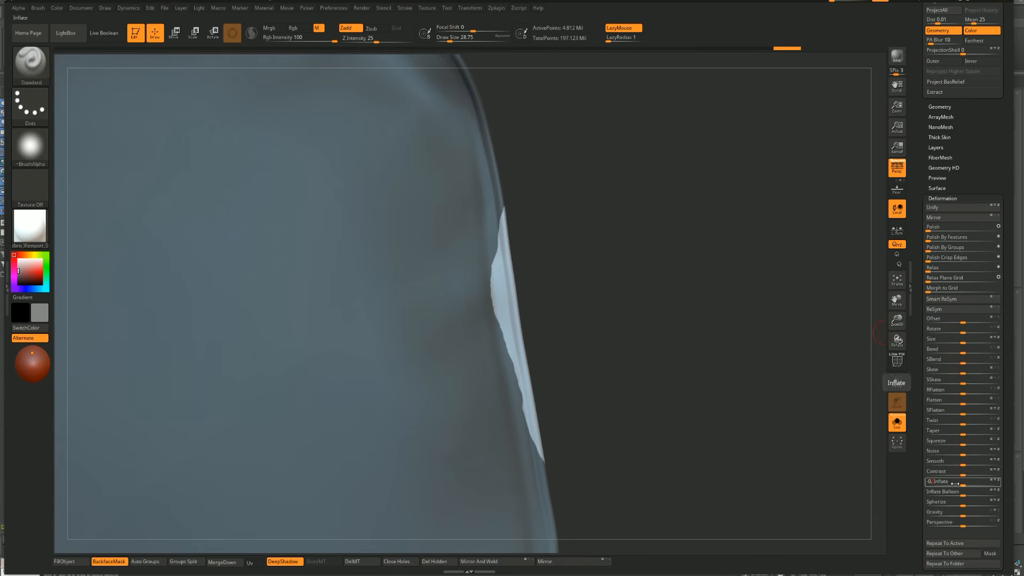
key(Return)
key(ctrl+z)
click(957, 480)
text(-0.1)
key(Return)
mouse_move(594, 334)
mouse_down()
mouse_move(609, 353)
mouse_move(622, 348)
mouse_up()
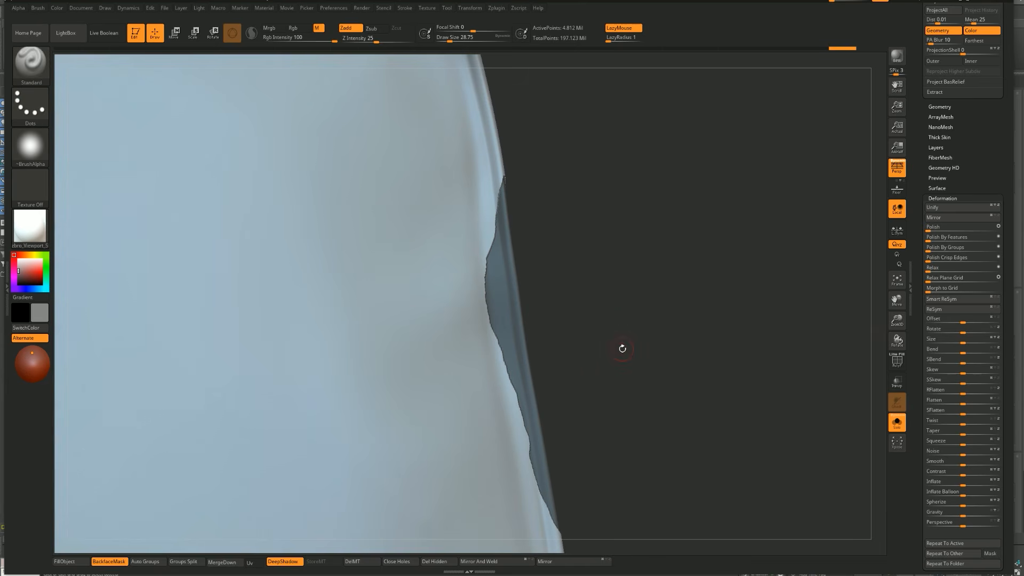
- Sculpt the plate's fabric along the masked strip, on the face and edge side, with the Standard brush at a draw size of about 56
drag(566, 216, 550, 213)
key(s)
mouse_move(489, 192)
mouse_down()
mouse_move(512, 185)
mouse_move(490, 242)
mouse_up()
key(s)
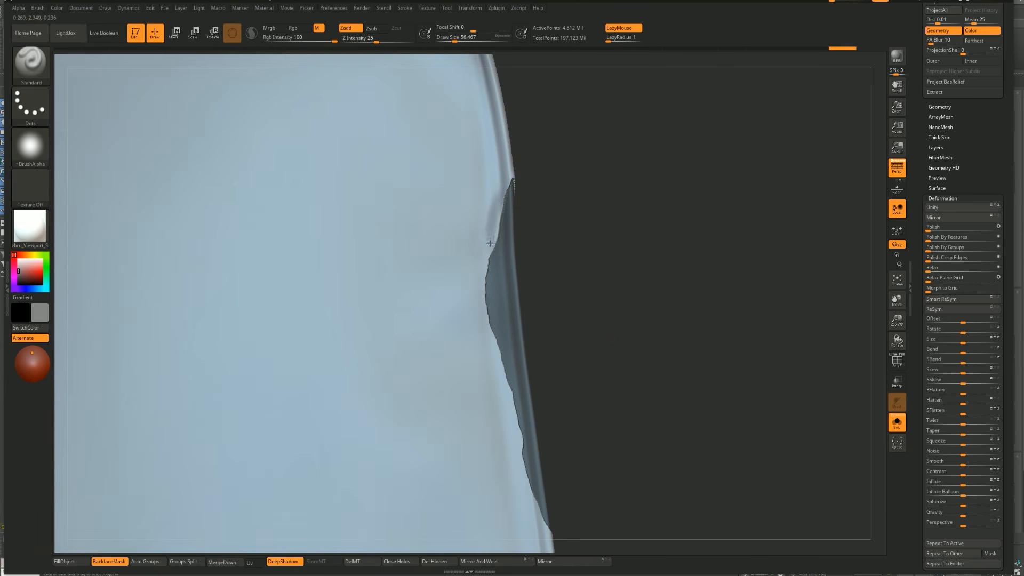
mouse_move(487, 318)
mouse_down()
mouse_move(549, 533)
mouse_move(594, 436)
mouse_move(511, 368)
mouse_up()
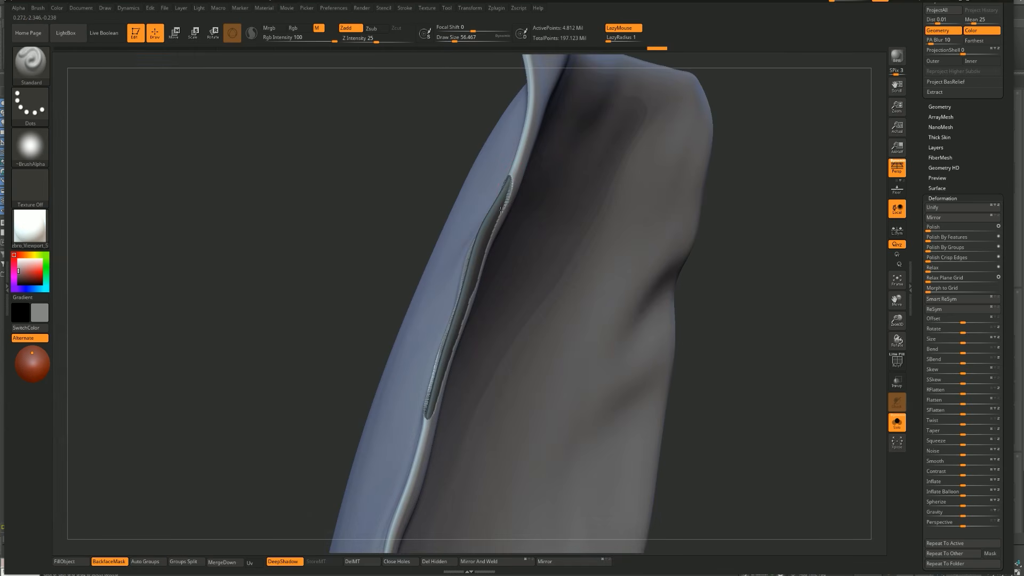
drag(485, 245, 485, 252)
drag(392, 293, 319, 275)
drag(483, 248, 358, 407)
mouse_move(270, 384)
mouse_down()
mouse_move(413, 315)
mouse_move(554, 278)
mouse_up()
- Shape the tear's upper end with the Standard brush and smooth its lower corner
drag(547, 377, 575, 418)
alt+drag(608, 371, 563, 309)
key(s)
drag(460, 189, 465, 188)
key(s)
drag(448, 145, 456, 145)
key(shift)
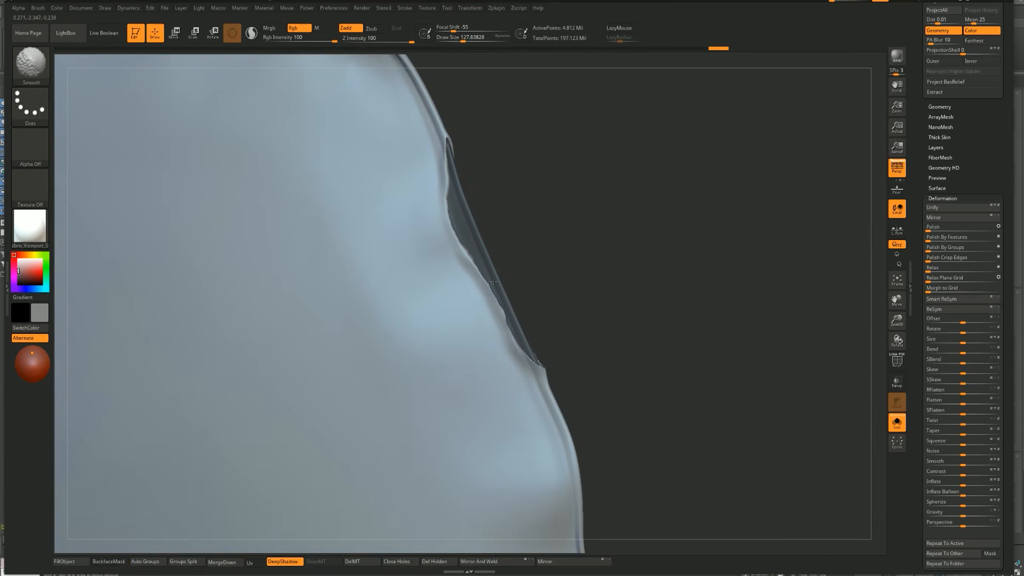
shift+drag(535, 352, 548, 375)
- Swell the tear's lower corner with the Inflat brush at a draw size of about 31
key(s)
drag(497, 270, 493, 270)
key(shift)
key(s)
drag(451, 216, 445, 216)
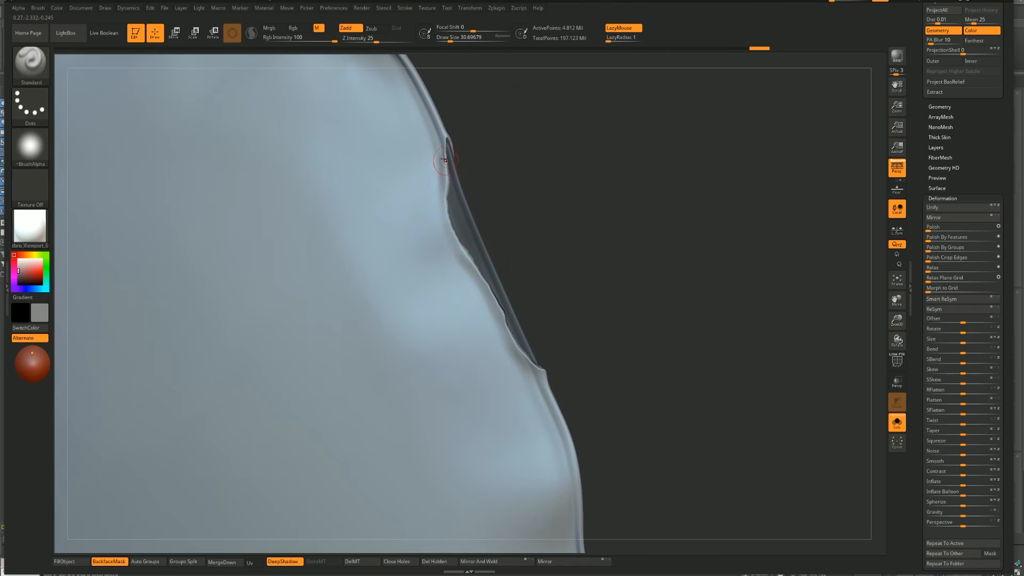
key(b)
key(i)
key(n)
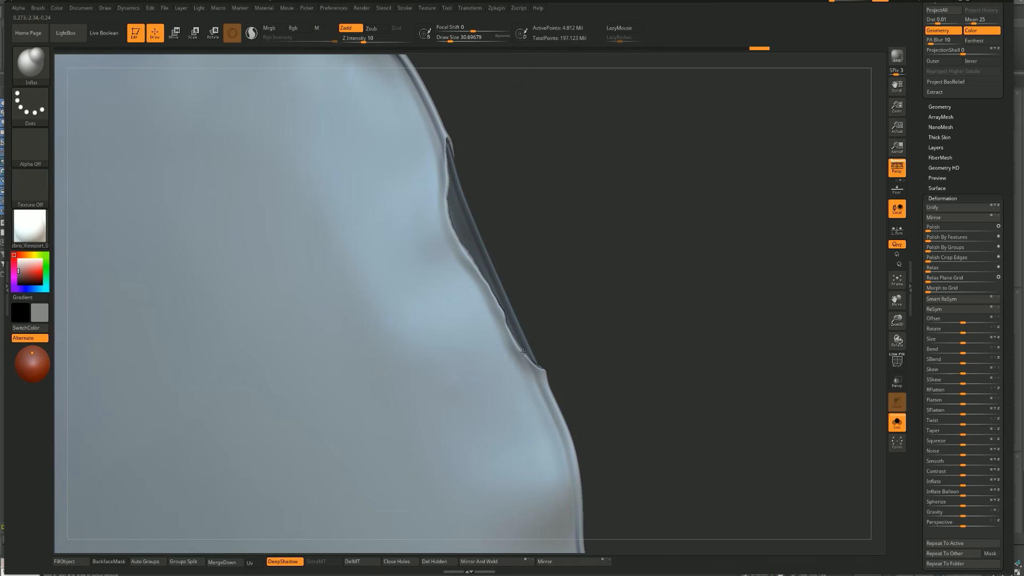
drag(543, 370, 545, 374)
drag(555, 256, 546, 233)
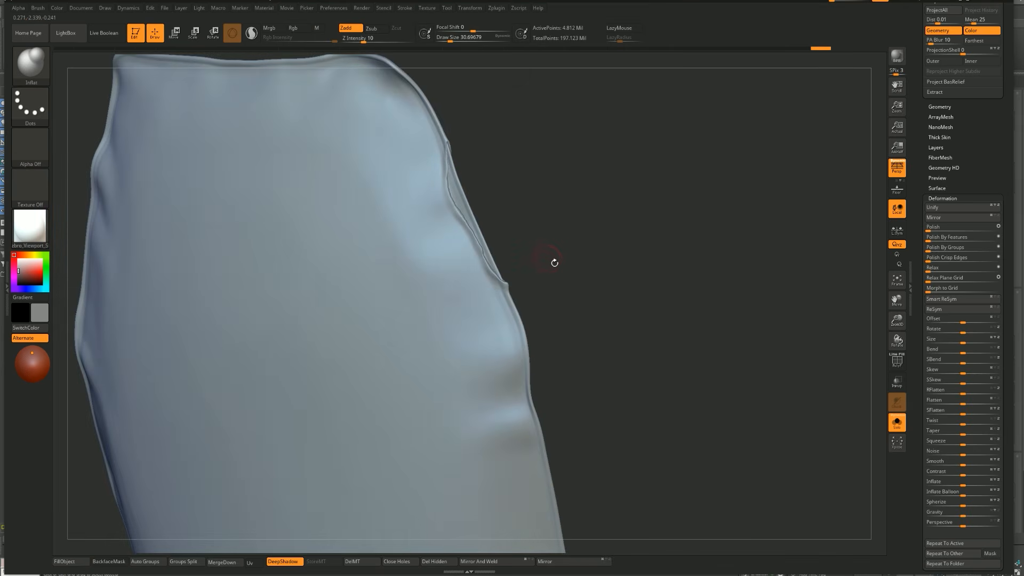
- Compare the torn plate with the full character, then isolate the plate and mask everything except the sunken strip
key(alt+s)
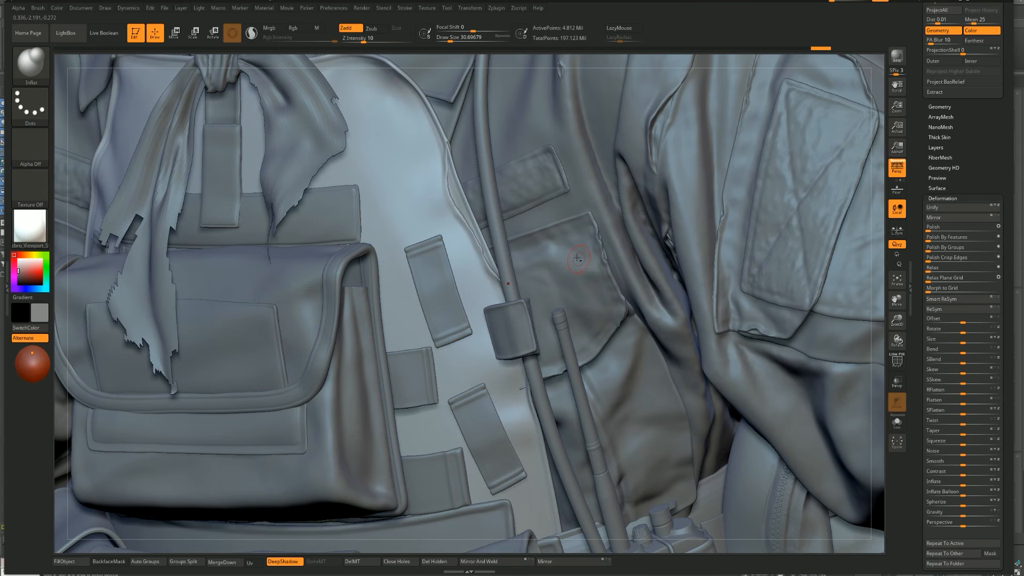
key(alt+s)
alt+drag(575, 257, 621, 291)
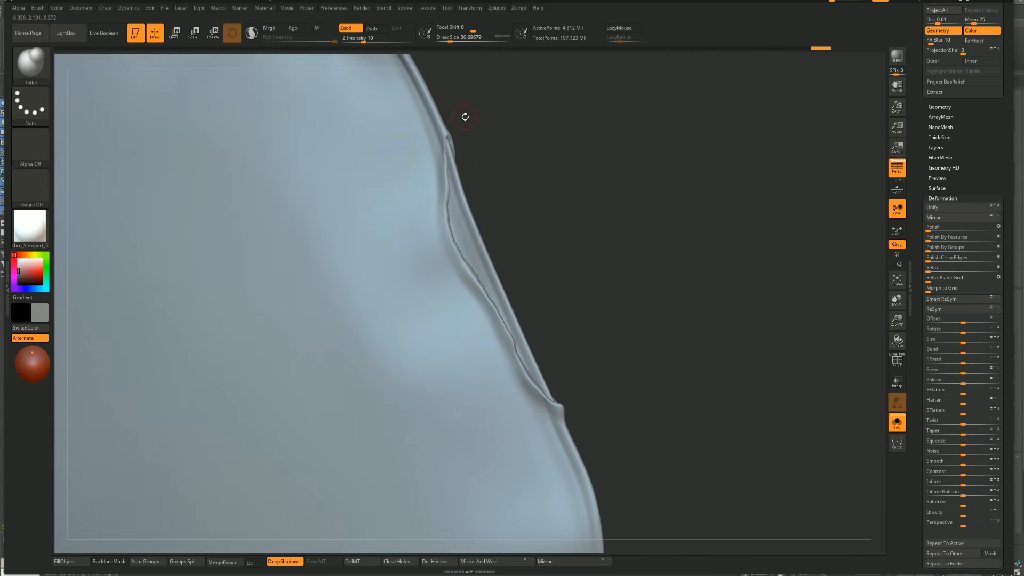
ctrl+shift+click(415, 209)
ctrl+click(509, 221)
key([)
key([)
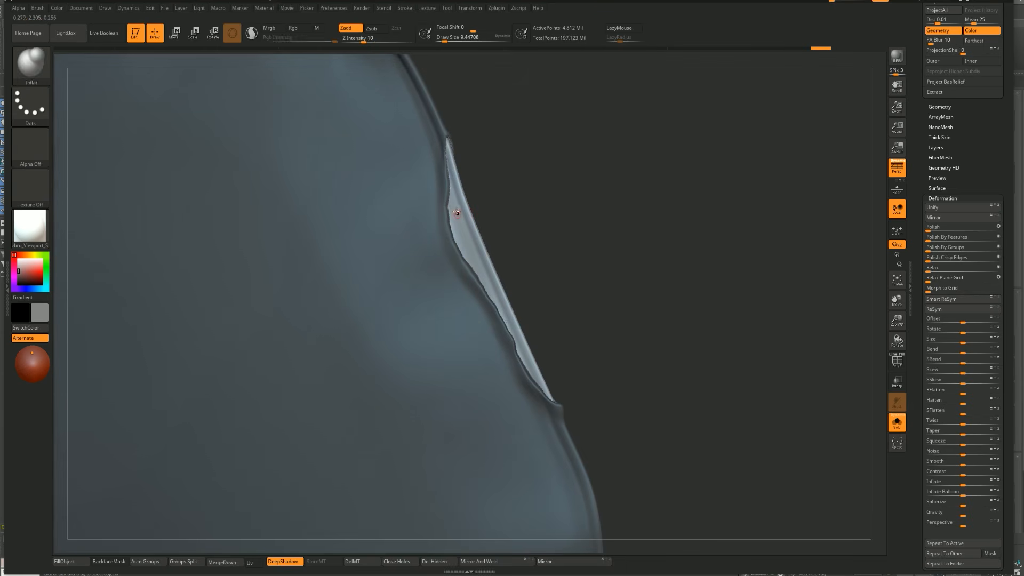
- Switch to the Standard brush with its material channel off and sculpt fine threads inside the strip at a draw size of about 12
key(b)
key(s)
key(t)
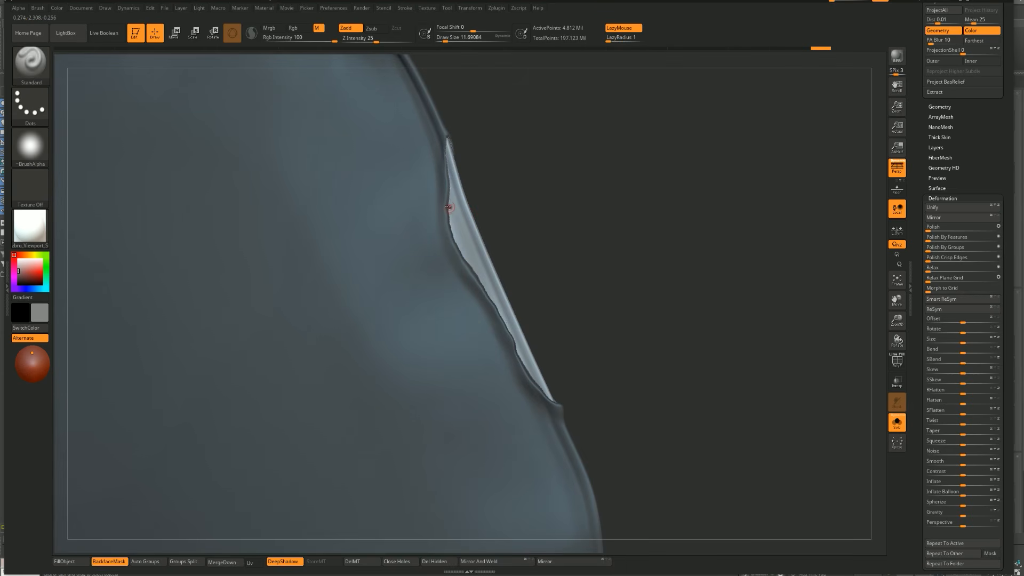
click(318, 30)
drag(449, 221, 465, 258)
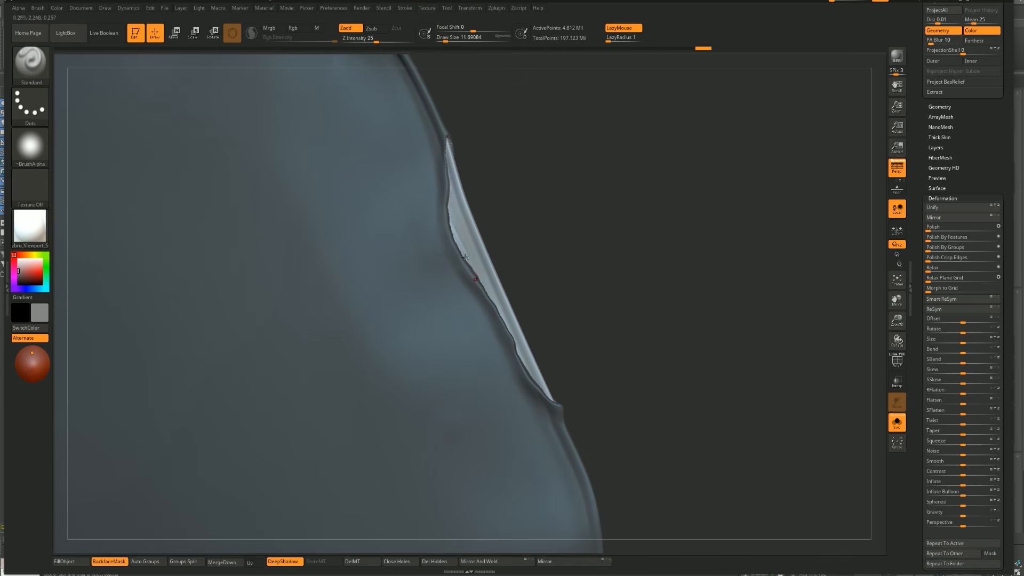
- Draw long frayed fibre lines down the full length of the exposed strip at a draw size of about 17
key(s)
click(455, 192)
drag(445, 166, 441, 159)
key(s)
mouse_move(453, 194)
mouse_down()
mouse_move(450, 181)
mouse_move(525, 353)
mouse_up()
drag(452, 207, 472, 252)
drag(452, 194, 544, 396)
alt+drag(555, 327, 540, 224)
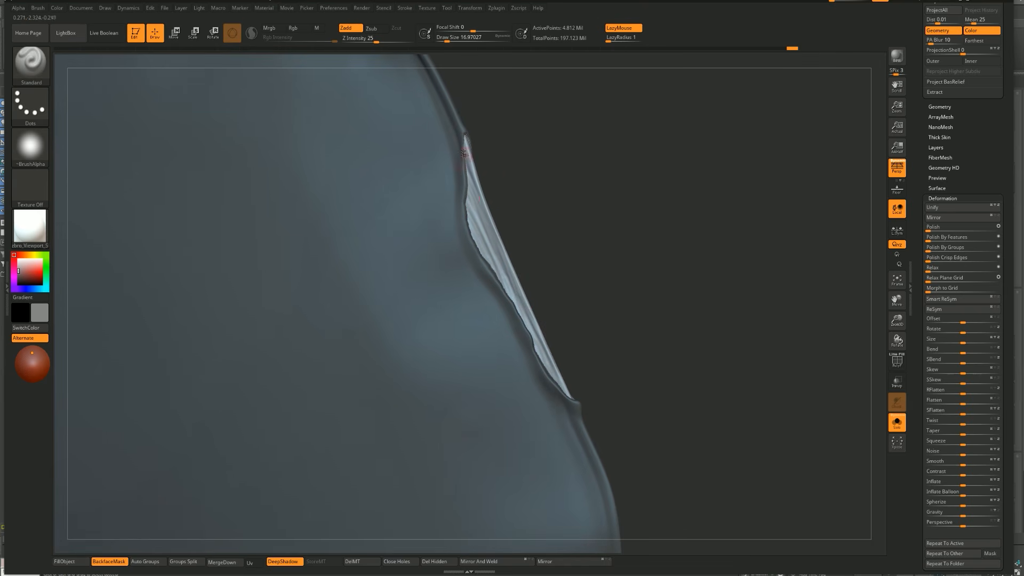
- Clear the mask, check the frayed edge against the whole character, and isolate the chest plate again
alt+drag(518, 184, 491, 146)
ctrl+shift+click(533, 185)
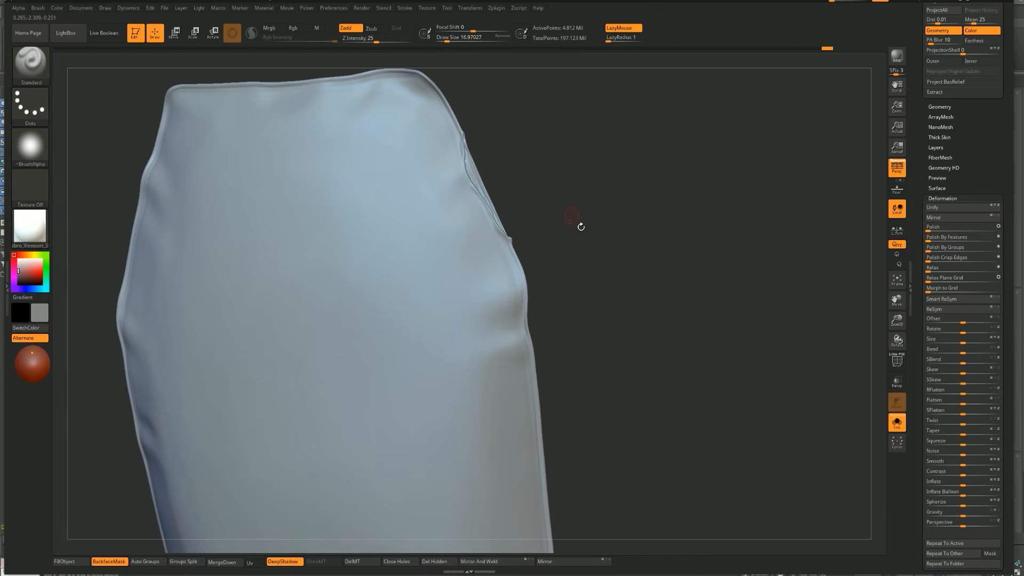
key(alt+s)
shift+drag(846, 85, 809, 108)
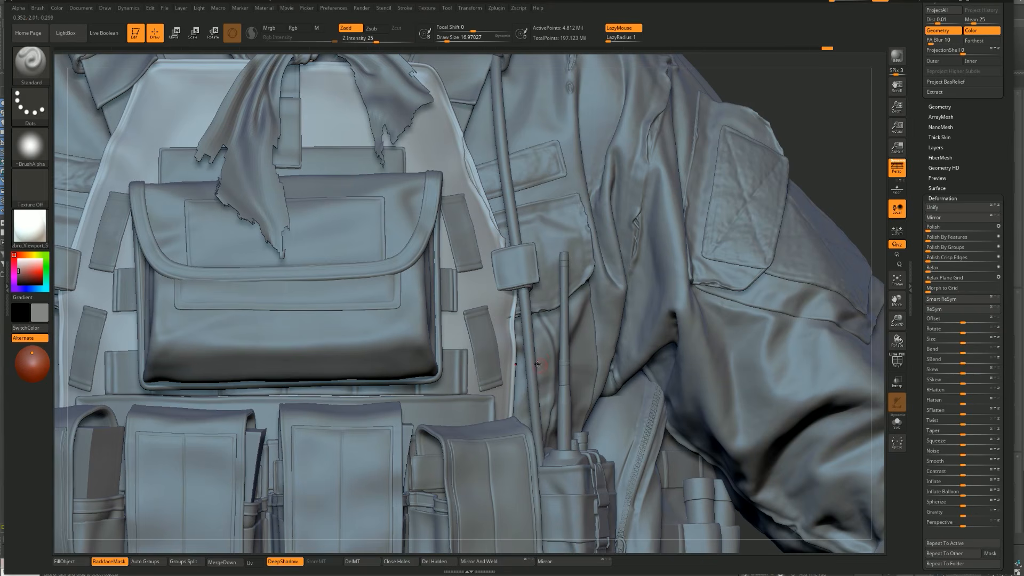
key(alt+s)
mouse_move(576, 215)
alt+mouse_down()
mouse_move(523, 221)
mouse_move(512, 241)
alt+mouse_up()
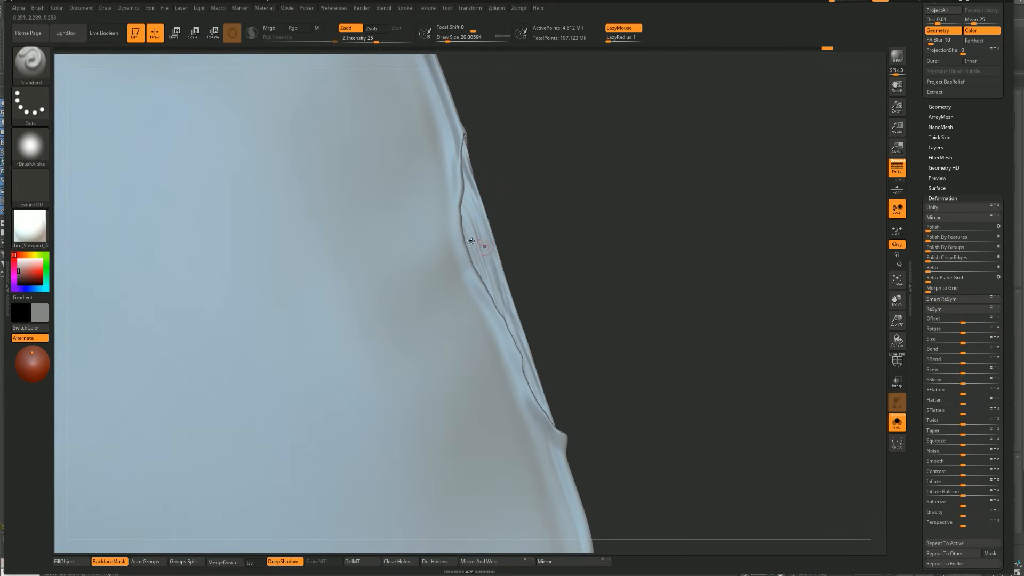
- Refine the tear's lower rim and corner at a draw size of about 16 to 20, and bring back the whole character
key(s)
drag(462, 195, 459, 182)
key(ctrl+z)
mouse_move(527, 346)
mouse_down()
mouse_move(508, 343)
mouse_move(519, 367)
mouse_up()
mouse_move(519, 365)
mouse_down()
mouse_move(510, 338)
mouse_move(519, 378)
mouse_up()
key(s)
drag(564, 438, 549, 426)
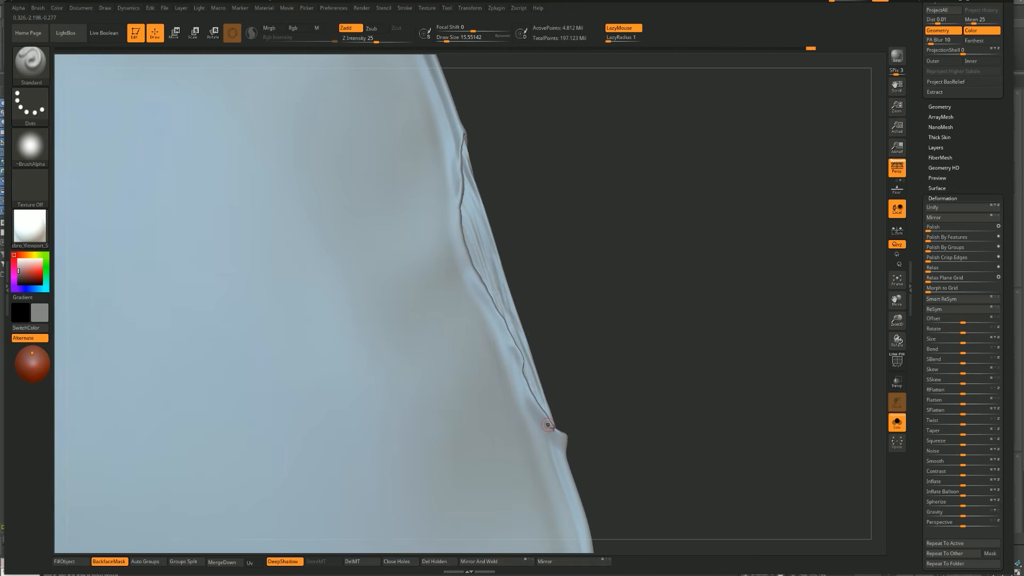
alt+drag(613, 417, 608, 328)
key(alt+s)
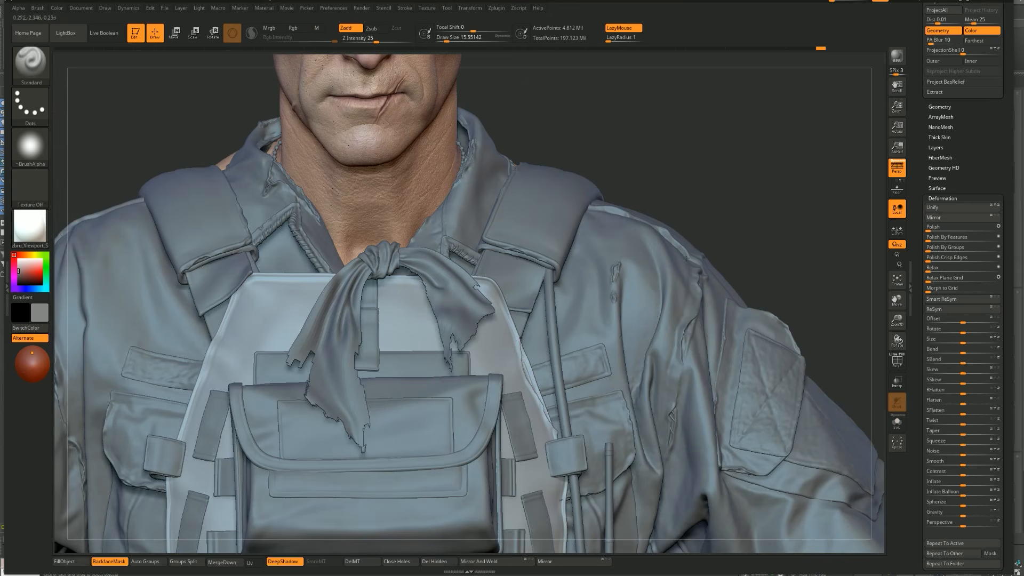
alt+drag(707, 199, 652, 235)
alt+drag(674, 192, 683, 98)
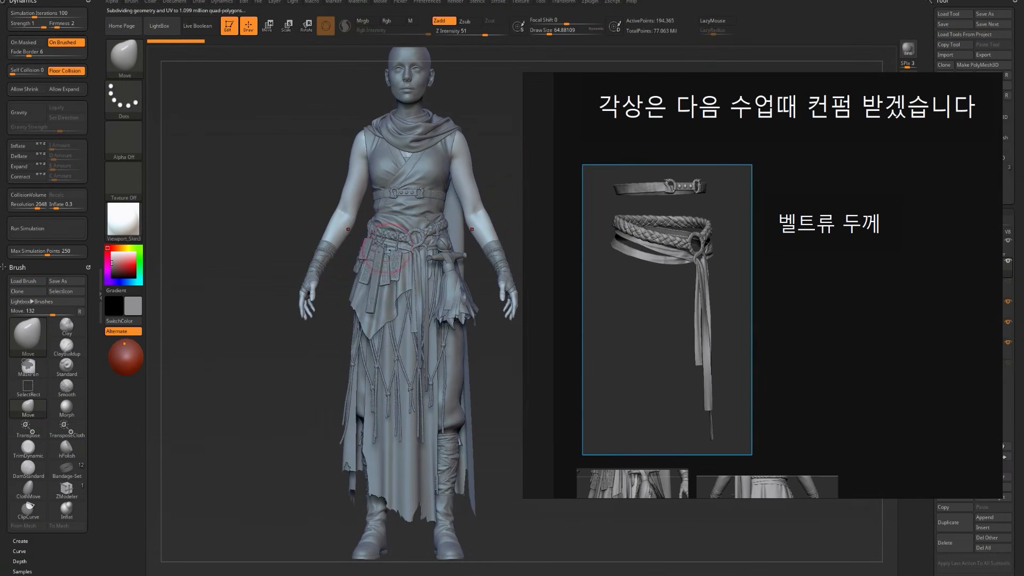
- Select the cloth sash tied around the female character's waist and isolate it from the other parts
alt+click(397, 249)
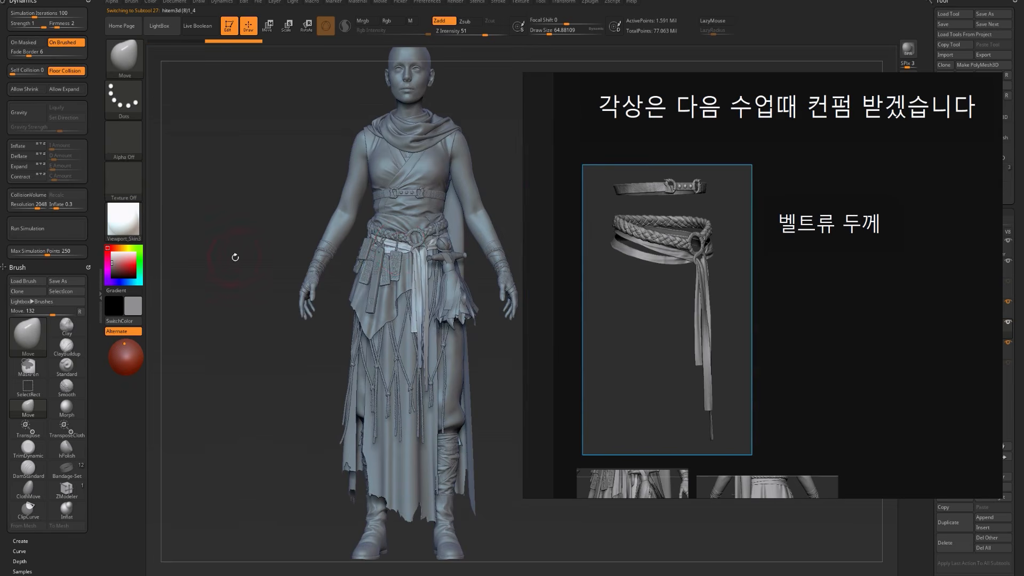
key(shift+s)
alt+drag(232, 251, 194, 283)
drag(282, 265, 251, 350)
scroll(708, 299, down, 5)
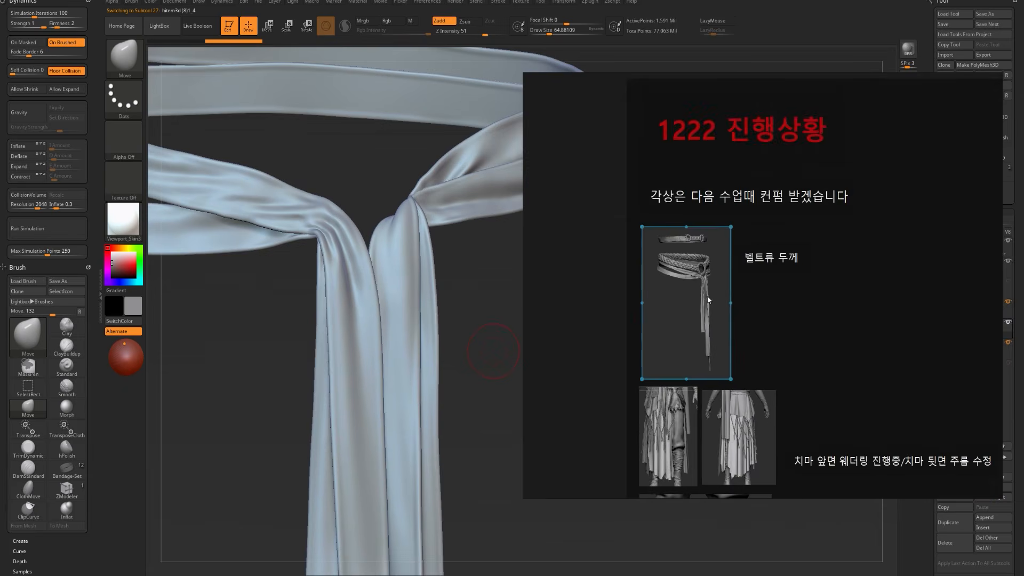
- Examine the isolated sash's folds and hanging strips from several angles, and check how it sits on the whole character
scroll(686, 283, up, 4)
drag(181, 391, 319, 413)
alt+drag(478, 293, 472, 347)
mouse_move(341, 330)
mouse_down()
mouse_move(277, 373)
mouse_move(238, 297)
mouse_up()
key(shift+f)
key(shift+f)
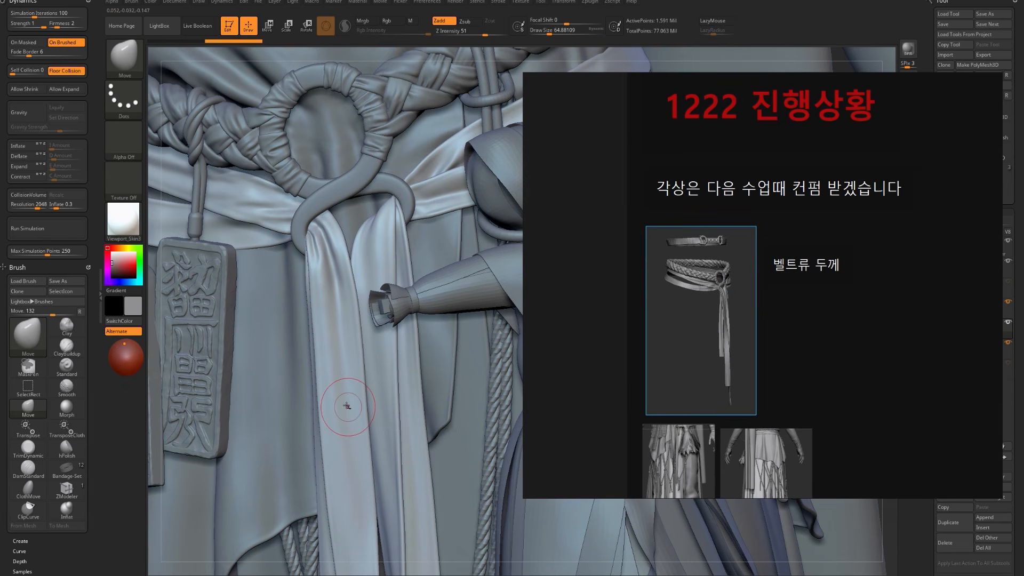
key(shift+s)
alt+drag(244, 286, 256, 337)
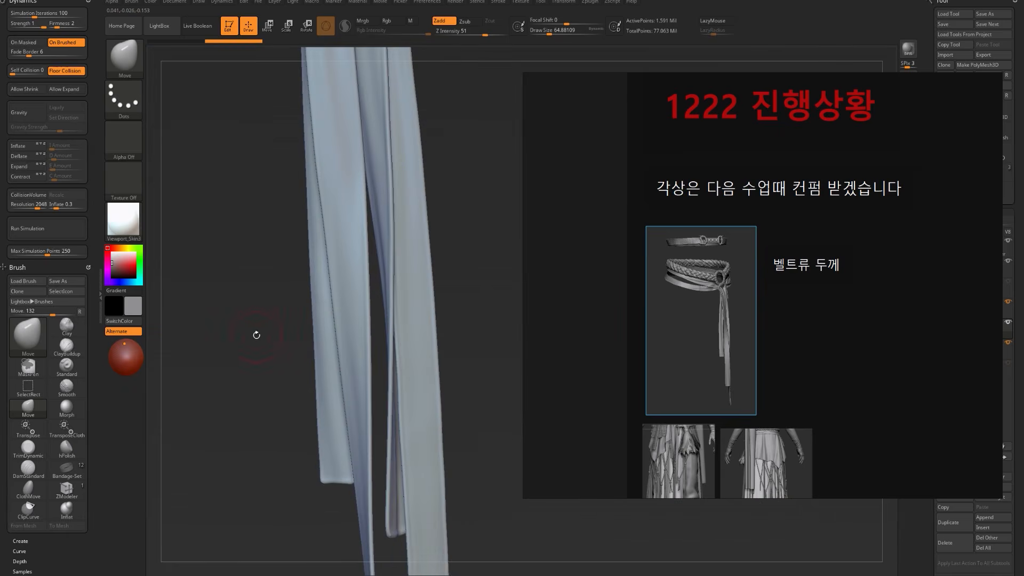
alt+drag(231, 267, 265, 391)
mouse_move(268, 354)
alt+mouse_down()
mouse_move(288, 409)
mouse_move(295, 351)
alt+mouse_up()
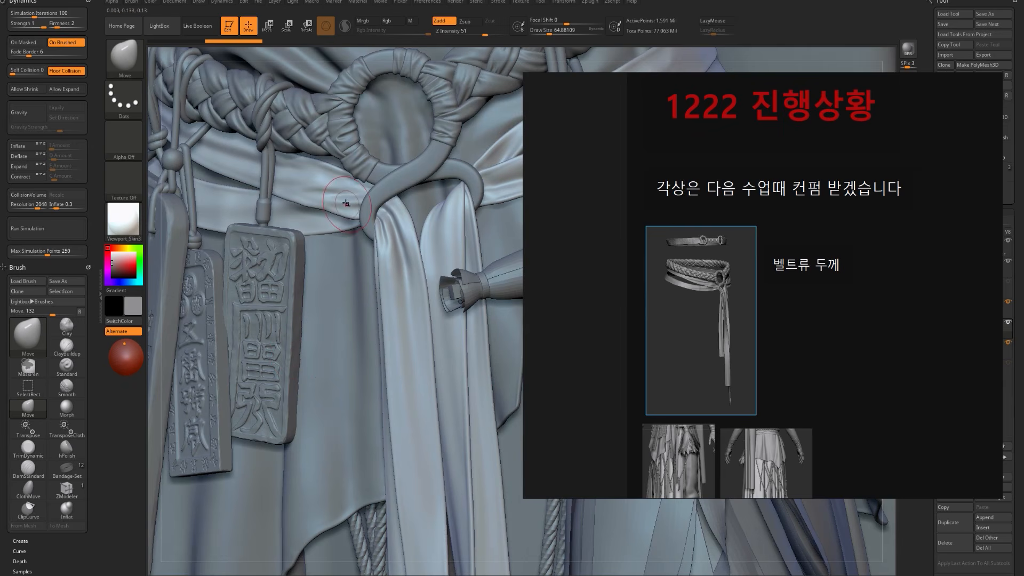
- Select the hook below the belt ring and adjust it around the sash with the Move brush at a draw size of about 83
key(s)
drag(351, 208, 353, 219)
key(s)
alt+click(390, 202)
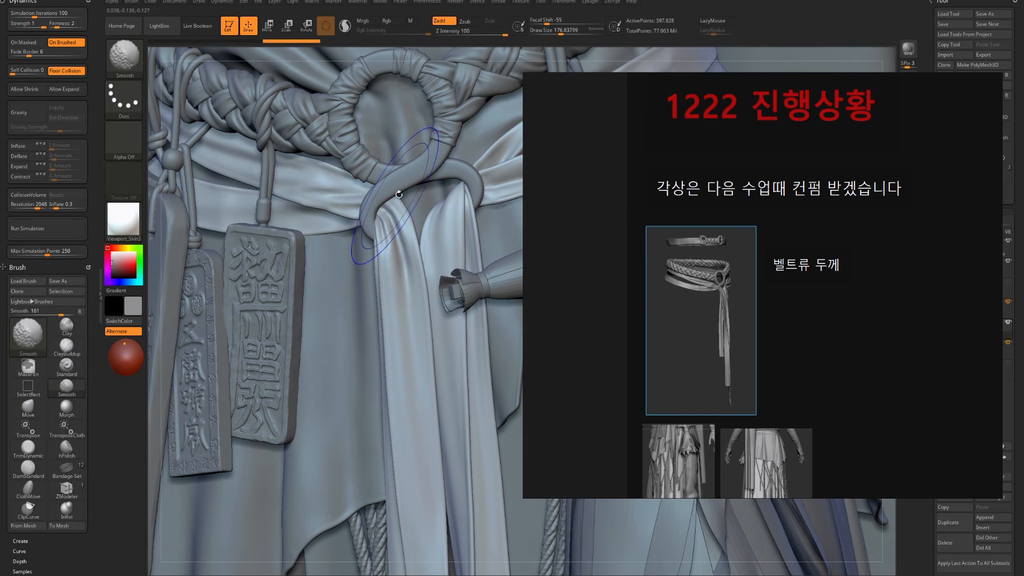
mouse_move(388, 204)
mouse_down()
mouse_move(380, 231)
mouse_move(400, 219)
mouse_move(410, 233)
mouse_up()
key(bracketleft)
key(bracketleft)
key(bracketleft)
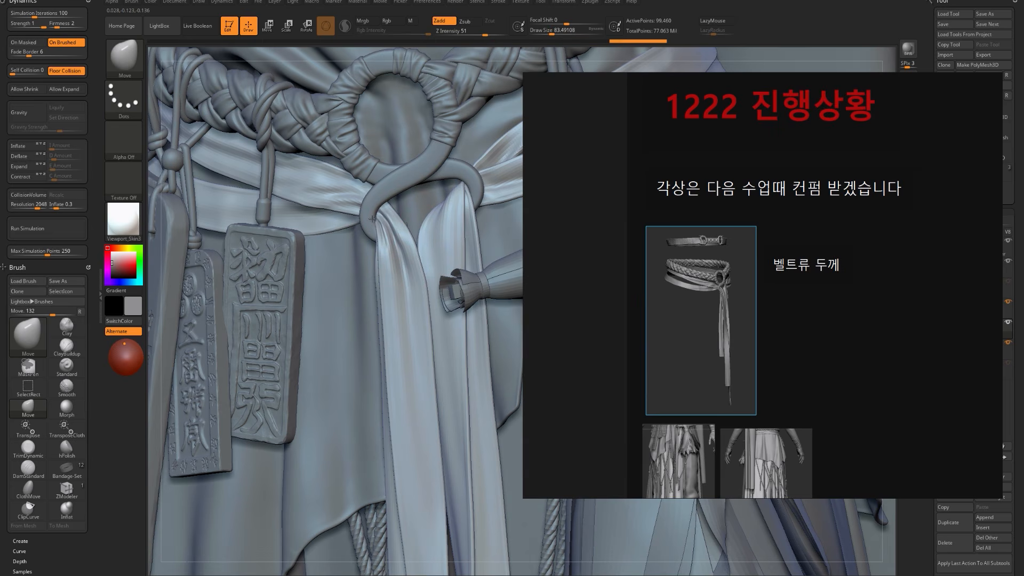
key(ctrl+d)
drag(369, 208, 385, 207)
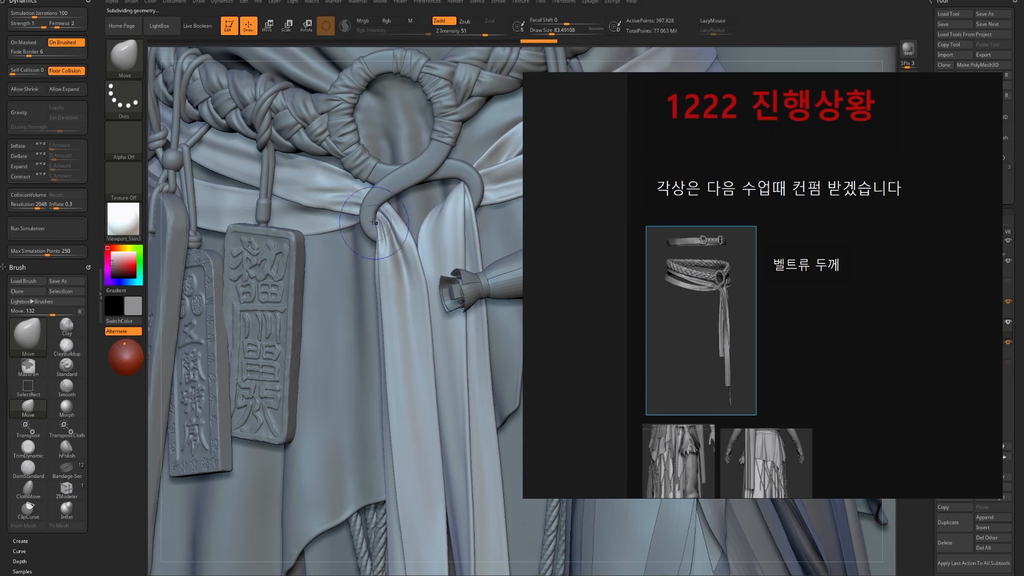
drag(453, 196, 445, 202)
- Inspect the isolated sash's thickness, folds and polygroups from several angles, including a comparison with the surrounding character parts
key(shift+s)
drag(330, 350, 283, 364)
key(ctrl+d)
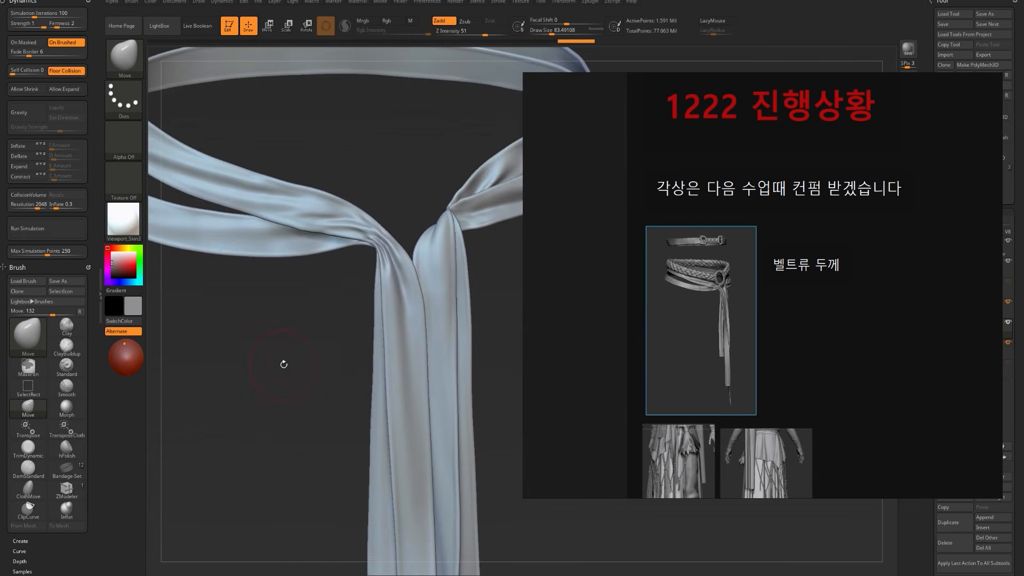
key(shift+s)
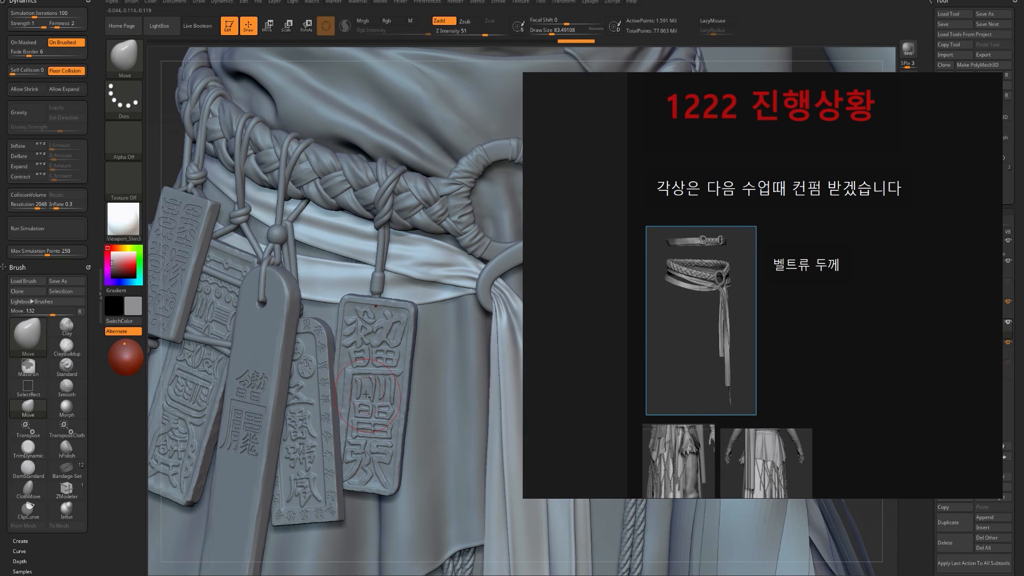
key(shift+s)
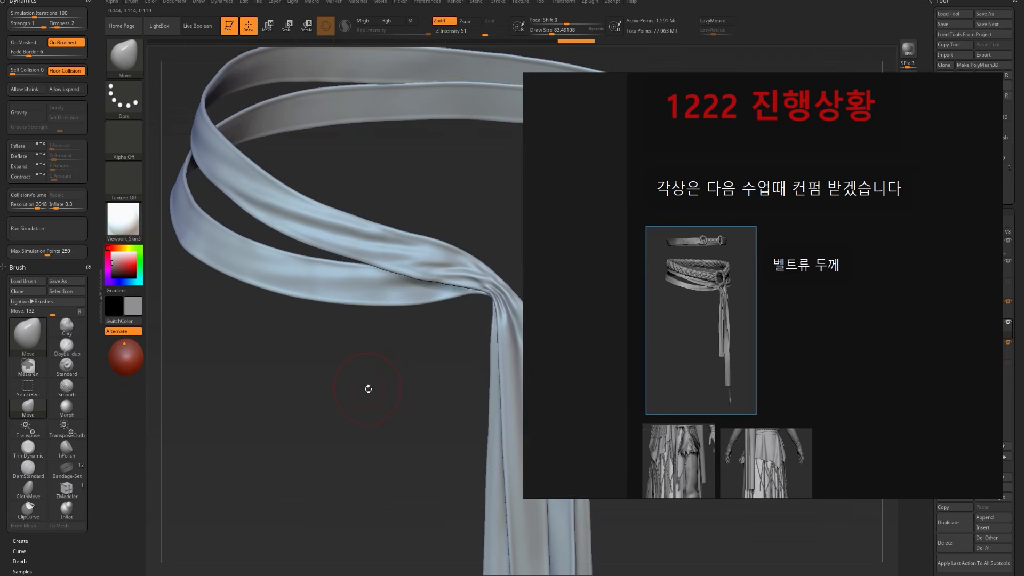
drag(336, 408, 429, 282)
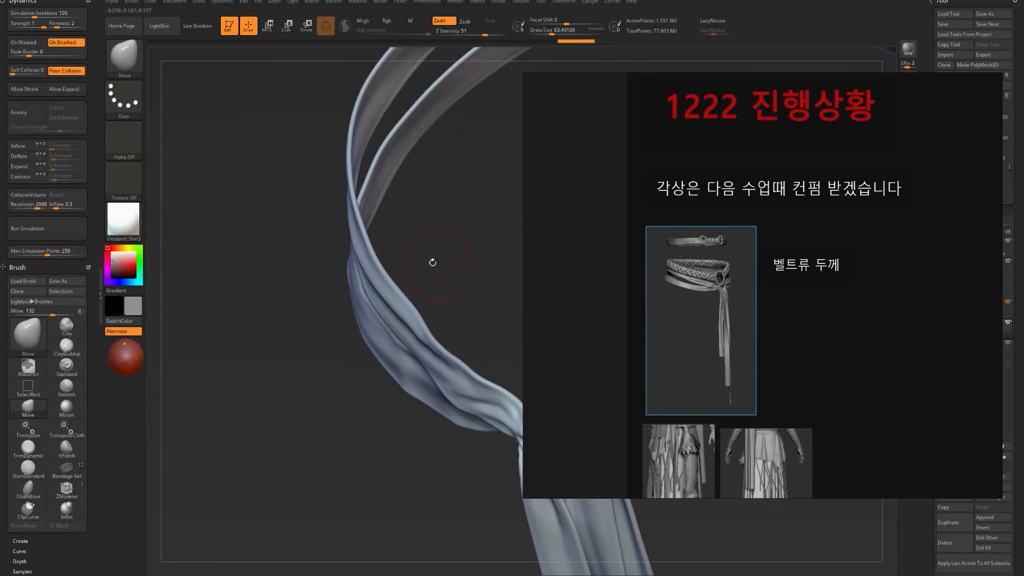
drag(309, 474, 265, 405)
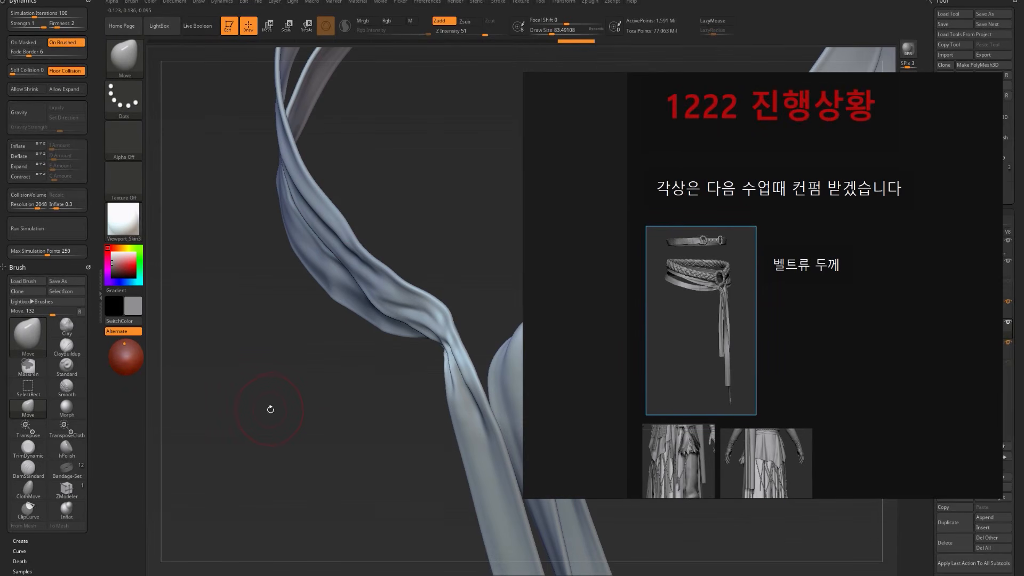
drag(291, 408, 398, 272)
mouse_move(456, 222)
alt+mouse_down()
mouse_move(446, 199)
mouse_move(407, 244)
mouse_move(402, 269)
mouse_move(358, 312)
alt+mouse_up()
key(shift+f)
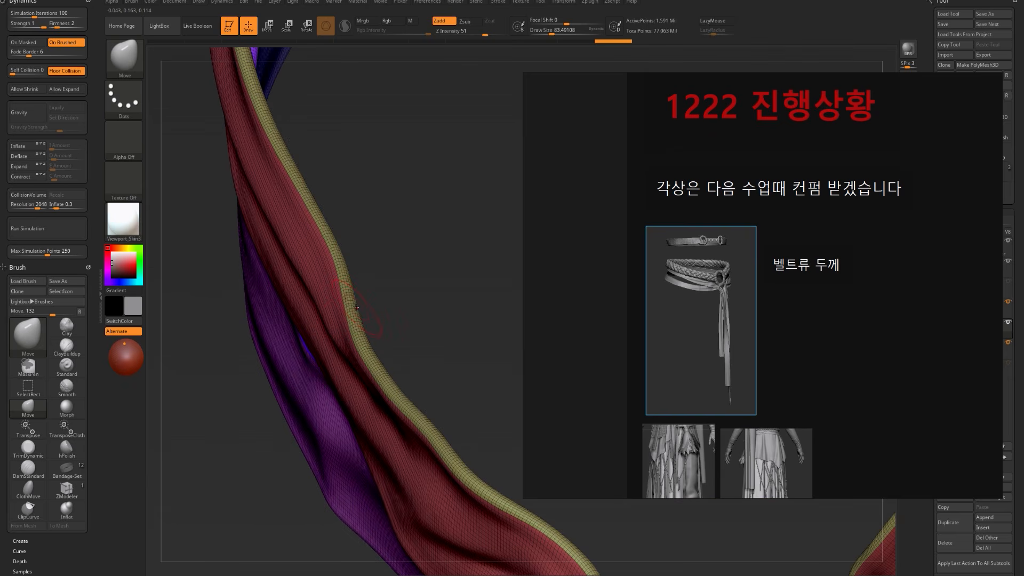
drag(379, 302, 244, 378)
drag(247, 442, 267, 415)
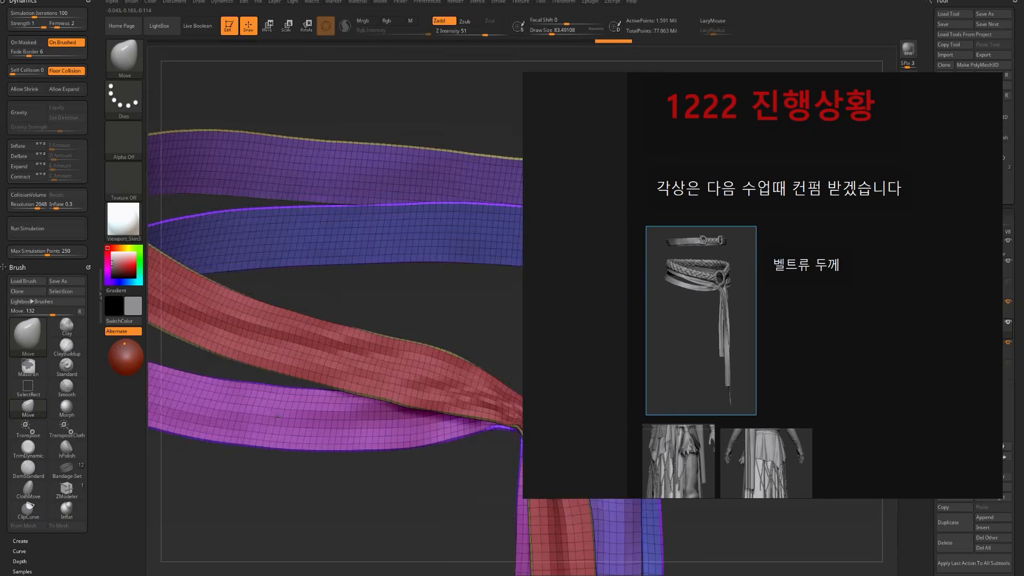
key(shift+f)
mouse_move(411, 304)
alt+mouse_down()
mouse_move(400, 286)
mouse_move(331, 310)
alt+mouse_up()
- Switch to the Standard brush at a draw size of about 62, and return to the Move brush with the whole character shown
key(s)
click(325, 310)
key(b)
key(s)
key(t)
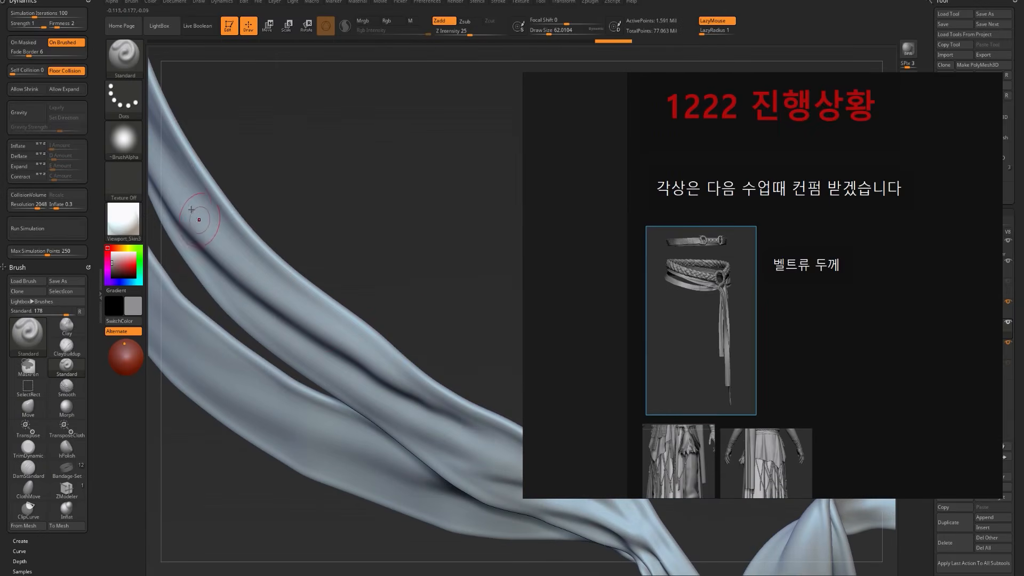
mouse_move(309, 200)
mouse_down()
mouse_move(245, 243)
mouse_move(321, 266)
mouse_up()
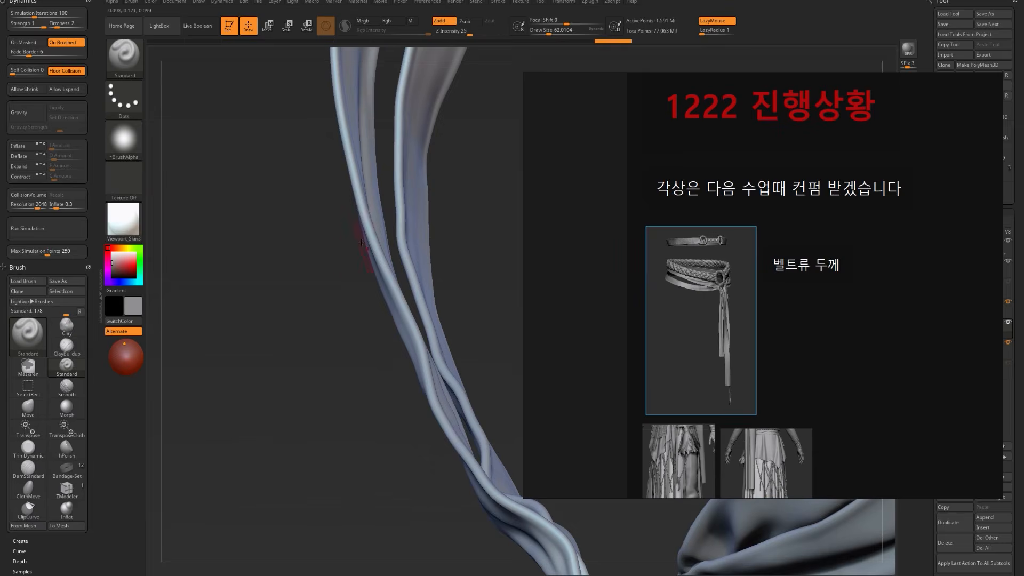
drag(309, 306, 203, 152)
key(alt+q)
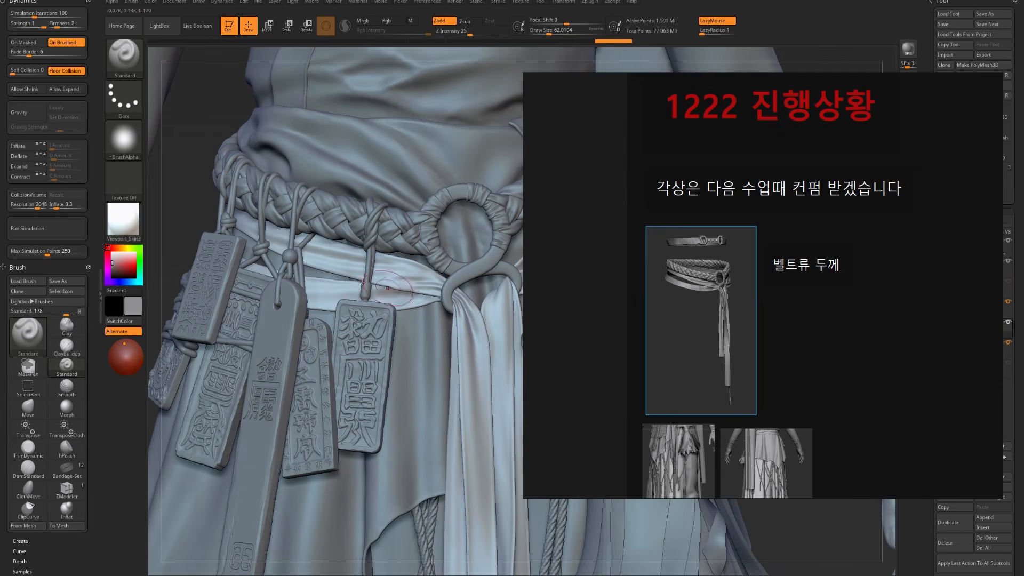
key(b)
key(m)
key(v)
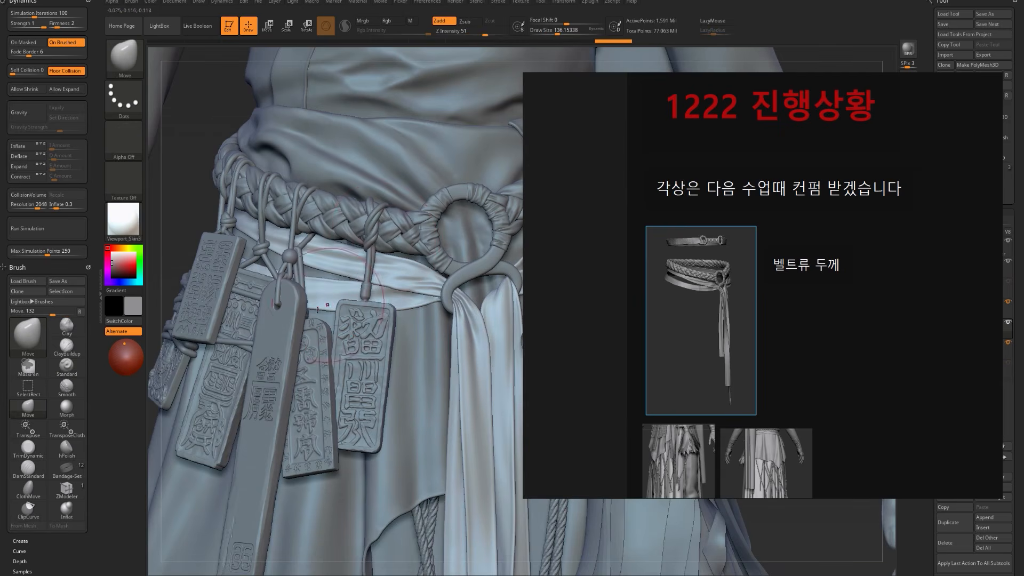
- Look over the skirt and calf-wrap images on the reference board and move the board aside to free the canvas
scroll(729, 297, down, 3)
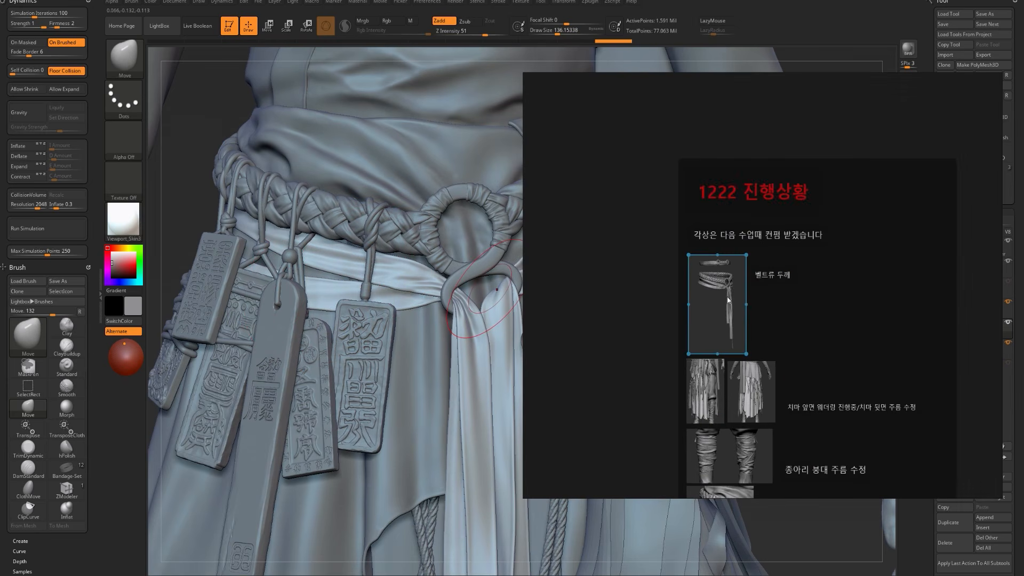
middle_drag(703, 393, 731, 283)
scroll(730, 282, up, 3)
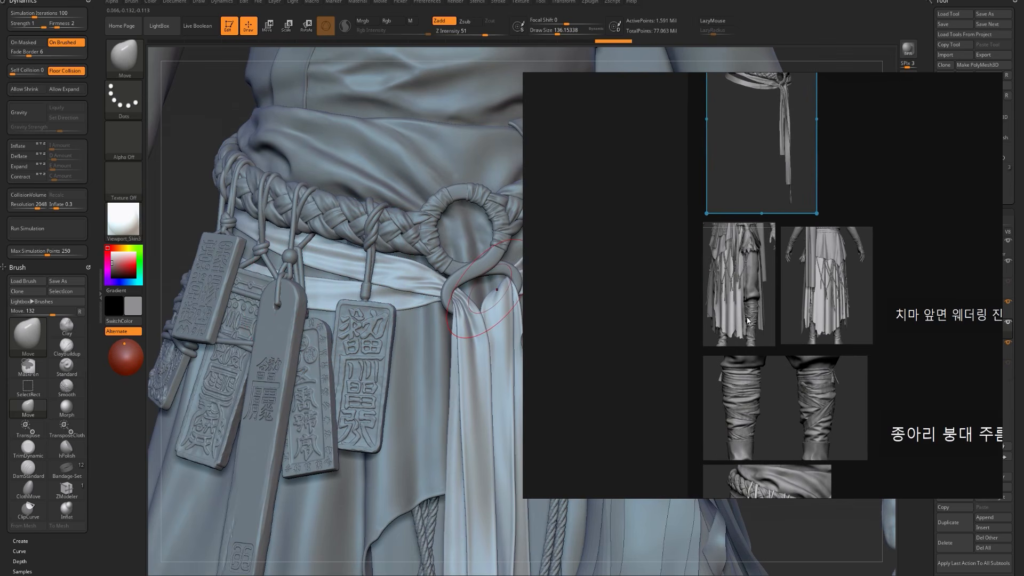
middle_drag(806, 326, 685, 307)
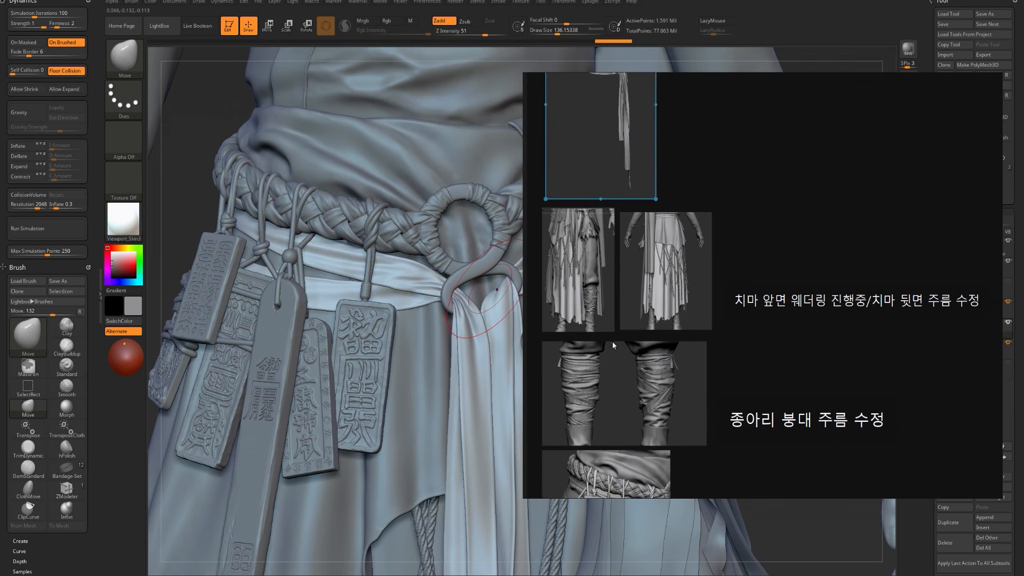
right_drag(607, 343, 1016, 260)
- Isolate the sash, frame its hanging strips closely and switch to the ClayBuildup brush at a draw size of about 49
alt+drag(729, 389, 675, 284)
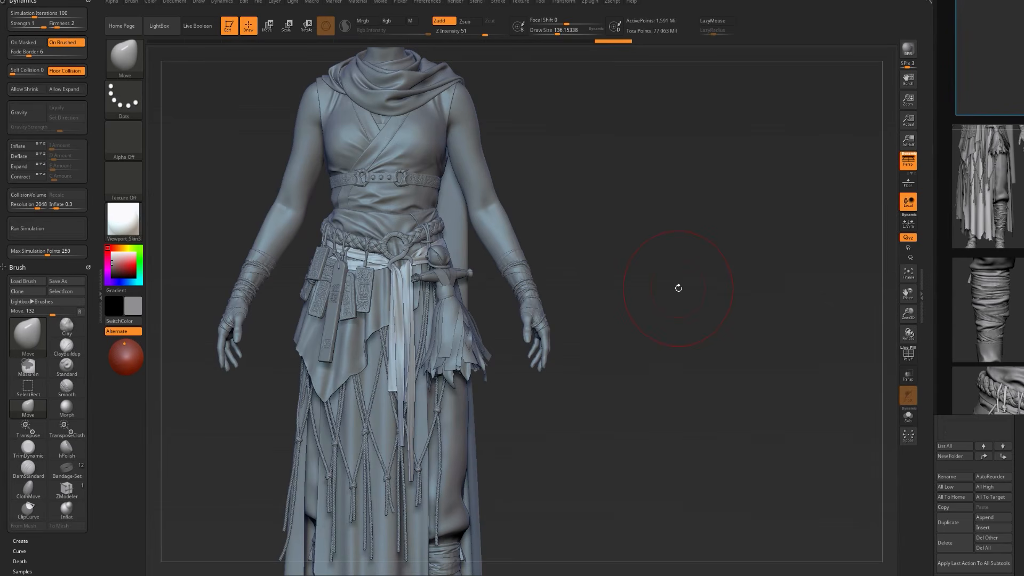
key(alt+s)
alt+drag(678, 288, 744, 504)
alt+drag(611, 411, 420, 205)
alt+drag(388, 358, 171, 175)
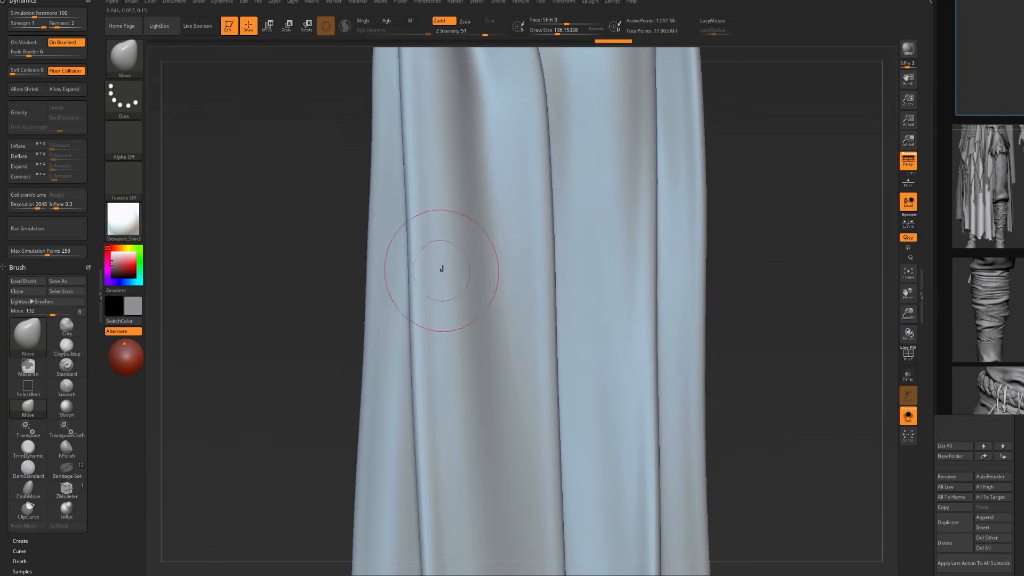
alt+drag(337, 283, 379, 270)
key(bracketleft)
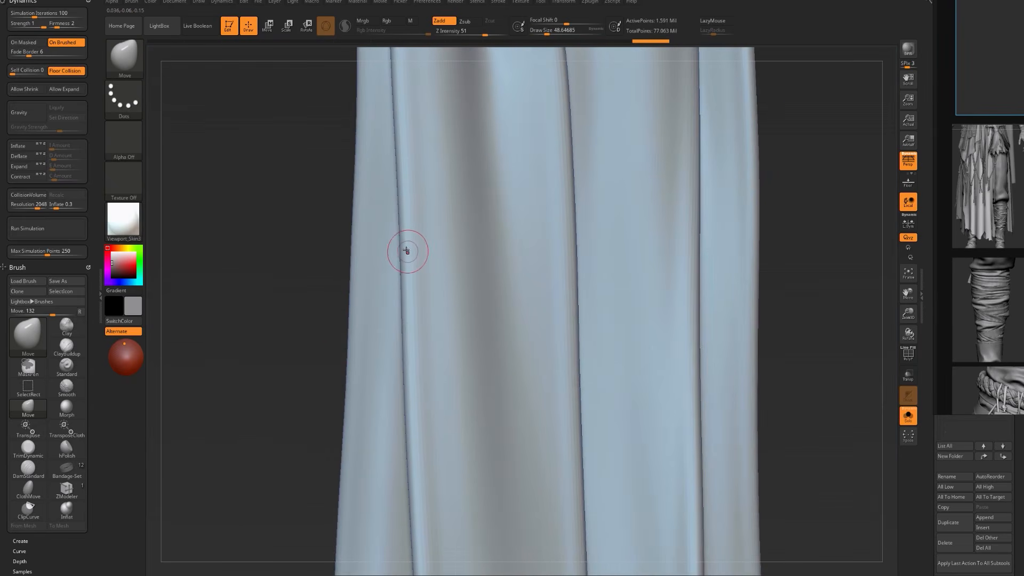
key(b)
key(c)
key(b)
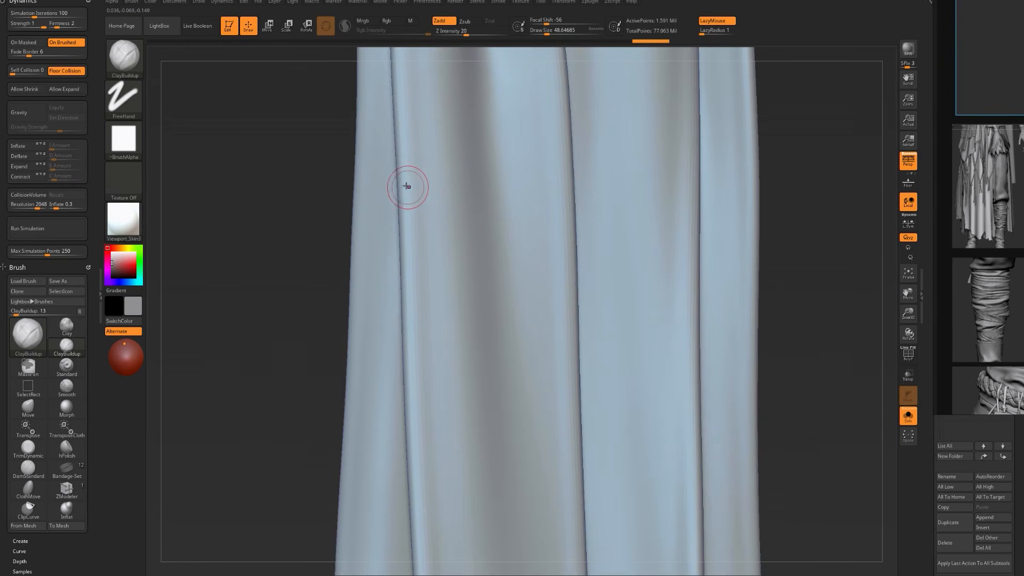
drag(263, 231, 411, 201)
- Subdivide the sash by one more level and check it in place on the whole character
key(ctrl+d)
key(ctrl)
key(ctrl)
alt+drag(267, 214, 330, 149)
mouse_move(344, 309)
alt+mouse_down()
mouse_move(341, 198)
mouse_move(329, 273)
mouse_move(333, 168)
alt+mouse_up()
alt+drag(381, 325, 351, 267)
alt+drag(347, 139, 339, 338)
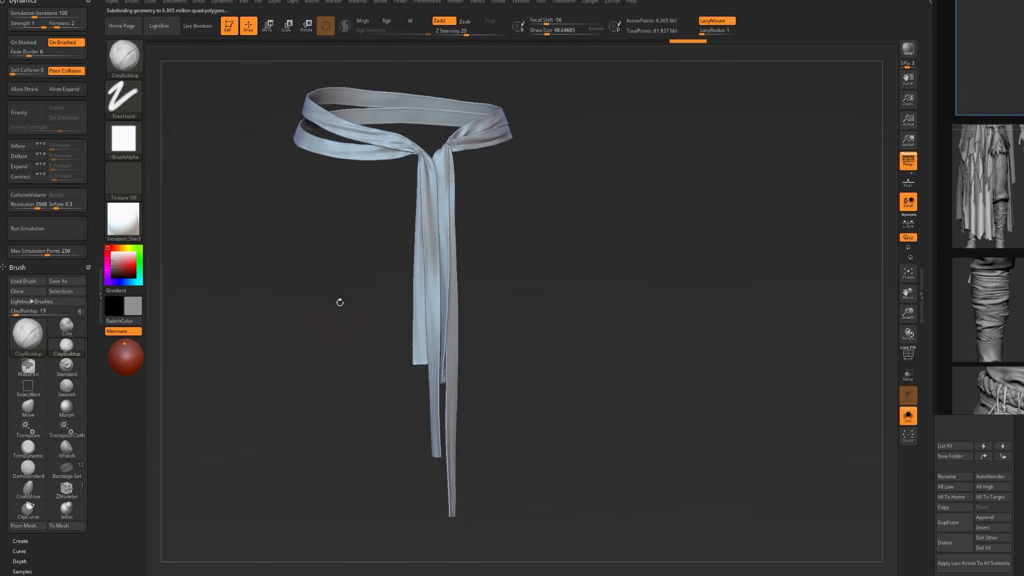
alt+drag(370, 242, 387, 237)
click(407, 167)
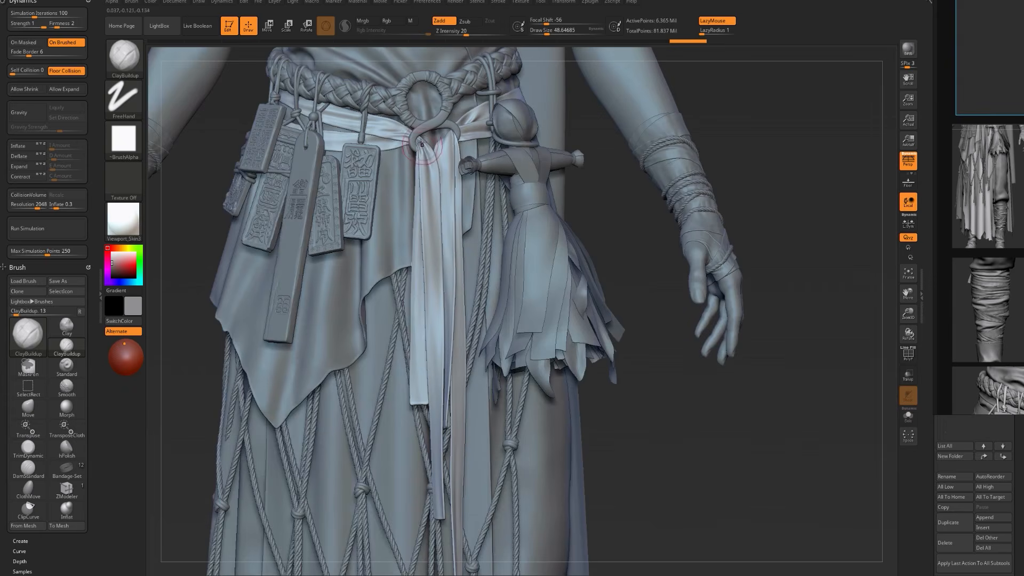
key(ctrl+shift)
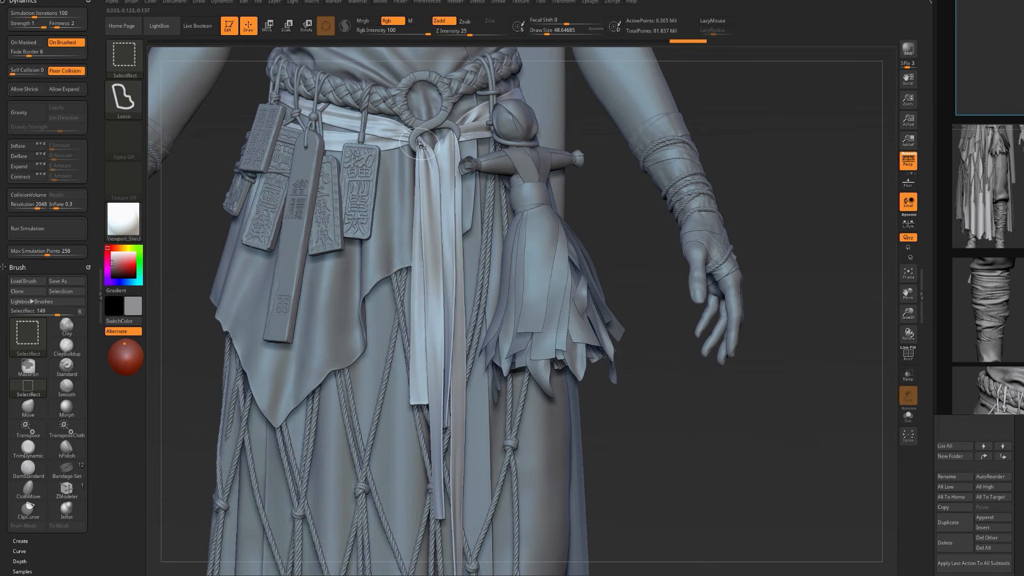
key(shift)
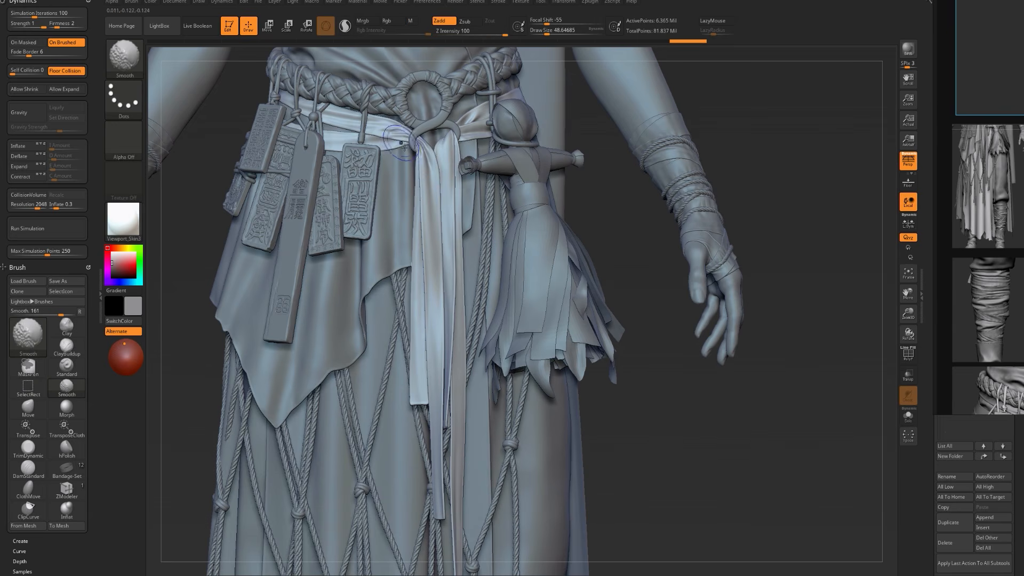
- Isolate the sash around the end of its shortest hanging strip and set the ClayBuildup draw size to about 51
key(alt+s)
mouse_move(358, 342)
alt+mouse_down()
mouse_move(362, 224)
mouse_move(335, 424)
mouse_move(488, 278)
alt+mouse_up()
alt+drag(417, 400, 410, 311)
mouse_move(258, 240)
alt+mouse_down()
mouse_move(305, 305)
mouse_move(384, 329)
alt+mouse_up()
key(s)
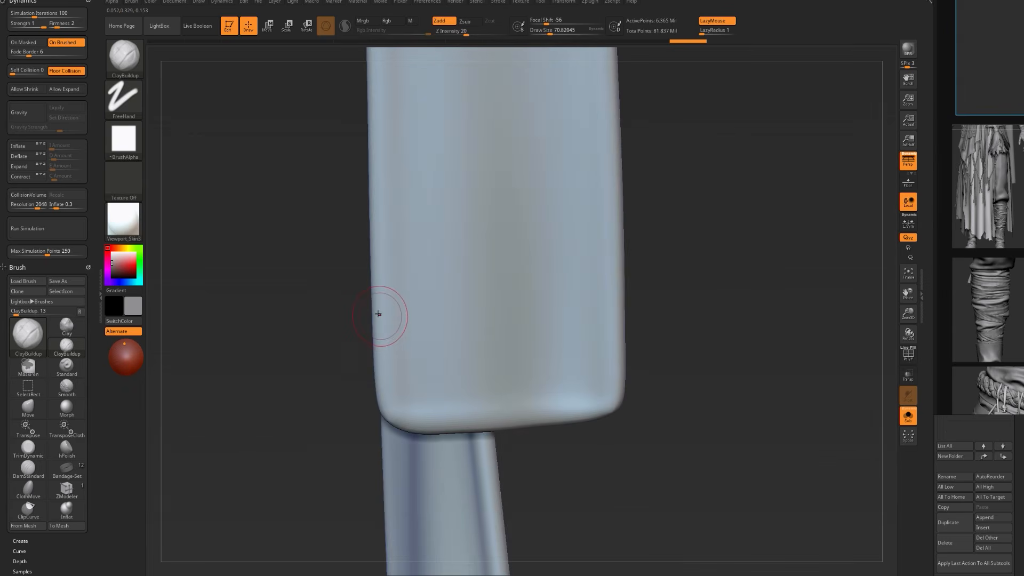
key(s)
click(366, 286)
- Roughen the hanging strip's side edge from its rounded lower corner upward with ClayBuildup at a draw size of about 51
drag(379, 333, 380, 326)
key(ctrl+z)
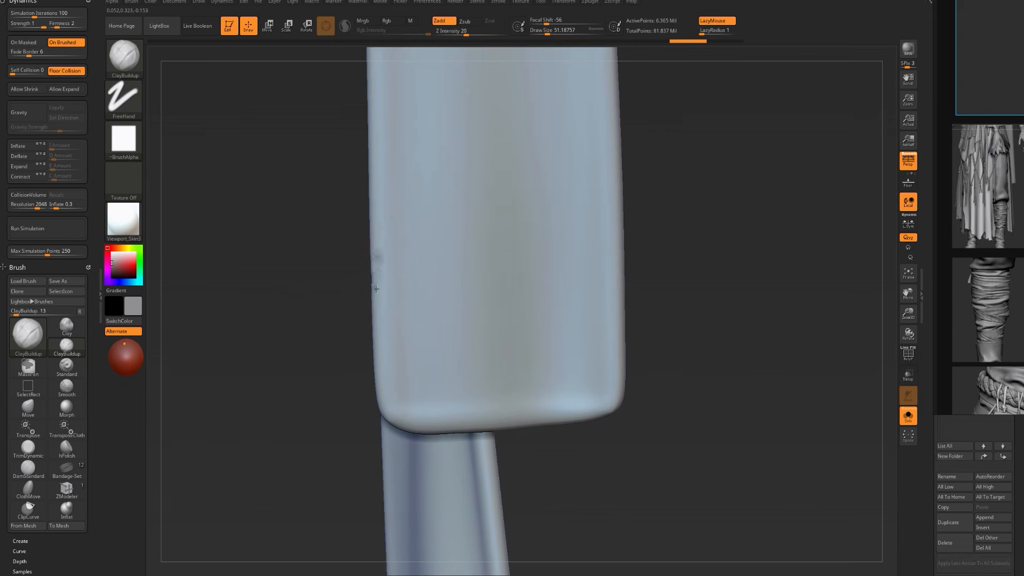
mouse_move(380, 406)
mouse_down()
mouse_move(367, 299)
mouse_move(376, 261)
mouse_up()
alt+drag(323, 289, 328, 332)
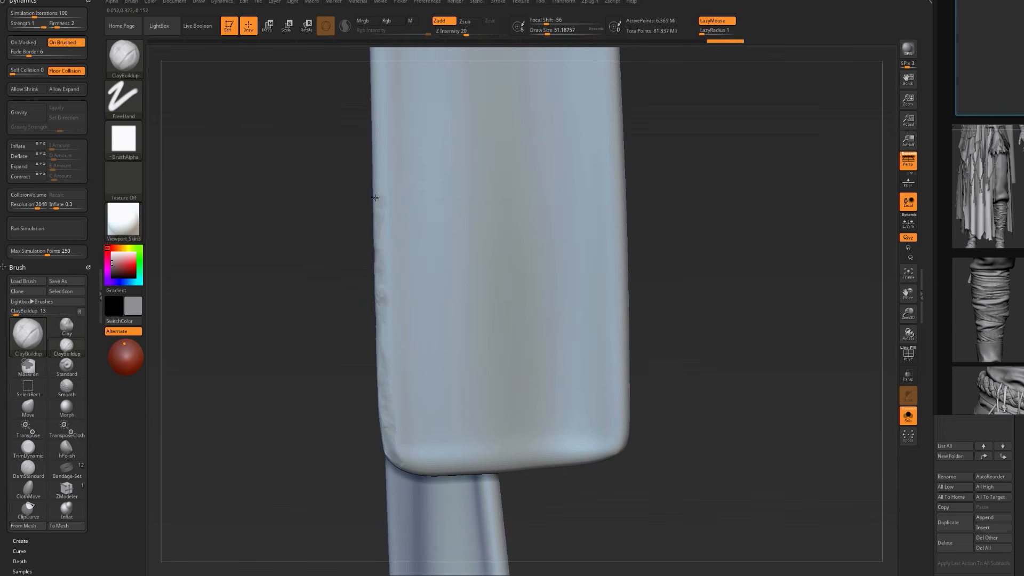
alt+drag(374, 82, 377, 191)
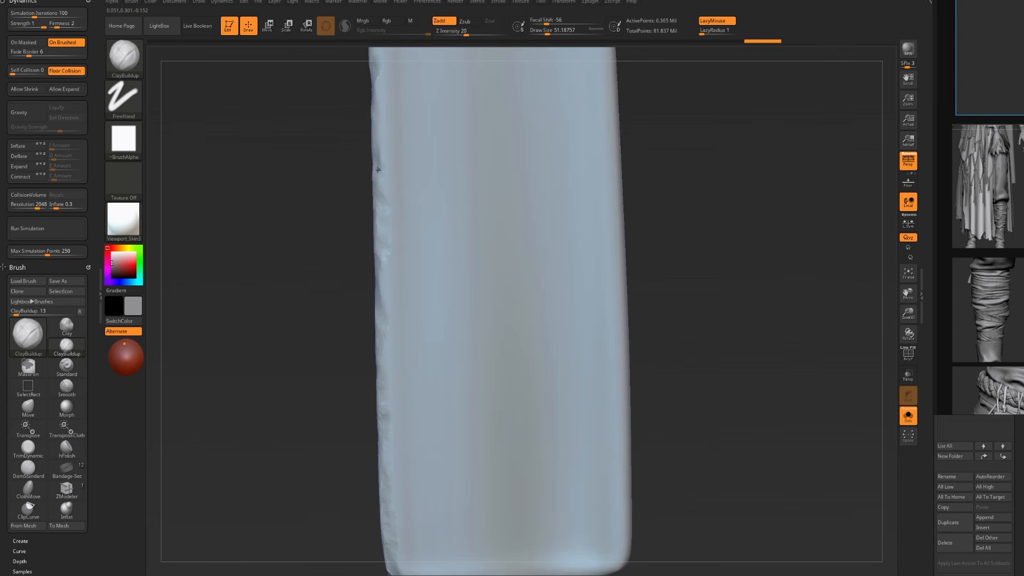
drag(313, 338, 272, 106)
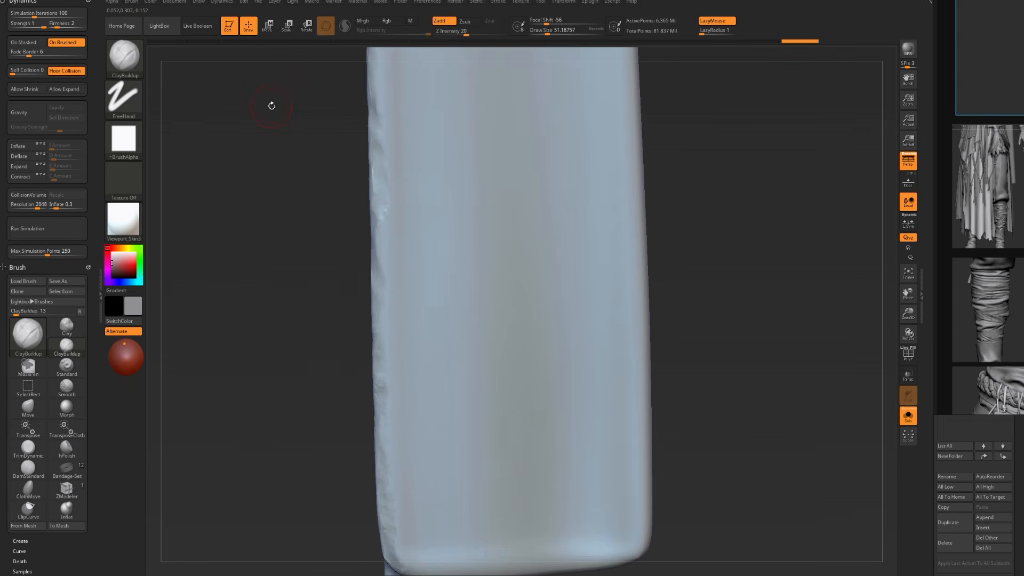
- Carve irregular notches along the strip's roughened edge with the DamStandard brush at a draw size of about 62
key(b)
key(d)
key(s)
alt+drag(309, 188, 312, 199)
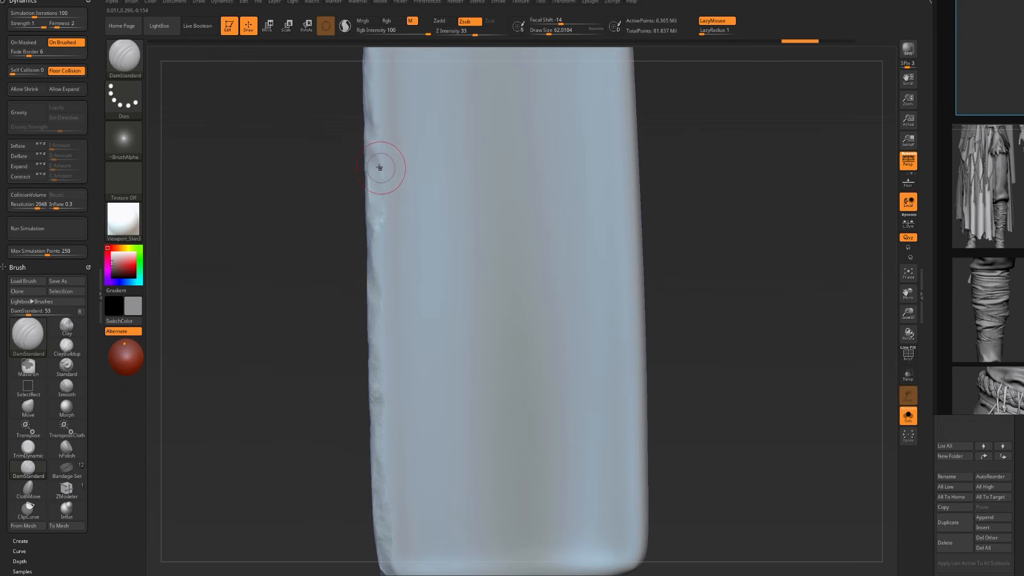
drag(380, 157, 375, 276)
mouse_move(374, 363)
mouse_down()
mouse_move(379, 384)
mouse_move(342, 315)
mouse_move(371, 283)
mouse_up()
drag(369, 348, 370, 375)
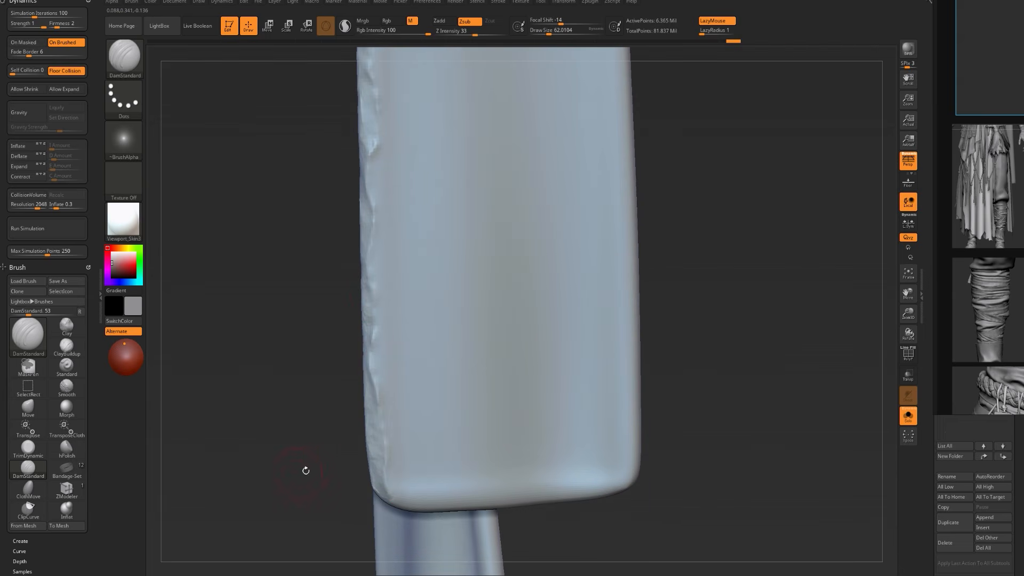
- Drop the sash to its lowest subdivision level and display its polygroups where the hanging strips meet the waist band
drag(305, 470, 299, 304)
mouse_move(315, 240)
mouse_down()
mouse_move(327, 267)
mouse_move(295, 176)
mouse_up()
mouse_move(635, 255)
alt+mouse_down()
mouse_move(624, 343)
mouse_move(582, 248)
mouse_move(528, 263)
alt+mouse_up()
key(shift+d)
key(shift+d)
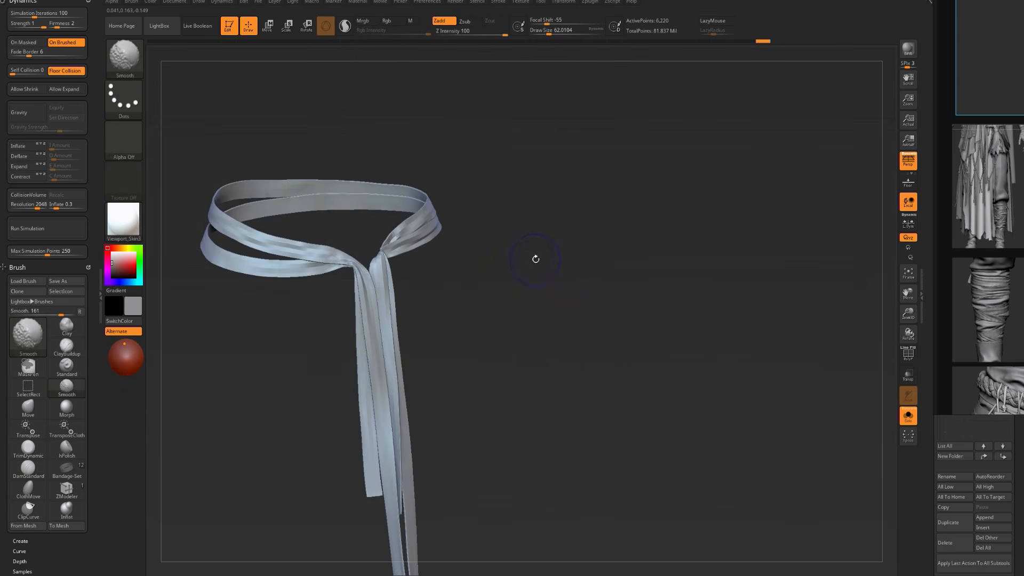
key(shift+d)
key(shift+d)
key(shift+d)
key(shift+f)
alt+drag(466, 274, 462, 388)
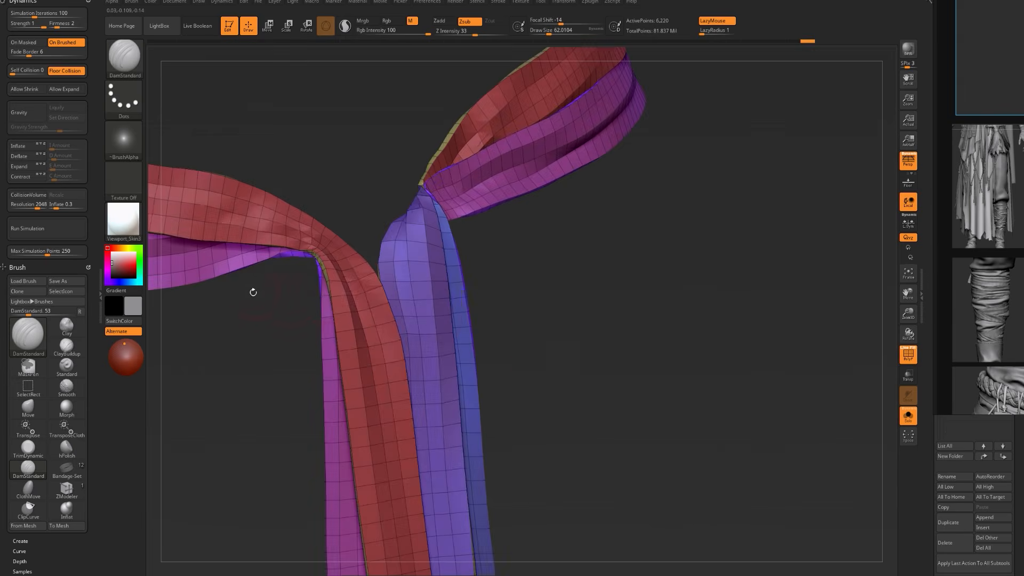
key(shift+f)
key(alt+s)
key(s)
key(alt+s)
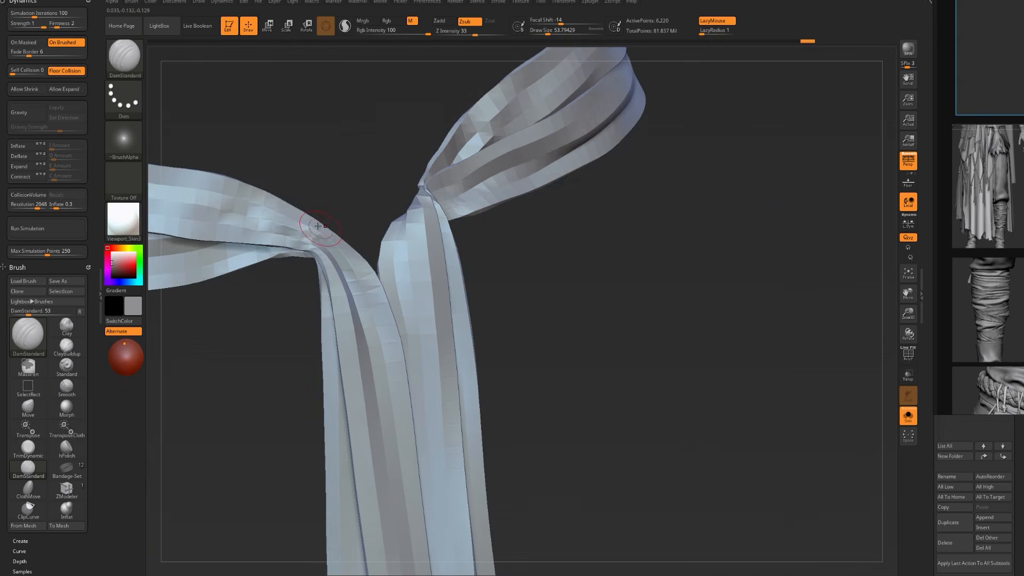
key(shift+f)
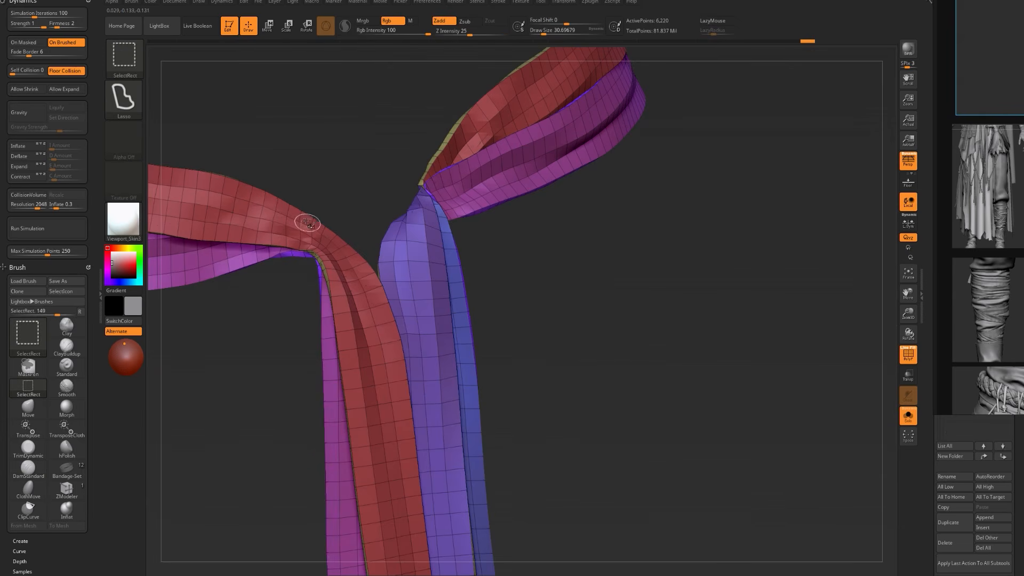
- Hide the polygons joining the hanging strips to the waist band, give the separated pieces their own polygroups and unhide everything
mouse_move(297, 265)
ctrl+alt+shift+mouse_down()
mouse_move(297, 166)
mouse_move(306, 164)
mouse_move(292, 190)
ctrl+alt+shift+mouse_up()
ctrl+alt+shift+drag(281, 240, 296, 202)
drag(529, 270, 446, 241)
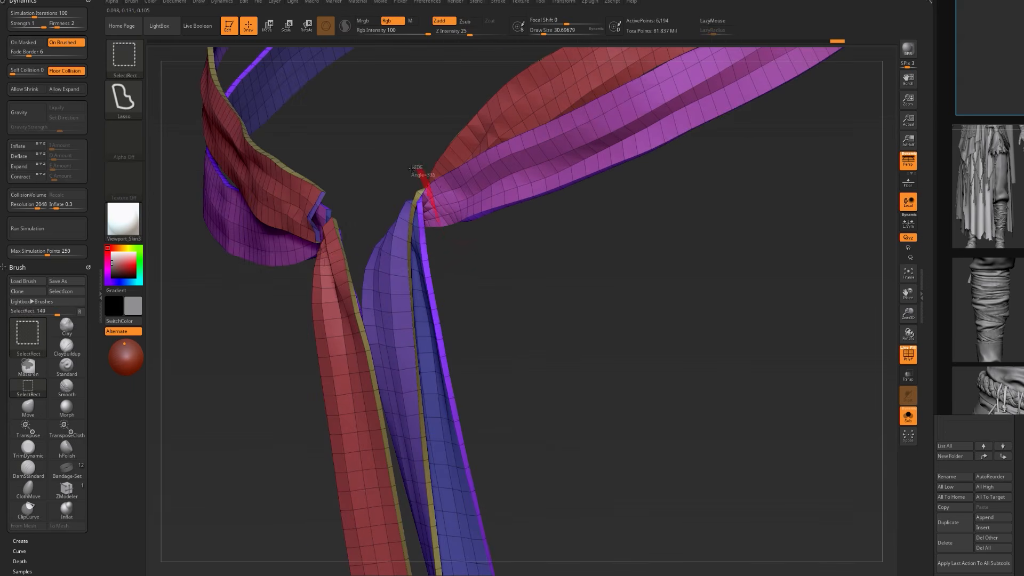
ctrl+shift+drag(414, 166, 416, 170)
drag(445, 290, 469, 263)
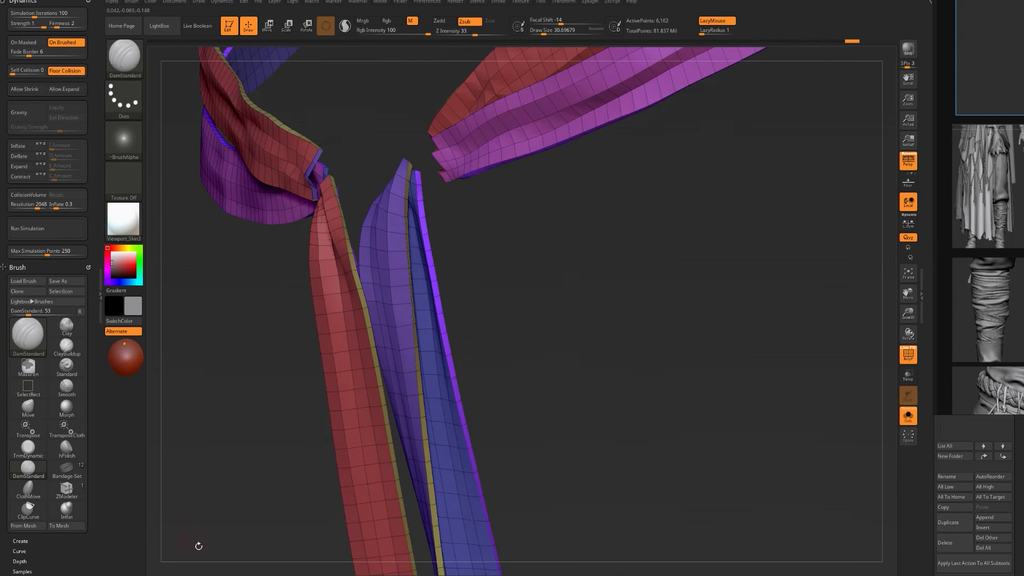
click(220, 574)
drag(208, 482, 240, 475)
ctrl+shift+click(491, 322)
ctrl+shift+click(449, 333)
key(ctrl+z)
ctrl+shift+click(459, 319)
key(ctrl+z)
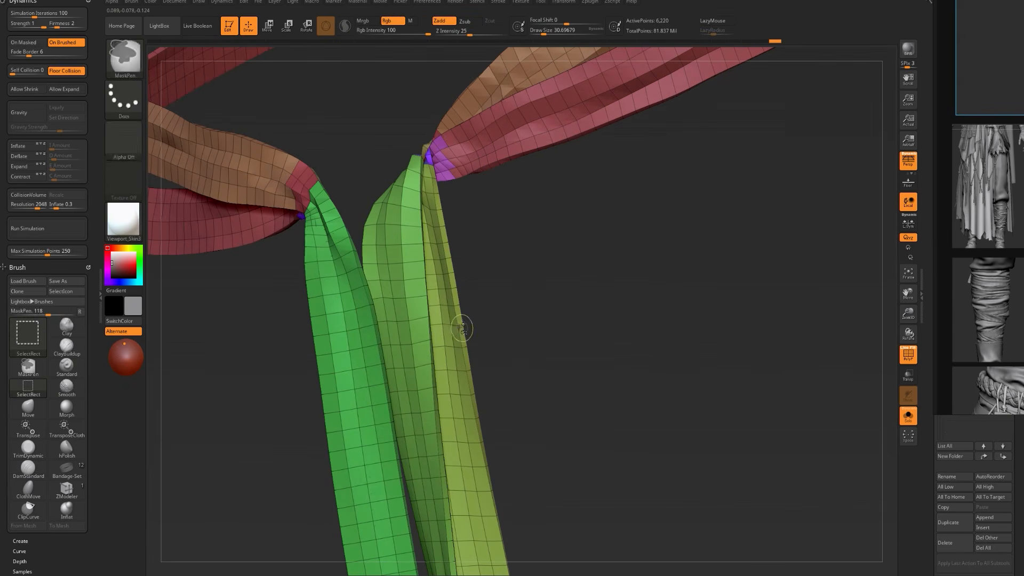
- Hide three of the hanging strips, combine the rest of the sash into one polygroup, and split the sash into subtools by group
ctrl+shift+click(462, 327)
ctrl+shift+drag(467, 322, 480, 339)
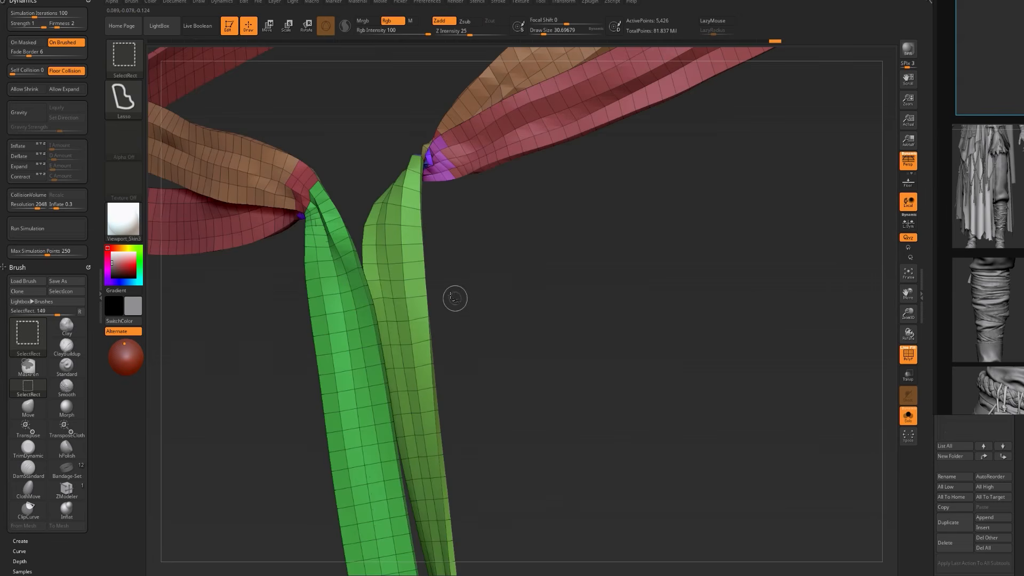
ctrl+shift+click(425, 293)
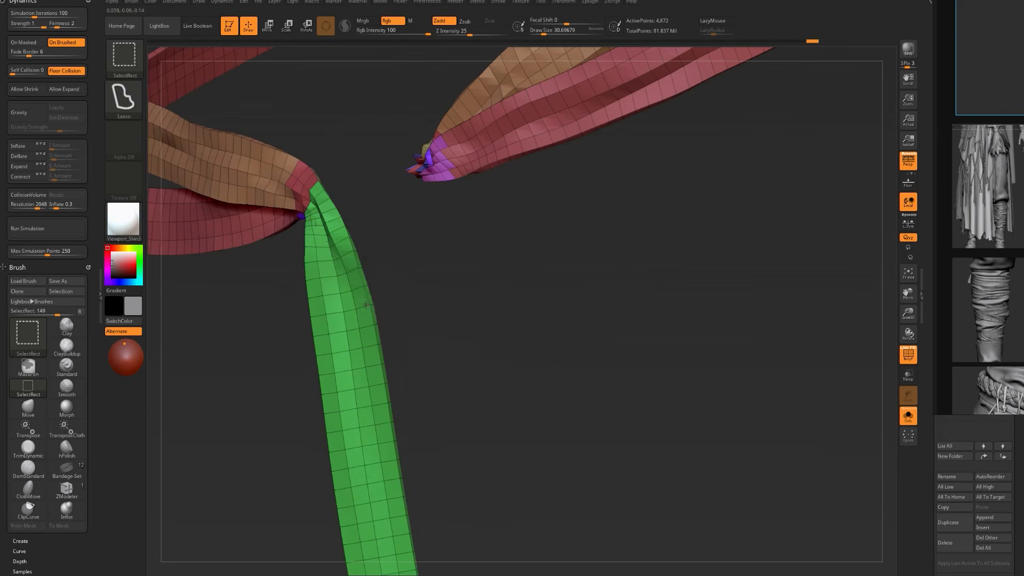
ctrl+alt+shift+click(373, 306)
key(ctrl+w)
mouse_move(429, 322)
mouse_down()
mouse_move(441, 315)
mouse_move(420, 303)
mouse_move(465, 405)
mouse_move(437, 272)
mouse_move(461, 274)
mouse_move(423, 283)
mouse_up()
ctrl+shift+click(437, 272)
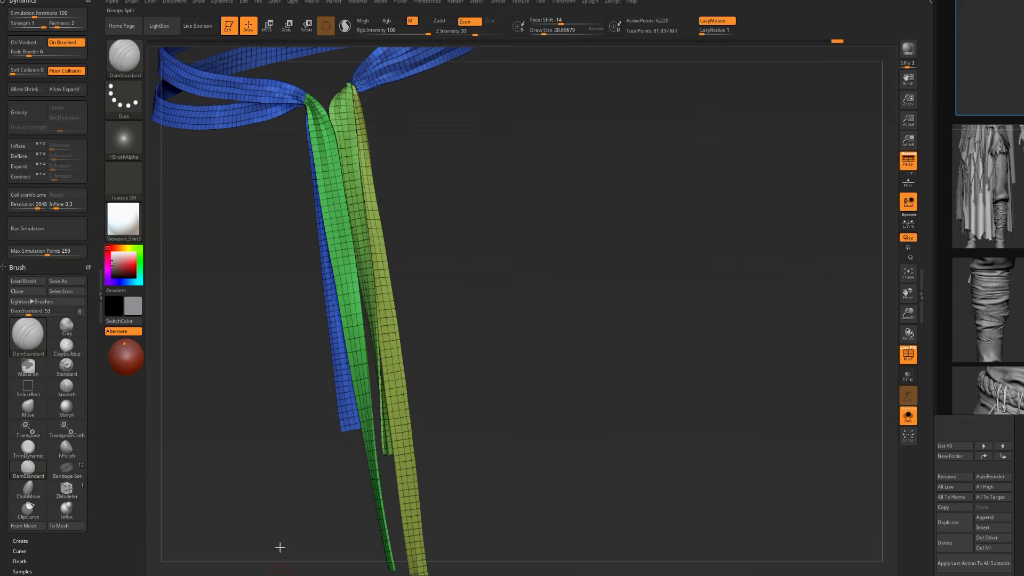
click(351, 480)
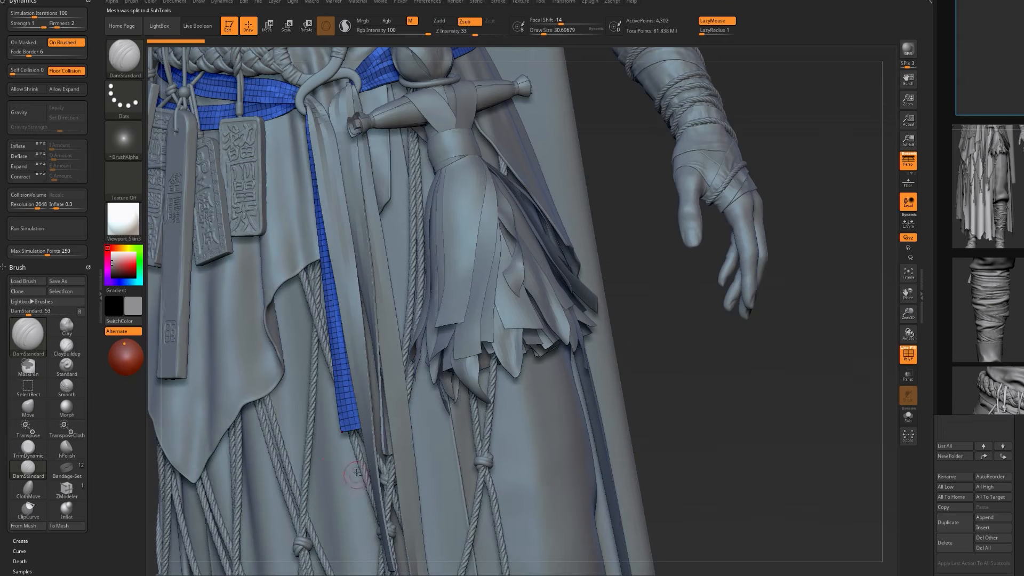
- Isolate the narrow green strip and subdivide it further beyond its existing levels
alt+click(371, 458)
click(325, 479)
alt+drag(292, 452, 261, 298)
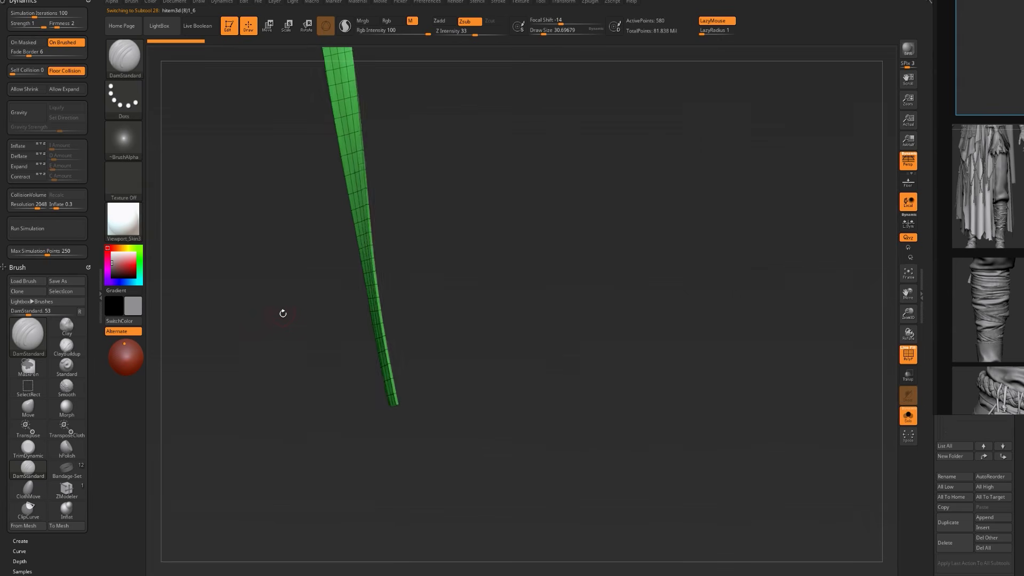
key(ctrl+d)
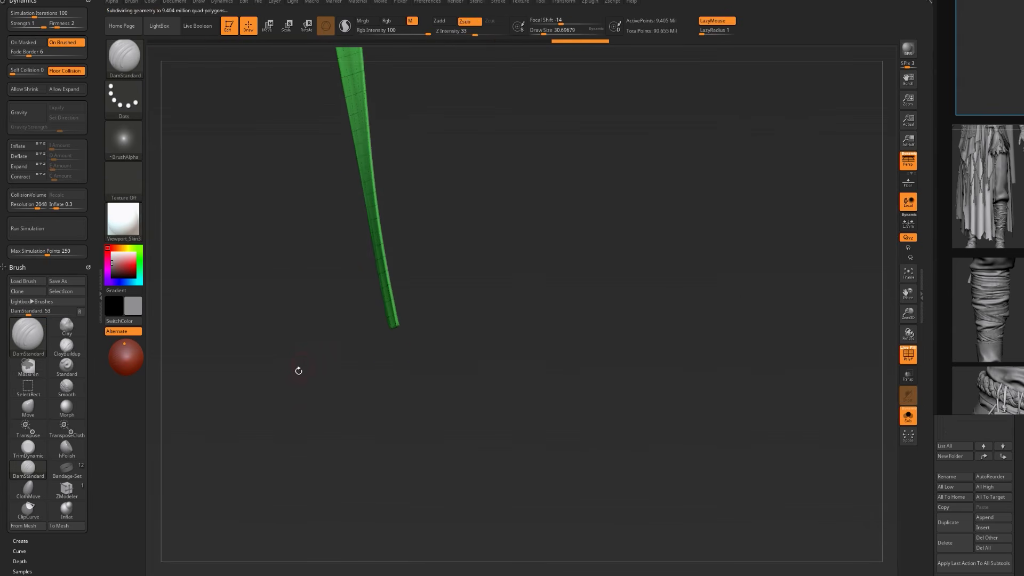
key(alt+s)
alt+right_drag(308, 332, 339, 465)
- Select the blue subtool with the short strip, hide its wireframe and raise it to its highest subdivision level
alt+click(358, 239)
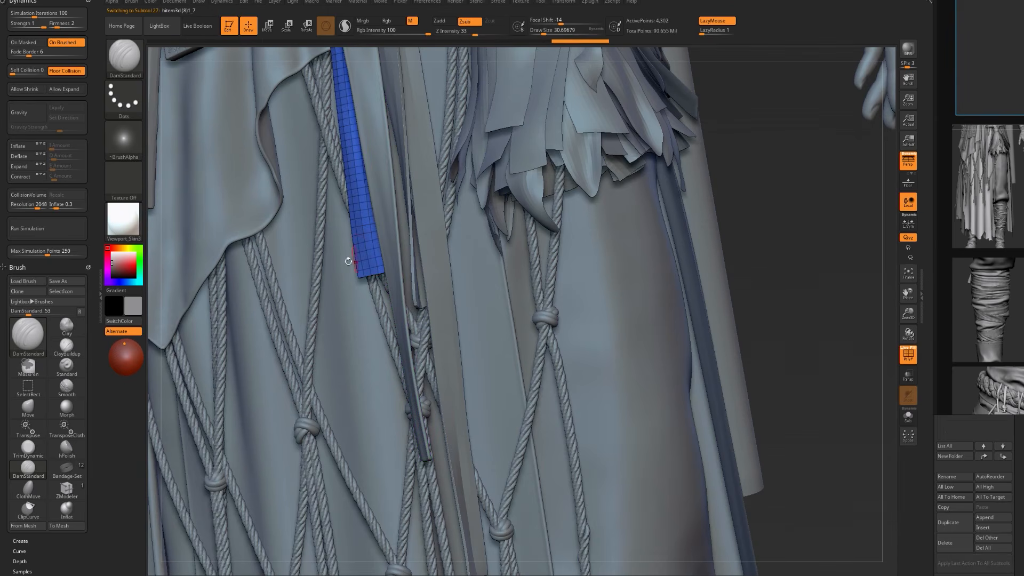
key(shift+f)
key(alt+s)
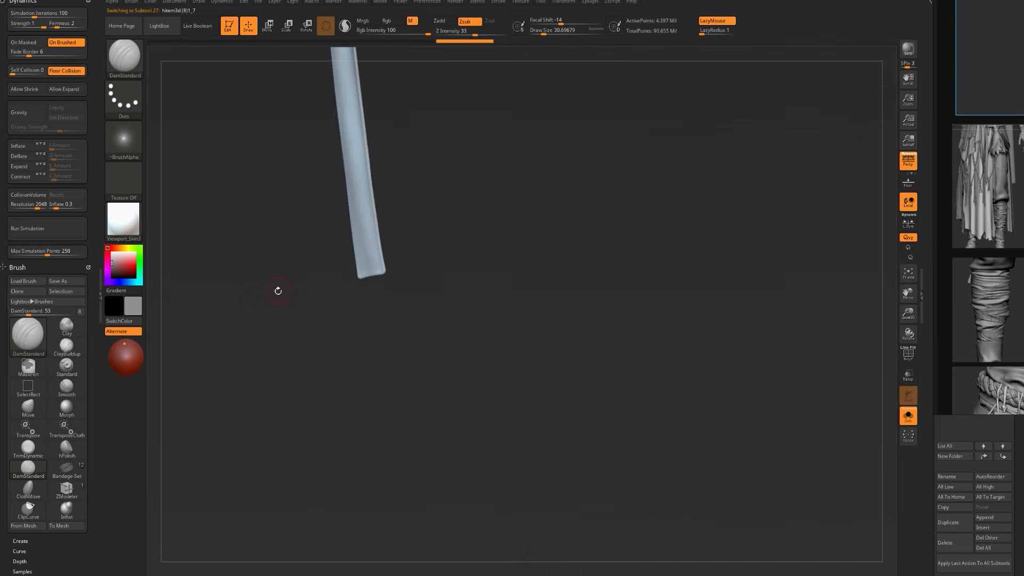
key(alt+s)
key(alt+s)
- Select the longest hanging strip and raise its subdivision level
alt+right_drag(743, 445, 667, 269)
alt+right_drag(544, 335, 571, 384)
key(alt+s)
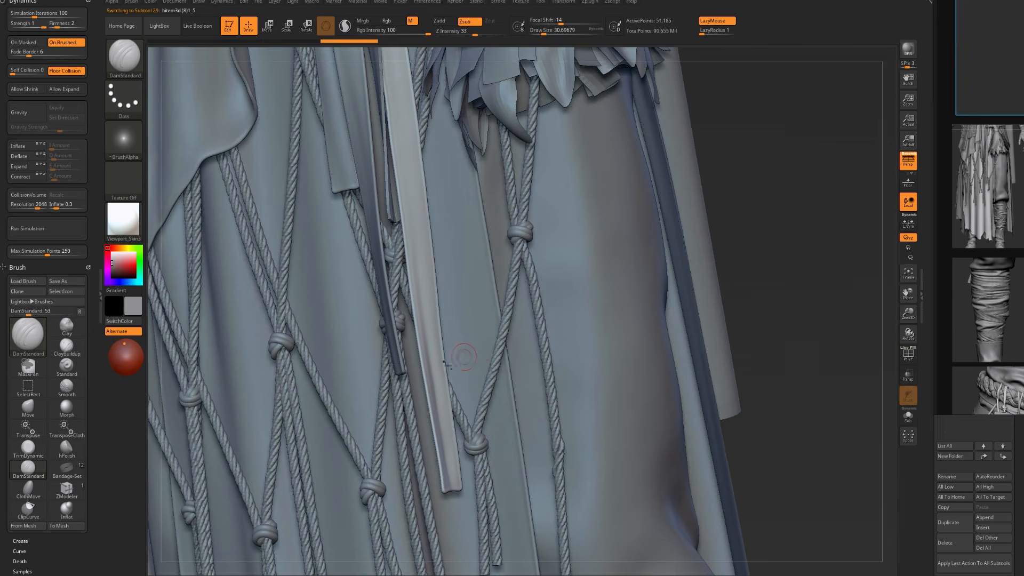
alt+right_drag(773, 183, 800, 354)
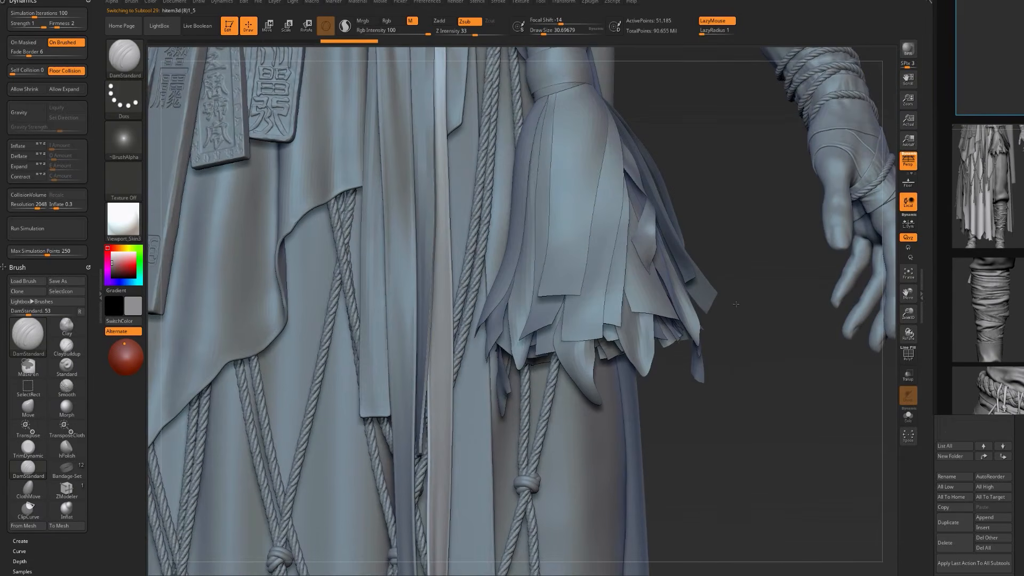
alt+right_drag(737, 485, 734, 337)
- Select the remaining strip tucked behind the others, raise its subdivision level and check it in isolation
mouse_move(735, 346)
mouse_down()
mouse_move(750, 347)
mouse_move(712, 414)
mouse_move(723, 487)
mouse_up()
mouse_move(662, 369)
alt+mouse_down()
mouse_move(677, 498)
mouse_move(482, 335)
mouse_move(311, 336)
mouse_move(315, 371)
mouse_move(363, 378)
alt+mouse_up()
alt+click(482, 336)
key(alt+s)
key(alt+s)
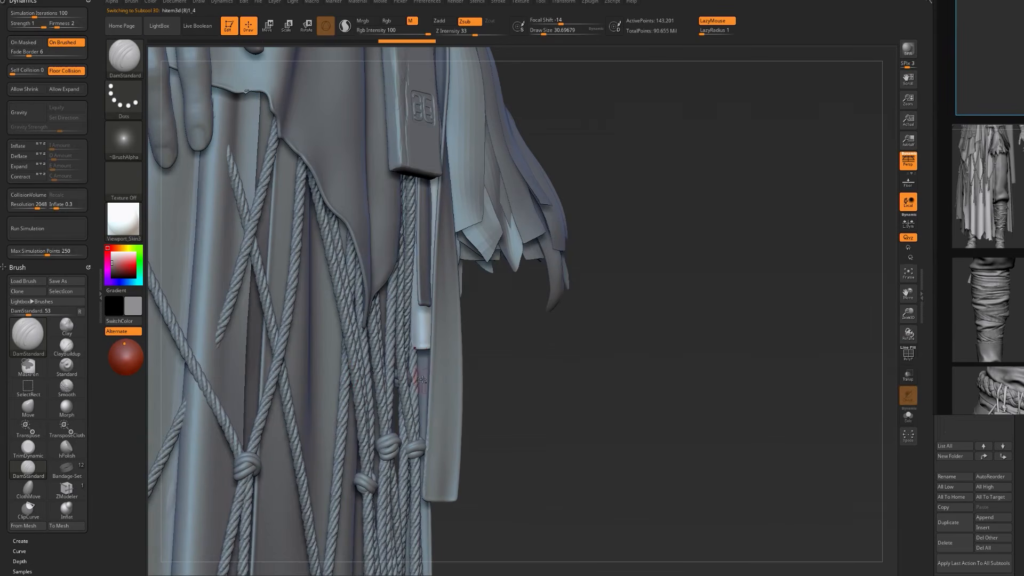
key(alt+s)
- Return to the isolated worn strip and refine the creases along its damaged edge with DamStandard at a draw size of about 41
drag(516, 423, 291, 292)
drag(421, 353, 419, 324)
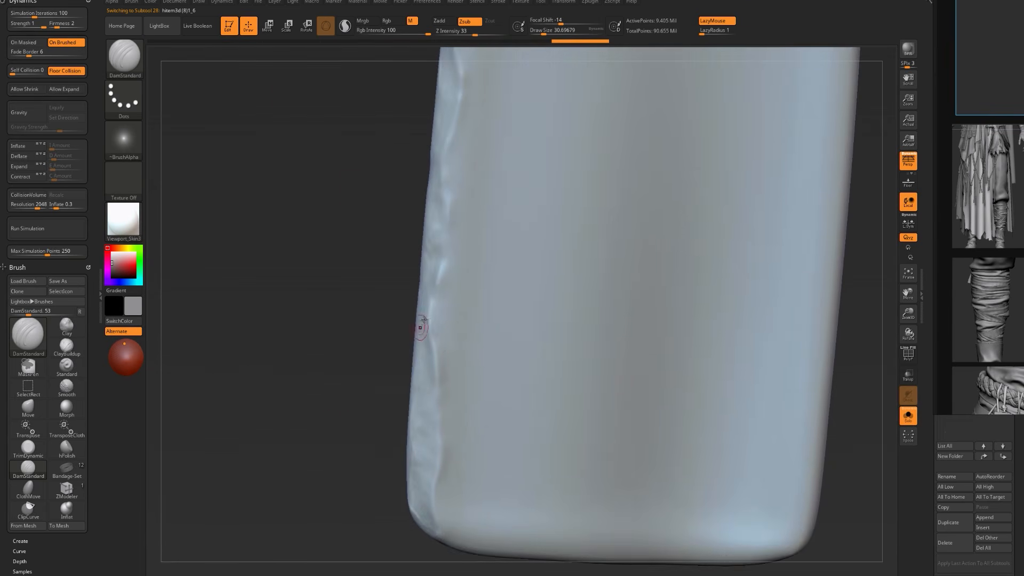
mouse_move(323, 291)
alt+mouse_down()
mouse_move(343, 321)
mouse_move(373, 320)
alt+mouse_up()
key(s)
drag(475, 303, 479, 303)
alt+drag(437, 252, 417, 288)
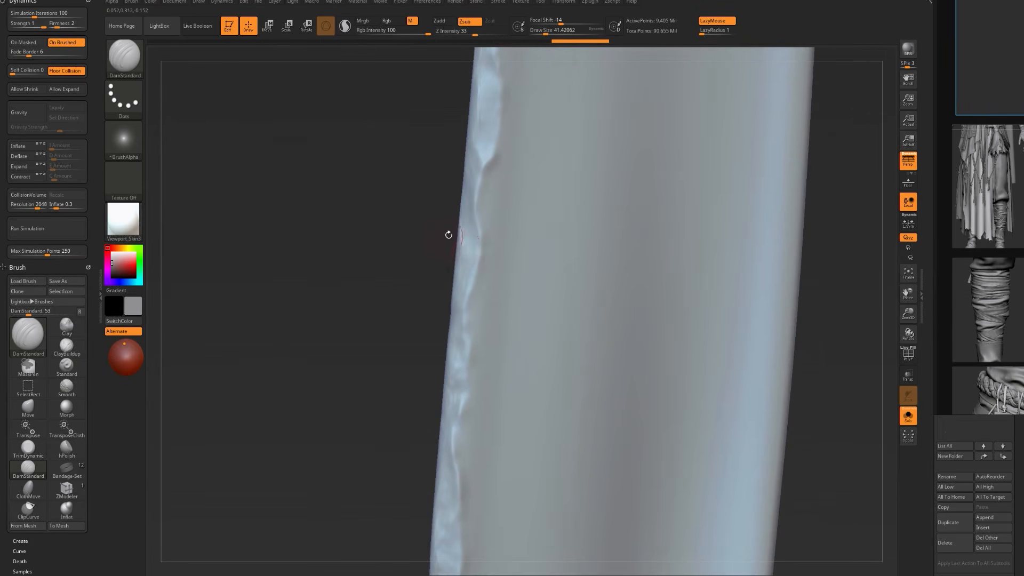
- Sharpen the notches and thin creases further up the worn edge with DamStandard at a draw size of about 46
drag(445, 233, 349, 86)
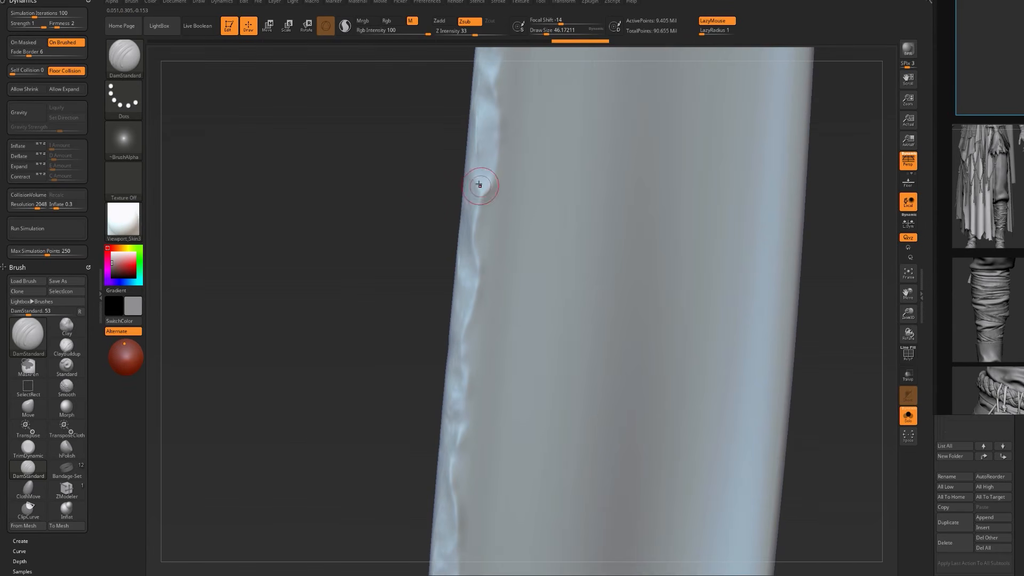
drag(425, 212, 498, 183)
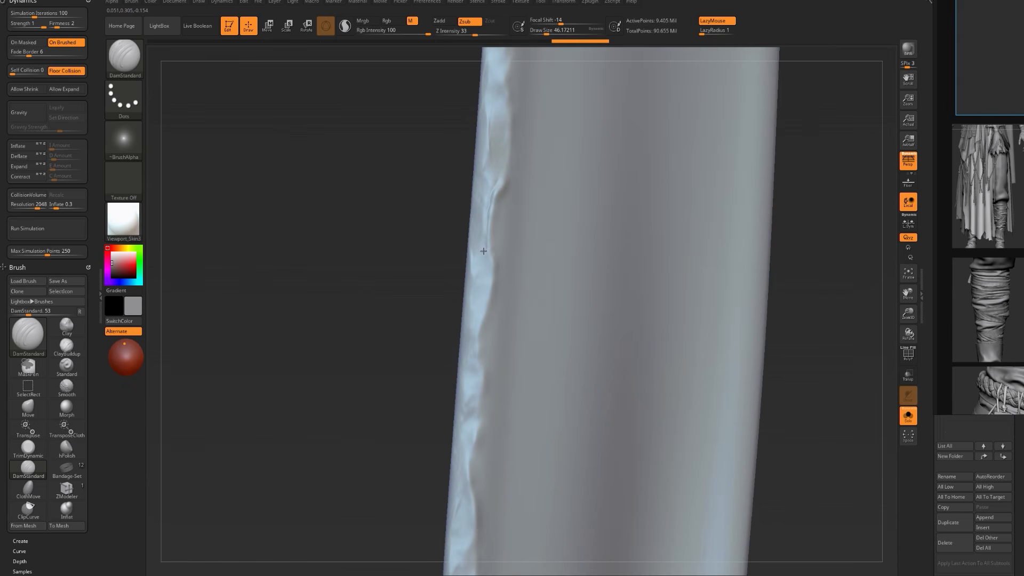
drag(376, 359, 383, 351)
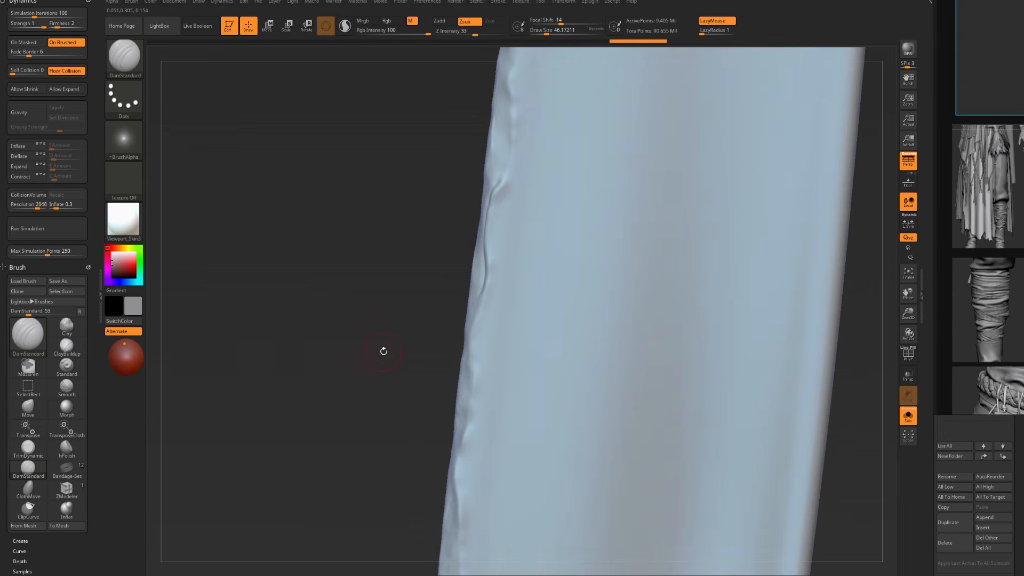
drag(418, 268, 453, 208)
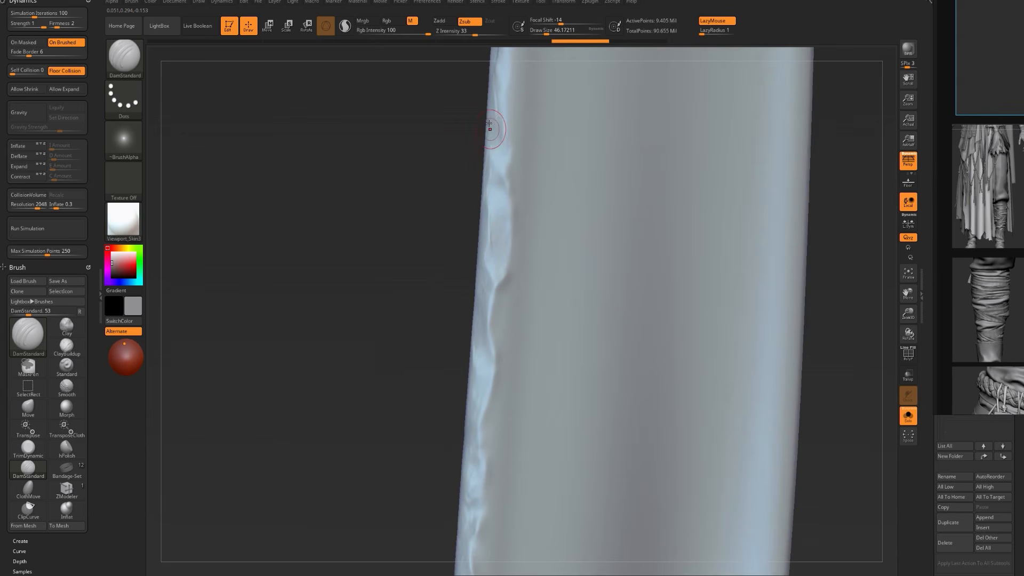
- Mask the strip's thin side face along the notched section, up to the wavy front edge
mouse_move(492, 95)
ctrl+mouse_down()
mouse_move(490, 234)
mouse_move(470, 396)
ctrl+mouse_up()
ctrl+drag(474, 252, 477, 211)
ctrl+drag(505, 168, 491, 189)
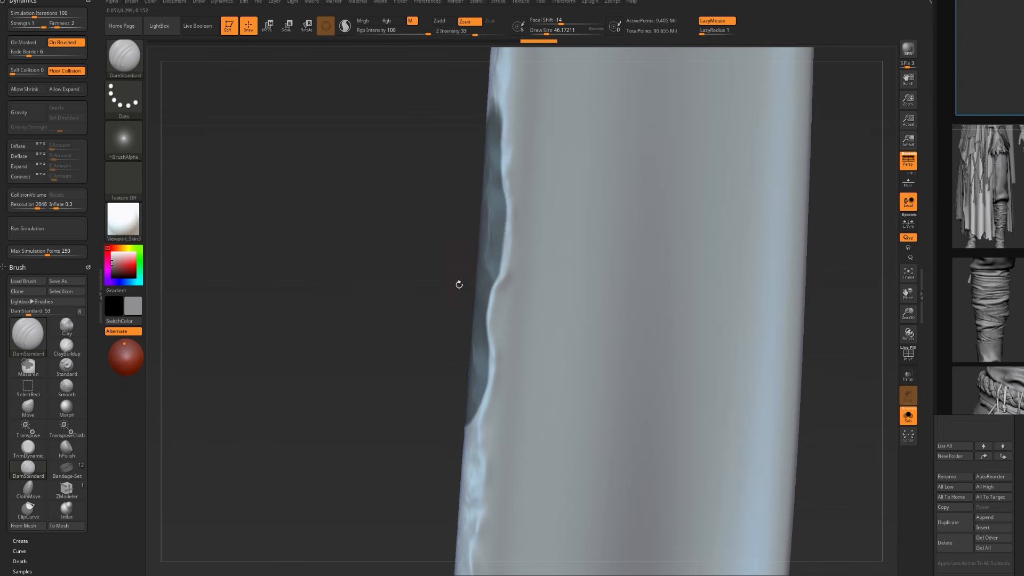
drag(462, 436, 472, 452)
mouse_move(416, 329)
mouse_down()
mouse_move(471, 275)
mouse_move(437, 261)
mouse_move(450, 268)
mouse_move(492, 238)
mouse_up()
- Push the unmasked front edge outward over the masked side at several points with the Move brush
key(s)
key(b)
key(m)
key(v)
drag(483, 303, 490, 301)
drag(470, 352, 473, 353)
drag(463, 425, 457, 422)
key(s)
- Shape the front edge into an uneven wavy lip beside the mask with the Move brush at a draw size of about 62
drag(486, 259, 489, 231)
key(s)
drag(489, 218, 485, 200)
drag(489, 189, 487, 189)
drag(491, 228, 489, 228)
drag(492, 267, 476, 331)
drag(472, 363, 468, 363)
drag(473, 393, 464, 432)
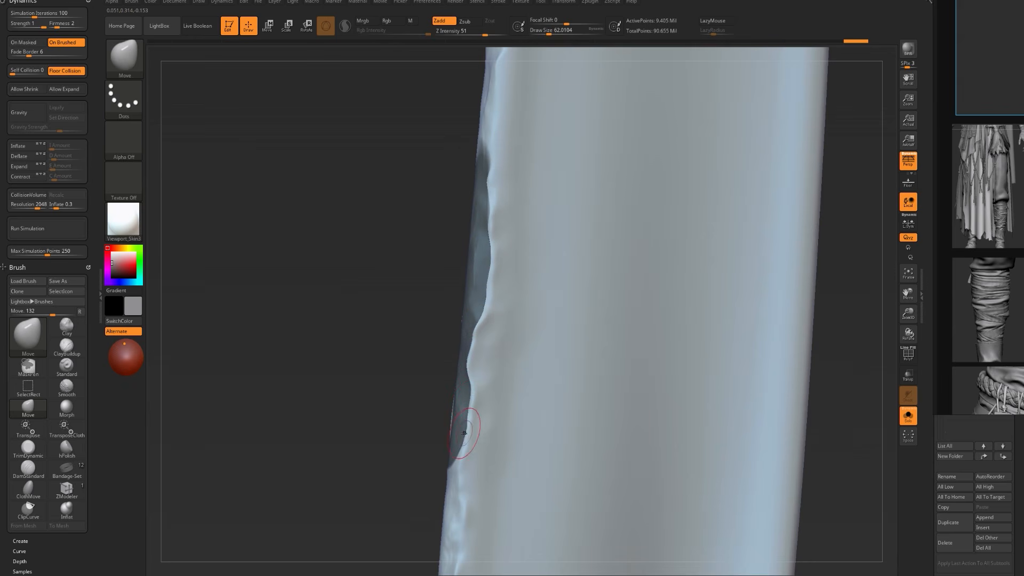
- Clear the mask on the strip and soften the thin side face beside the wavy front lip with the Smooth brush
ctrl+drag(394, 345, 401, 390)
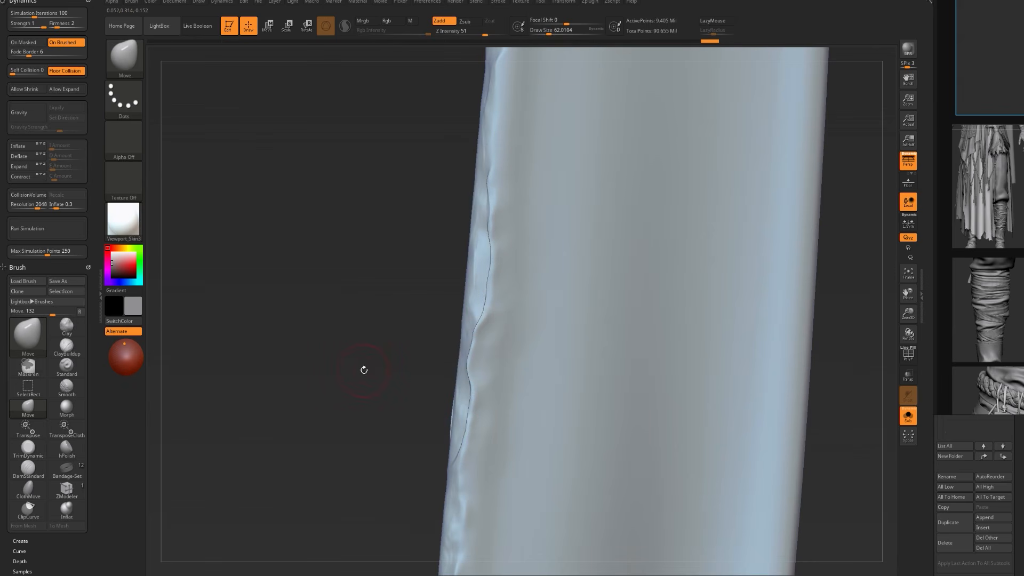
drag(359, 368, 388, 324)
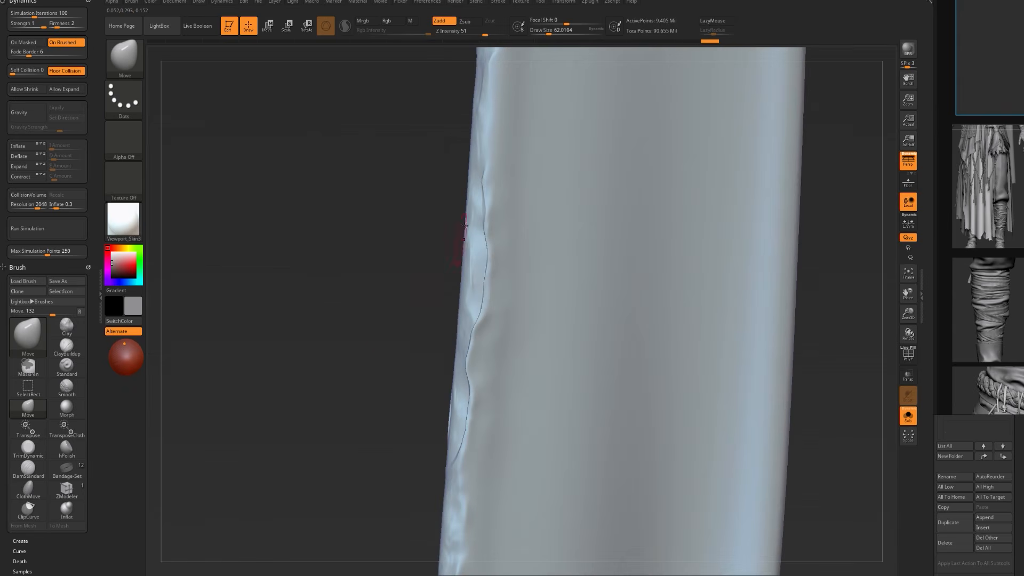
key(shift)
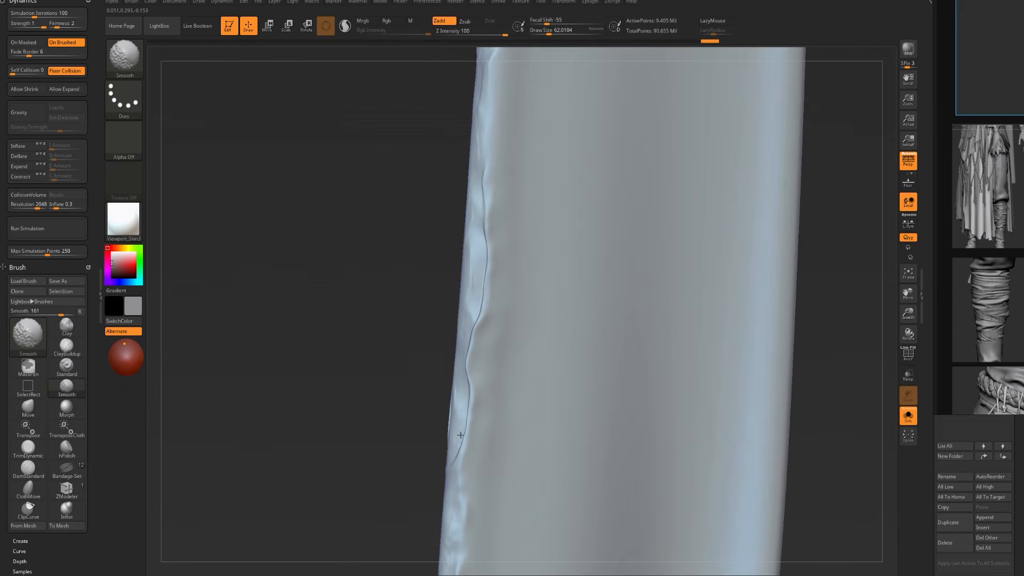
drag(411, 466, 364, 431)
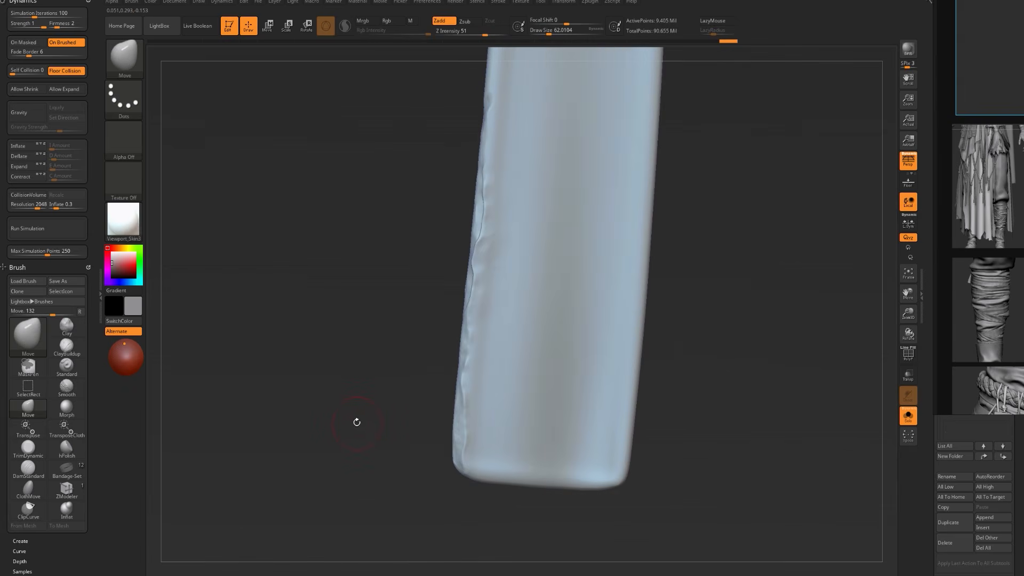
- Flatten the uneven front edge and the side face beside it along the notched section with hPolish
alt+drag(341, 386, 347, 430)
key(b)
key(h)
key(p)
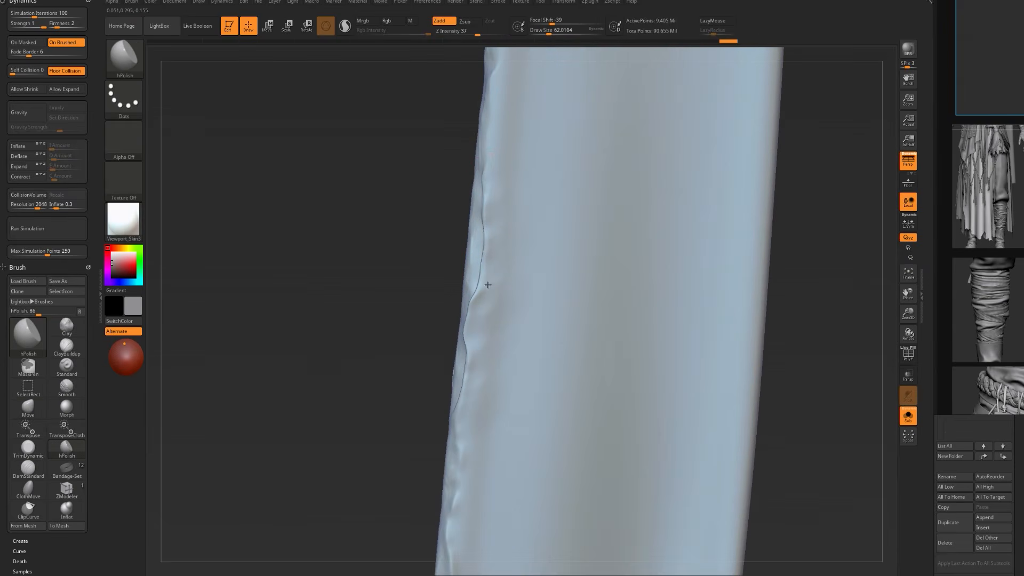
mouse_move(401, 331)
alt+mouse_down()
mouse_move(400, 322)
mouse_move(403, 339)
alt+mouse_up()
mouse_move(412, 261)
mouse_down()
mouse_move(414, 278)
mouse_move(445, 273)
mouse_up()
mouse_move(472, 212)
mouse_down()
mouse_move(468, 229)
mouse_move(470, 202)
mouse_move(463, 237)
mouse_move(473, 231)
mouse_move(461, 235)
mouse_up()
- Lower the strip by one subdivision level and smooth the side face next to the deepest part of the lip
key(s)
key(shift+d)
shift+drag(454, 325, 467, 272)
drag(395, 271, 408, 257)
- Carve thin lengthwise grooves into the strip's side face with DamStandard at a draw size of about 41
key(b)
key(d)
key(s)
key(s)
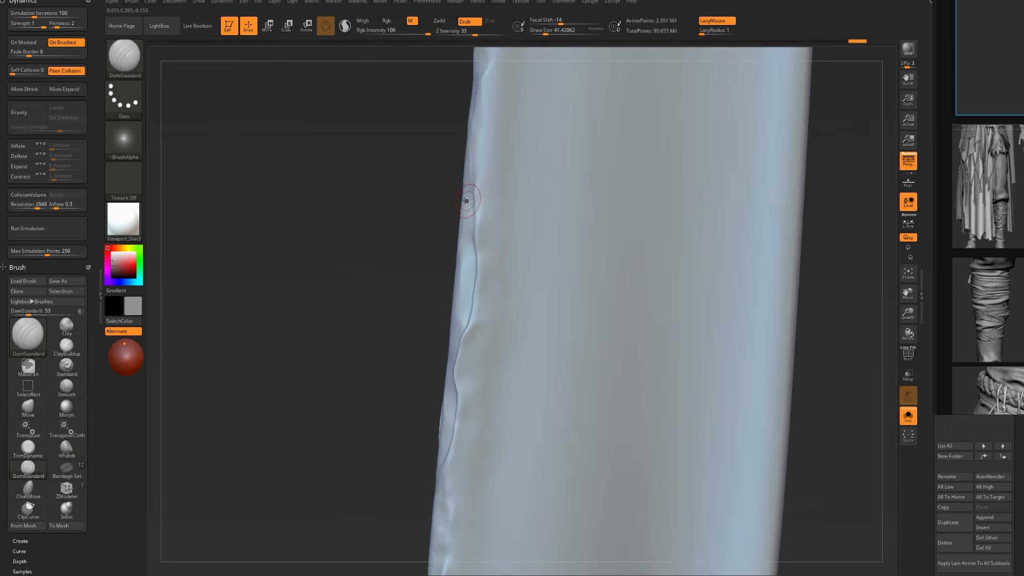
drag(458, 330, 466, 264)
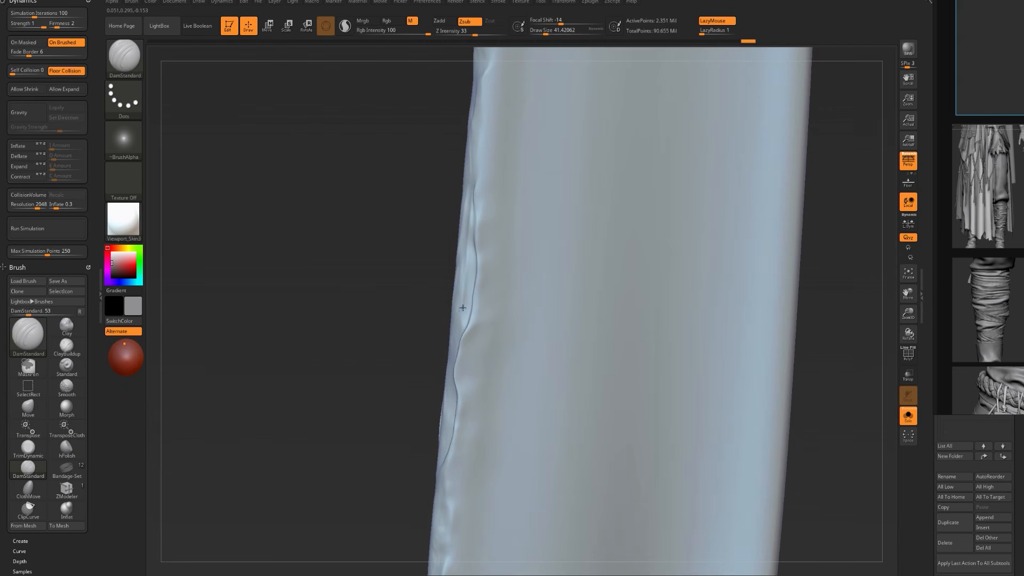
drag(472, 217, 464, 207)
drag(448, 401, 444, 413)
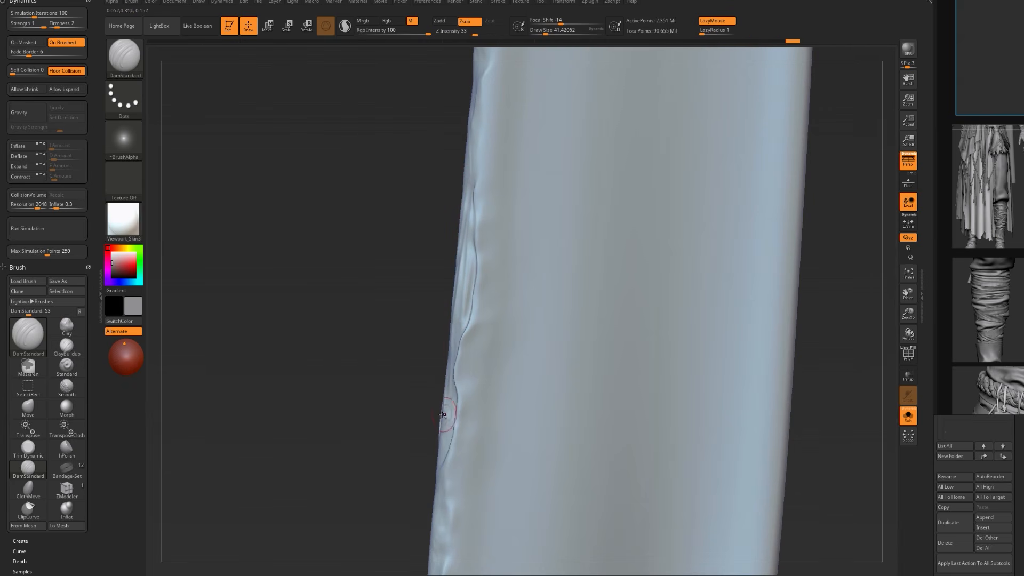
drag(446, 436, 446, 400)
- Build up thin ridges between the grooves on the side face with the Standard brush at a draw size of about 59
drag(430, 452, 398, 268)
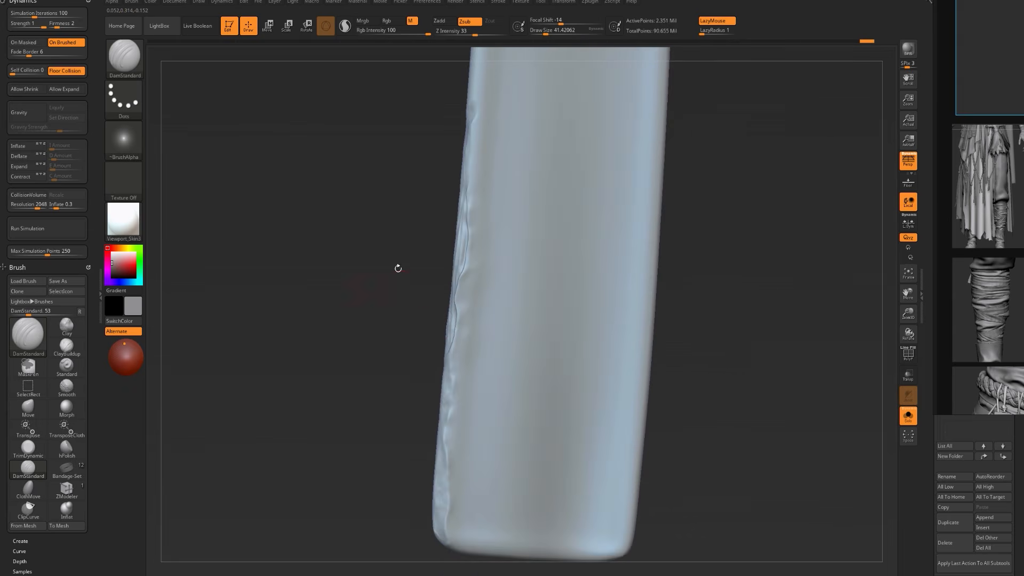
drag(413, 356, 414, 285)
key(b)
key(s)
key(t)
key(s)
drag(454, 245, 465, 288)
key(s)
key(s)
key(ctrl+z)
key(bracketleft)
mouse_move(479, 193)
mouse_down()
mouse_move(447, 287)
mouse_move(447, 332)
mouse_up()
alt+drag(402, 373, 400, 283)
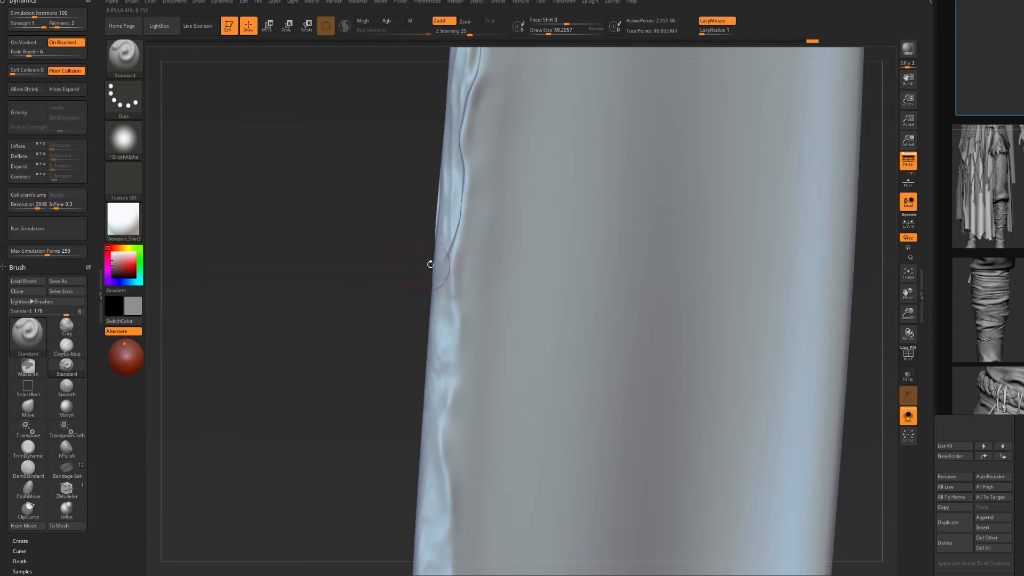
- Extend the crease further down the worn front edge with DamStandard at a draw size of about 59, then soften the surface beside it
key(b)
key(d)
key(s)
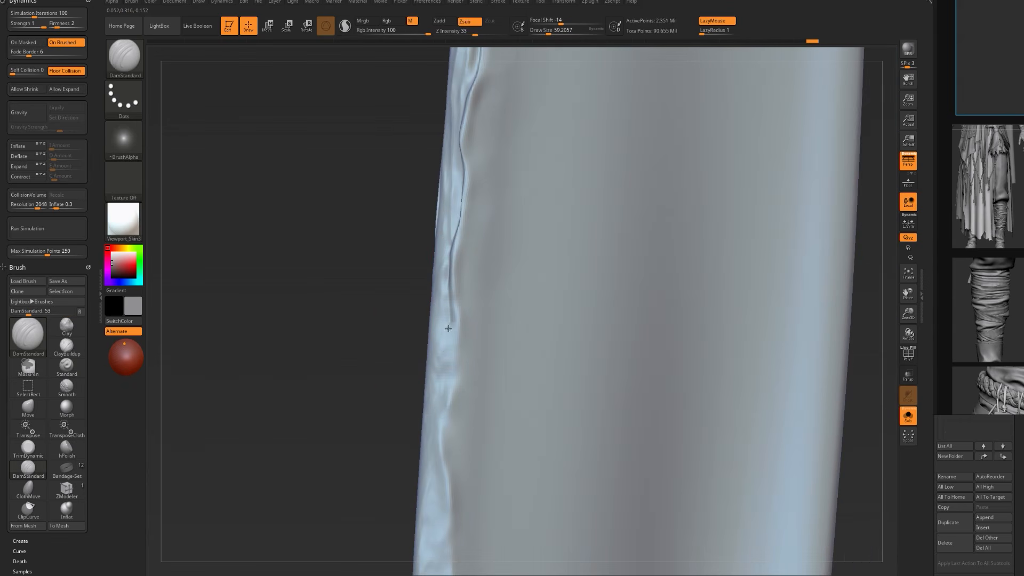
key(shift)
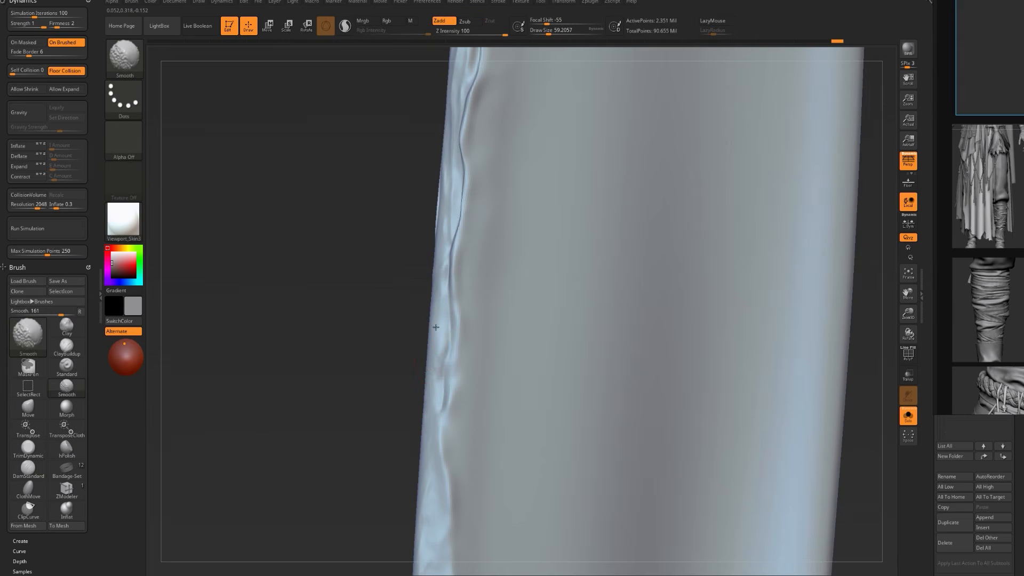
mouse_move(406, 380)
alt+mouse_down()
mouse_move(389, 389)
mouse_move(393, 376)
alt+mouse_up()
key(b)
key(s)
key(t)
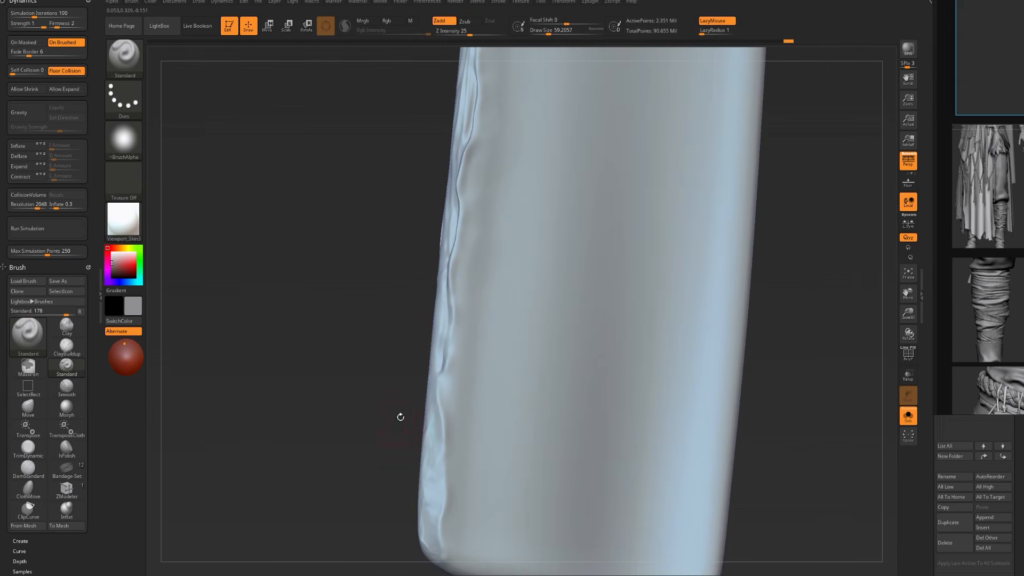
- Try to nudge a spot of the worn edge with the Move brush at a draw size of about 46
alt+drag(403, 420, 441, 319)
key(b)
key(m)
key(v)
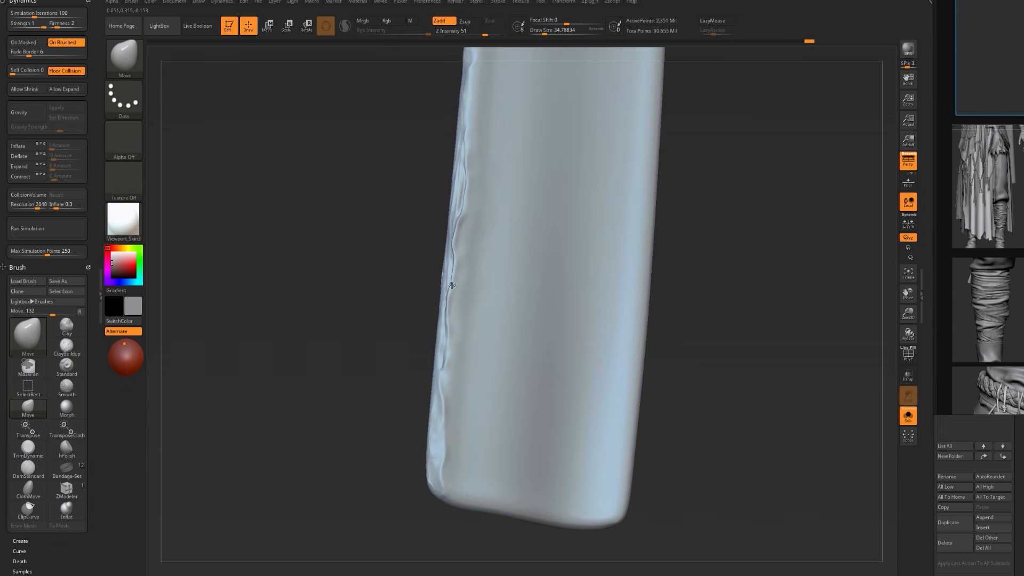
mouse_move(403, 264)
mouse_down()
mouse_move(373, 267)
mouse_move(354, 286)
mouse_up()
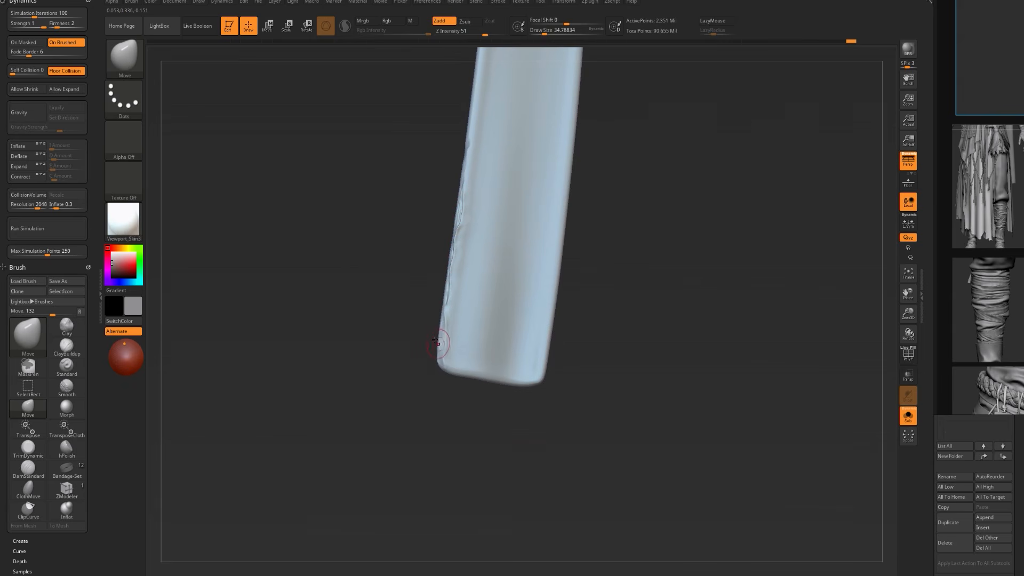
alt+drag(379, 279, 362, 206)
alt+drag(370, 312, 397, 306)
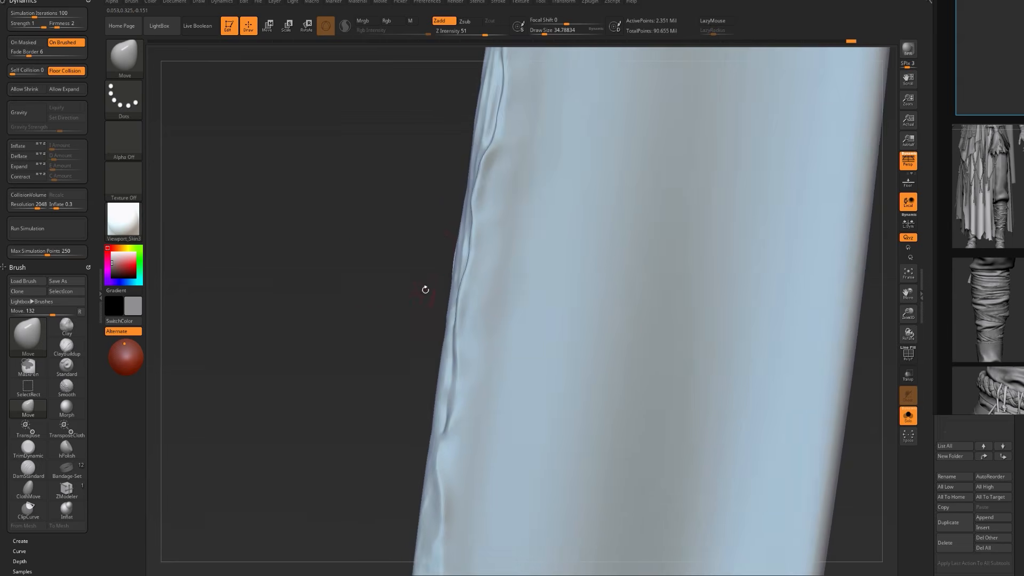
key(s)
drag(452, 246, 448, 241)
alt+drag(418, 206, 406, 262)
key(ctrl+z)
alt+drag(425, 213, 418, 274)
- Mask the side face along the worn section at the next lower subdivision level and invert the mask
key(shift+d)
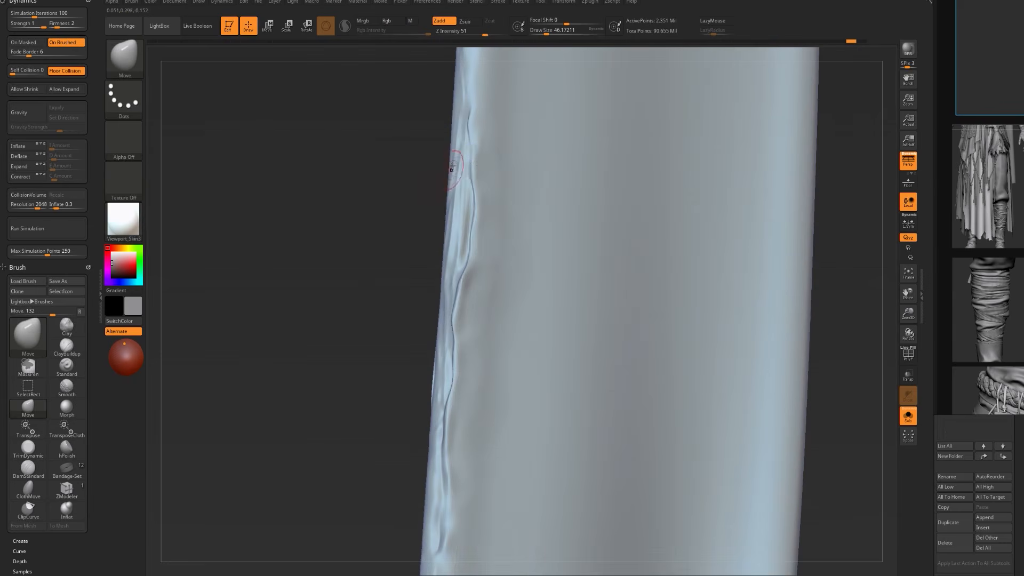
mouse_move(459, 106)
ctrl+mouse_down()
mouse_move(459, 208)
mouse_move(437, 280)
ctrl+mouse_up()
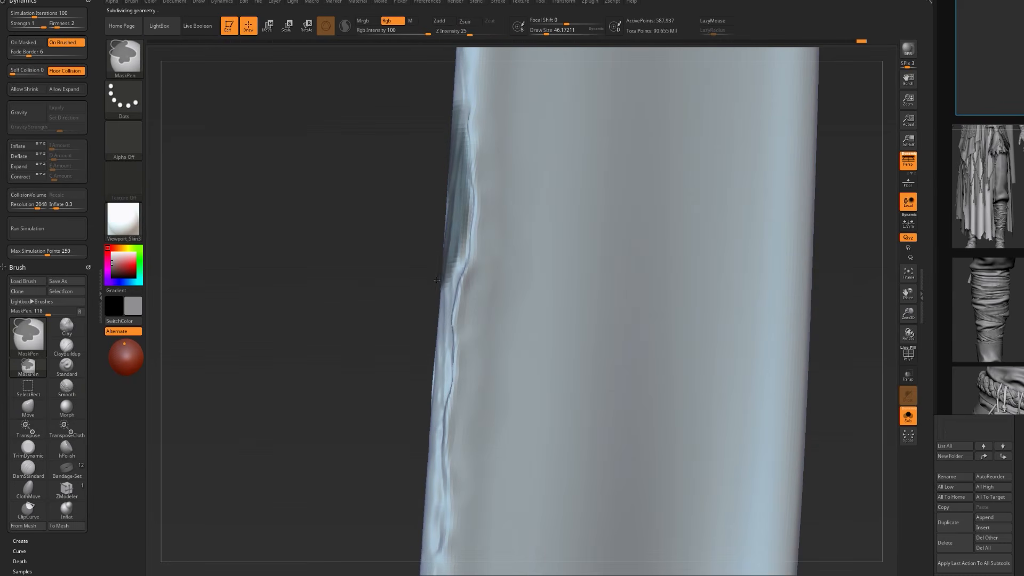
ctrl+drag(431, 315, 428, 431)
ctrl+click(384, 412)
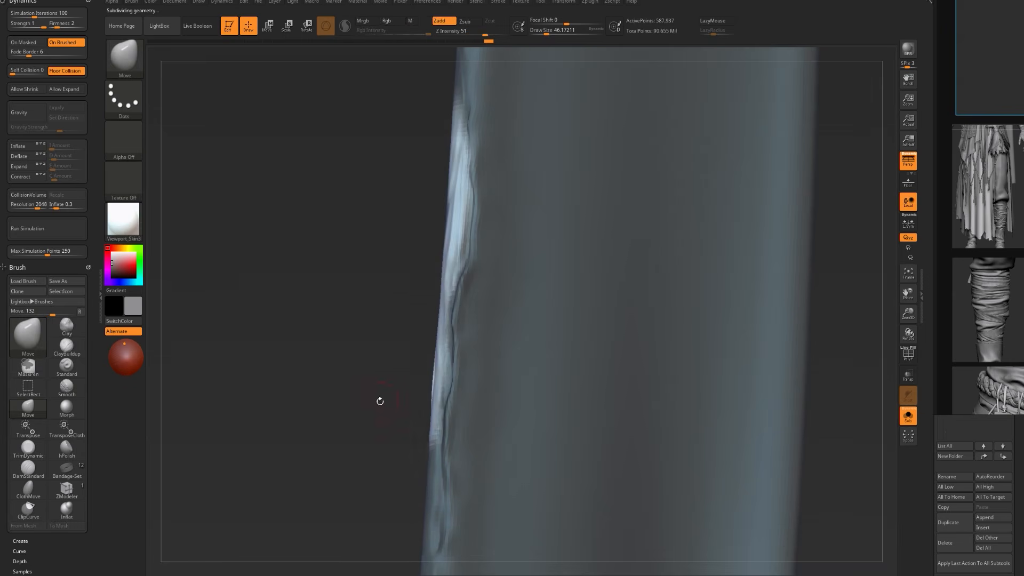
- Try the Noise deformation on the unmasked side face with several strengths and axis settings, undoing each attempt
drag(379, 402, 353, 339)
click(892, 338)
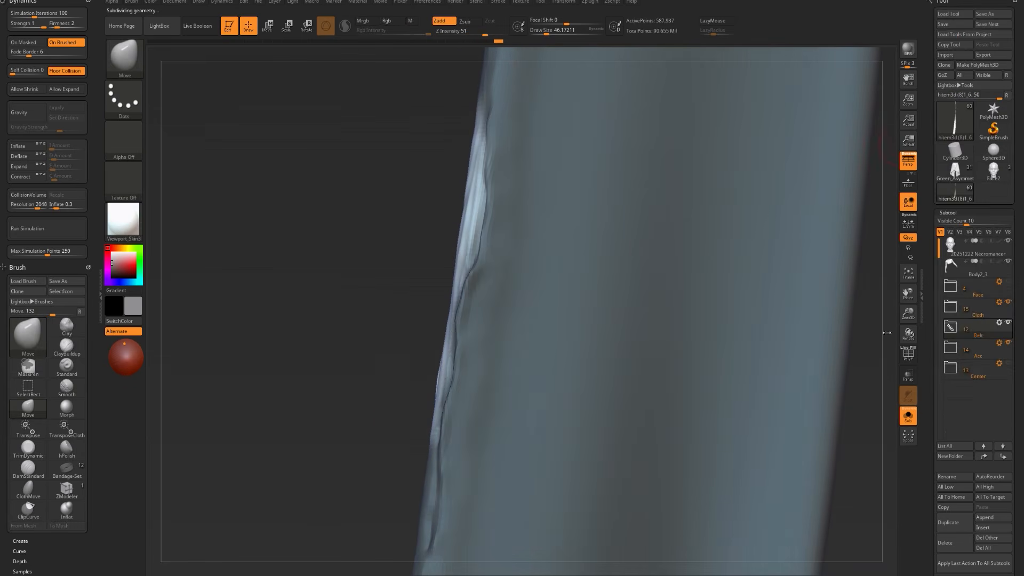
scroll(976, 298, down, 15)
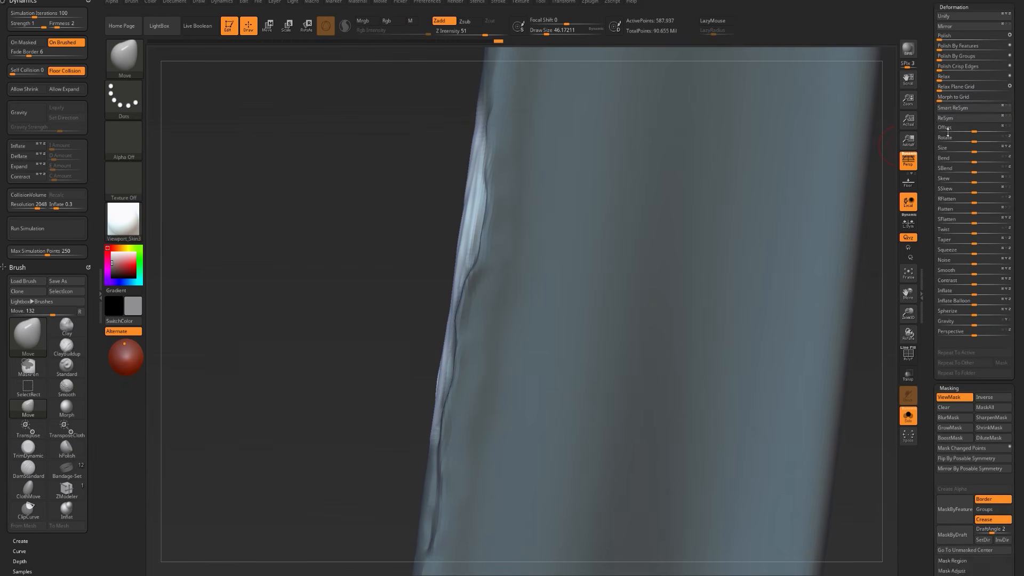
drag(981, 281, 983, 281)
key(ctrl+z)
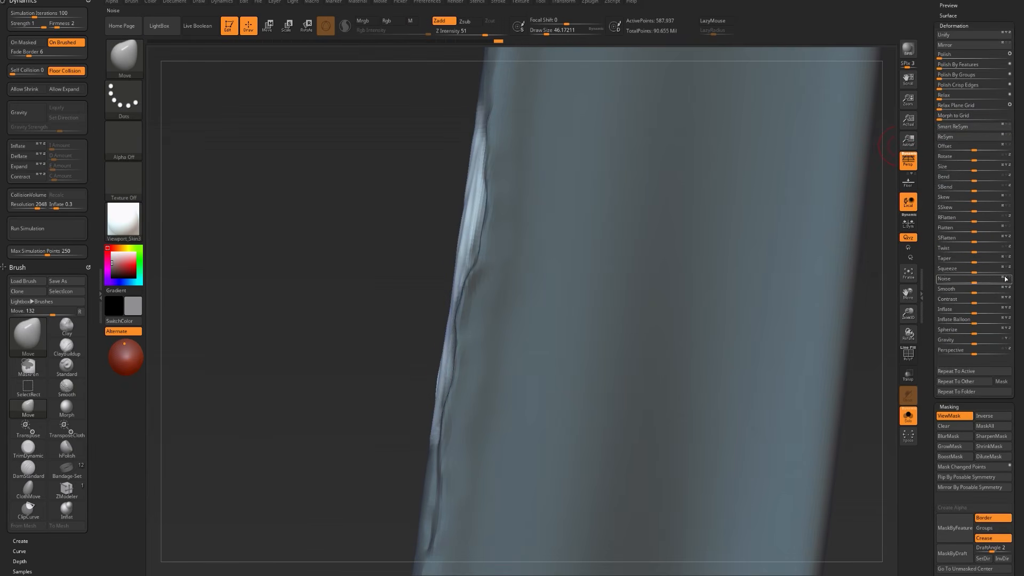
drag(980, 278, 988, 279)
key(ctrl+z)
click(1002, 277)
click(1006, 278)
drag(989, 279, 993, 278)
key(ctrl+z)
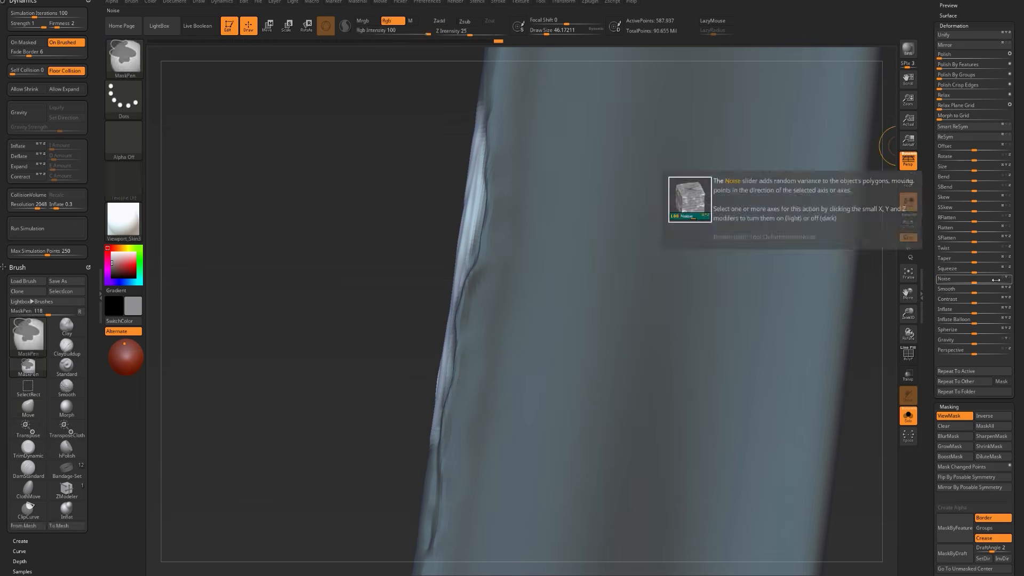
drag(981, 279, 983, 281)
key(ctrl+z)
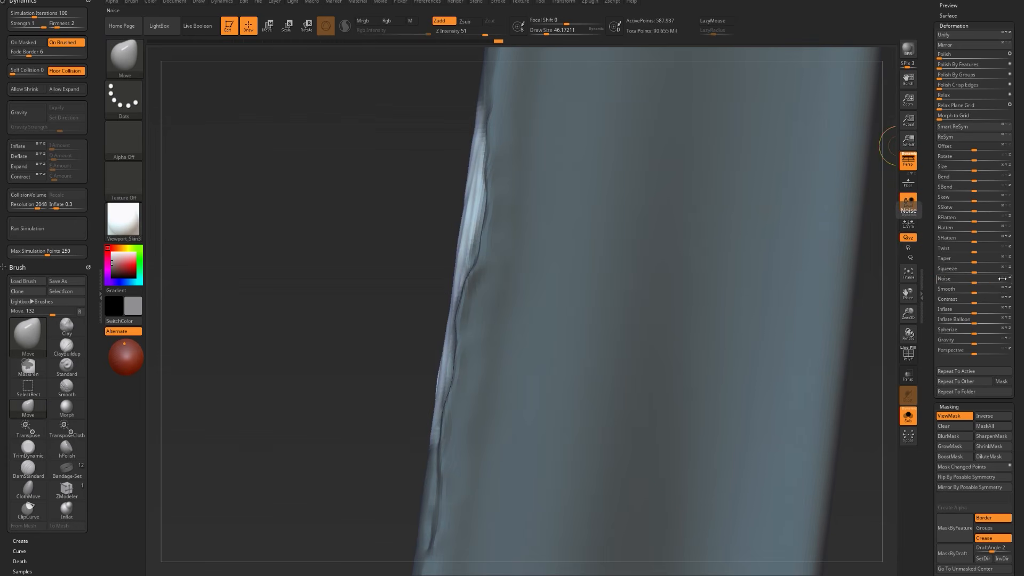
- Roughen the unmasked side face with the Noise deformation and soften the jagged result with Polish By Groups
drag(974, 280, 980, 280)
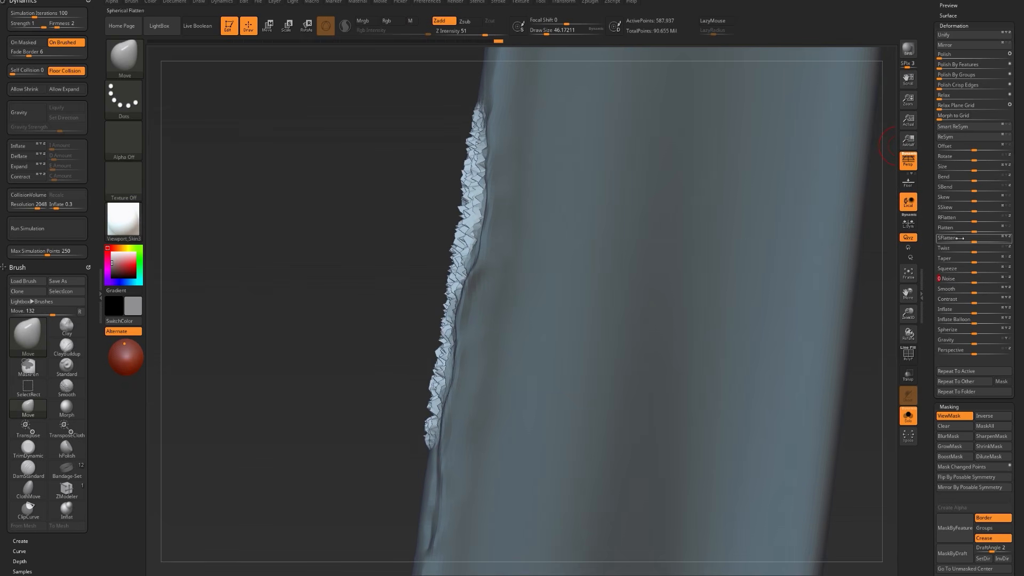
scroll(955, 160, up, 3)
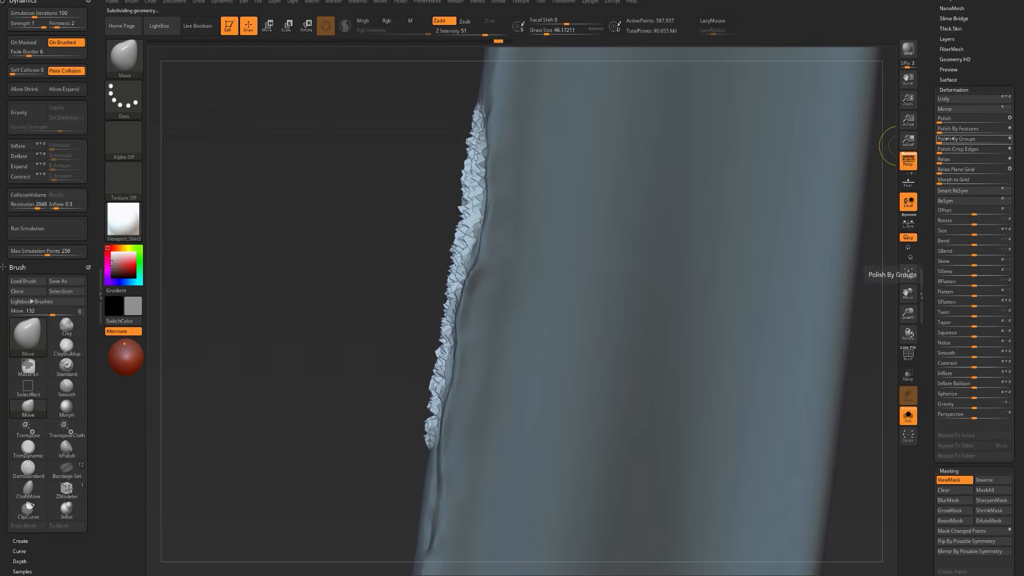
drag(947, 138, 949, 139)
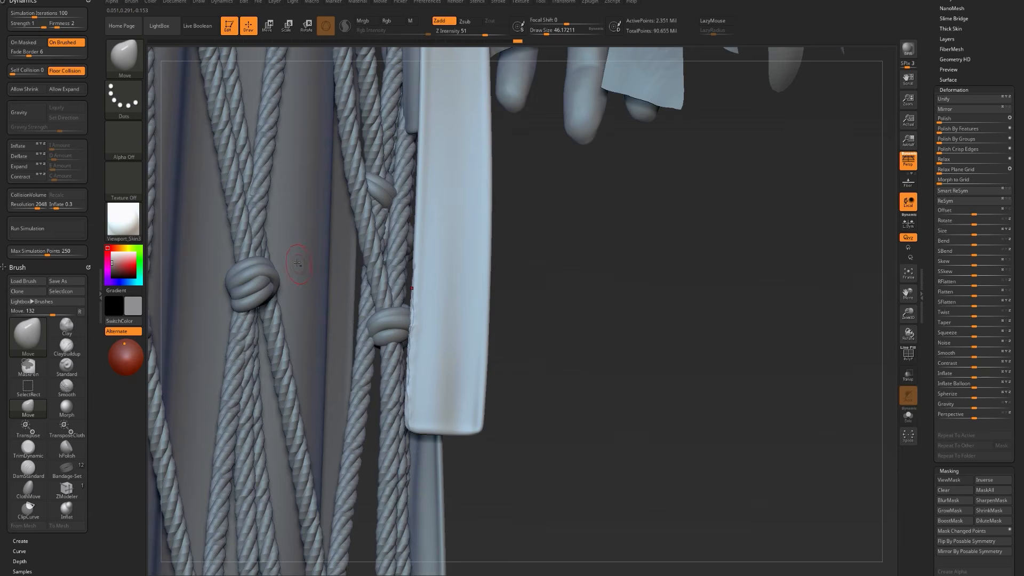
- Examine the worn strip on the whole character and compare the skirt with the pictures and notes on the reference board
alt+drag(564, 352, 525, 186)
drag(514, 343, 543, 415)
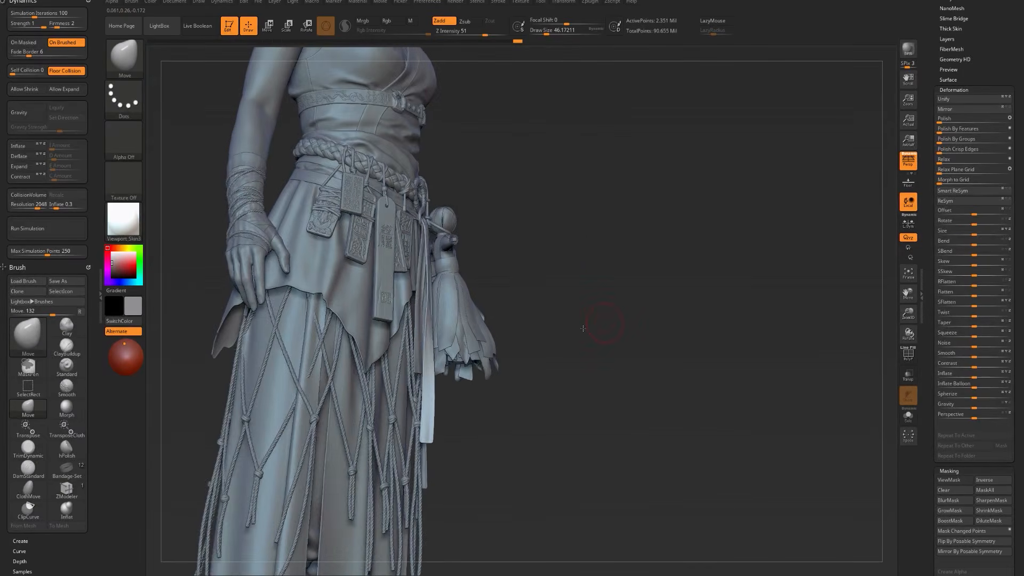
right_drag(1023, 282, 552, 271)
scroll(552, 271, down, 2)
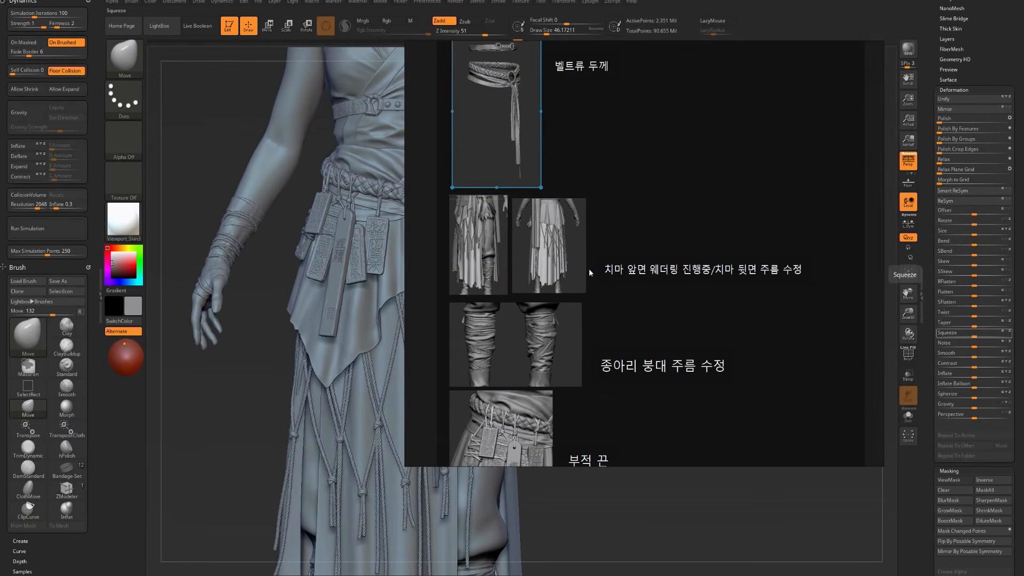
scroll(605, 276, up, 8)
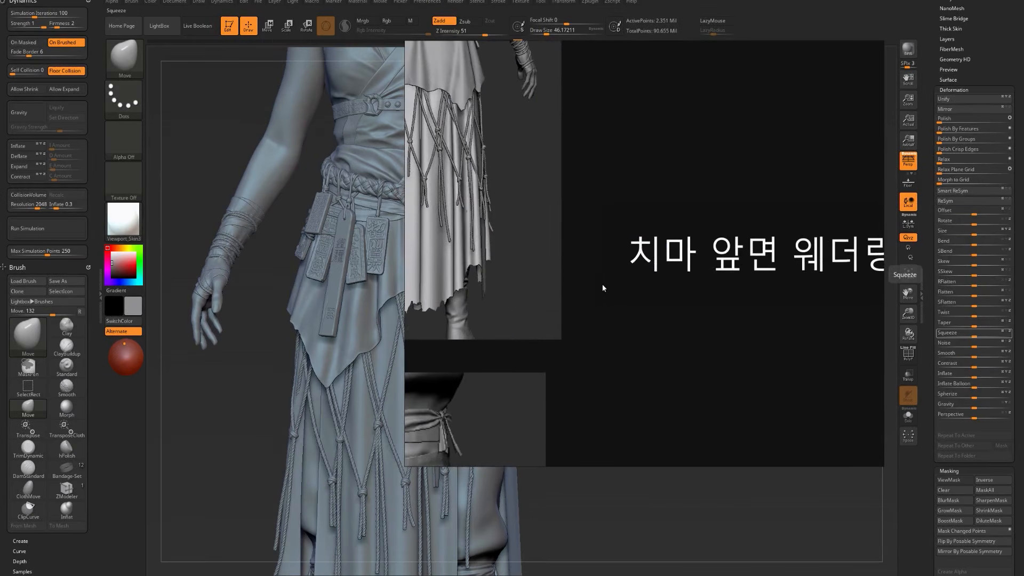
scroll(599, 285, down, 5)
right_drag(600, 286, 948, 159)
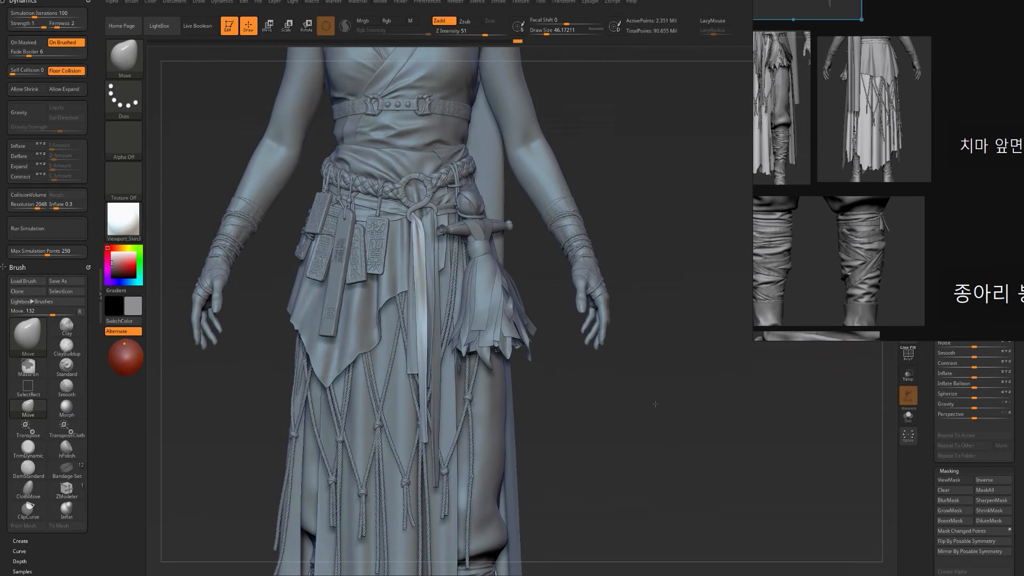
- Select the torn front skirt panel and isolate it to examine its frayed lower hem and side slits
alt+drag(622, 410, 632, 311)
alt+drag(569, 373, 578, 260)
alt+click(406, 482)
key(alt+shift+s)
alt+drag(567, 383, 635, 419)
alt+drag(649, 472, 701, 191)
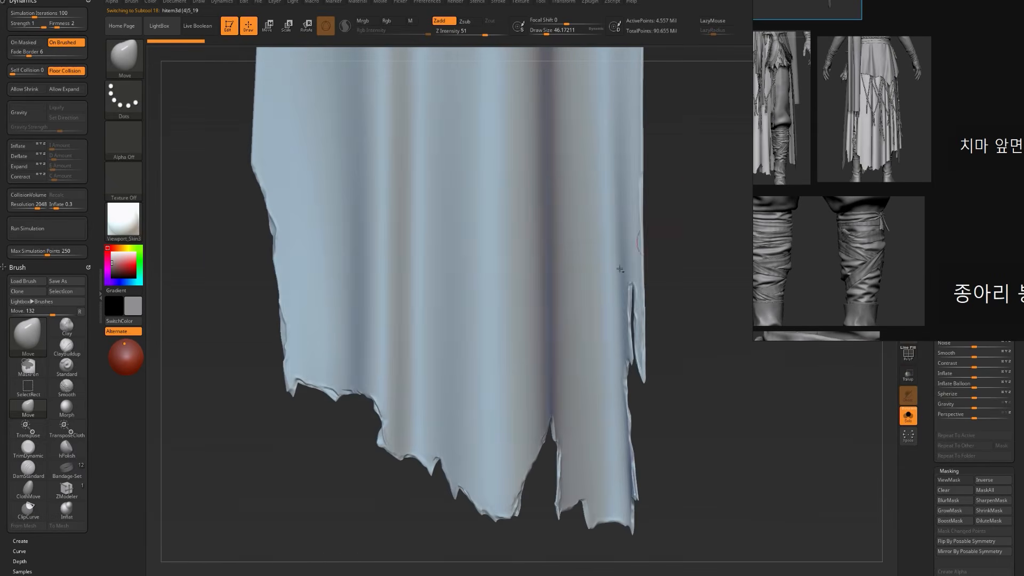
key(alt+shift+s)
- Switch to the round torn cloth patch in isolation and check its polygon wireframe
key(alt+shift+s)
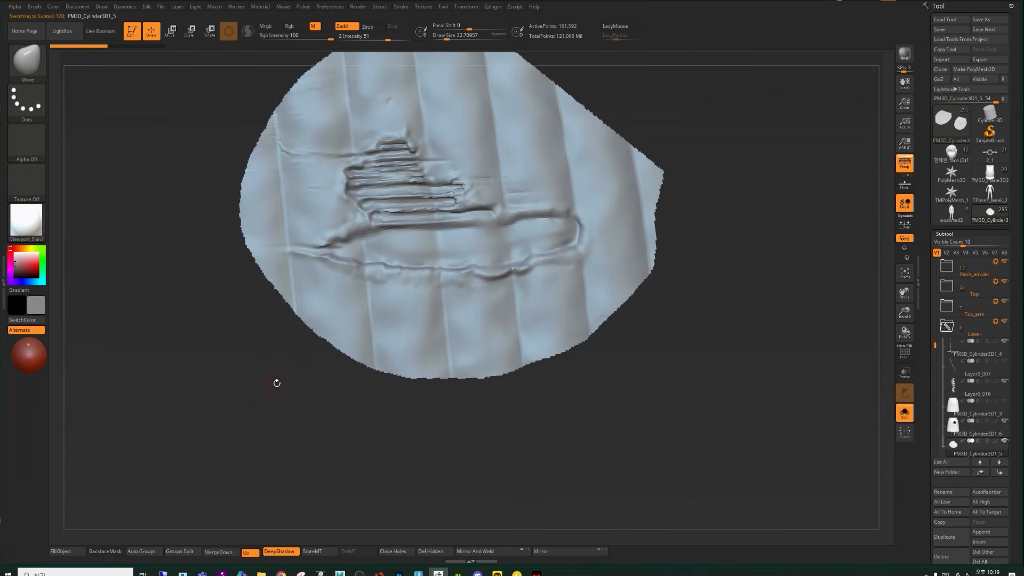
mouse_move(276, 383)
alt+mouse_down()
mouse_move(304, 390)
mouse_move(283, 392)
alt+mouse_up()
mouse_move(212, 299)
alt+mouse_down()
mouse_move(192, 350)
mouse_move(211, 371)
alt+mouse_up()
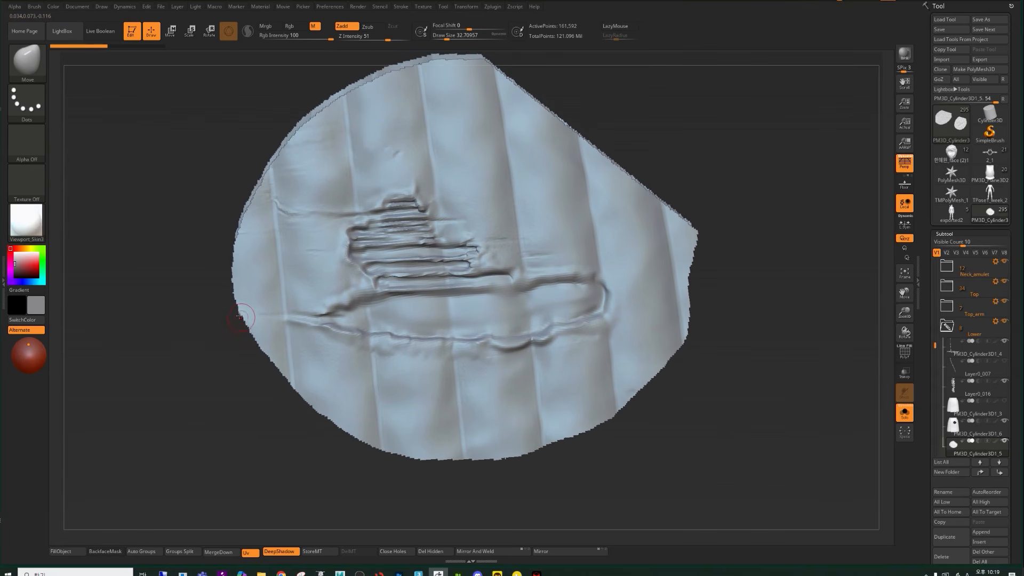
key(ctrl)
key(shift+f)
key(shift+f)
- Crease the cloth patch's edges with a crease tolerance of 180
scroll(944, 280, down, 6)
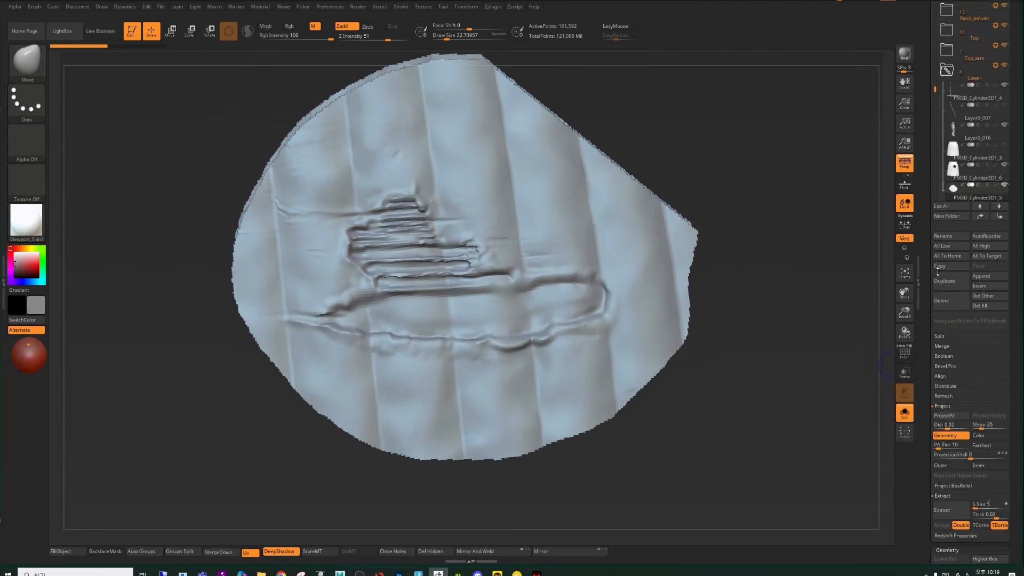
scroll(940, 290, down, 5)
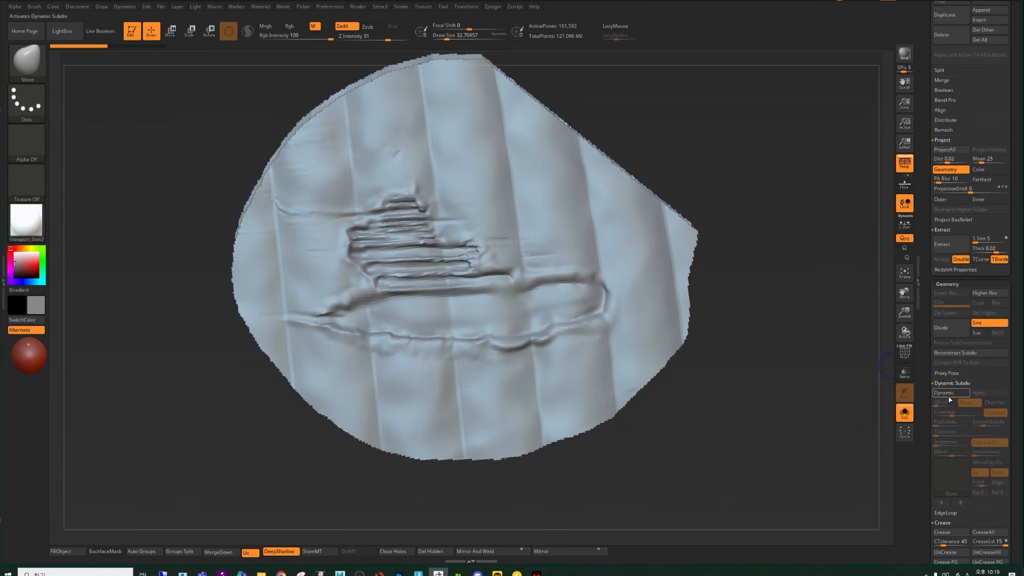
scroll(927, 394, down, 5)
drag(942, 353, 975, 352)
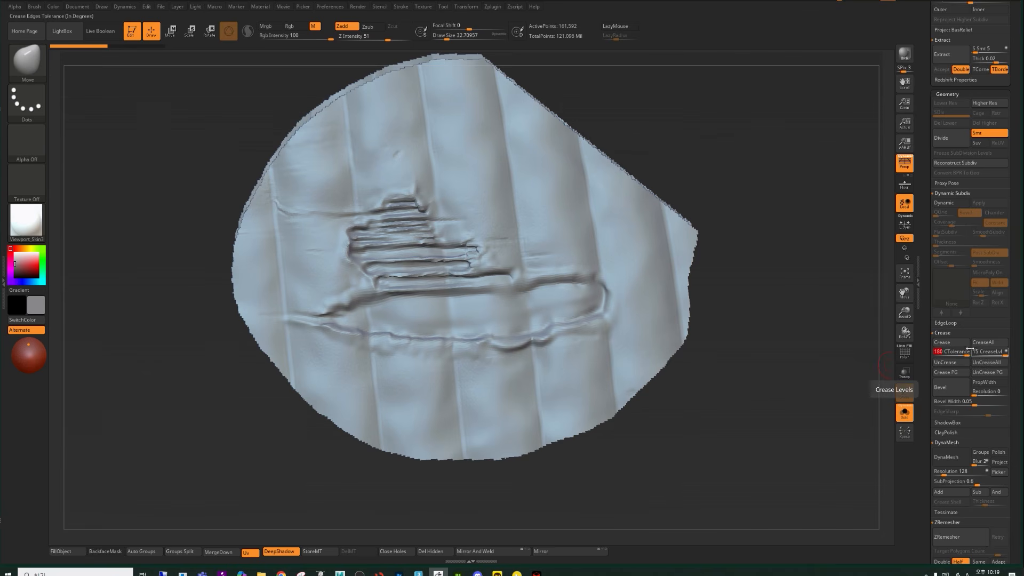
click(953, 347)
- Divide the creased cloth patch three times, up to subdivision level 4
key(ctrl+d)
mouse_move(170, 400)
alt+mouse_down()
mouse_move(176, 431)
mouse_move(241, 463)
mouse_move(271, 454)
mouse_move(219, 459)
mouse_move(251, 450)
mouse_move(326, 373)
mouse_move(619, 330)
mouse_move(713, 219)
mouse_move(448, 294)
alt+mouse_up()
key(ctrl+d)
key(ctrl+d)
mouse_move(286, 354)
mouse_down()
mouse_move(262, 358)
mouse_move(206, 432)
mouse_move(290, 442)
mouse_move(229, 398)
mouse_move(298, 469)
mouse_up()
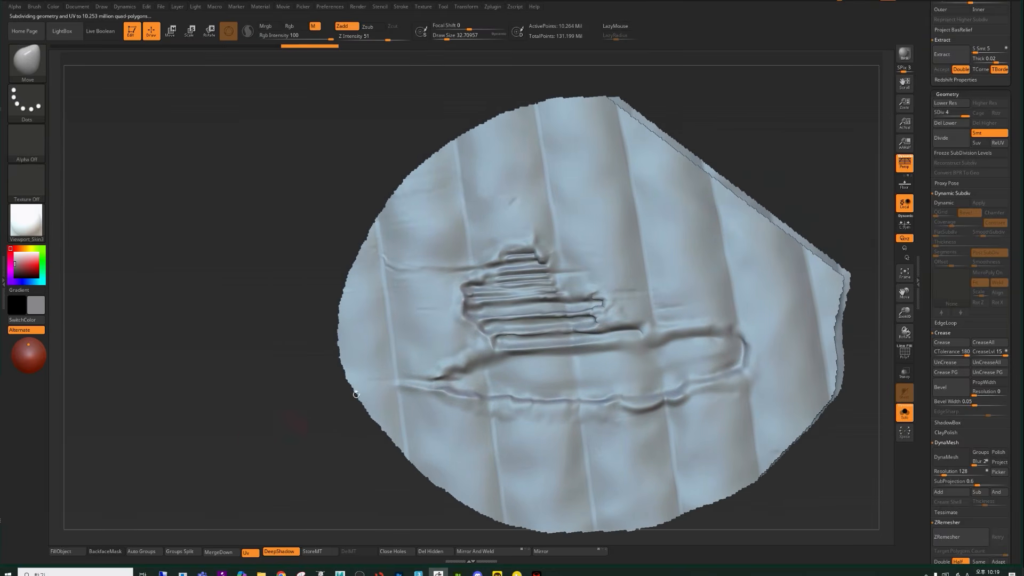
drag(258, 434, 262, 384)
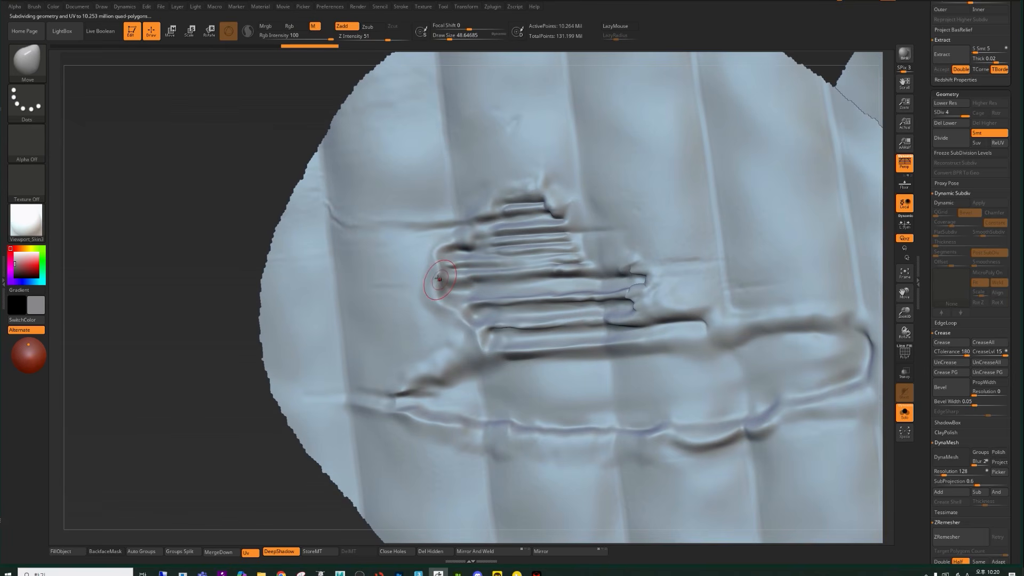
- Raise the rim at the left end of the threaded tear with the Standard brush, undoing the last stroke
key(b)
key(d)
key(s)
key(b)
key(s)
key(t)
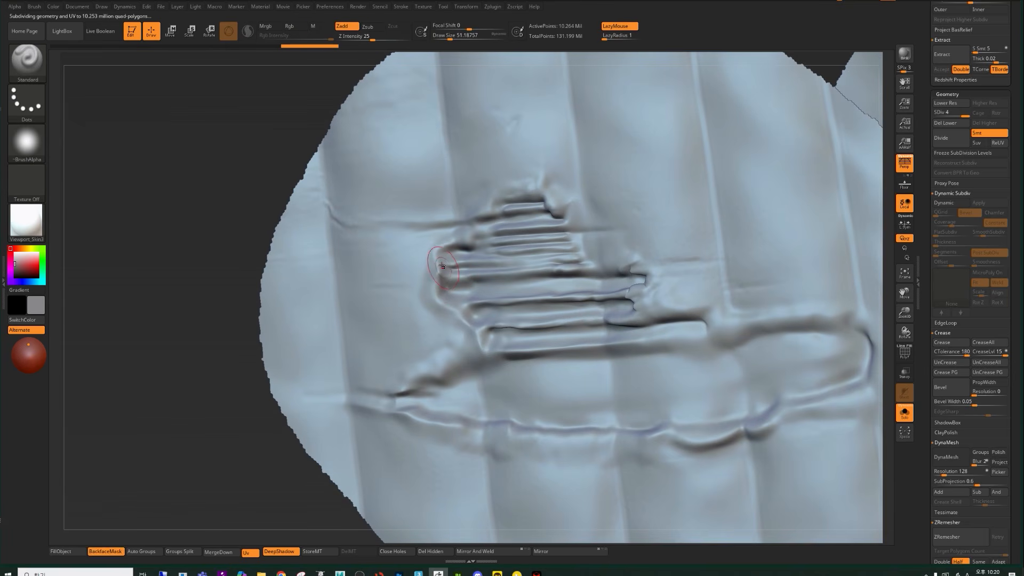
drag(441, 274, 443, 288)
key(ctrl+z)
- Carve a sharp groove around the threaded tear's left rim with the DamStandard brush, adjusting the draw size for finer strokes
key(b)
key(d)
key(s)
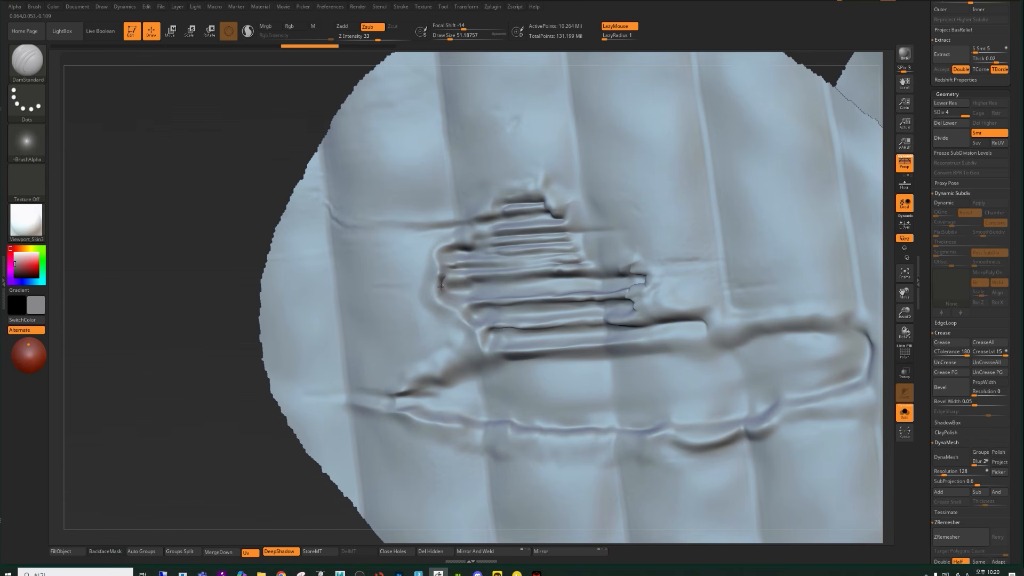
drag(440, 294, 436, 277)
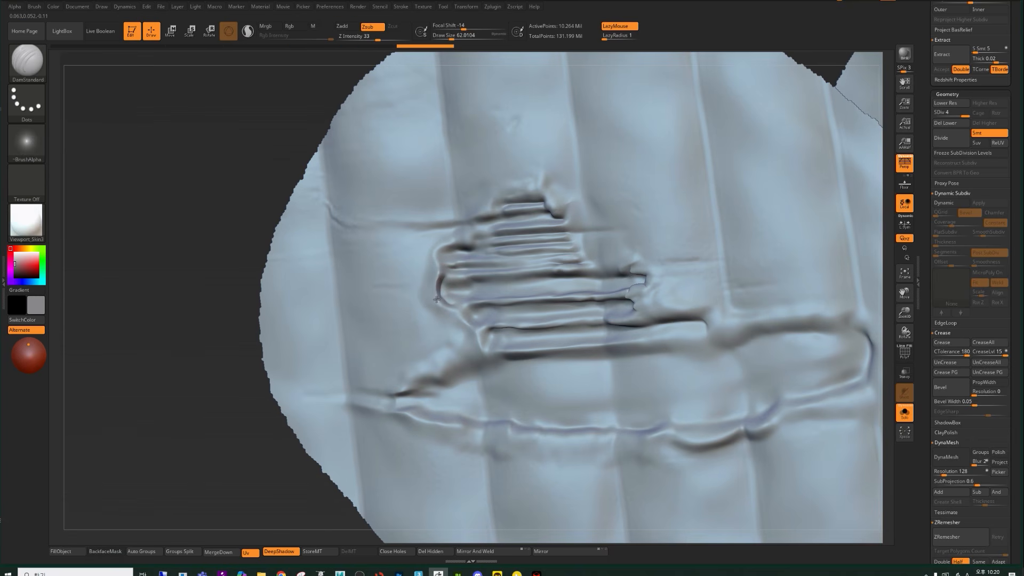
mouse_move(453, 309)
mouse_down()
mouse_move(442, 290)
mouse_move(446, 249)
mouse_move(439, 263)
mouse_move(444, 251)
mouse_move(528, 268)
mouse_up()
key([)
key(s)
drag(453, 285, 455, 279)
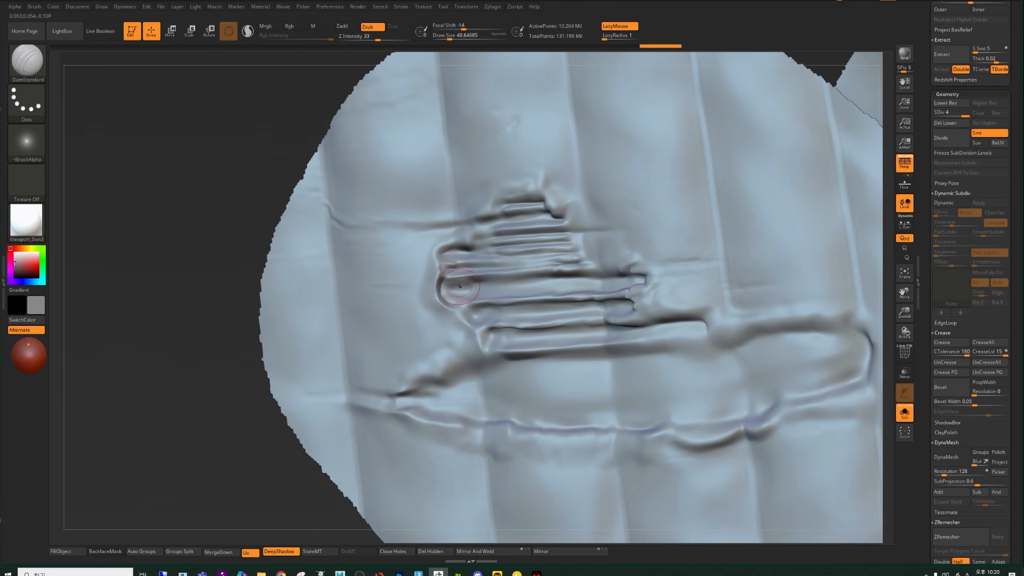
drag(208, 338, 190, 285)
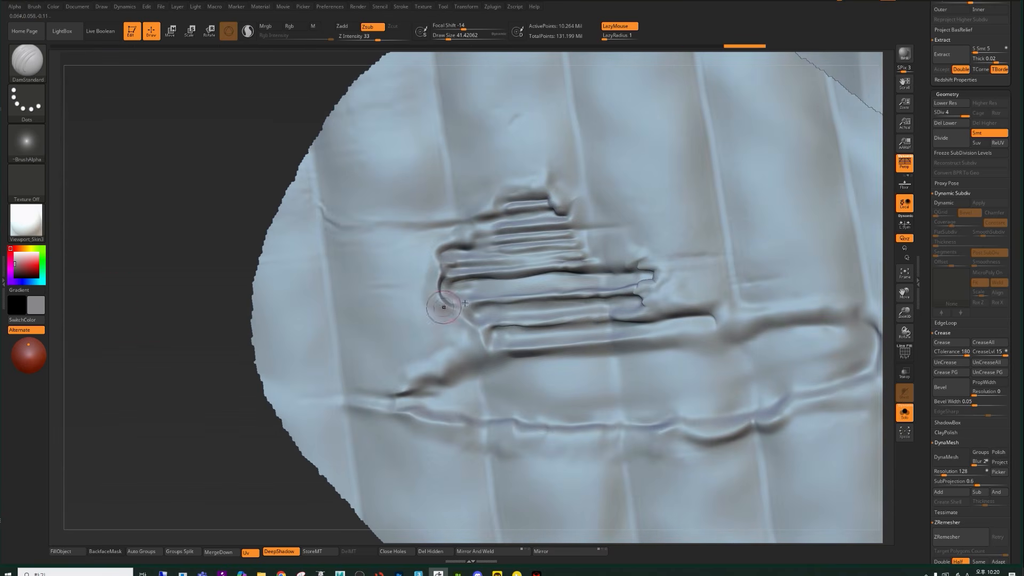
- Carve fine lengthwise thread lines across the middle of the threaded tear with the DamStandard brush, redoing one stroke
mouse_move(464, 303)
mouse_down()
mouse_move(471, 291)
mouse_move(556, 275)
mouse_up()
drag(447, 295, 558, 273)
drag(469, 299, 648, 271)
drag(455, 283, 579, 271)
key(ctrl+z)
drag(475, 279, 578, 271)
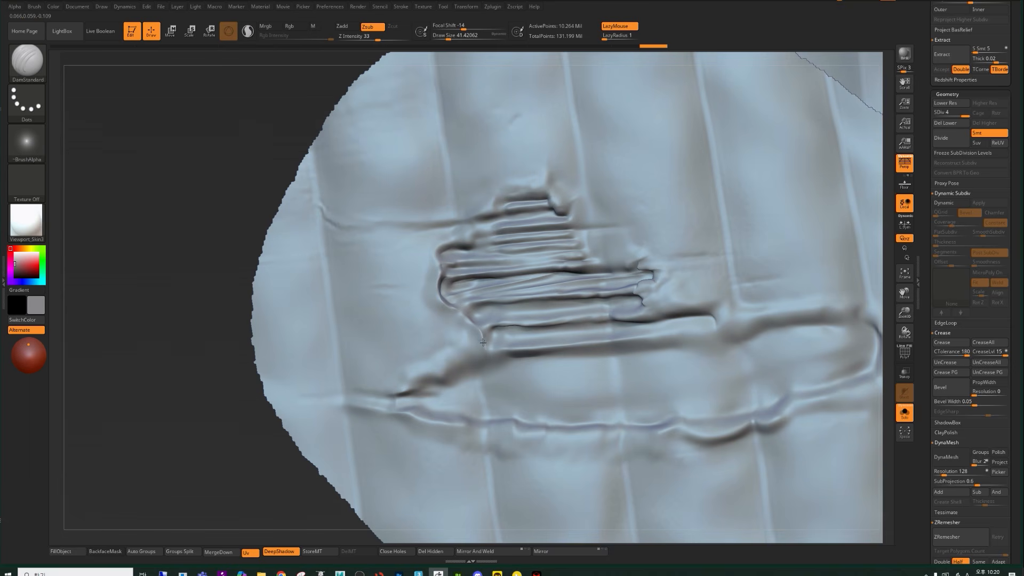
- Sharpen the threaded tear's lower-left corner with DamStandard and prepare a smaller Standard brush to raise its rim
drag(488, 357, 483, 354)
key(s)
key(b)
key(s)
key(t)
key(s)
drag(480, 360, 481, 360)
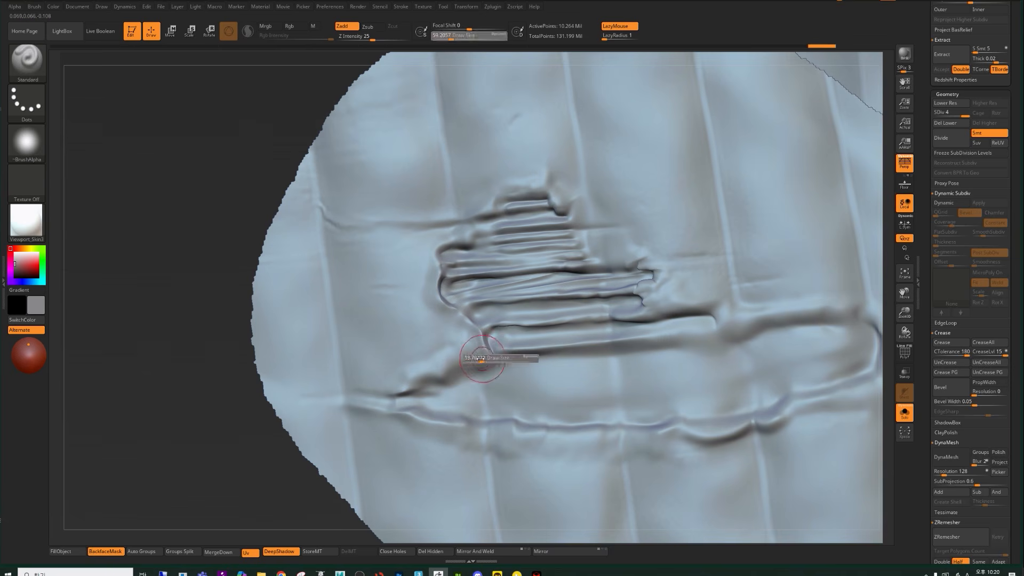
- Raise the cloth edge near the pointed left end of the lower tear with a small Standard brush
drag(423, 374, 423, 375)
alt+right_drag(424, 374, 440, 321)
key(s)
key(s)
drag(425, 364, 421, 361)
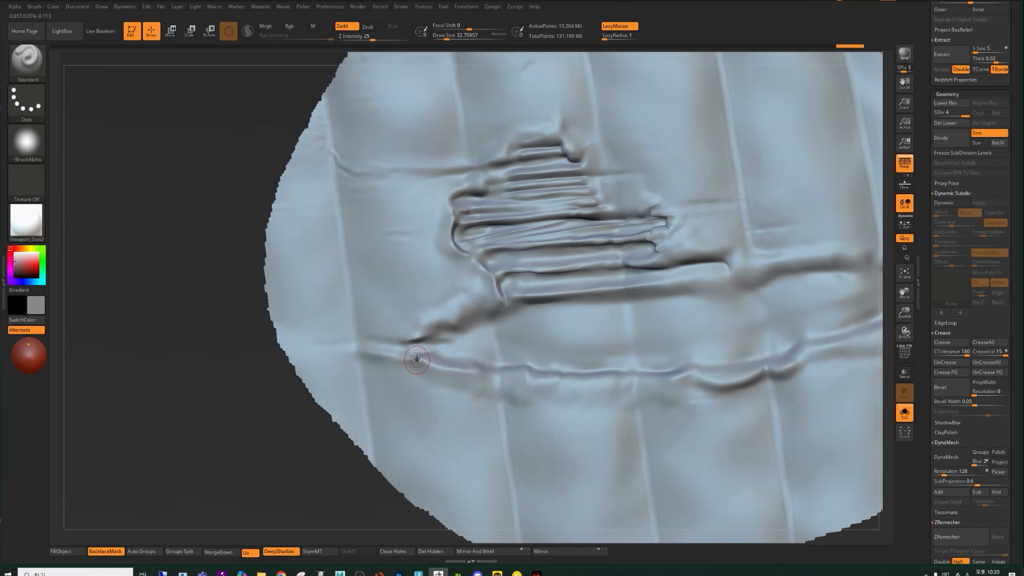
key(s)
drag(422, 365, 408, 359)
key(s)
- Build up a small triangular cloth flap hanging from the lower tear's edge with the Standard brush
drag(489, 367, 450, 380)
key(b)
key(c)
key(b)
key(b)
key(s)
key(t)
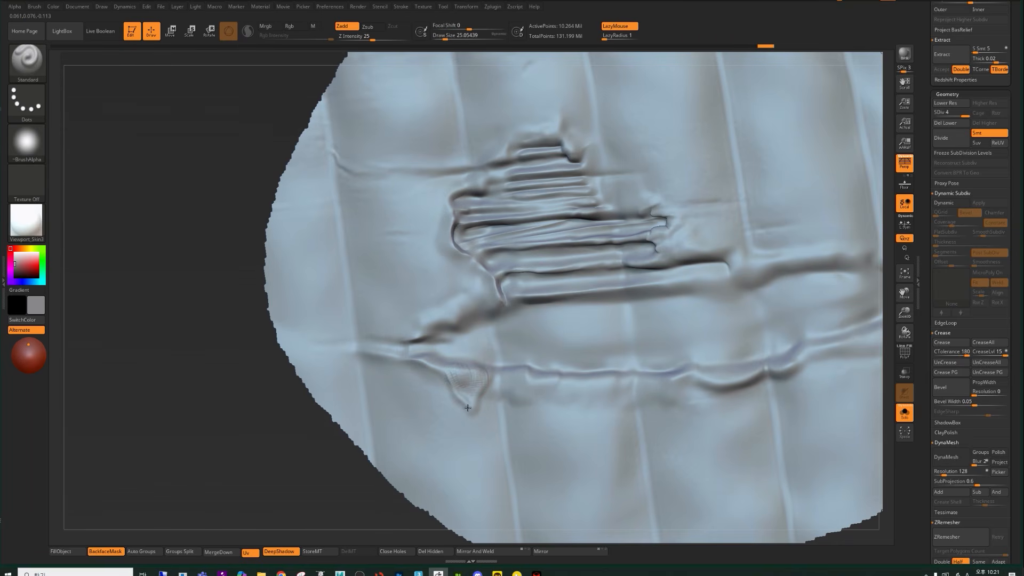
drag(483, 375, 447, 384)
- Carve the outline of the triangular flap with the DamStandard brush, undoing an unwanted stroke
key(b)
key(d)
key(s)
drag(452, 391, 462, 402)
key(ctrl+z)
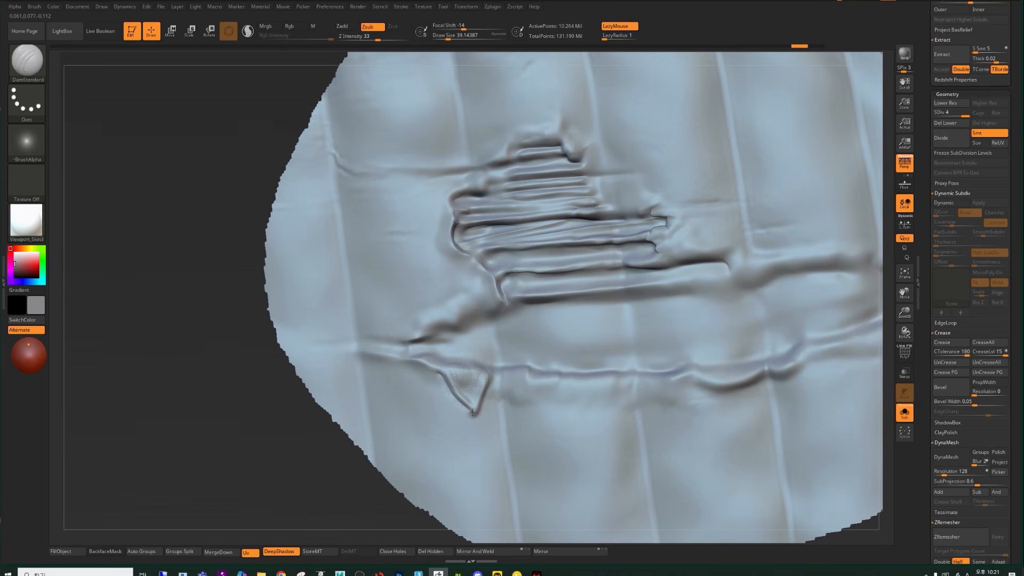
drag(485, 384, 491, 375)
drag(474, 413, 474, 411)
- Add small folds and creases inside the triangular flap, alternating the Standard and DamStandard brushes at small draw sizes
drag(243, 481, 166, 481)
key(s)
drag(492, 380, 489, 380)
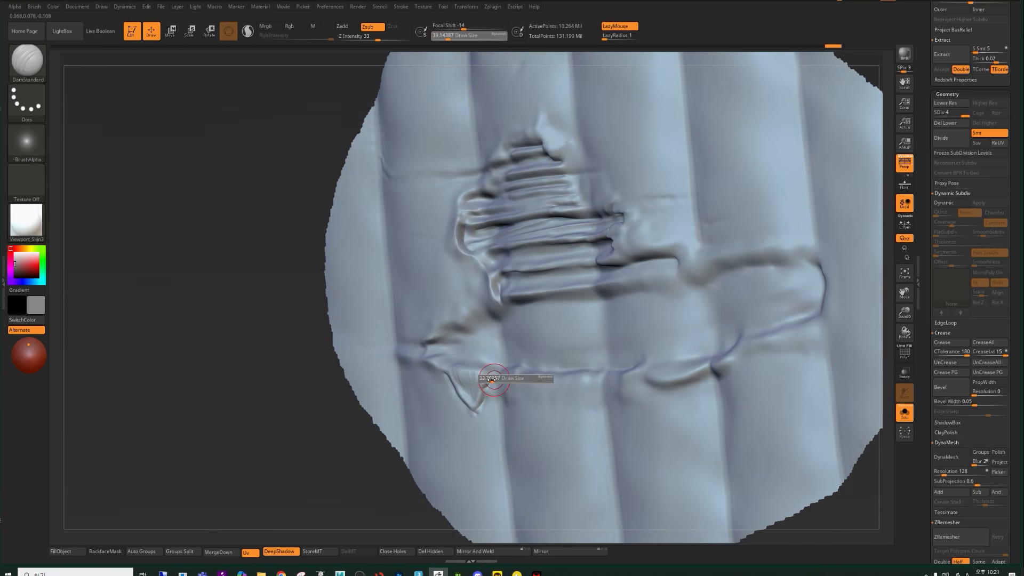
key(1)
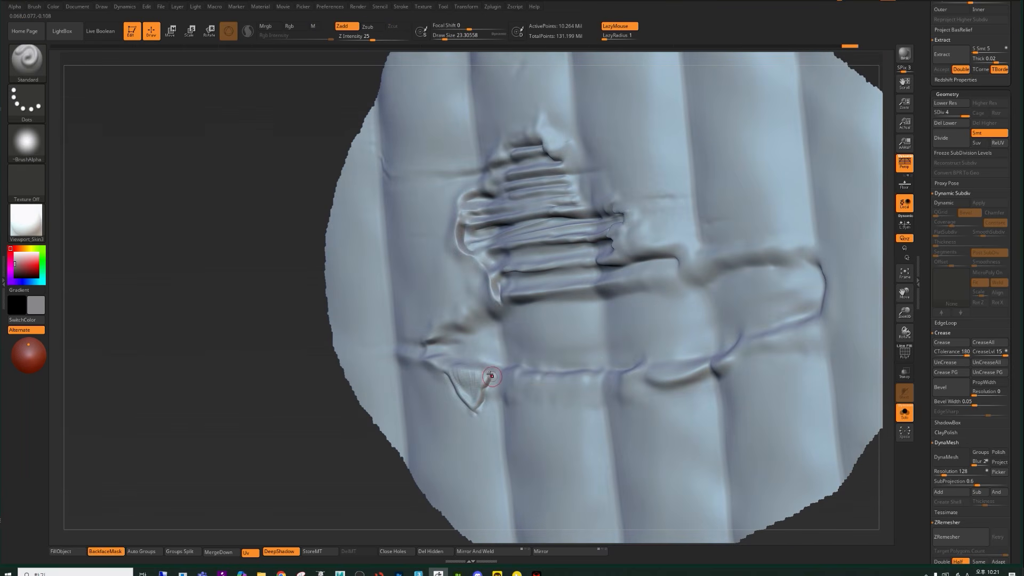
key(2)
key(s)
drag(491, 378, 494, 377)
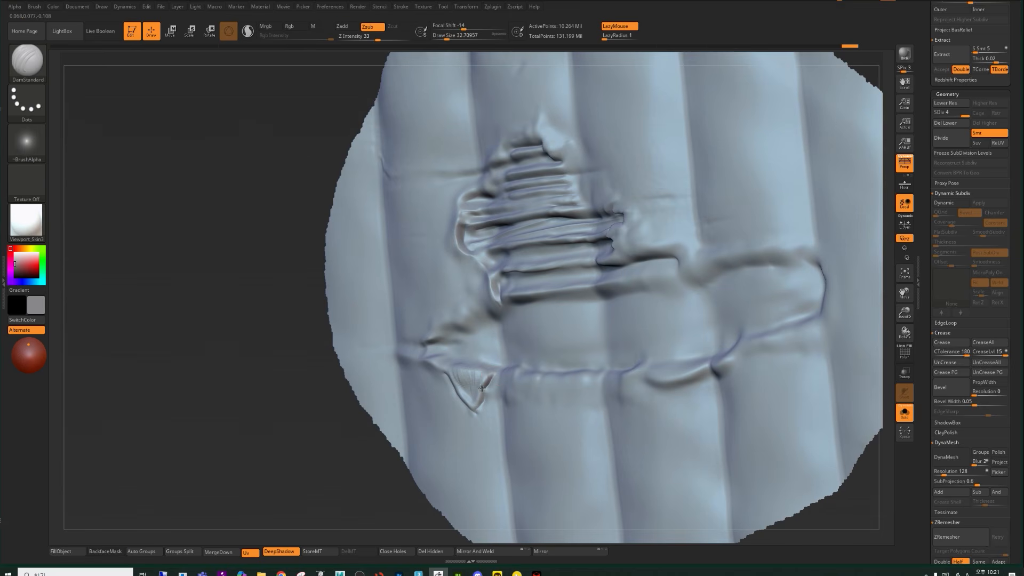
drag(475, 406, 461, 396)
- Reshape the triangular flap's tip and side edge with the Move, Standard and DamStandard brushes
key(3)
drag(307, 444, 367, 446)
key(s)
drag(461, 388, 457, 388)
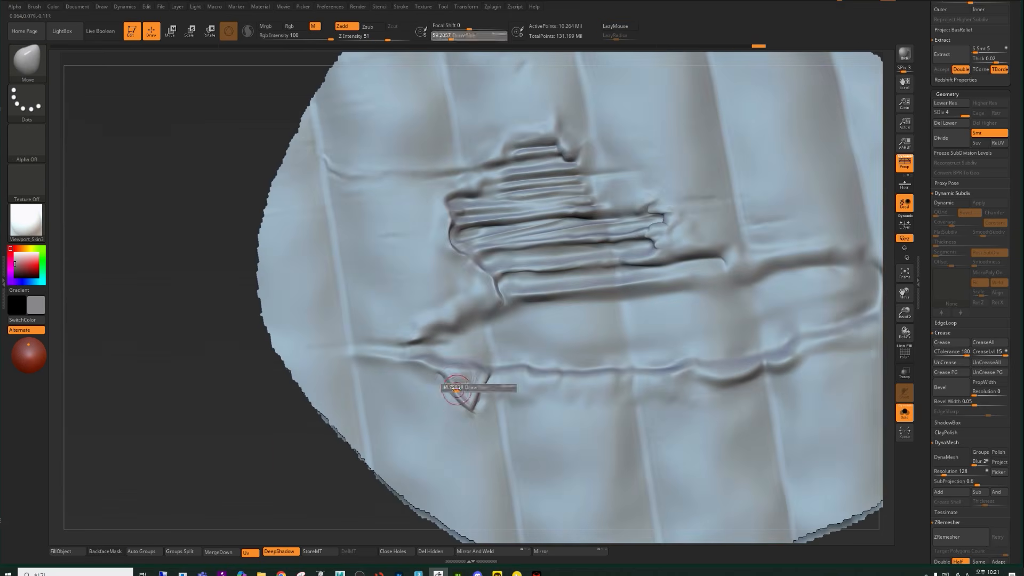
key(1)
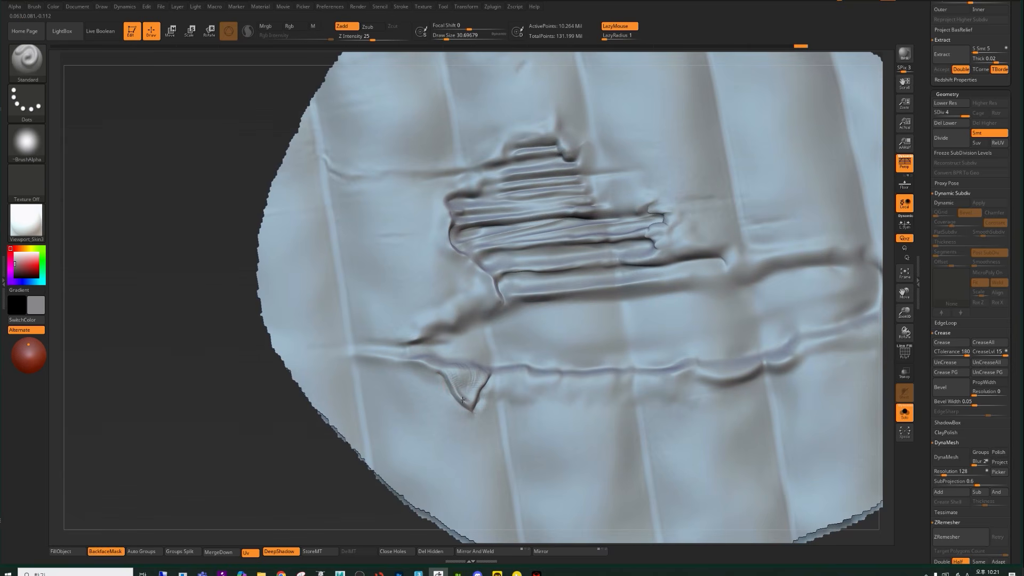
drag(464, 405, 462, 406)
key(2)
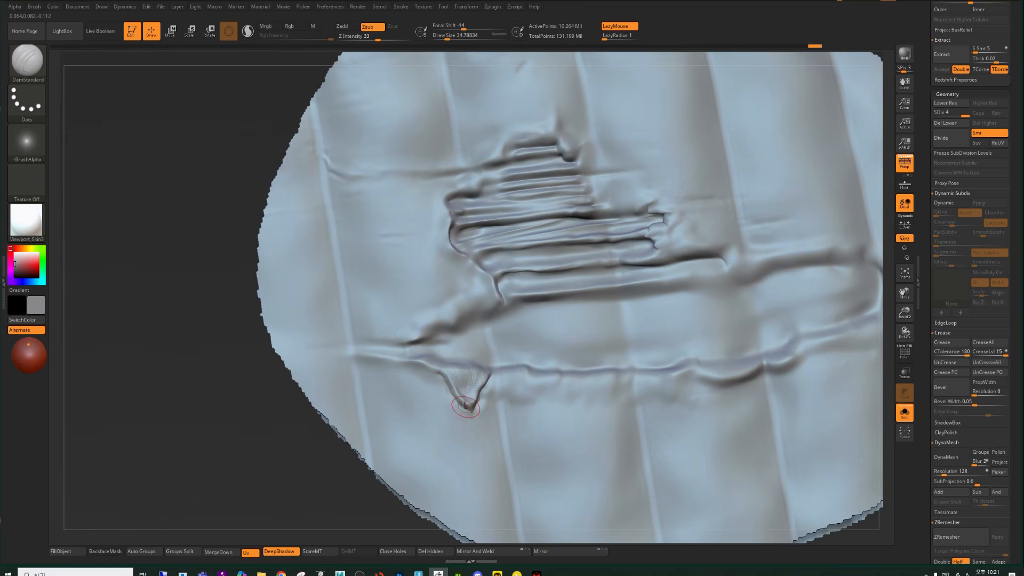
mouse_move(463, 406)
mouse_down()
mouse_move(478, 399)
mouse_move(459, 402)
mouse_move(443, 374)
mouse_move(419, 362)
mouse_up()
- Define the fold line where the triangular flap meets the lower tear with the DamStandard and Standard brushes
key(3)
key(4)
key(1)
drag(236, 469, 214, 480)
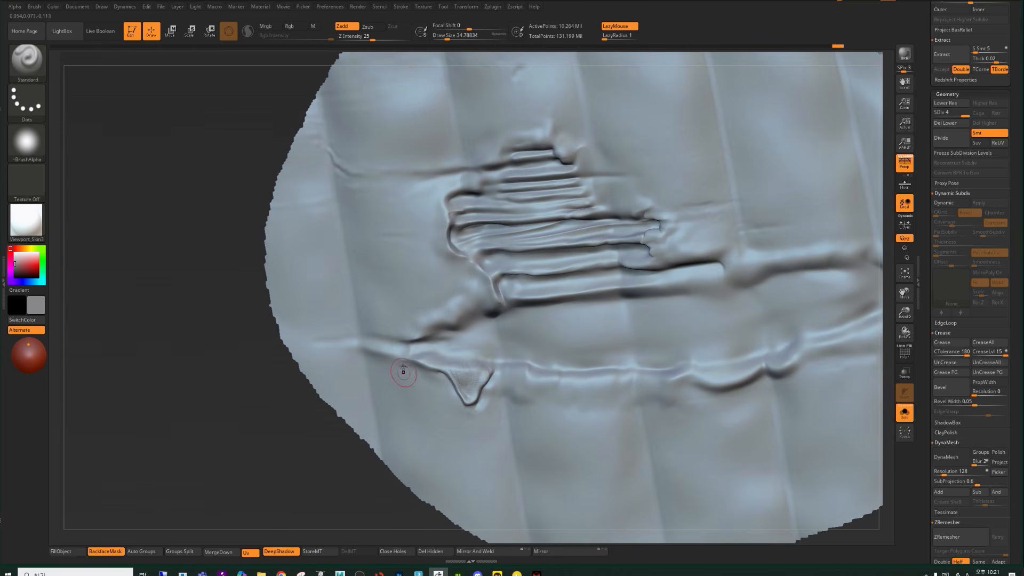
key(2)
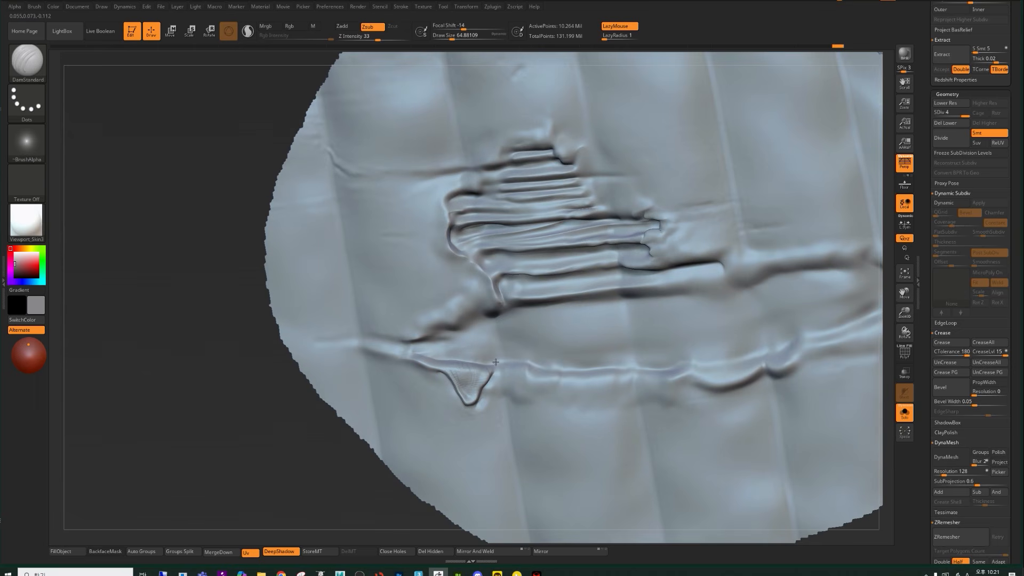
drag(511, 361, 498, 373)
key(1)
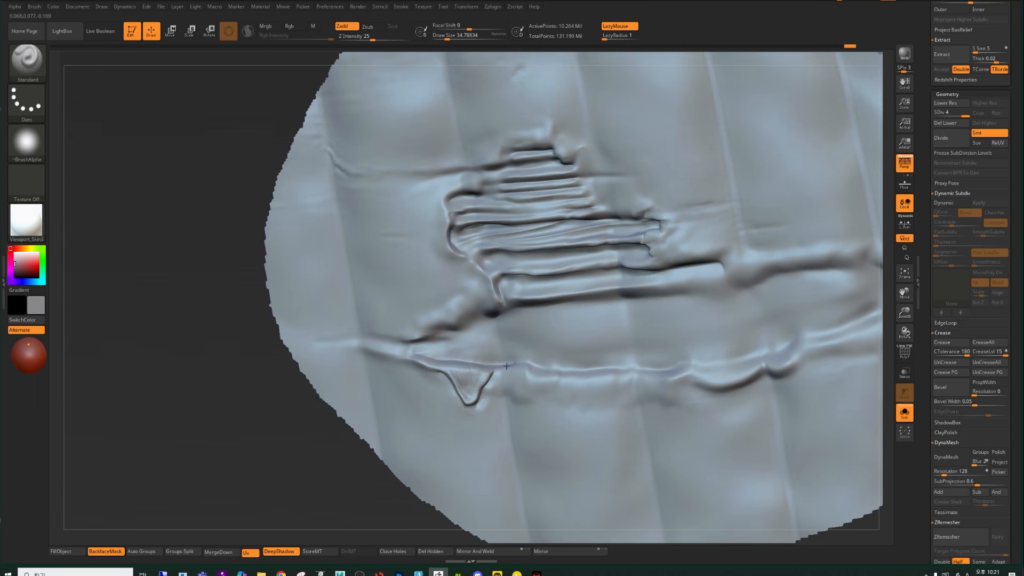
drag(502, 366, 509, 365)
- Raise and sharpen the pointed left end of the lower tear with the Standard and DamStandard brushes
mouse_move(195, 453)
mouse_down()
mouse_move(192, 443)
mouse_move(199, 451)
mouse_up()
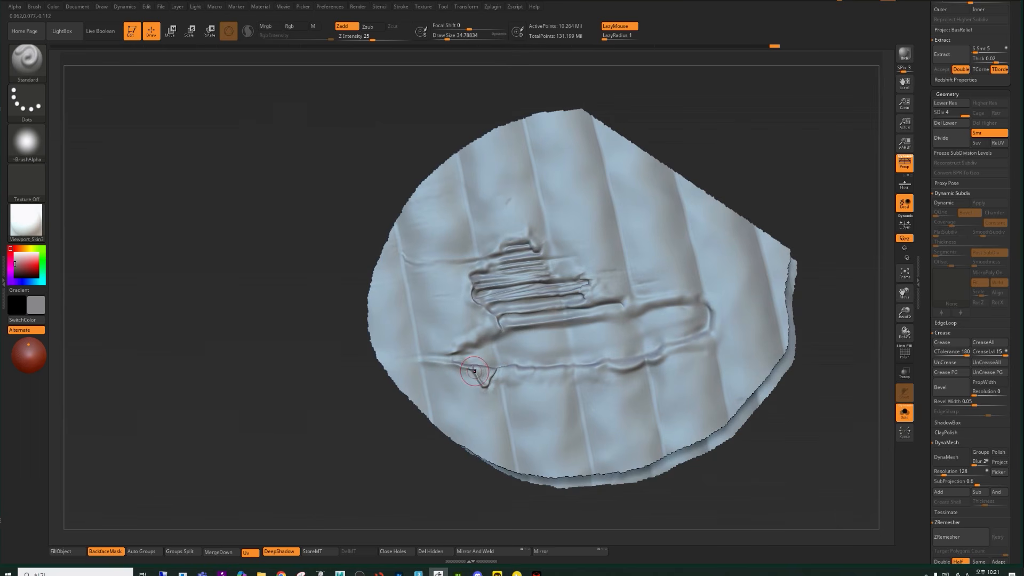
drag(361, 443, 375, 433)
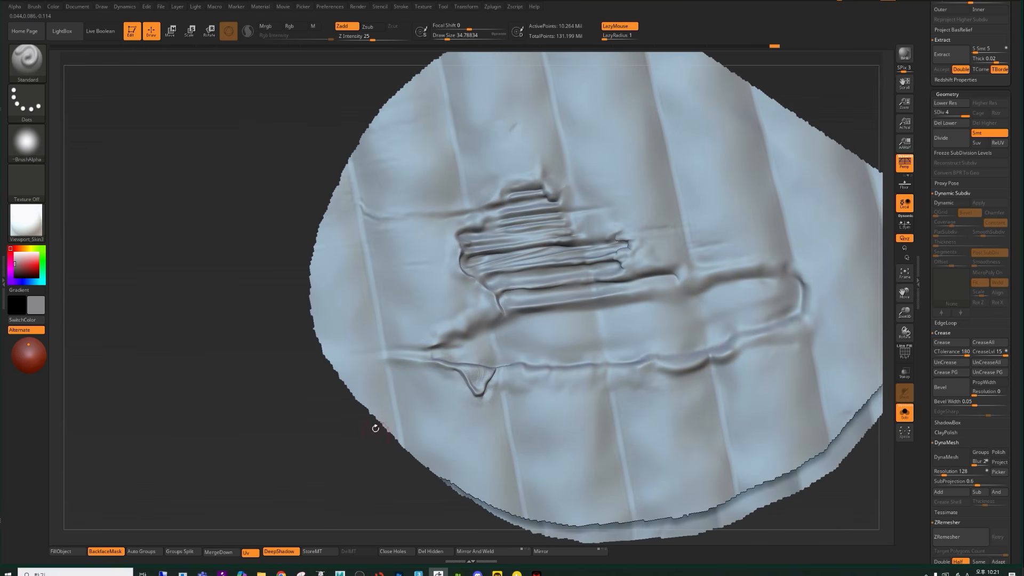
drag(442, 359, 422, 352)
key(b)
key(d)
key(s)
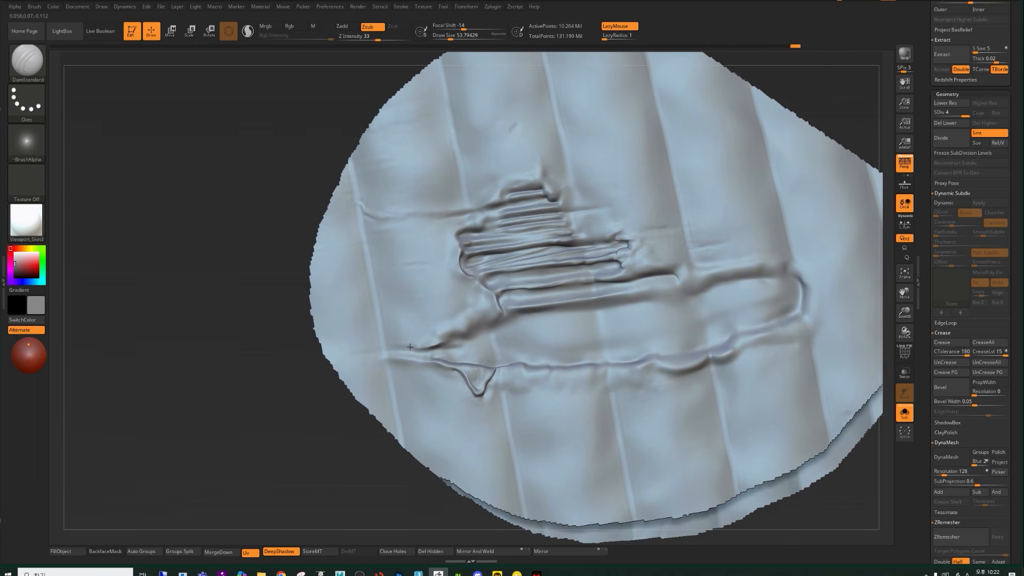
drag(411, 354, 422, 349)
- Deepen the lower tear's upper edge toward its pointed end with the DamStandard brush
alt+drag(295, 467, 232, 424)
drag(232, 424, 288, 430)
drag(308, 469, 275, 466)
alt+drag(277, 467, 321, 477)
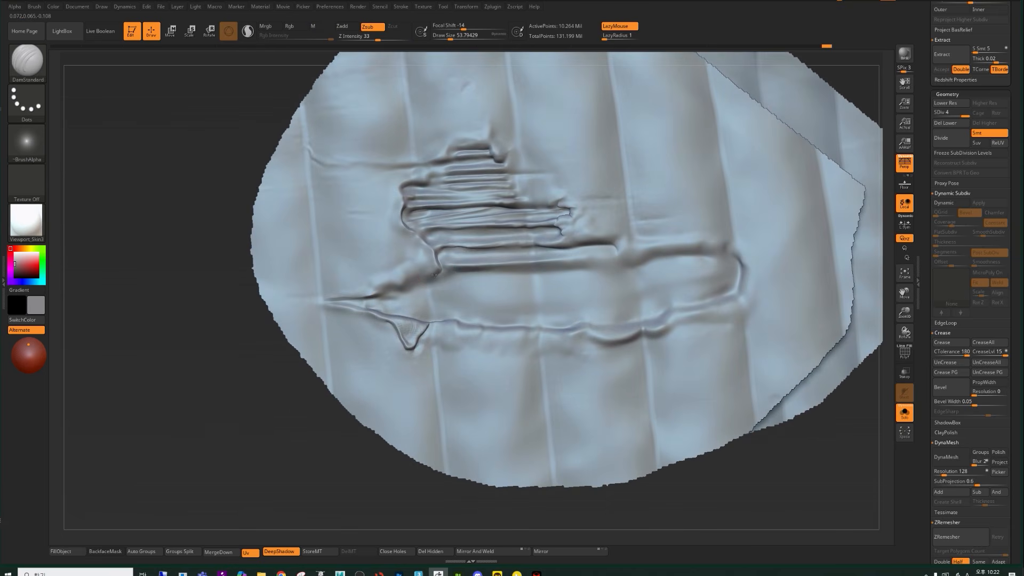
drag(412, 282, 372, 297)
mouse_move(255, 423)
alt+mouse_down()
mouse_move(222, 387)
mouse_move(225, 403)
alt+mouse_up()
- Show the whole costume again and examine how the torn patch fits into the pleated skirt behind the pendants
key(alt+s)
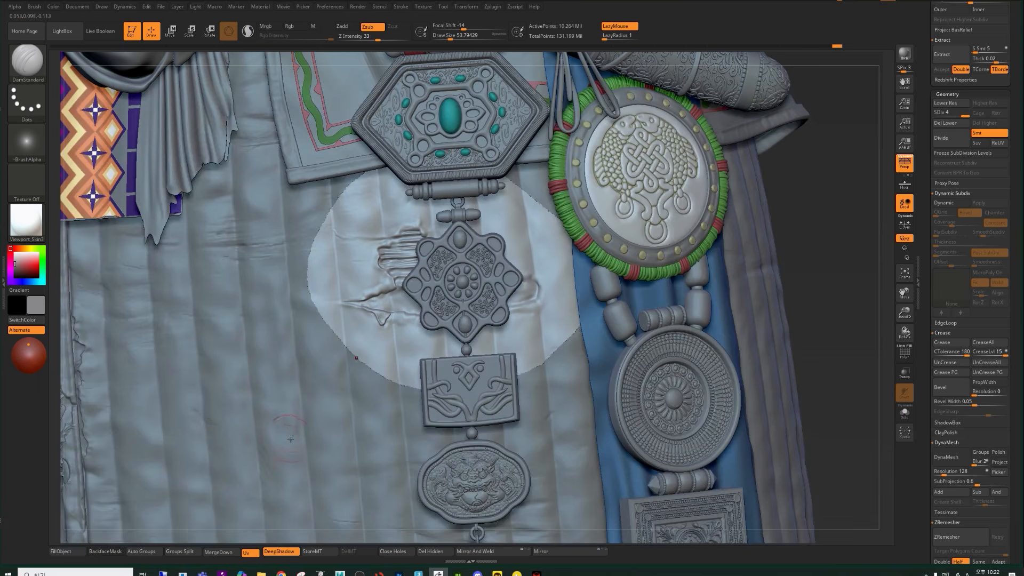
alt+click(486, 399)
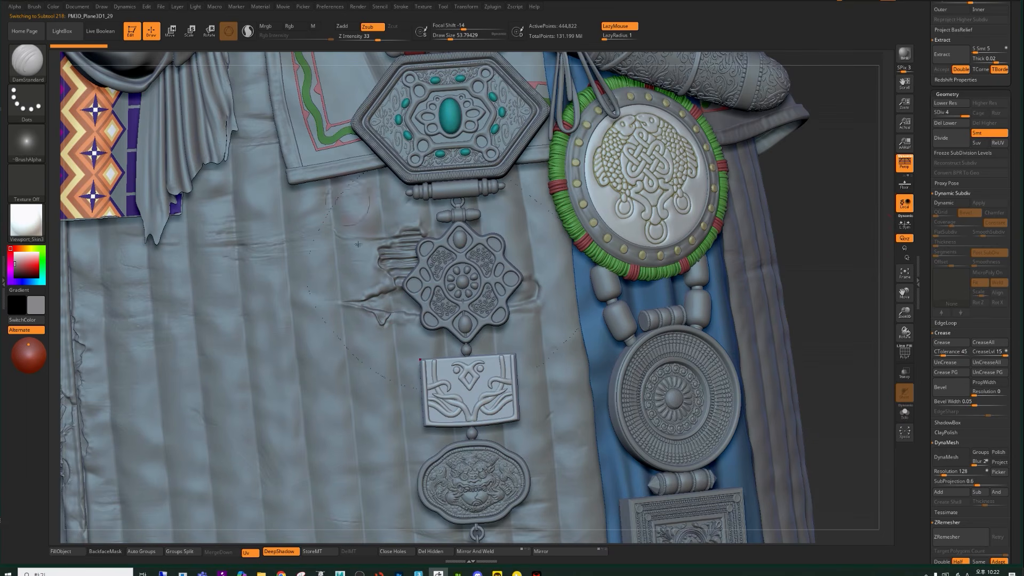
mouse_move(807, 243)
mouse_down()
mouse_move(797, 253)
mouse_move(804, 231)
mouse_up()
key(alt+s)
key(alt+s)
drag(924, 168, 919, 327)
drag(934, 268, 934, 280)
click(947, 225)
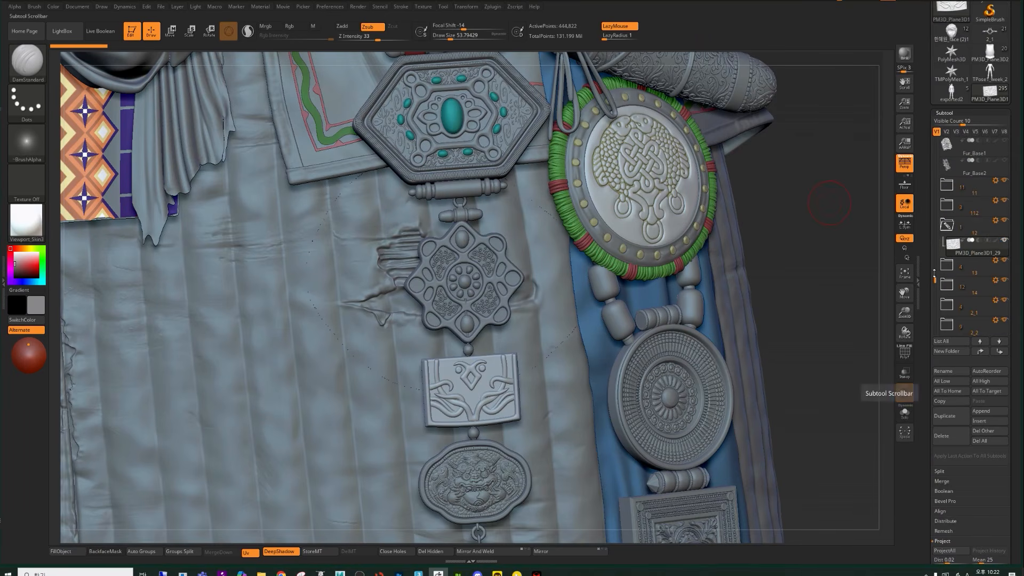
click(904, 412)
click(905, 412)
- Select the round torn patch and hide the full pleated skirt subtool
alt+click(376, 297)
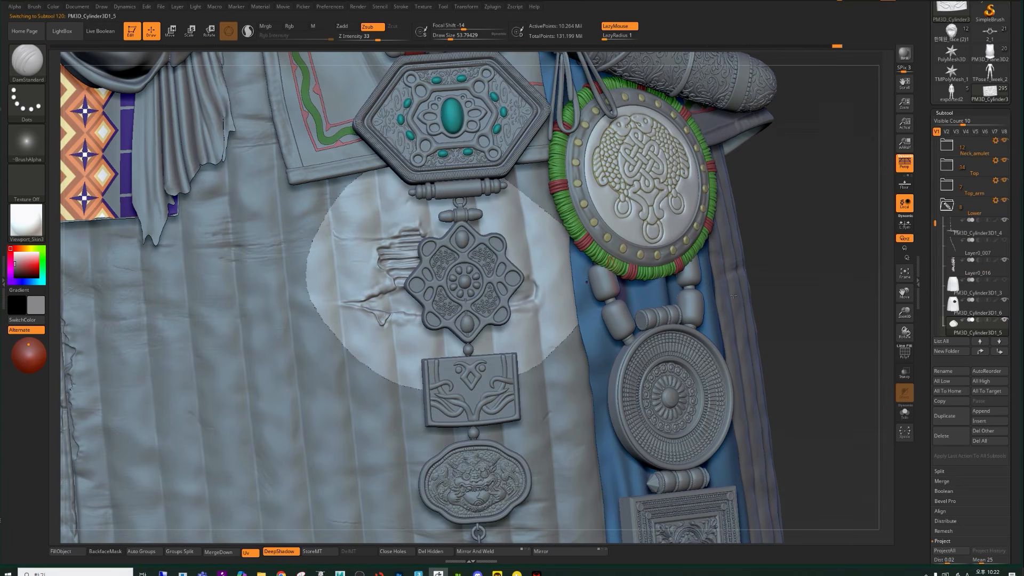
mouse_move(979, 308)
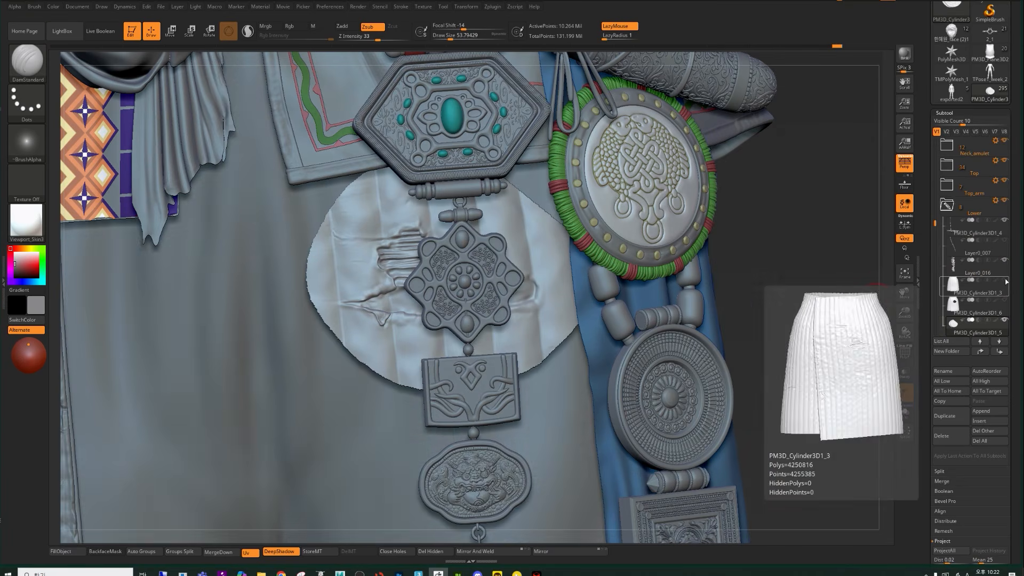
- Show the pleated skirt again and hide its section overlapping the round torn patch behind the pendants
click(1006, 302)
click(983, 288)
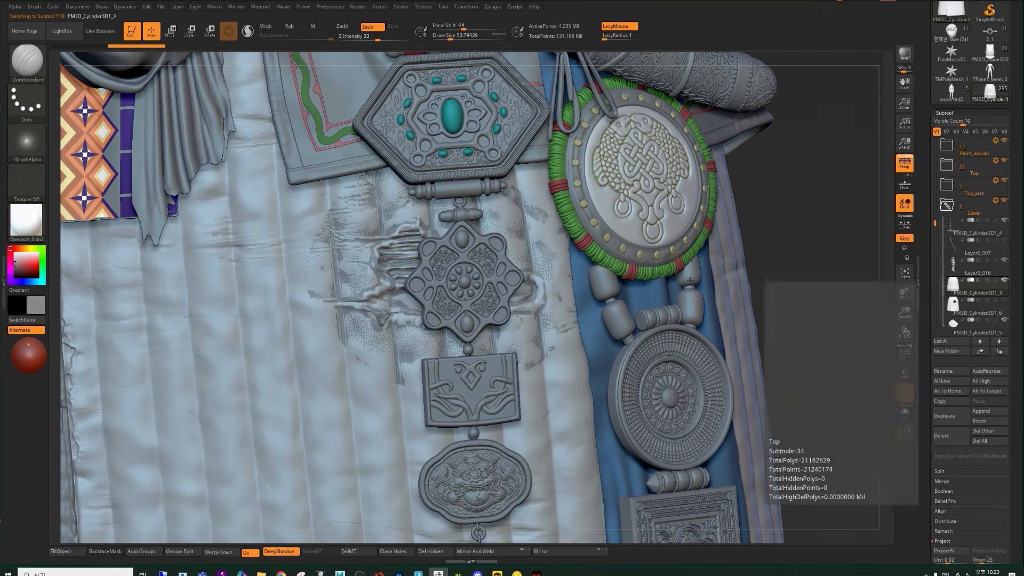
mouse_move(389, 206)
ctrl+shift+mouse_down()
mouse_move(344, 248)
mouse_move(336, 307)
mouse_move(416, 344)
mouse_move(541, 325)
mouse_move(559, 250)
mouse_move(543, 339)
ctrl+shift+mouse_up()
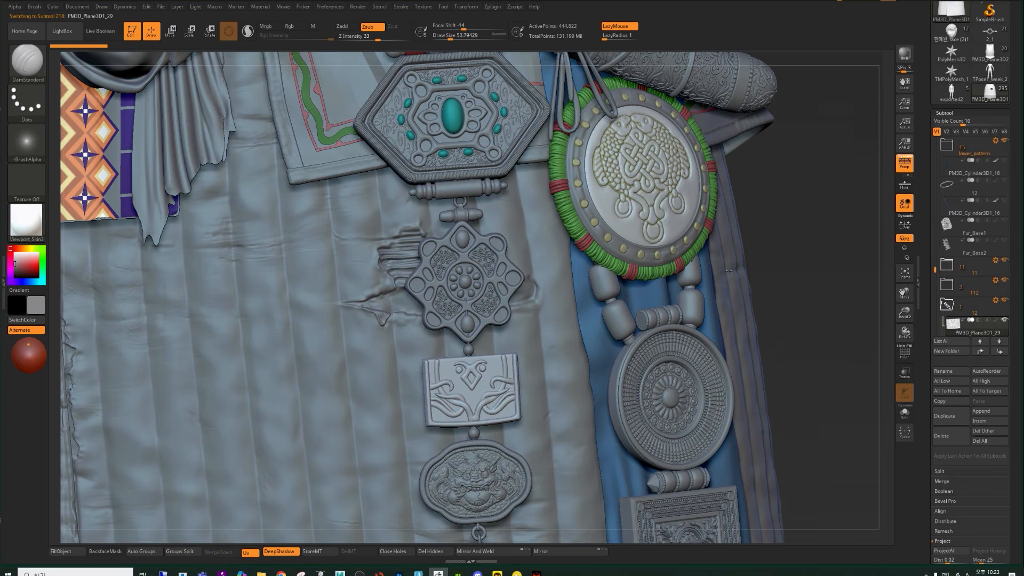
key(f)
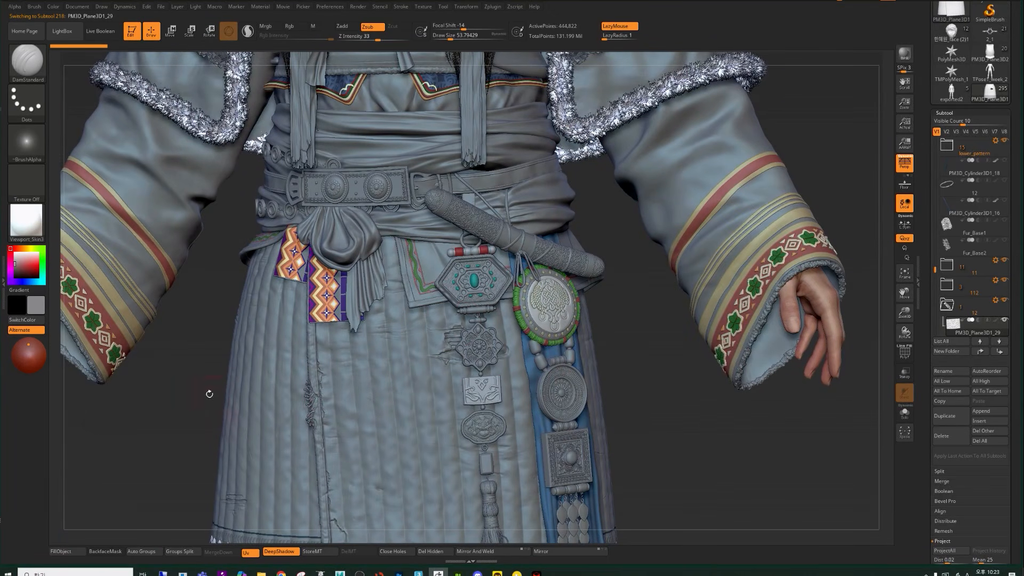
- Select the pleated skirt, examine its hidden opening in isolation, and bring back the whole costume
key(shift)
shift+right_drag(309, 399, 315, 394)
alt+click(318, 392)
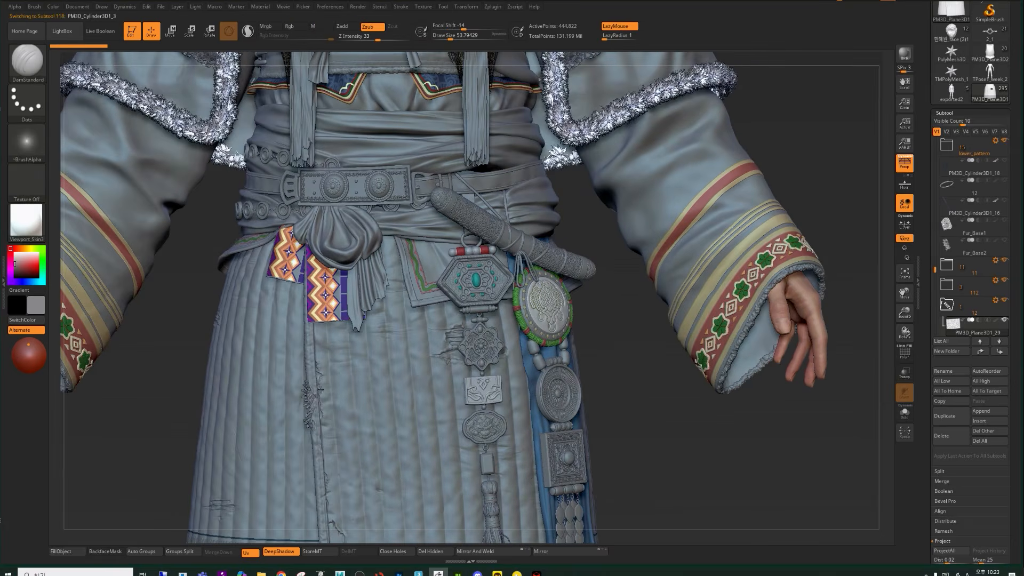
key(alt+s)
alt+drag(124, 446, 299, 303)
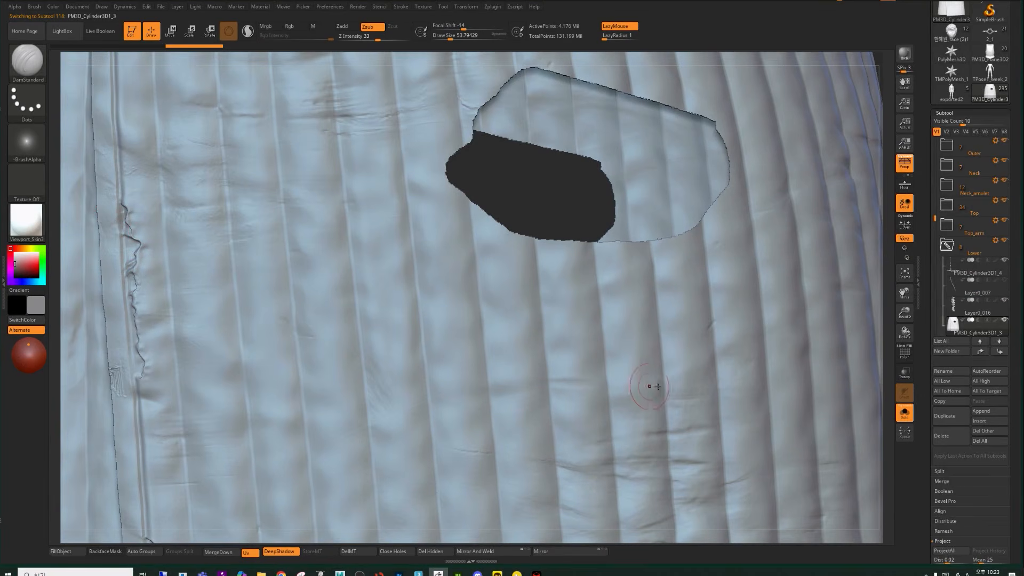
alt+drag(886, 341, 779, 272)
key(alt+shift+s)
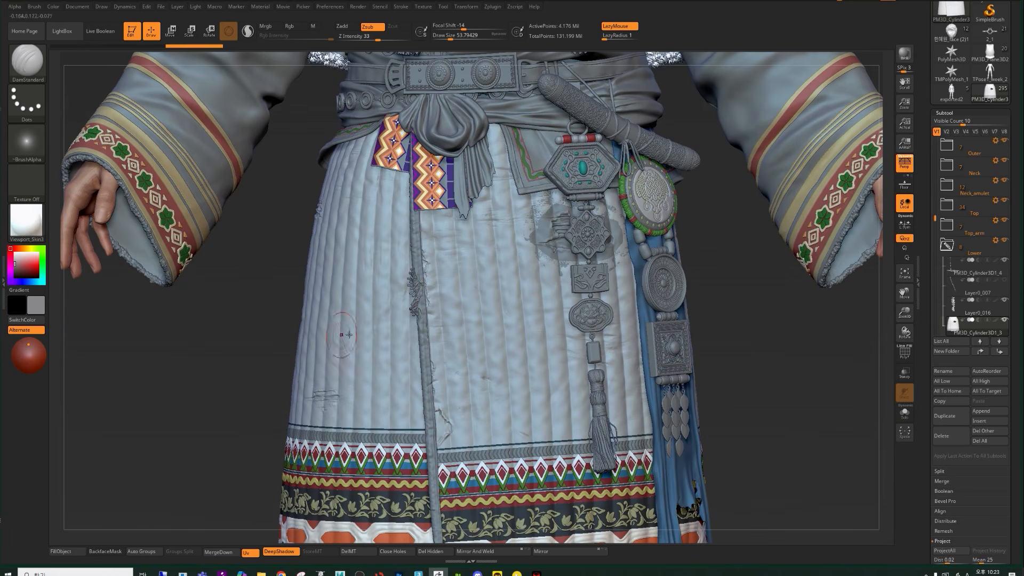
- Select the vertical trim strip along the skirt's front opening, at the frayed threads
alt+click(419, 265)
key(alt+shift+s)
alt+drag(194, 314, 342, 363)
drag(320, 313, 302, 312)
key(alt+shift+s)
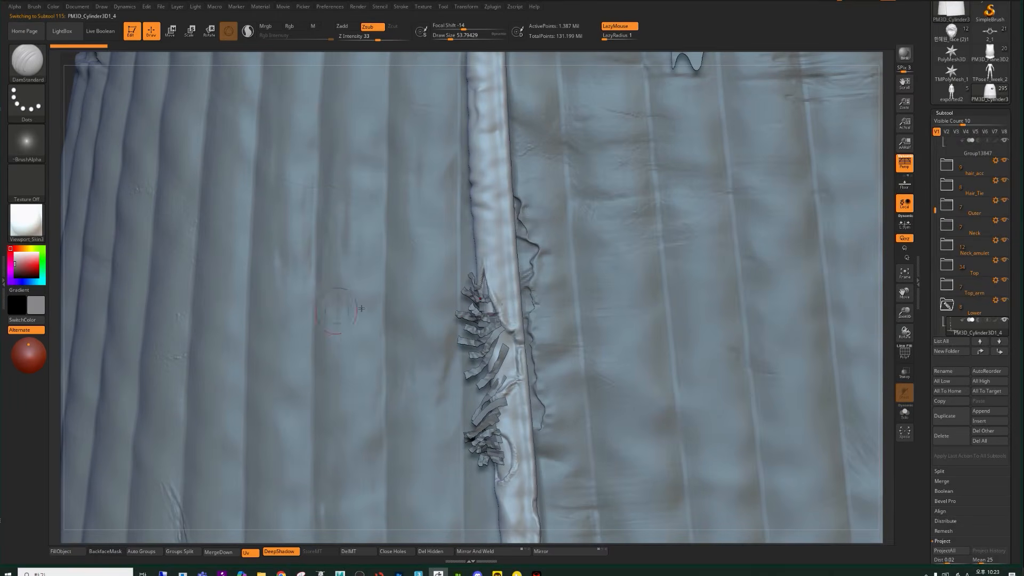
- Build up a small fold on the trim strip above the frayed threads using ClayBuildup with backface masking off
key(bracketleft)
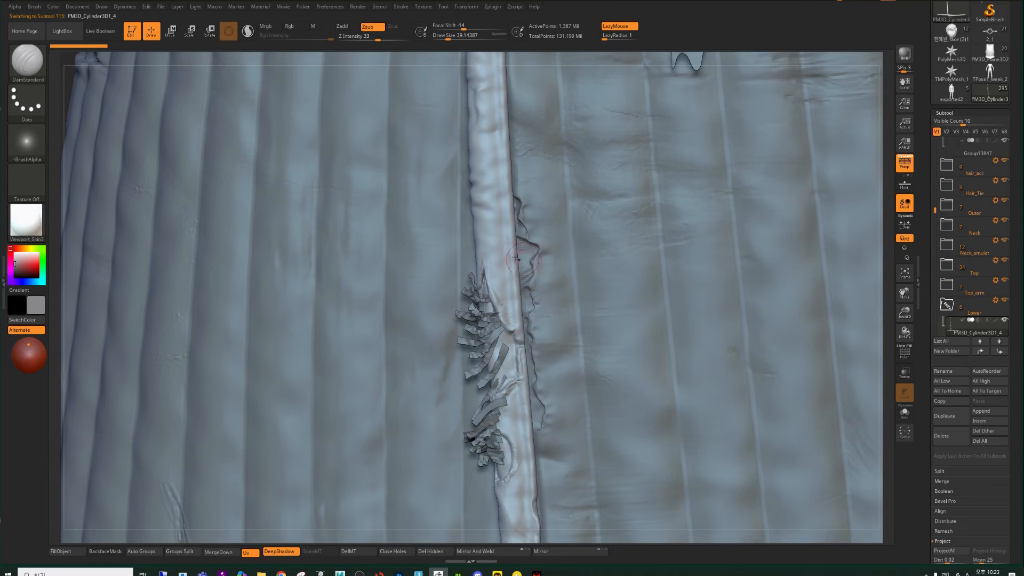
key(b)
key(c)
key(b)
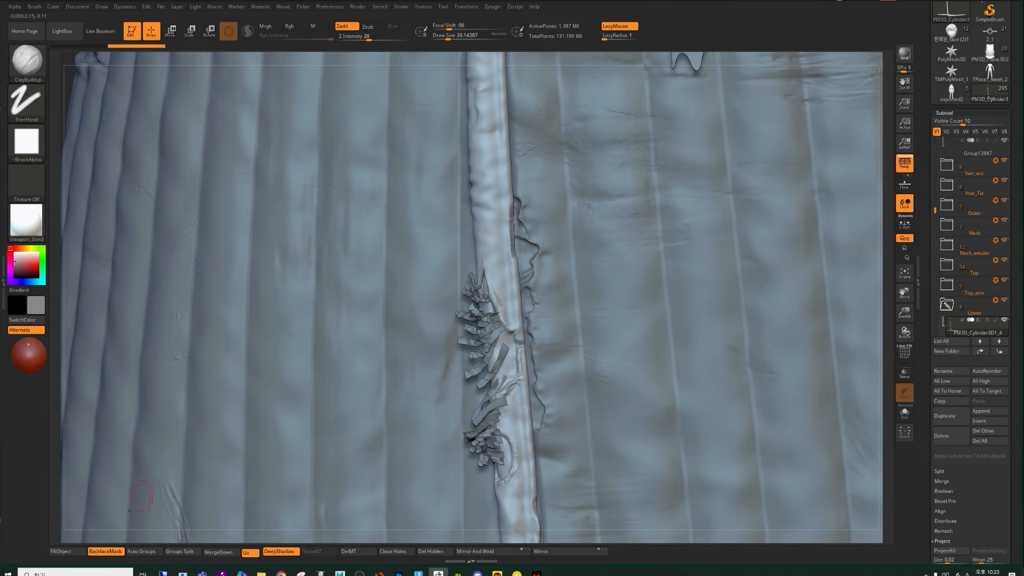
click(105, 551)
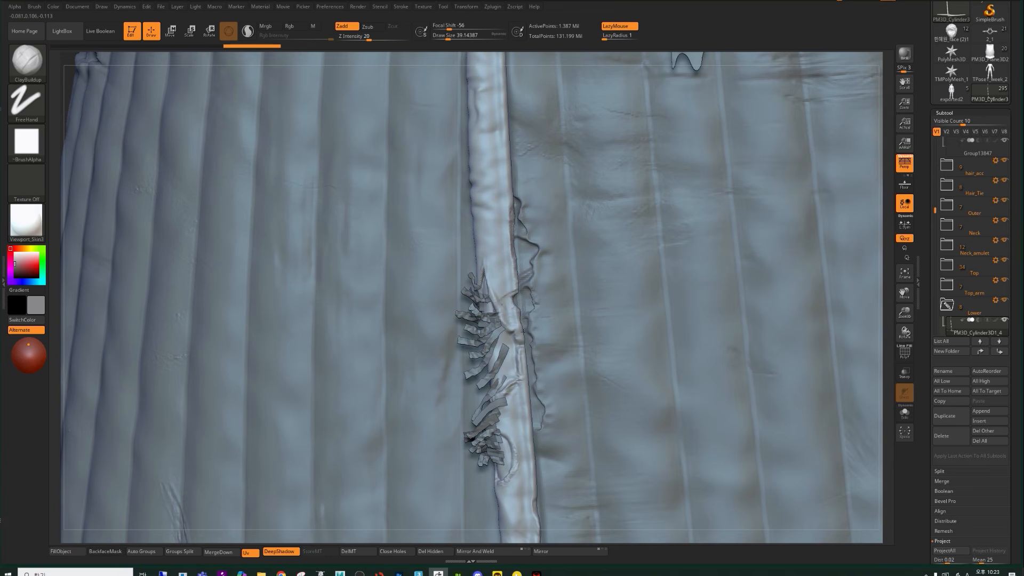
key(shift)
shift+drag(506, 290, 511, 296)
key(ctrl+z)
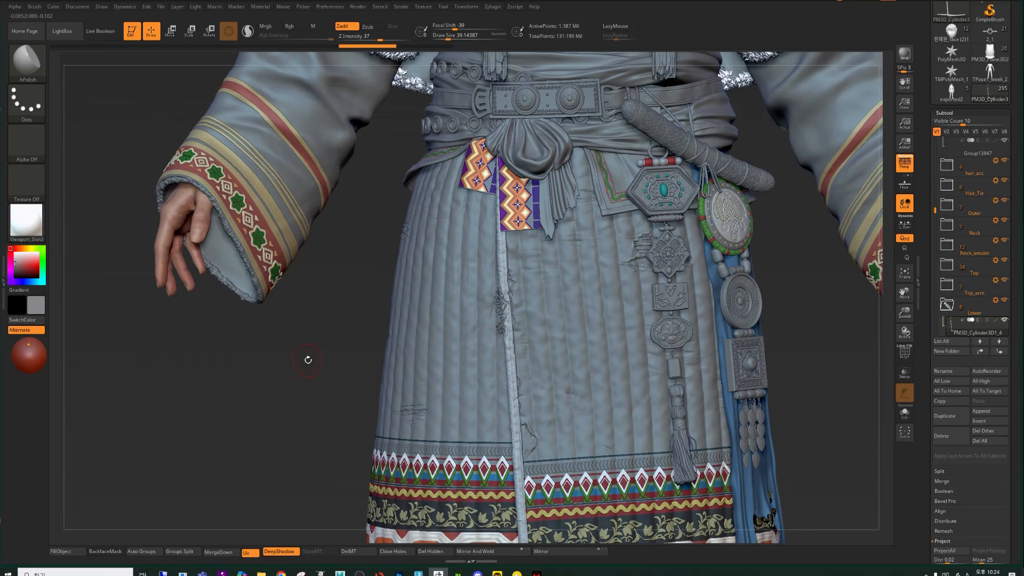
- Examine the full character's costume from the front and the side
alt+drag(254, 328, 382, 346)
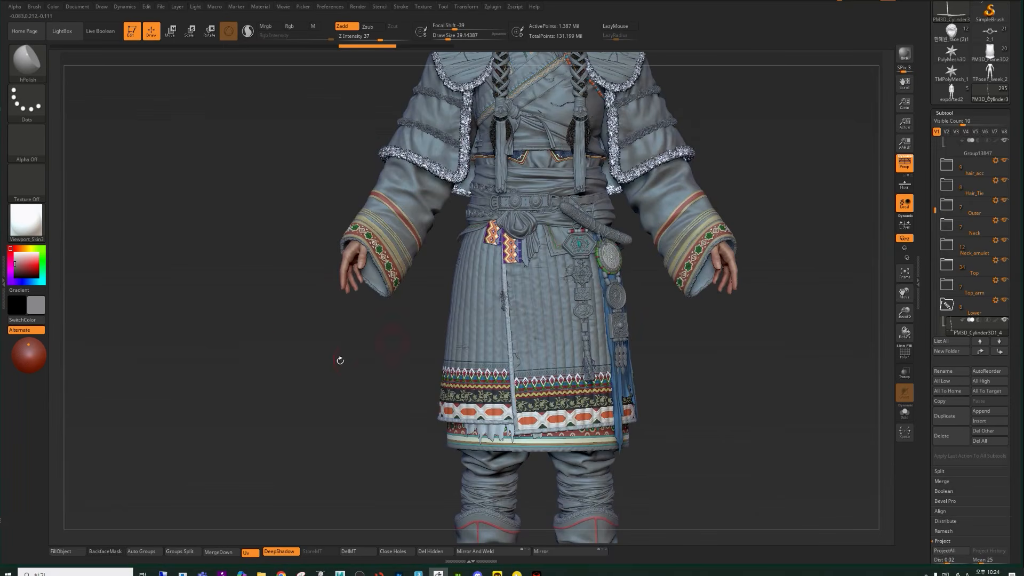
drag(278, 368, 260, 346)
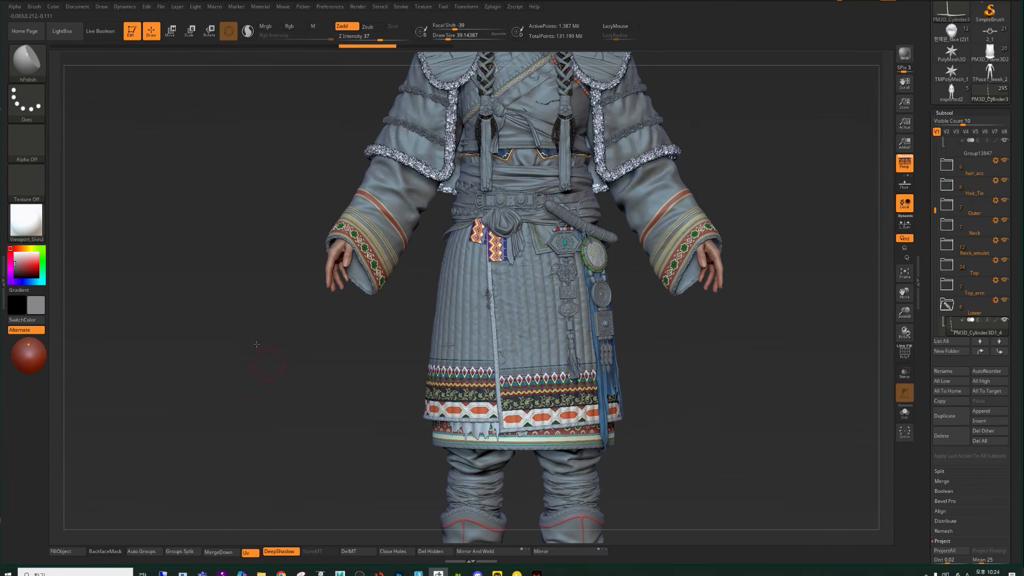
key(f)
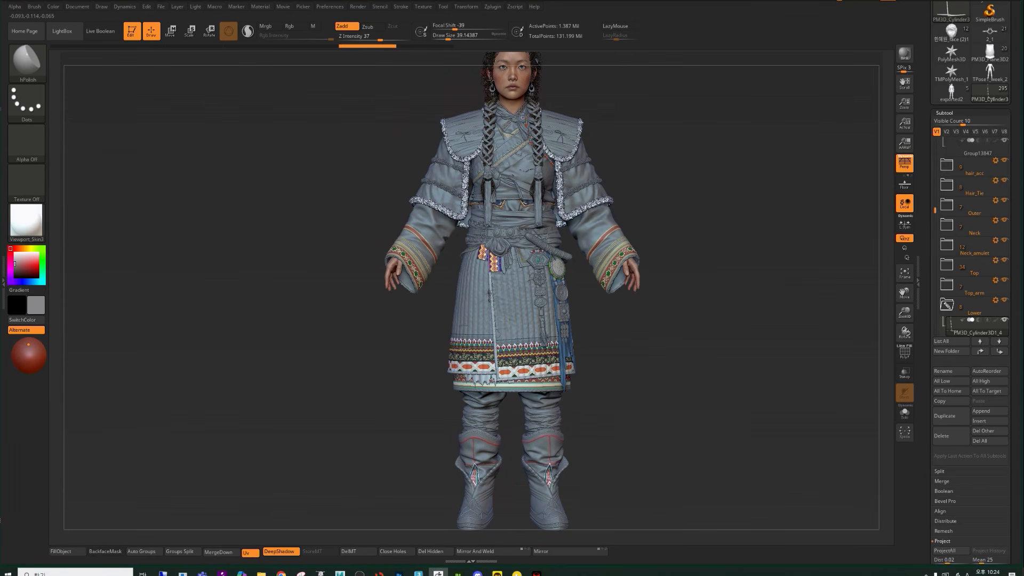
mouse_move(237, 372)
mouse_down()
mouse_move(256, 353)
mouse_move(283, 383)
mouse_up()
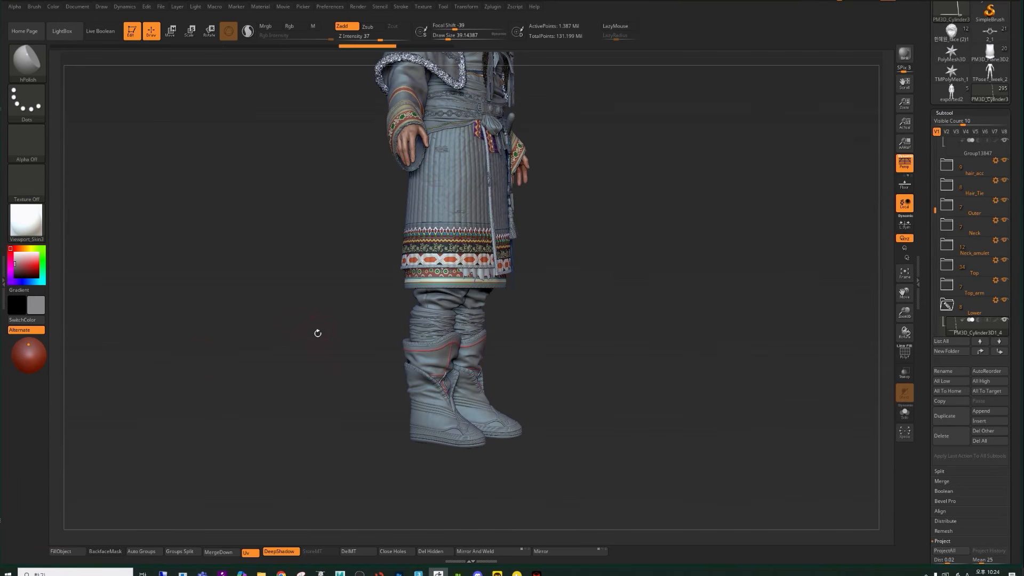
drag(290, 352, 264, 330)
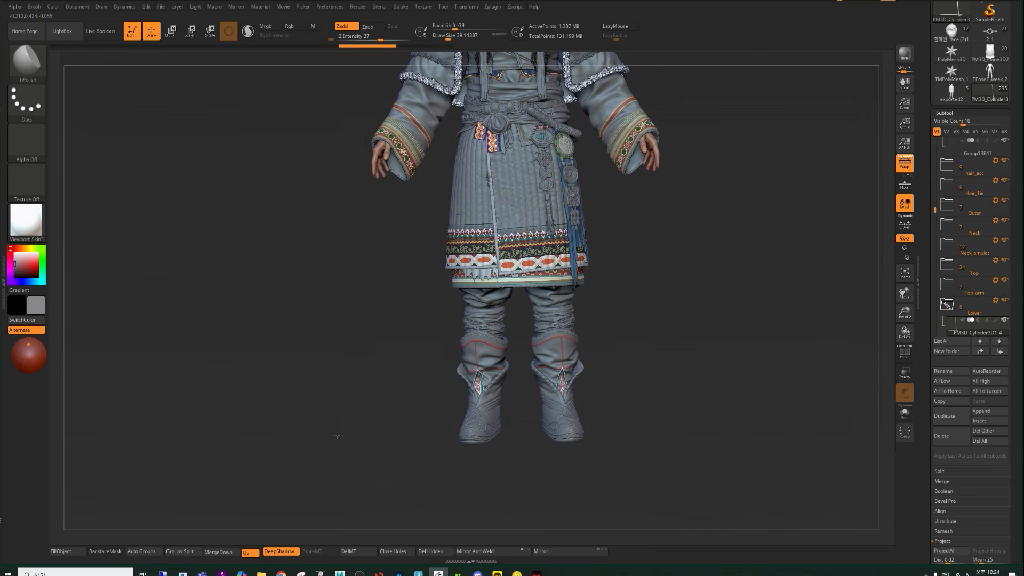
alt+drag(347, 363, 337, 436)
mouse_move(316, 386)
shift+mouse_down()
mouse_move(325, 388)
mouse_move(319, 380)
shift+mouse_up()
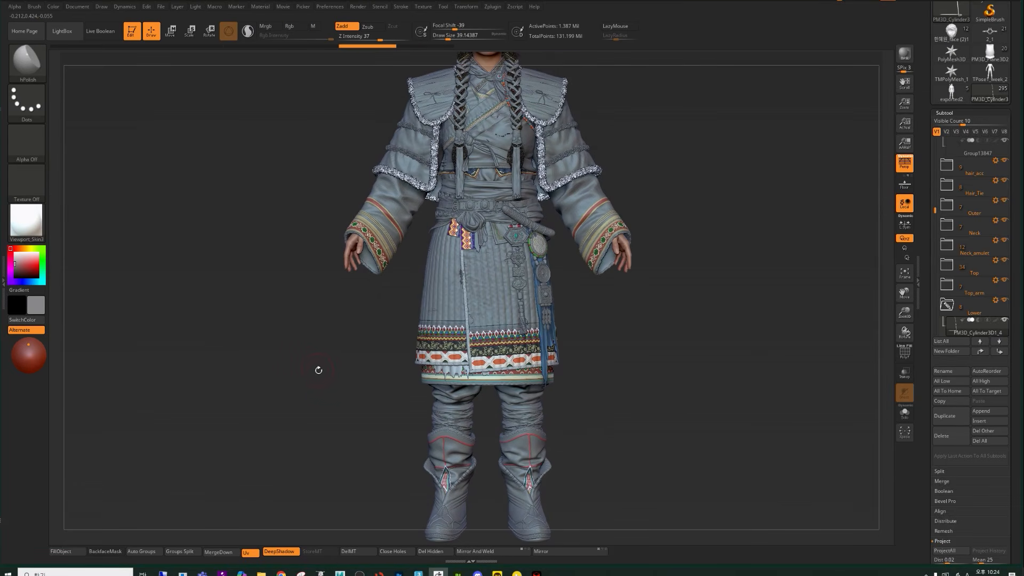
alt+drag(352, 314, 327, 372)
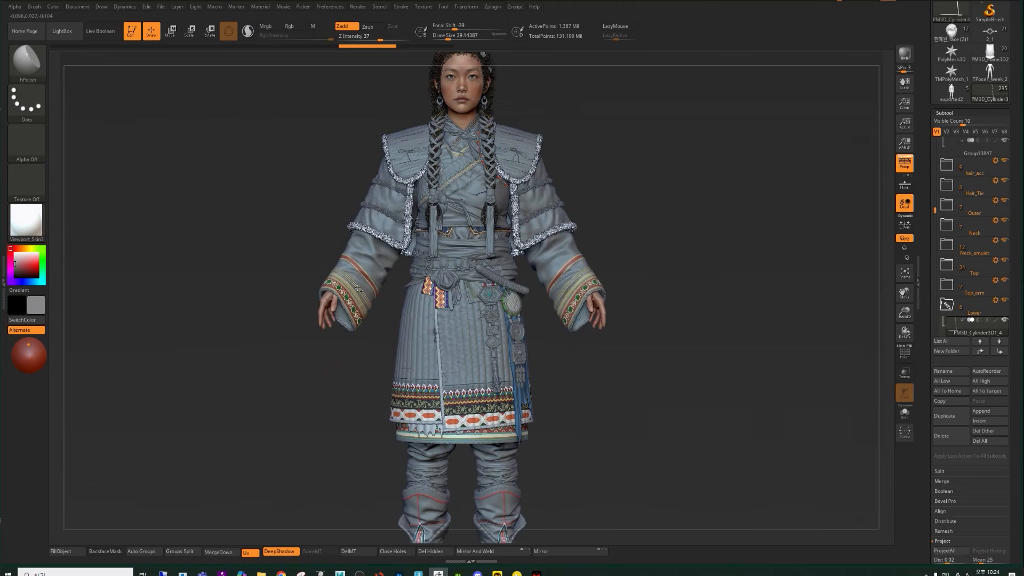
- Select the long sleeves beneath the fur-trimmed upper sleeves and isolate them for sculpting the elbow folds
alt+click(560, 258)
key(alt+s)
alt+drag(635, 239, 574, 296)
drag(574, 296, 599, 301)
key(alt+s)
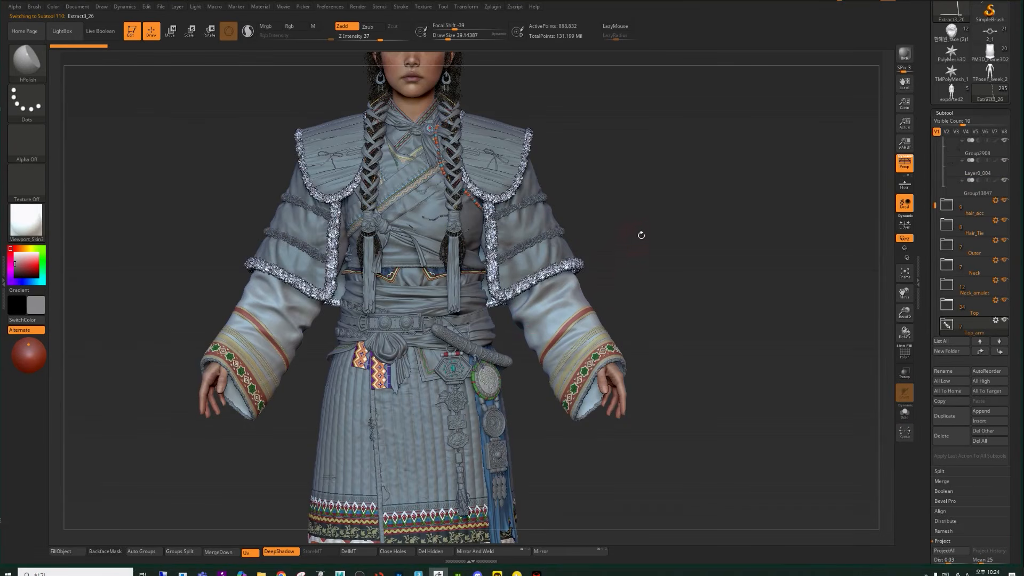
alt+drag(626, 222, 656, 226)
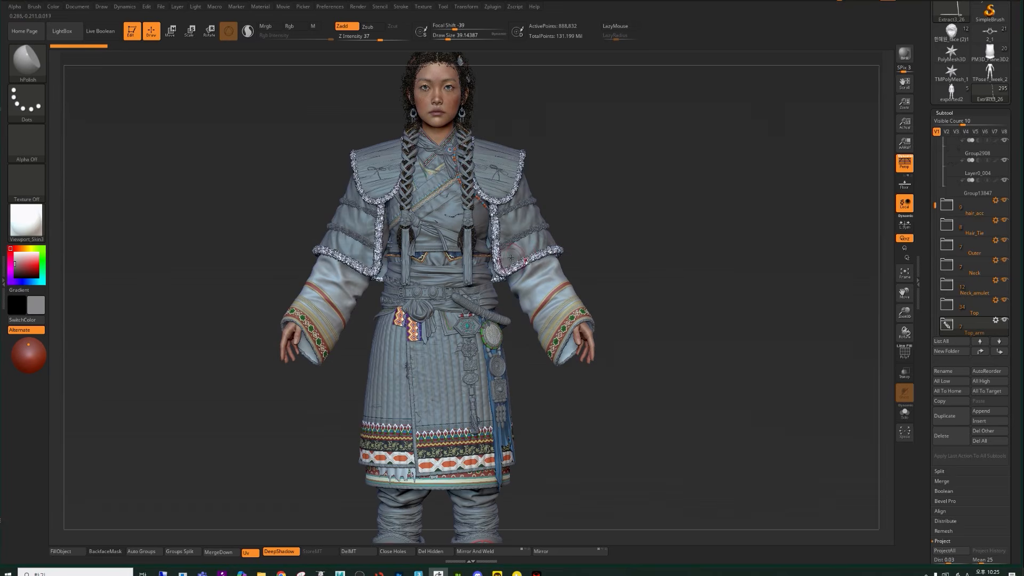
key(alt+s)
alt+drag(184, 379, 395, 366)
mouse_move(480, 323)
alt+mouse_down()
mouse_move(507, 360)
mouse_move(570, 367)
alt+mouse_up()
key(alt+s)
key(alt+s)
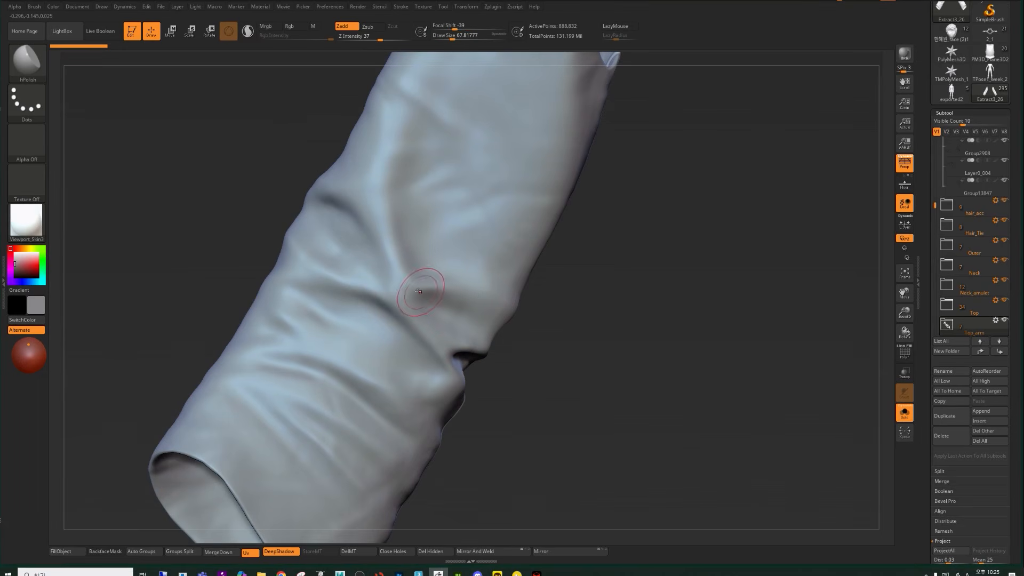
- Sculpt the crease at the sleeve's inner elbow with the Standard brush
key(b)
key(s)
key(t)
mouse_move(363, 307)
mouse_down()
mouse_move(397, 319)
mouse_move(362, 307)
mouse_move(425, 348)
mouse_up()
key(s)
key(s)
mouse_move(446, 292)
mouse_down()
mouse_move(425, 313)
mouse_move(447, 302)
mouse_up()
key(s)
- Reshape the long fold above the elbow crease with an enlarged Move brush
key(b)
key(m)
key(v)
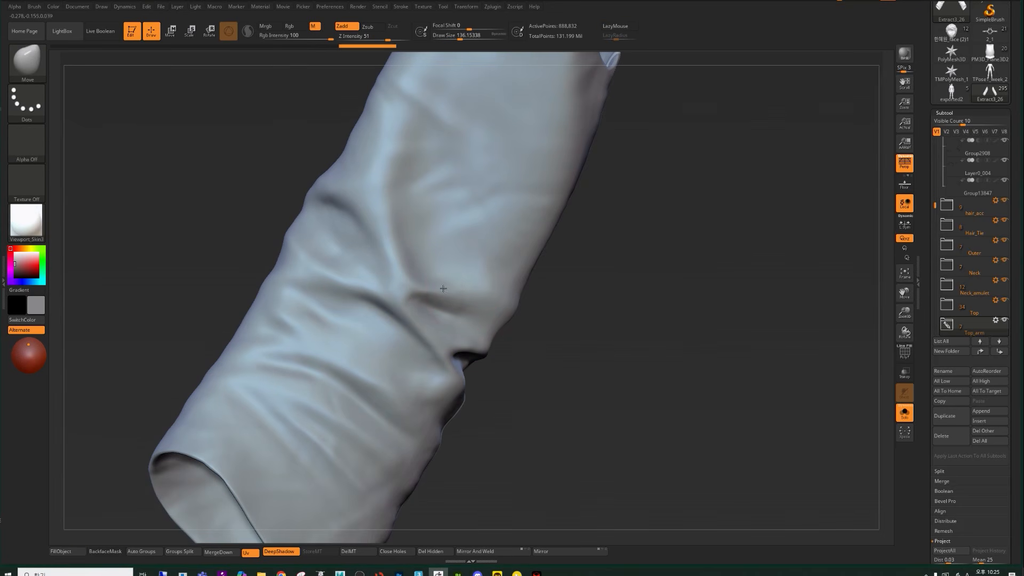
key(s)
drag(419, 283, 383, 245)
- Raise and soften the diagonal folds around the sleeve's elbow with the Standard brush and smoothing
key(b)
key(s)
key(t)
drag(387, 286, 352, 276)
drag(379, 244, 370, 255)
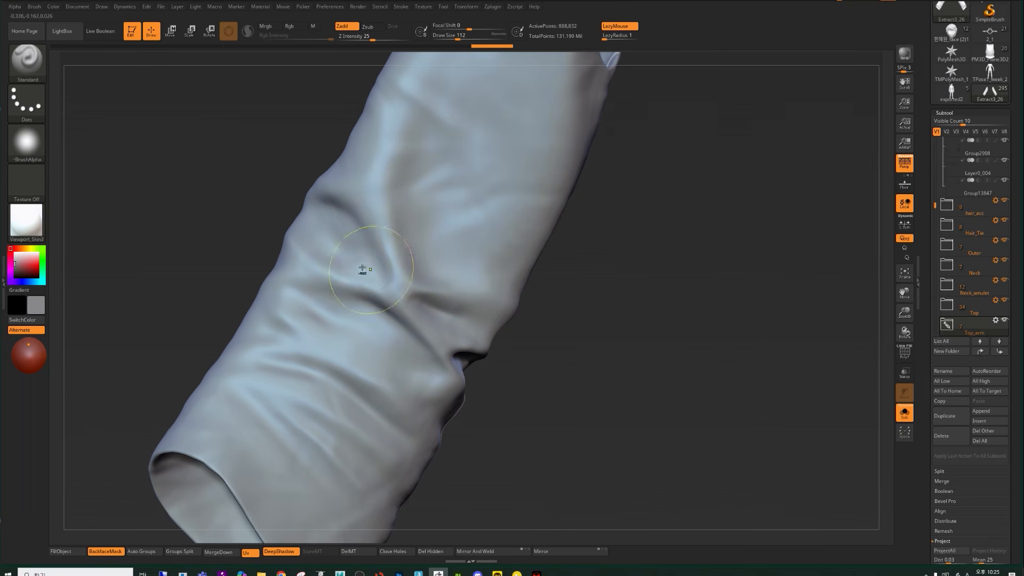
mouse_move(366, 240)
shift+mouse_down()
mouse_move(372, 210)
mouse_move(391, 229)
shift+mouse_up()
drag(399, 168, 397, 260)
ctrl+right_drag(213, 213, 187, 192)
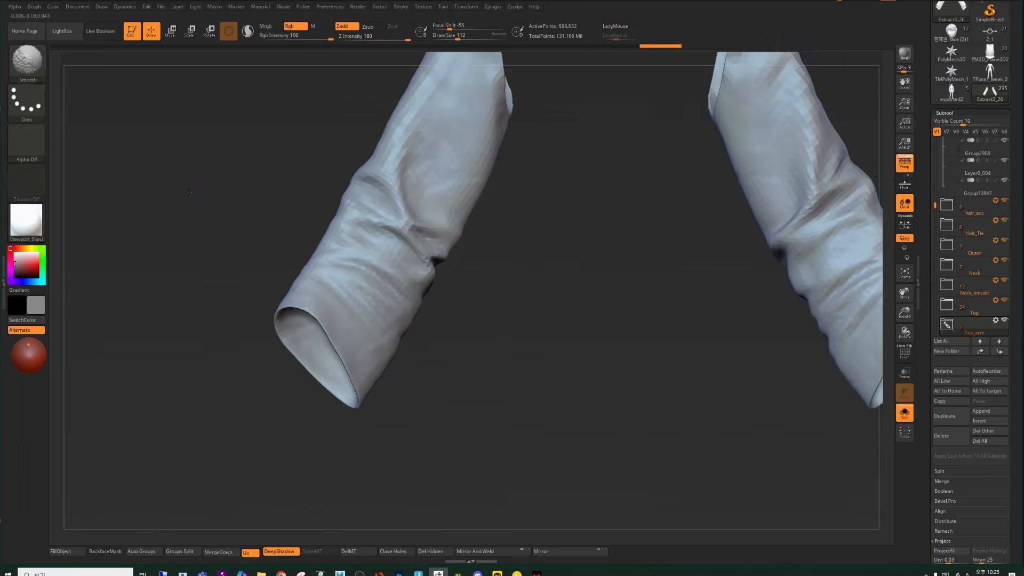
- Show the whole costume, undo the last sleeve stroke and smooth the folds below the fur trim
key(alt+s)
key(ctrl+z)
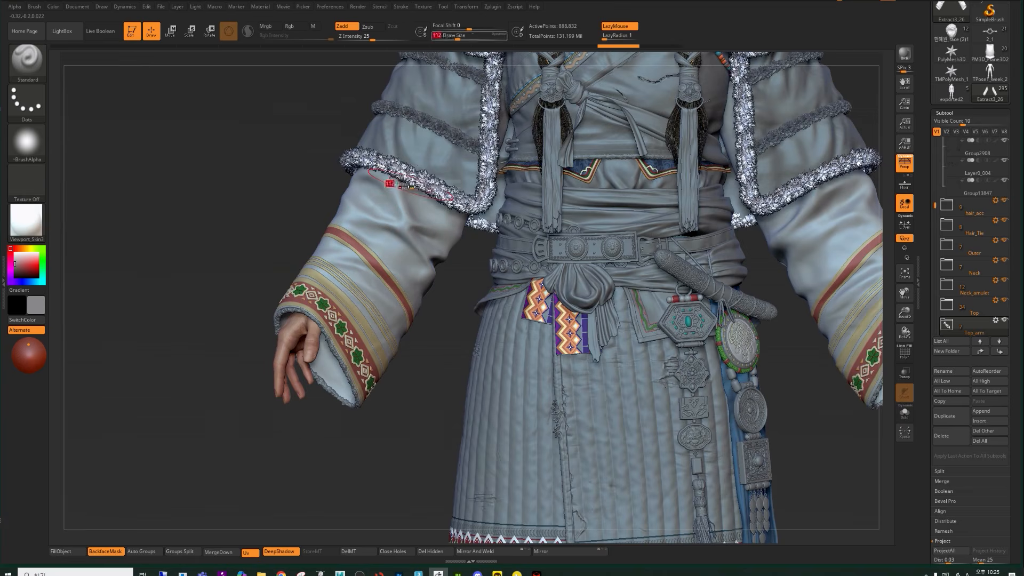
shift+drag(393, 225, 372, 230)
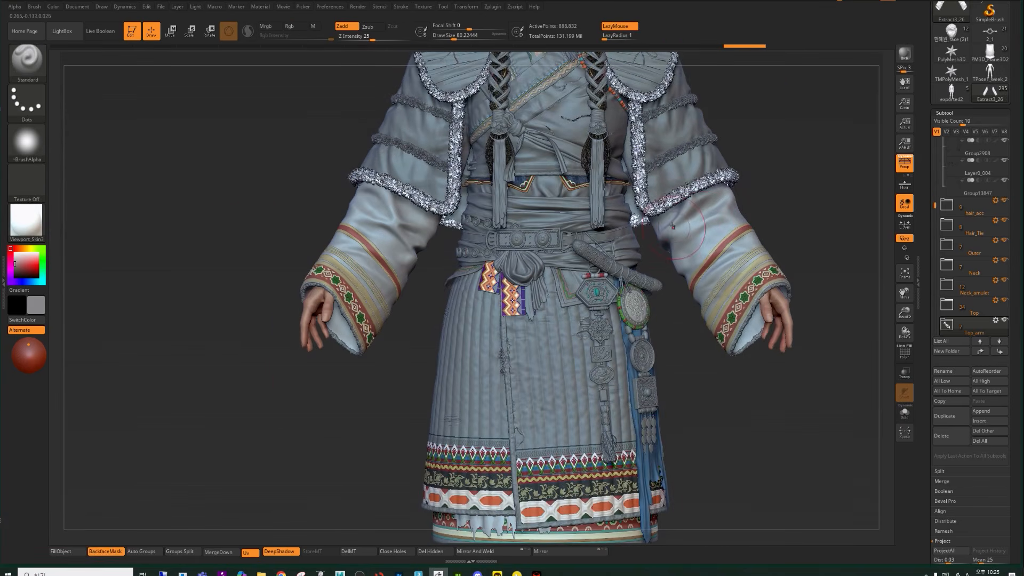
- Adjust the sleeve's inner contour below the fur trim with the Move brush and check it against the costume
key(b)
key(m)
key(v)
drag(673, 219, 663, 219)
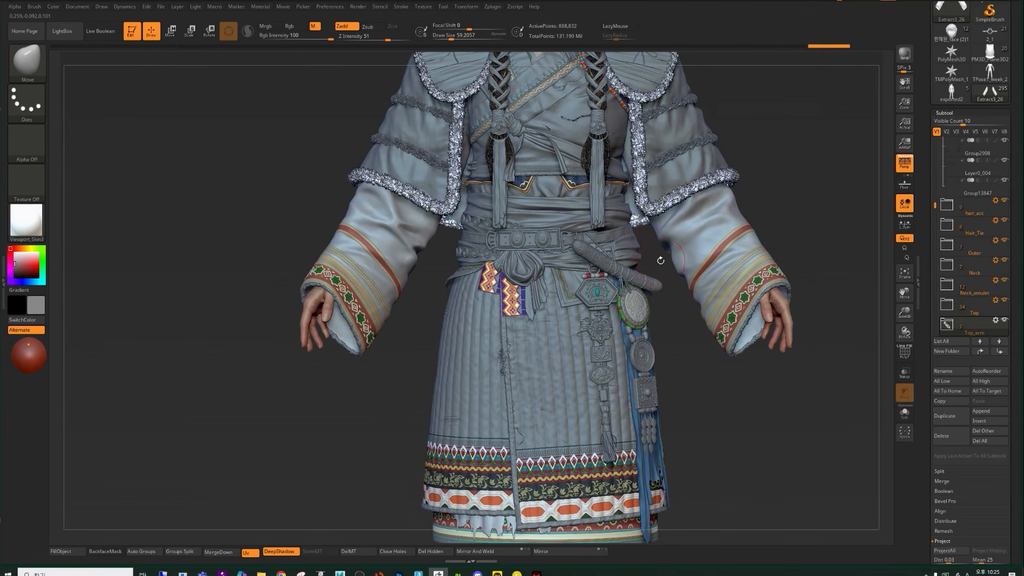
key(alt+s)
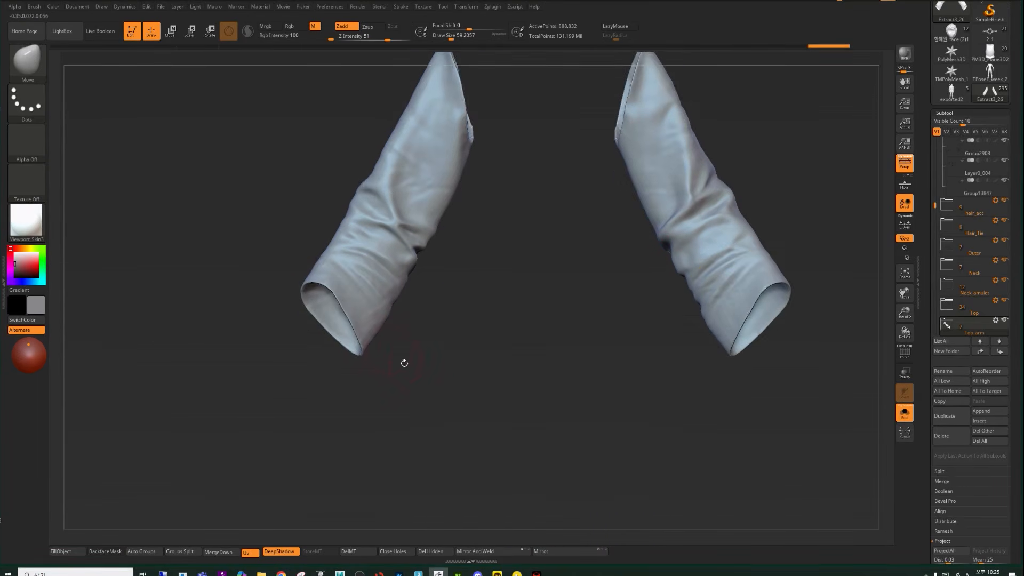
alt+drag(423, 368, 423, 398)
key(alt+s)
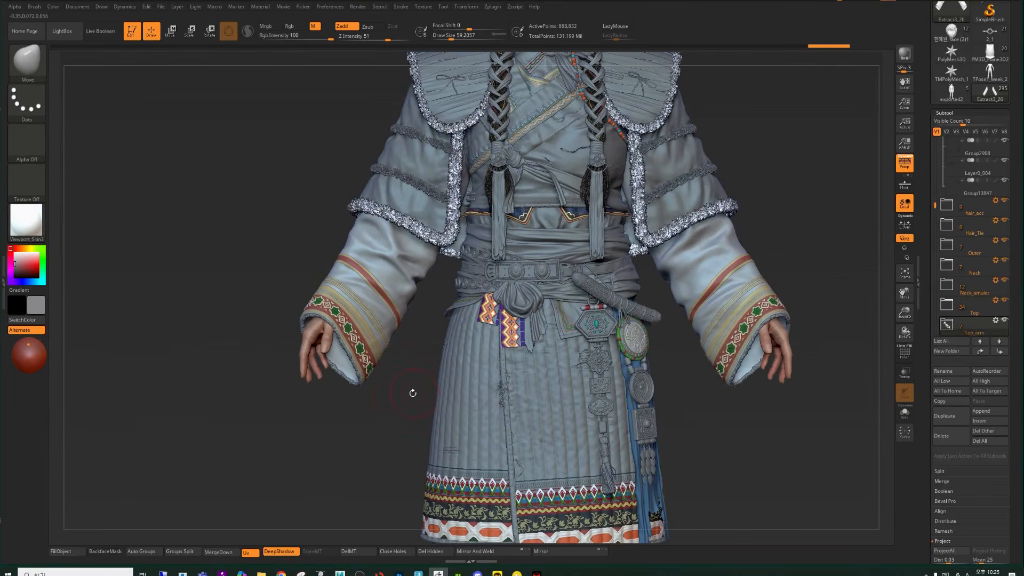
- Isolate the sleeves and examine the raised seam running toward the cuff, including its polygroups
key(alt+s)
drag(388, 400, 338, 356)
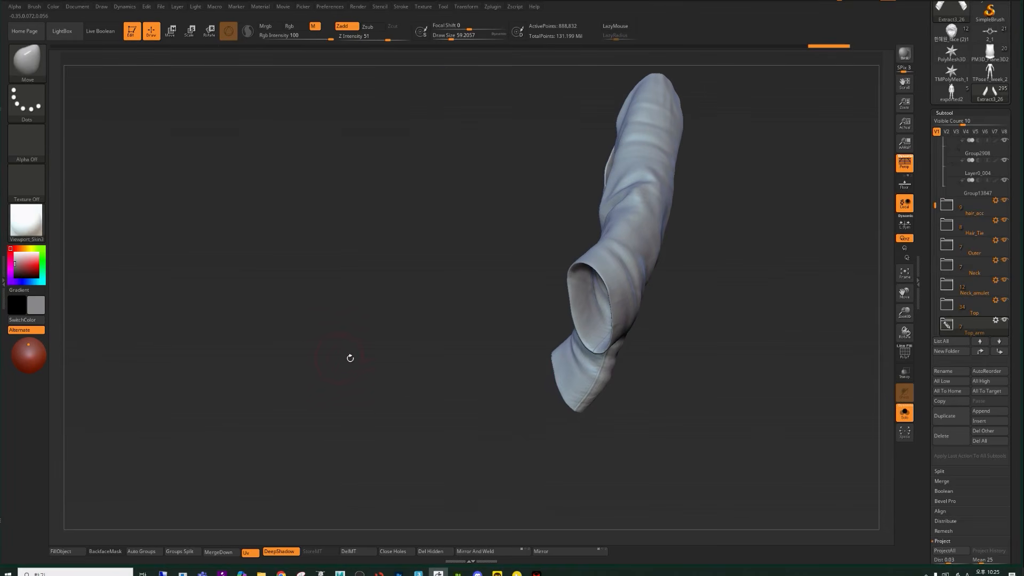
mouse_move(491, 422)
mouse_down()
mouse_move(350, 375)
mouse_move(410, 385)
mouse_move(347, 296)
mouse_move(272, 383)
mouse_move(600, 350)
mouse_move(581, 332)
mouse_move(579, 349)
mouse_up()
key(shift+f)
key(shift+f)
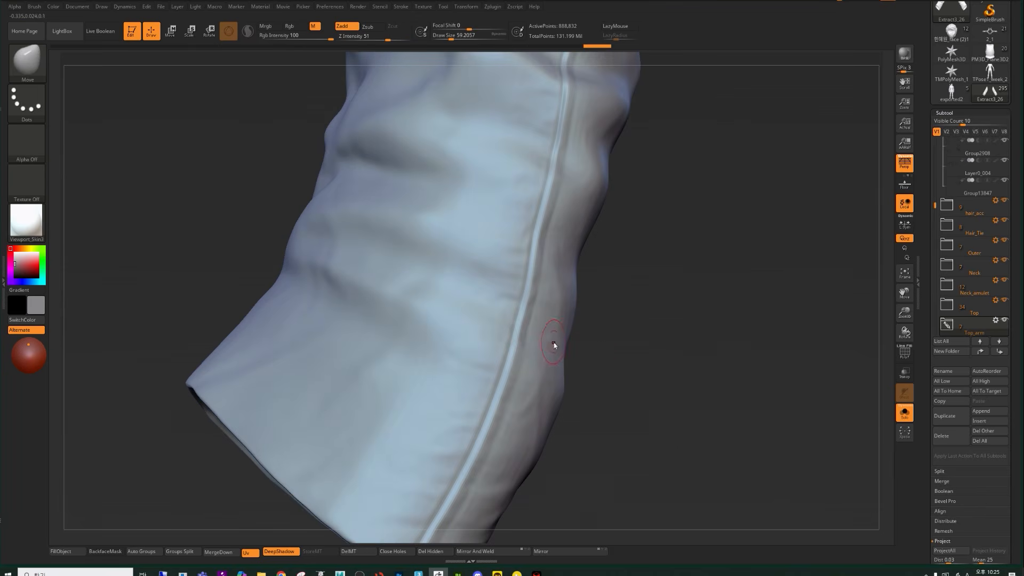
alt+right_drag(534, 348, 529, 292)
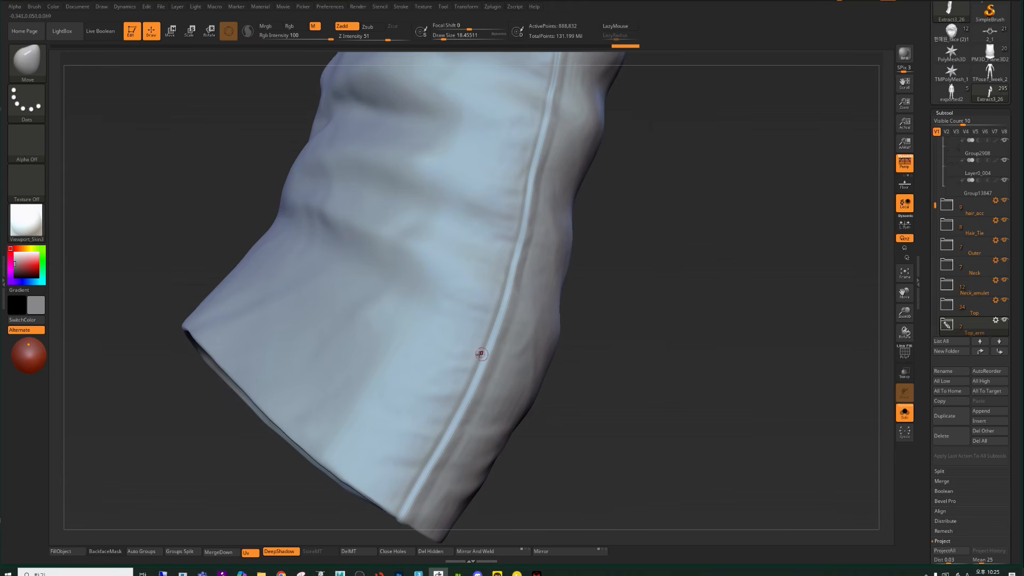
- Assign the sleeve to a single polygroup
key(shift+f)
key(shift+f)
alt+right_drag(586, 364, 591, 343)
key(ctrl+w)
key(shift+f)
key(shift+f)
drag(594, 351, 646, 313)
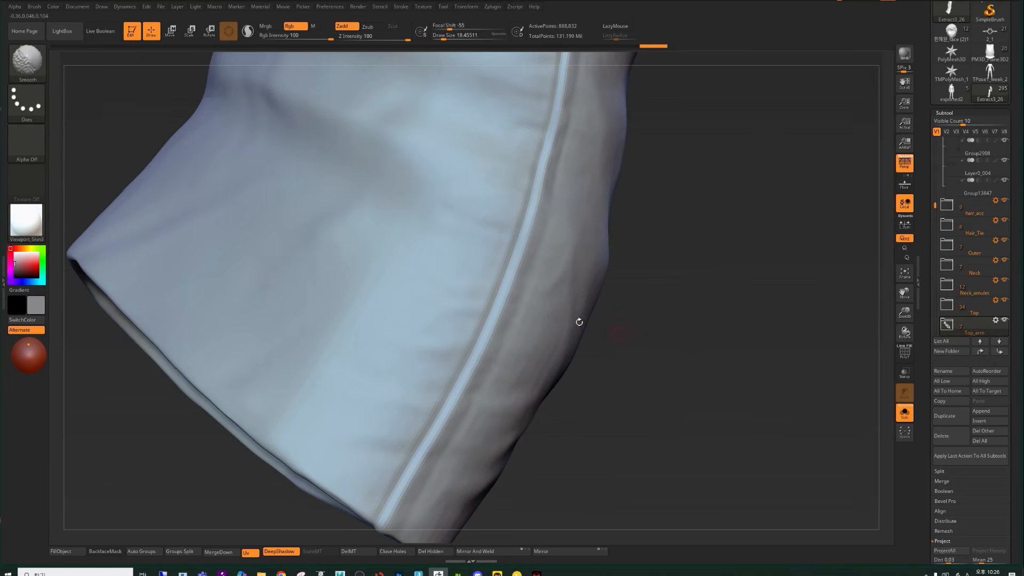
- Display the sleeve's polygroups and isolate the narrow seam strip running toward the cuff
alt+drag(648, 290, 639, 257)
alt+drag(645, 331, 692, 343)
key(shift+f)
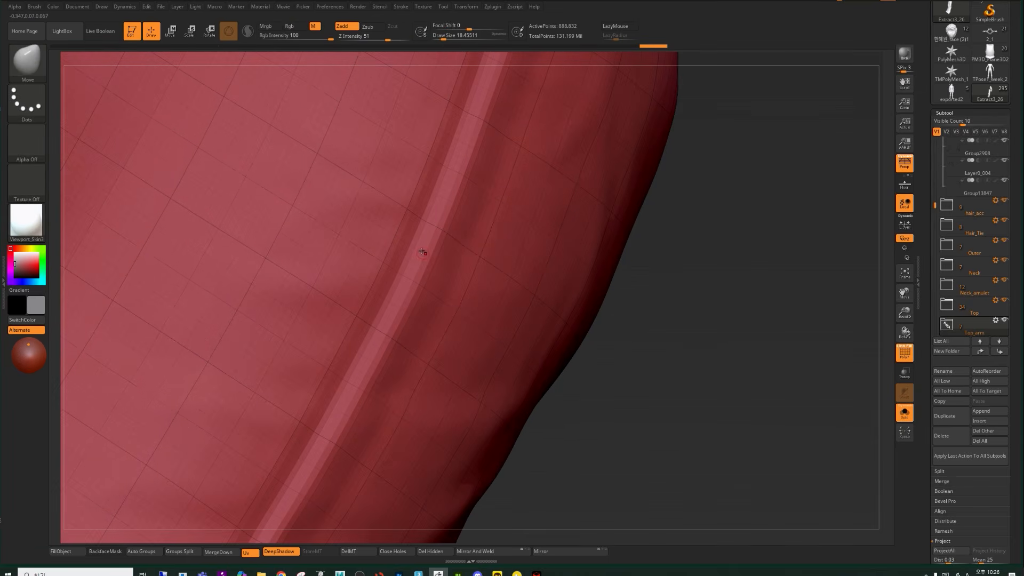
key(ctrl+shift)
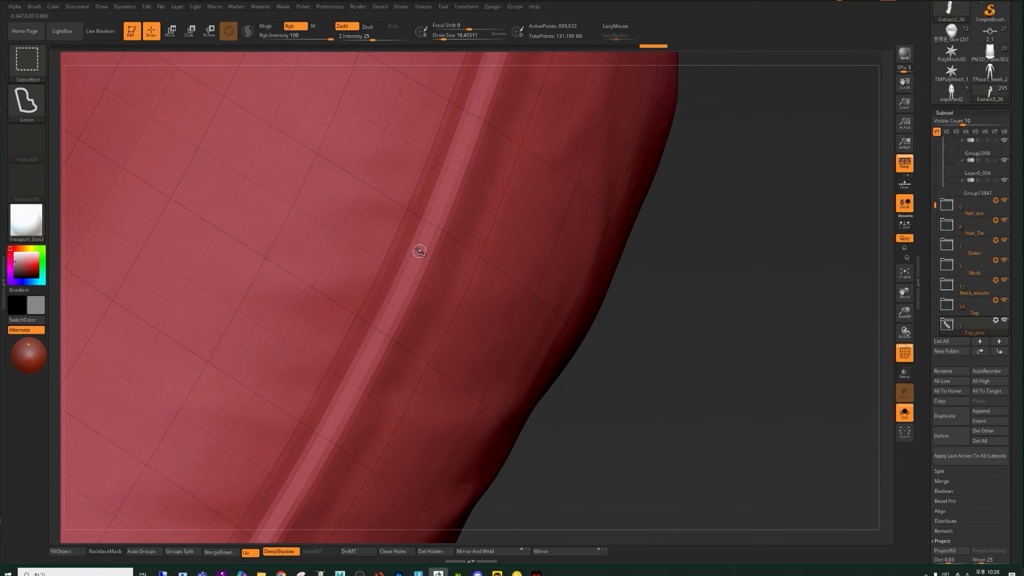
ctrl+shift+click(417, 249)
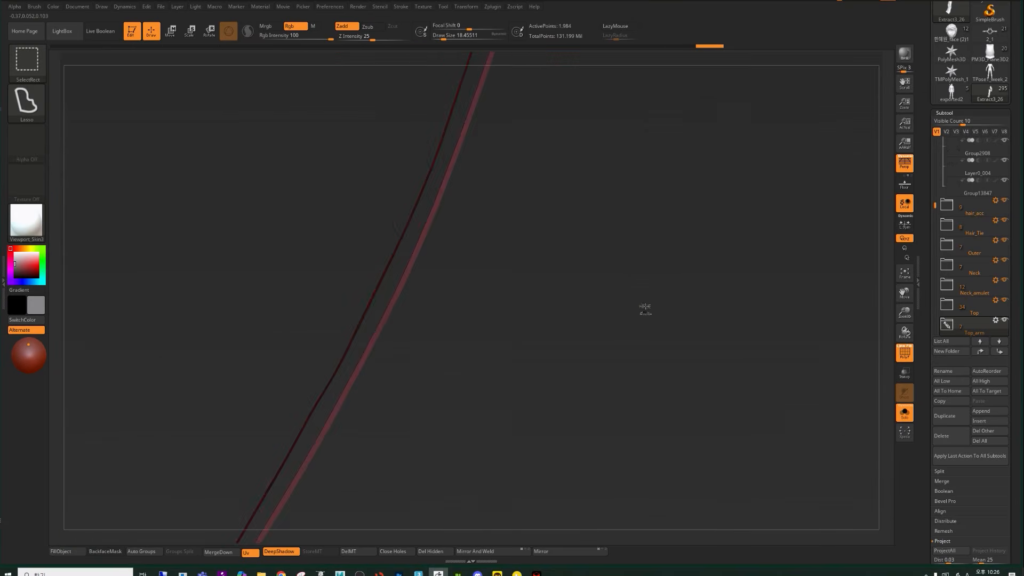
- Mask the whole sleeve except the seam strip and set the Move brush's draw size to about 197
ctrl+shift+click(645, 306)
mouse_move(645, 304)
mouse_down()
mouse_move(644, 283)
mouse_move(658, 289)
mouse_move(632, 293)
mouse_up()
ctrl+click(667, 298)
key(s)
click(431, 259)
key(s)
click(427, 256)
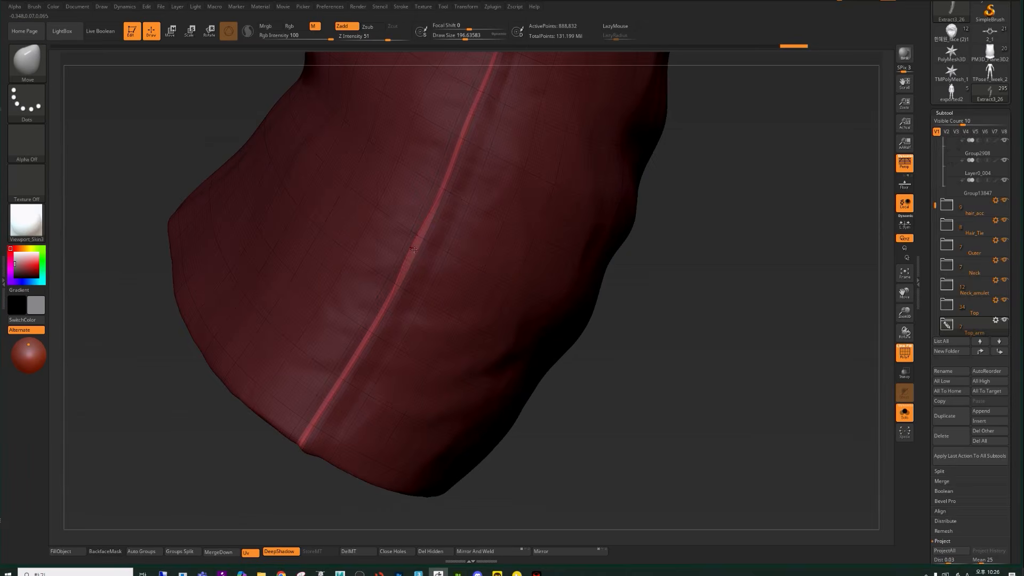
- Widen the unmasked seam strip along the cuff end with the Move brush at a draw size of about 324
key(shift+f)
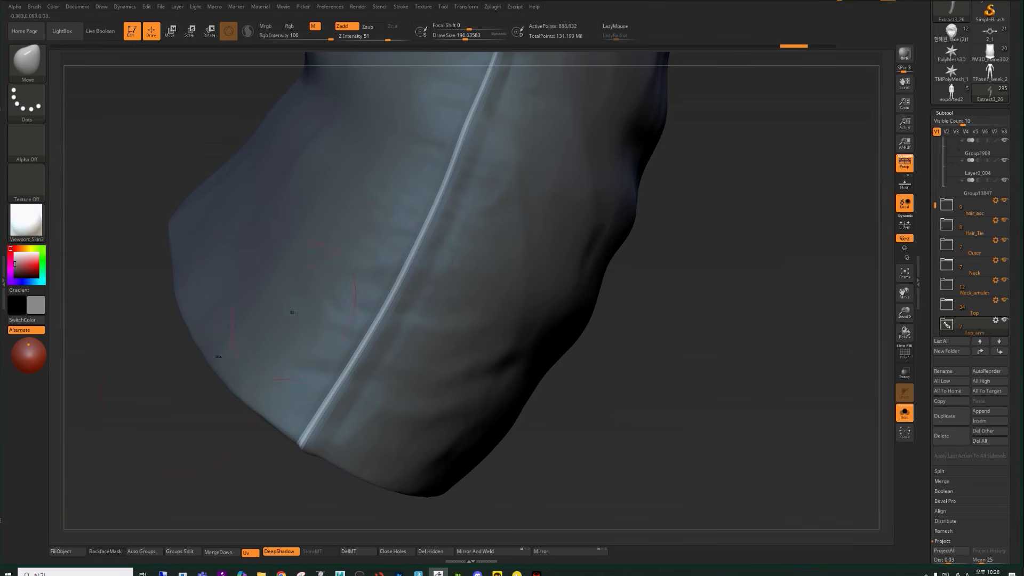
drag(181, 363, 153, 363)
key(s)
click(375, 356)
drag(366, 359, 374, 354)
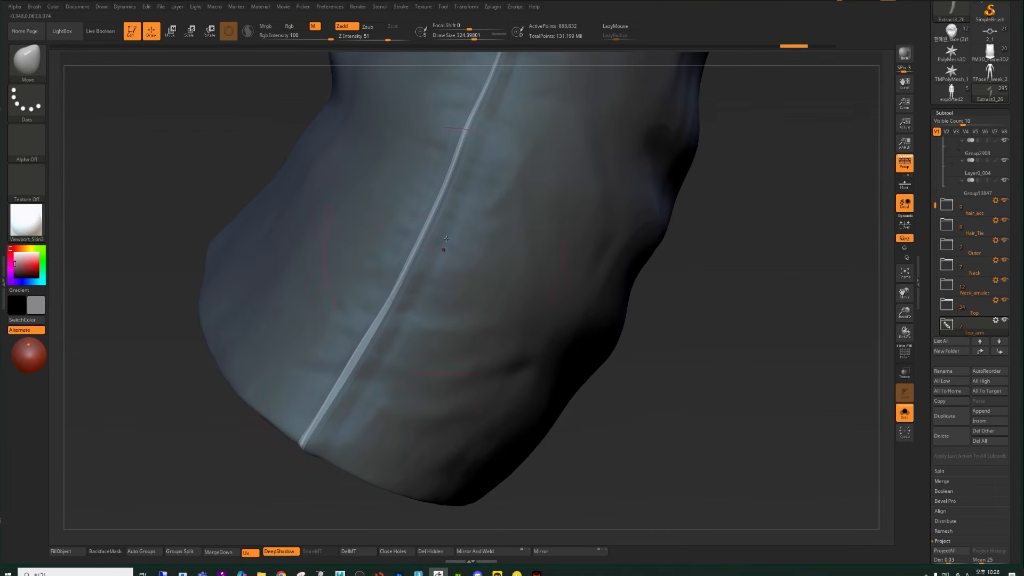
drag(725, 182, 699, 182)
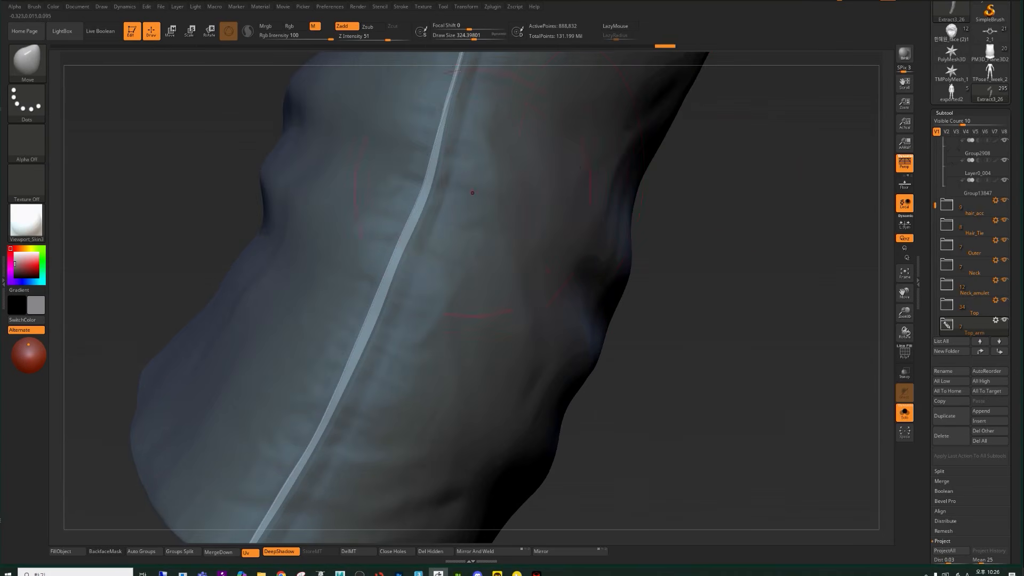
drag(698, 266, 715, 269)
drag(417, 234, 425, 230)
drag(444, 137, 451, 133)
- Continue nudging the seam strip sideways along the folds up the sleeve and check it down to the cuff
drag(669, 293, 636, 333)
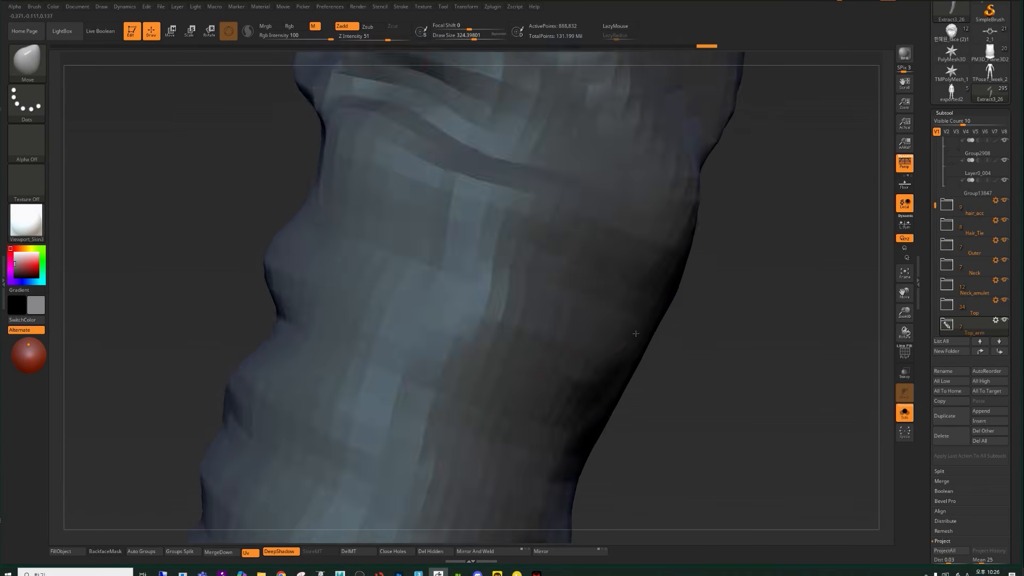
drag(431, 228, 439, 225)
alt+drag(718, 272, 666, 425)
drag(420, 266, 428, 270)
mouse_move(465, 126)
mouse_down()
mouse_move(474, 123)
mouse_move(463, 149)
mouse_up()
alt+drag(726, 320, 704, 483)
drag(472, 173, 478, 171)
drag(691, 277, 687, 245)
drag(557, 183, 561, 182)
alt+drag(700, 262, 659, 392)
drag(569, 206, 574, 205)
drag(563, 129, 557, 98)
alt+drag(296, 250, 312, 32)
mouse_move(173, 400)
mouse_down()
mouse_move(206, 413)
mouse_move(206, 260)
mouse_move(187, 251)
mouse_move(168, 274)
mouse_up()
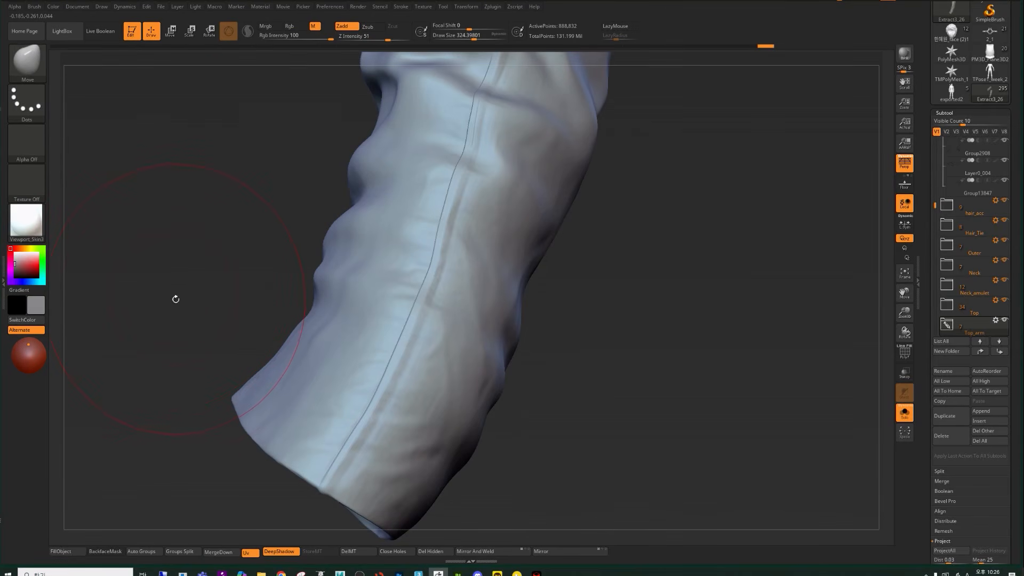
- Undo the last change, reduce the draw size to about 116 and clear the mask on the sleeve
key(ctrl+z)
key(s)
drag(349, 475, 311, 474)
mouse_move(133, 446)
ctrl+mouse_down()
mouse_move(148, 459)
mouse_move(125, 431)
mouse_move(151, 427)
ctrl+mouse_up()
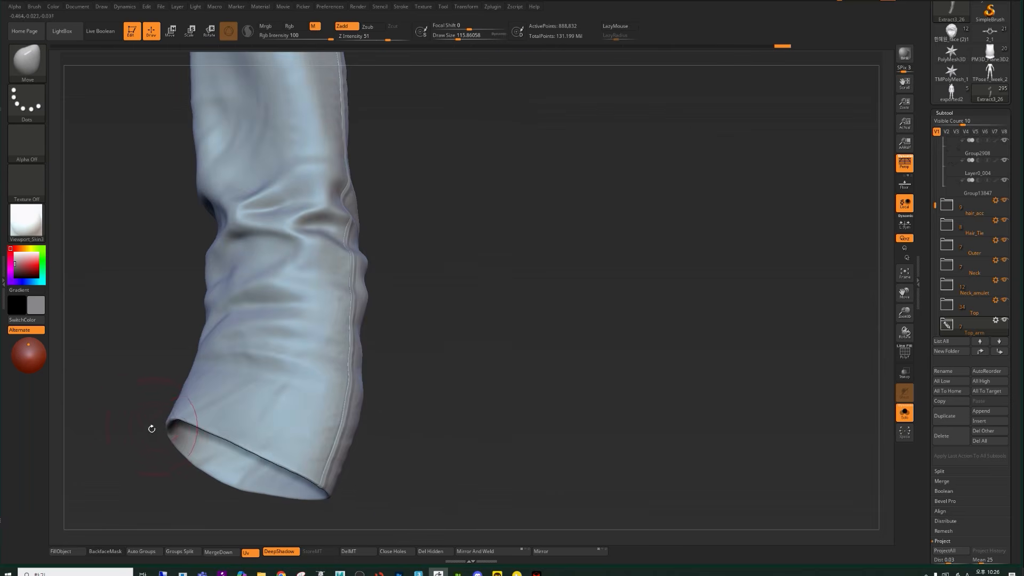
- Examine the seam close to the cuff opening with its polygroups, and both sleeves from the front
drag(509, 393, 617, 345)
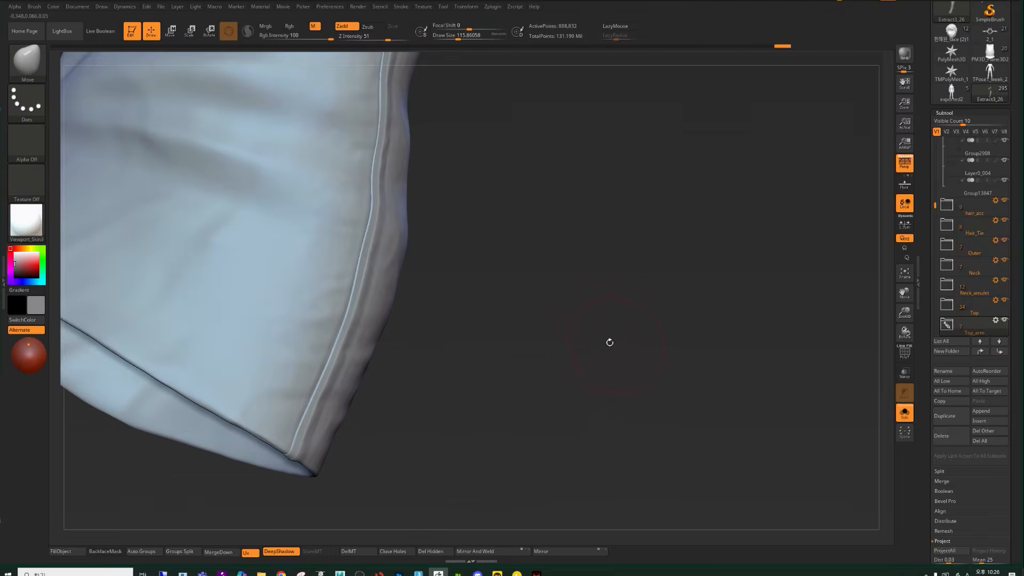
key(shift+f)
key(shift+f)
mouse_move(469, 241)
mouse_down()
mouse_move(519, 242)
mouse_move(528, 288)
mouse_up()
drag(240, 260, 427, 379)
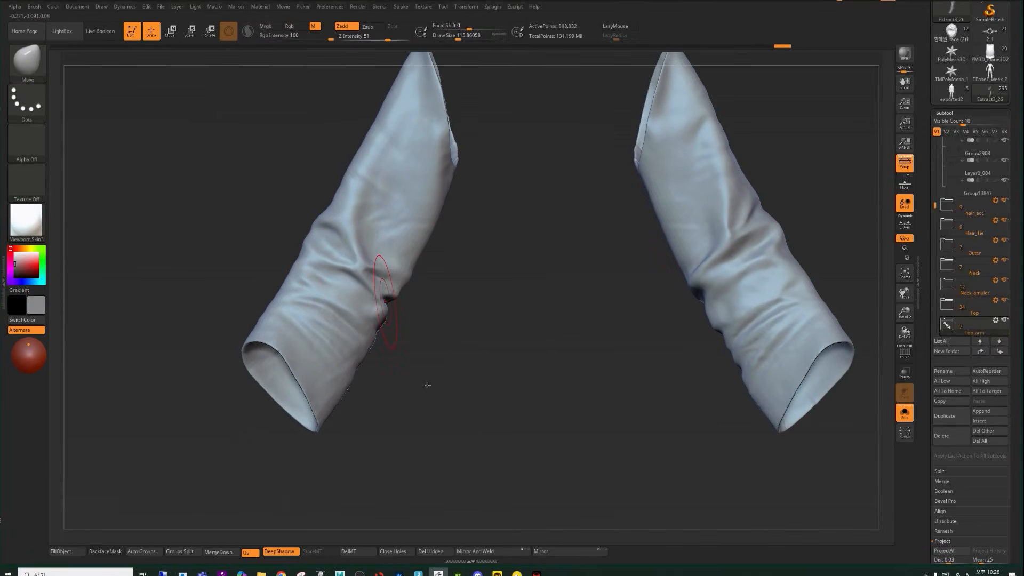
- Compare the isolated sleeves with the full costume from several angles
key(alt+s)
drag(242, 485, 365, 389)
key(alt+s)
key(alt+s)
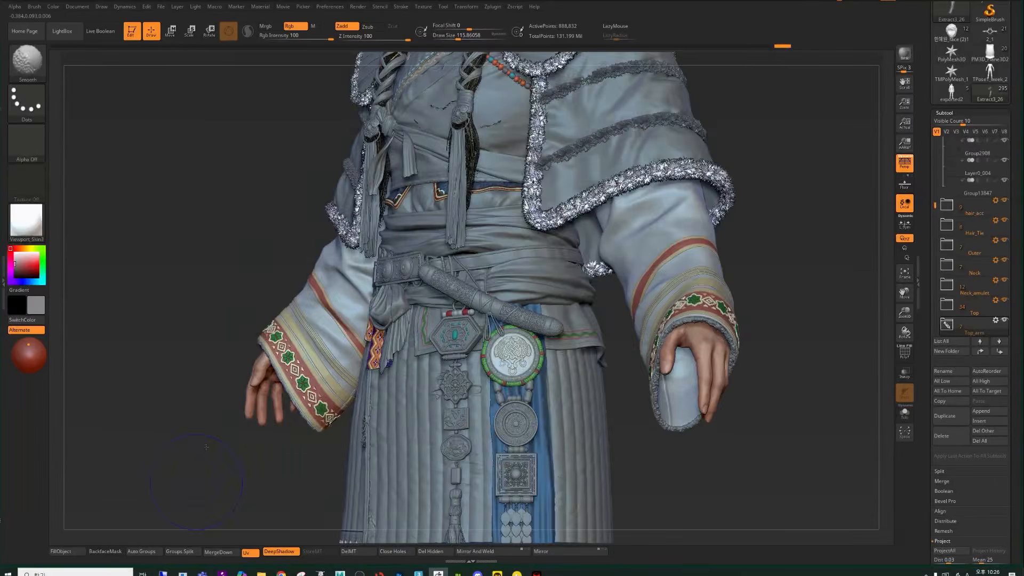
drag(201, 481, 91, 475)
key(alt+s)
drag(570, 363, 432, 304)
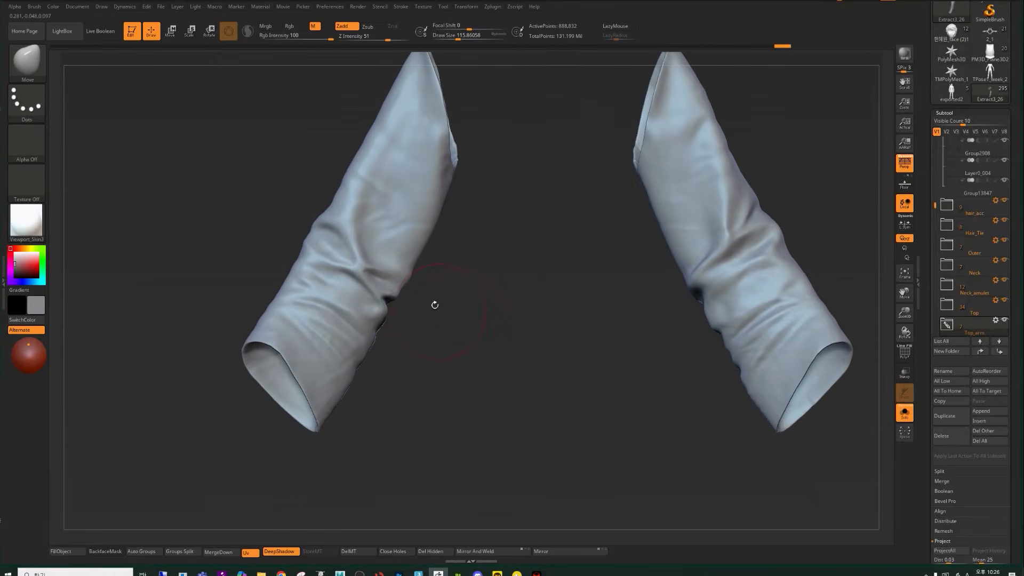
key(alt+s)
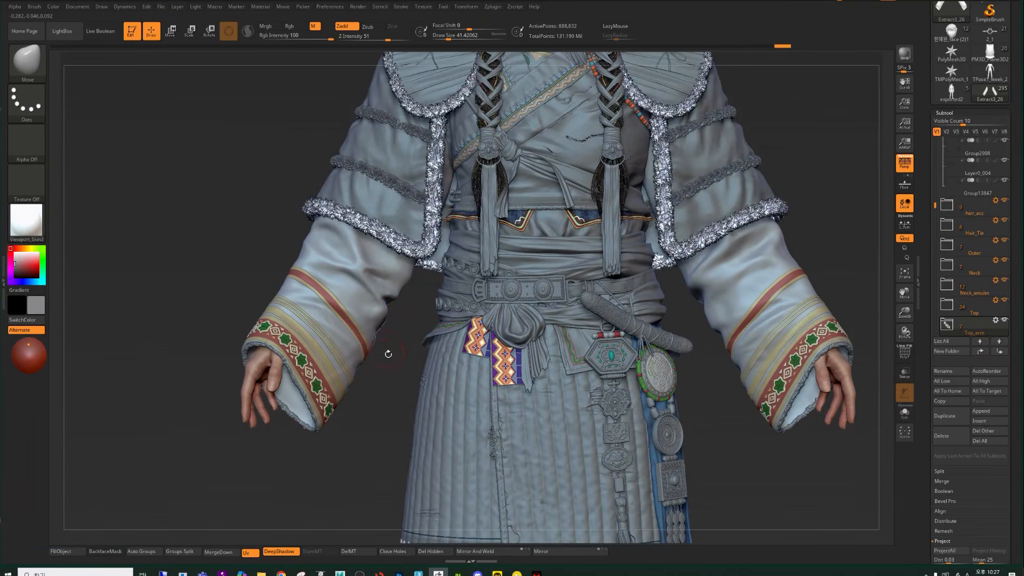
- Enlarge the Move brush to about 257 and inspect the embroidered cuff around the hand within the full costume
key(alt+s)
mouse_move(389, 366)
alt+mouse_down()
mouse_move(443, 393)
mouse_move(482, 384)
mouse_move(471, 322)
mouse_move(491, 322)
alt+mouse_up()
key(s)
mouse_move(491, 322)
mouse_down()
mouse_move(465, 293)
mouse_move(548, 313)
mouse_up()
key(alt+s)
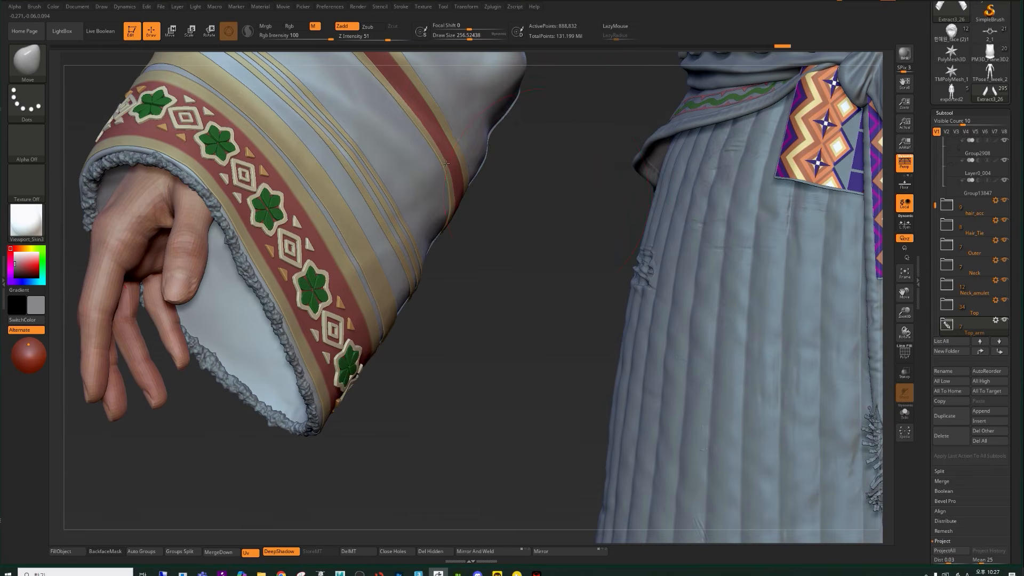
key(f)
alt+drag(184, 288, 185, 296)
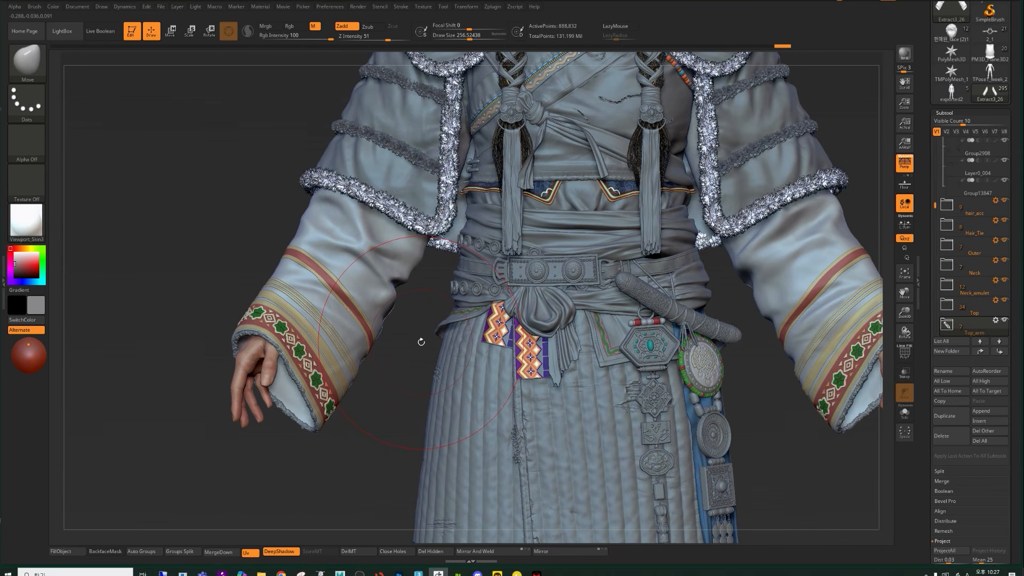
- Reduce the draw size to about 41 and review the whole character from the front, from head to boots
key(s)
drag(437, 293, 415, 294)
key(f)
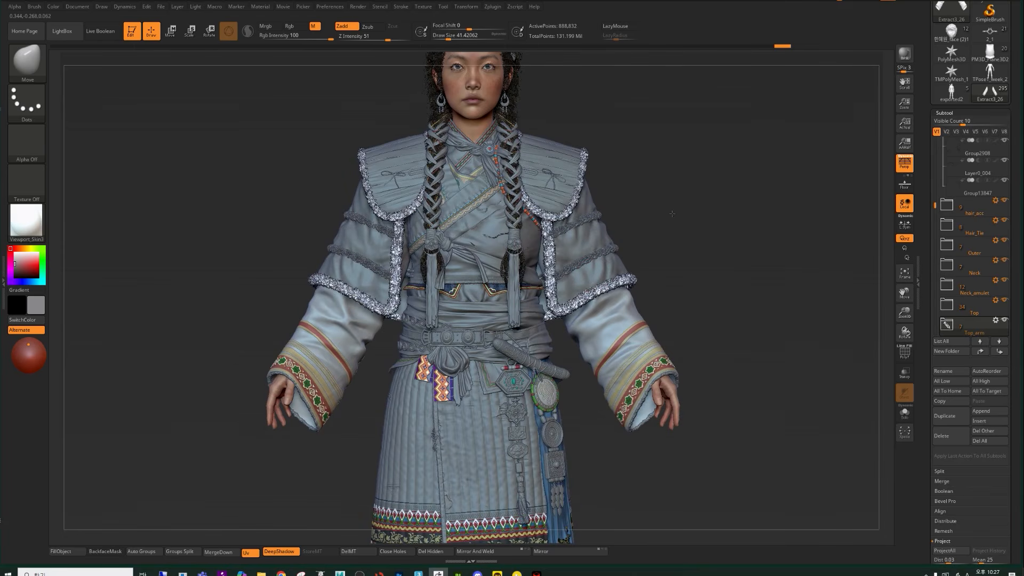
drag(672, 213, 677, 221)
key(f)
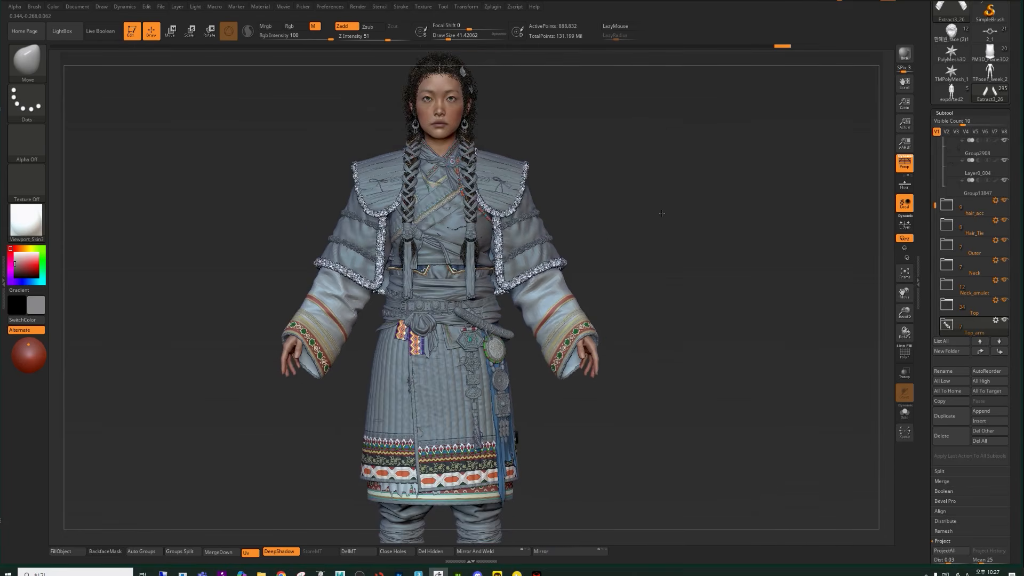
alt+drag(692, 281, 699, 235)
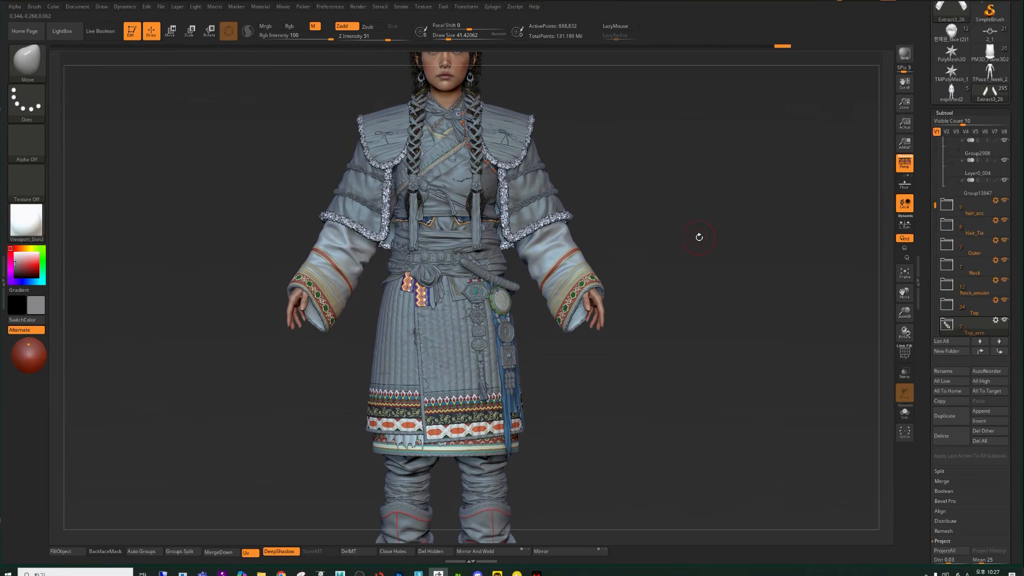
alt+drag(701, 291, 700, 341)
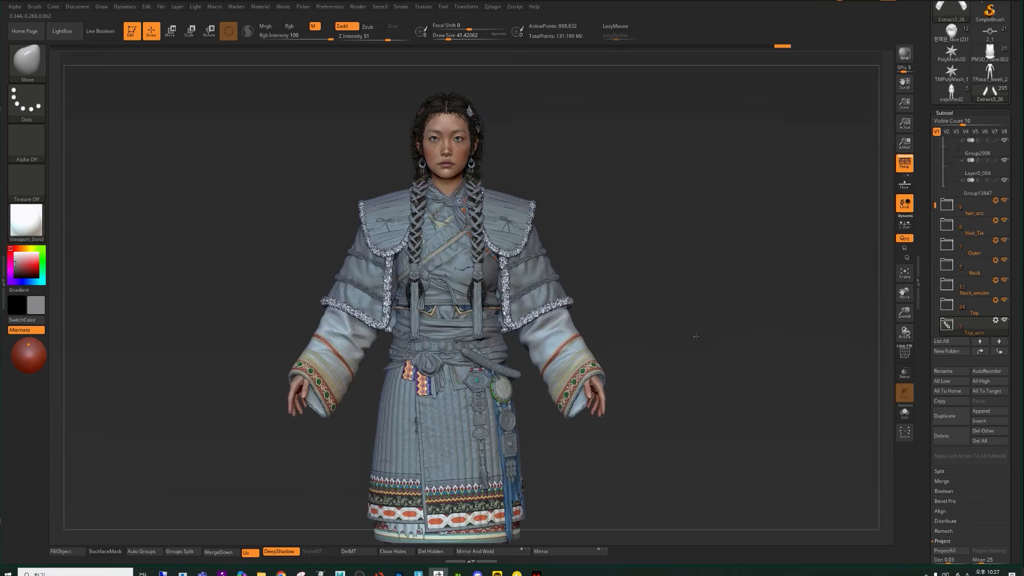
- Make the face the active subtool and frame the character from the front
alt+click(459, 174)
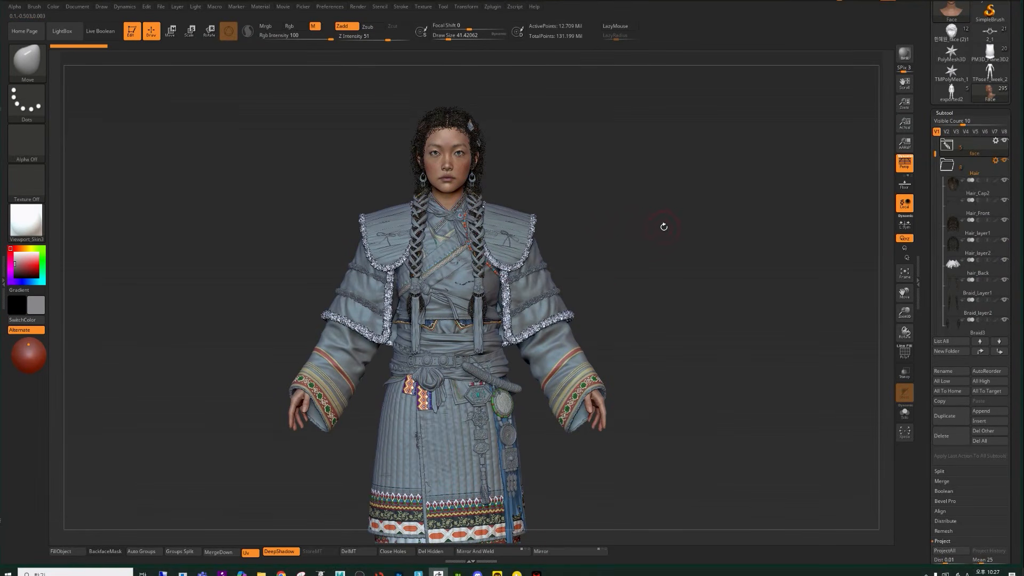
alt+drag(650, 195, 640, 165)
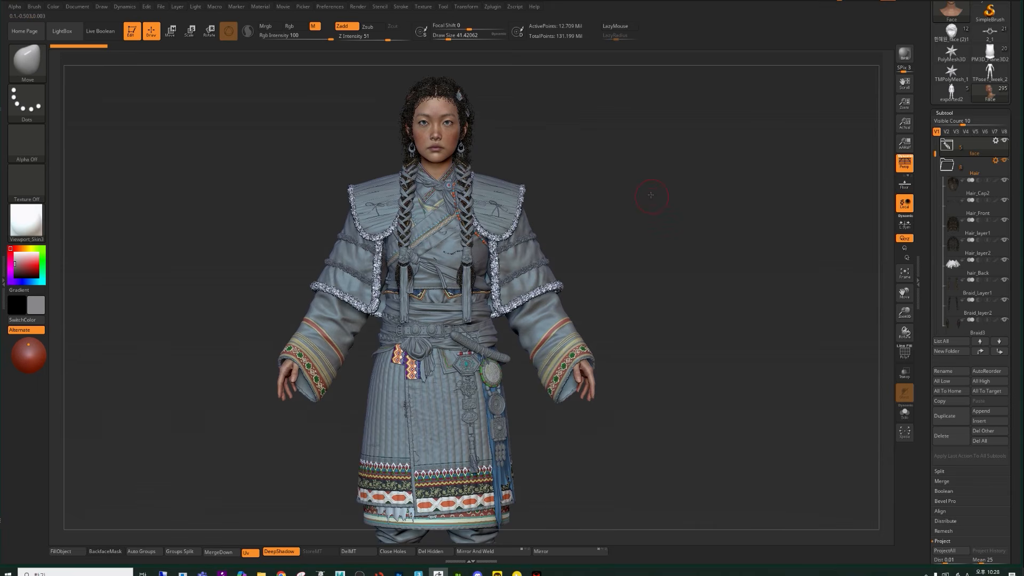
drag(676, 248, 802, 249)
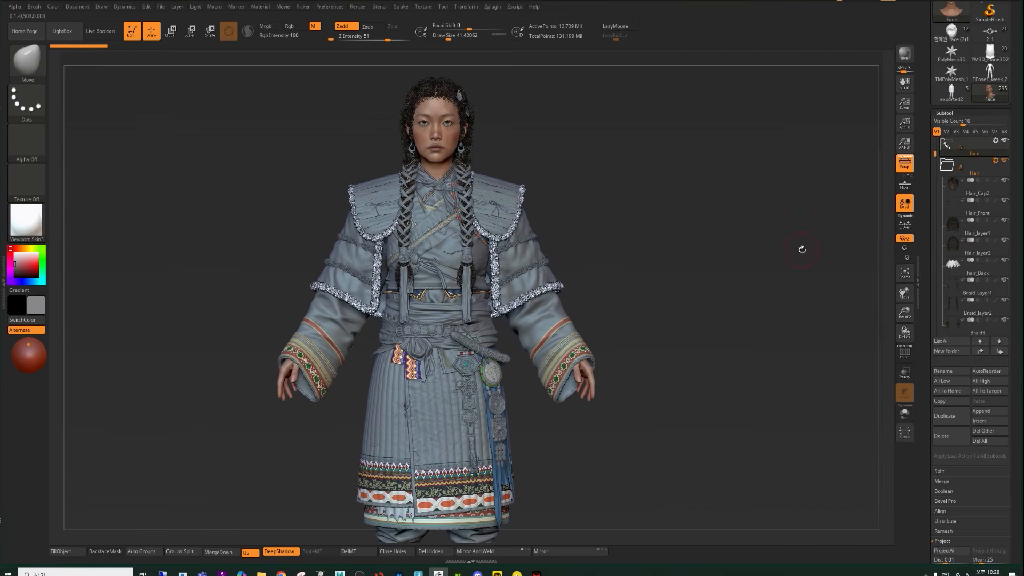